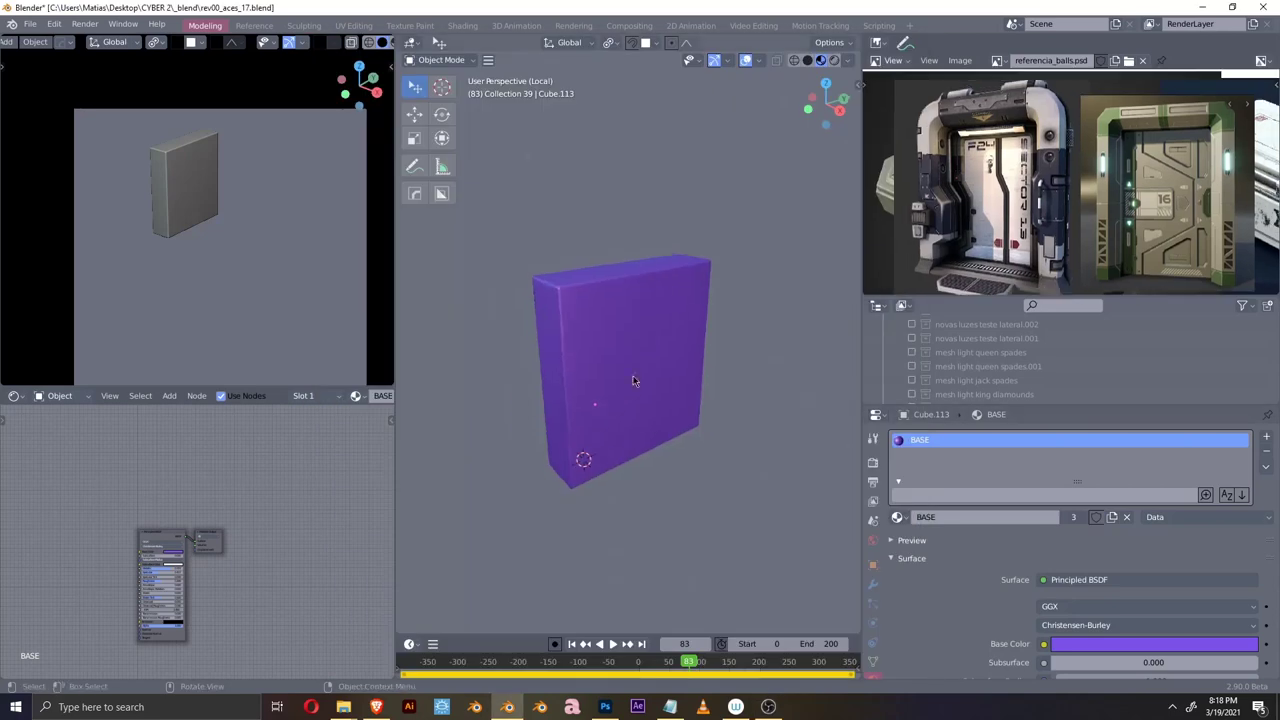
- Inset the block's front face and scale the inner face down
click(734, 377)
key(F9)
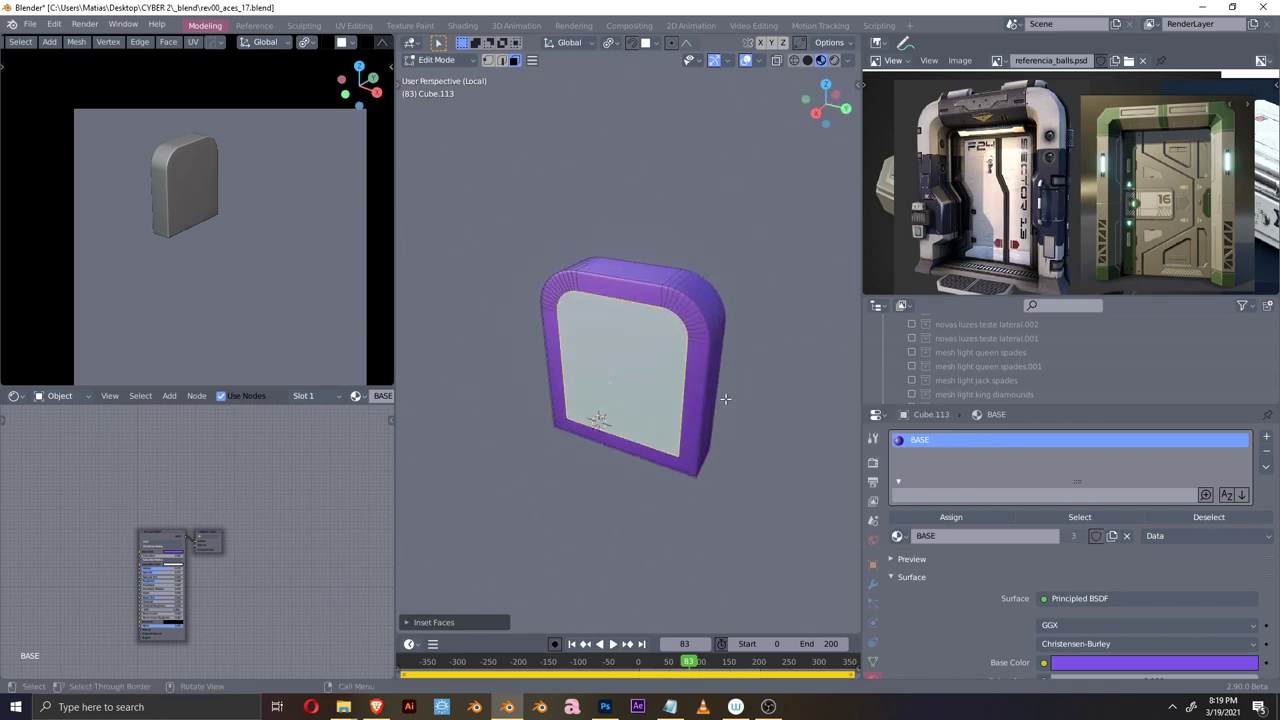
key(s)
click(689, 389)
- Push the inner face back along Z to form a recessed panel
key(KP_3)
middle_drag(789, 400, 614, 395)
key(KP_3)
key(g)
key(z)
click(629, 395)
- Select the frame's top to shape the rounded corners, then return to Object Mode
key(KP_3)
drag(476, 430, 818, 542)
middle_drag(739, 449, 667, 452)
key(z)
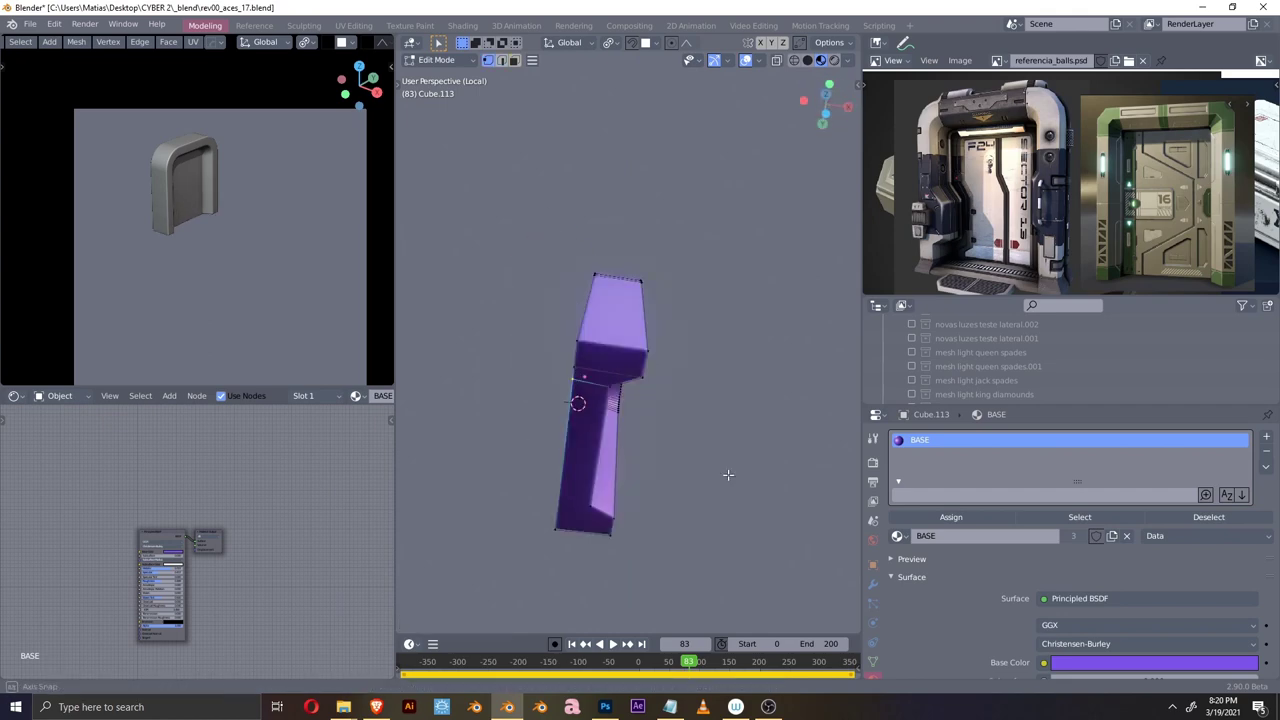
middle_drag(703, 462, 673, 425)
key(alt+x)
click(706, 434)
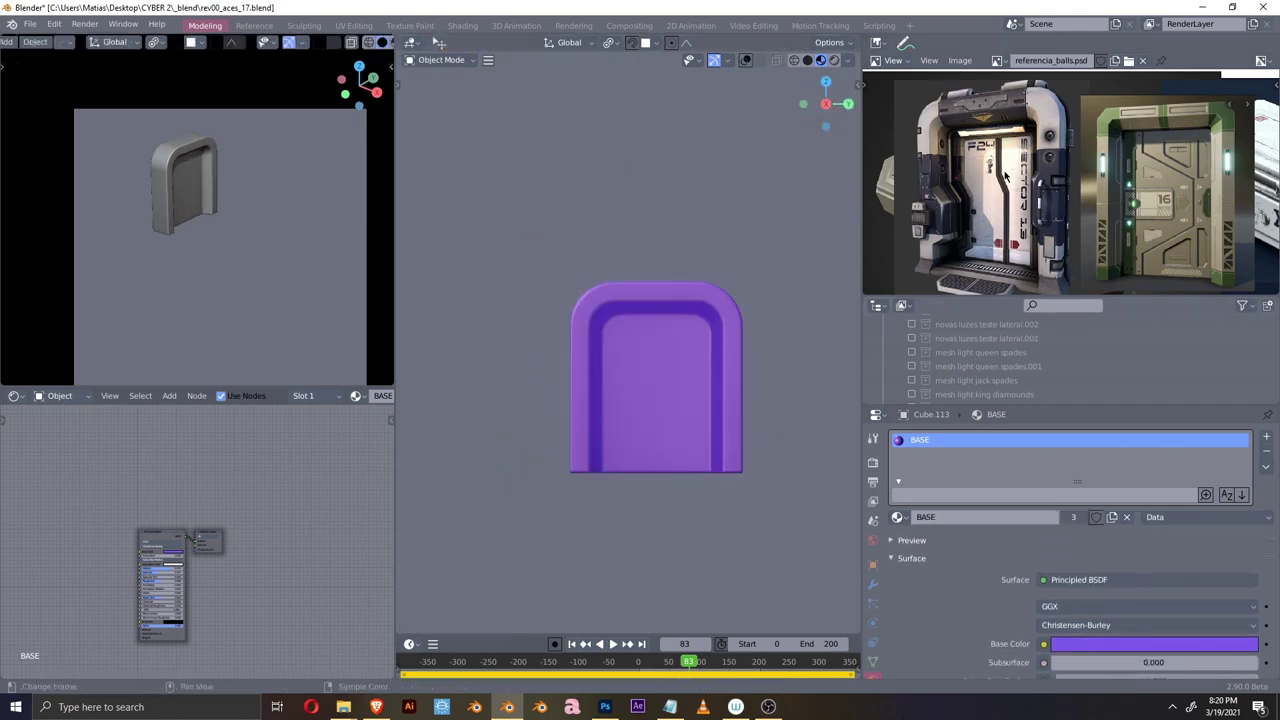
- Place a cube across the top of the door and cut it from the frame
middle_drag(674, 292, 722, 346)
key(KP_1)
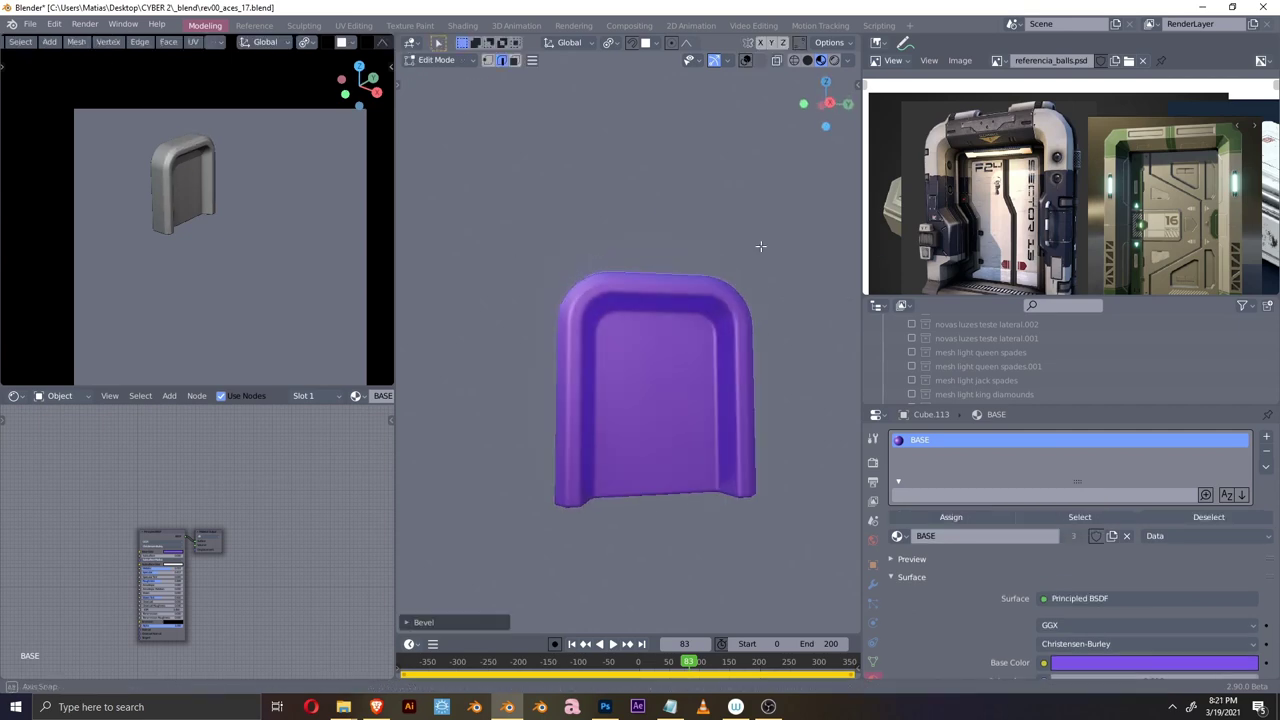
key(alt+z)
drag(665, 290, 796, 558)
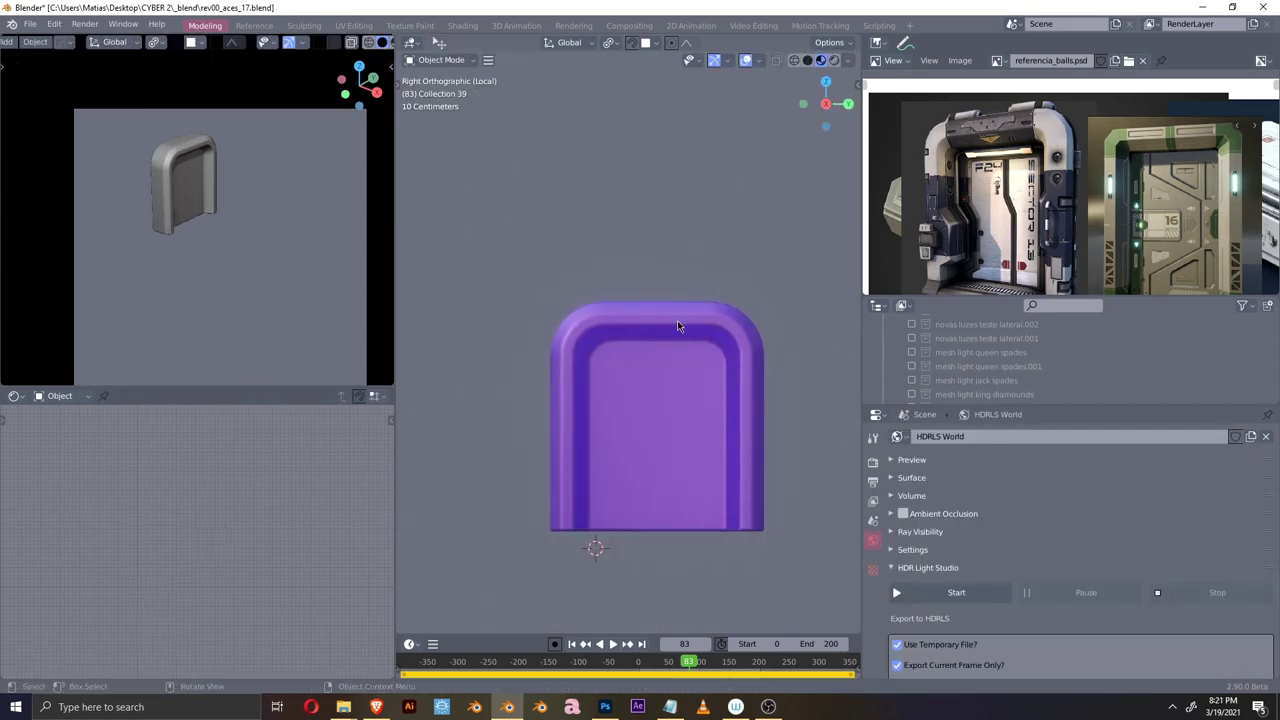
middle_drag(677, 320, 781, 373)
key(g)
key(x)
click(781, 373)
key(KP_1)
key(shift+ctrl+b)
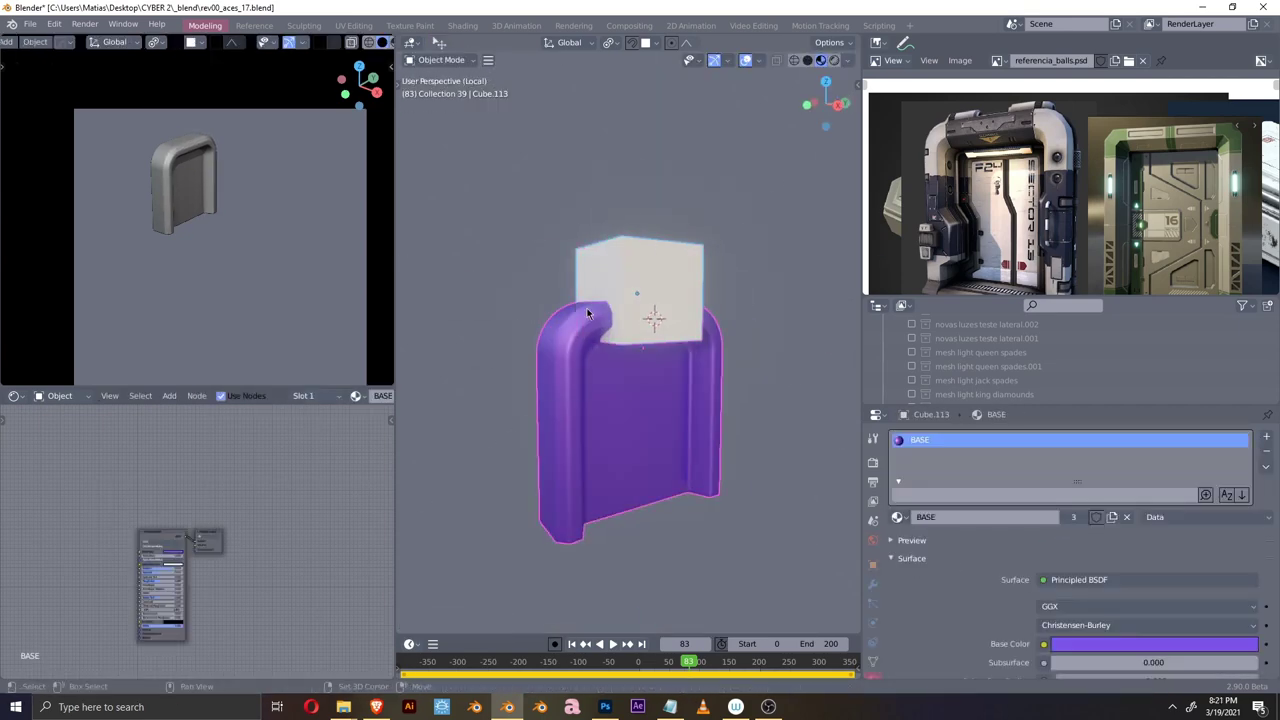
click(170, 560)
- Scale the cutter in depth and draw a Boolean Difference box on top of the frame
key(KP_3)
key(s)
key(y)
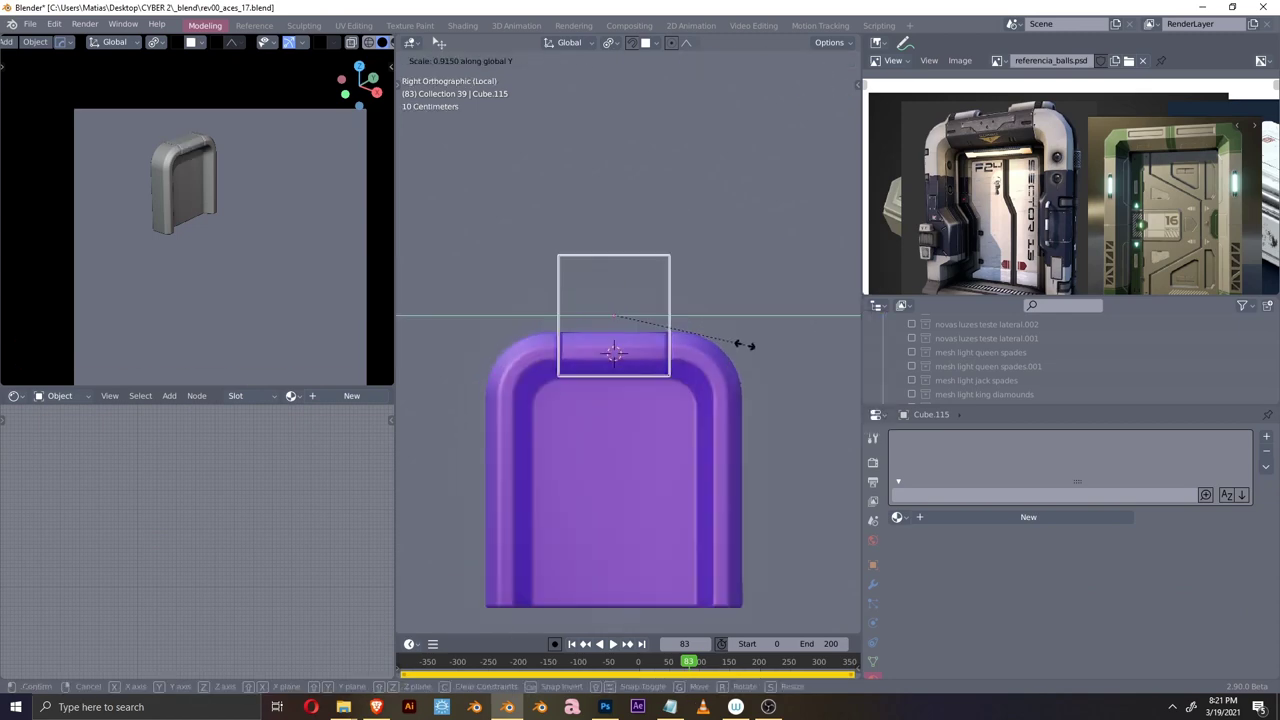
middle_drag(644, 351, 669, 357)
click(669, 357)
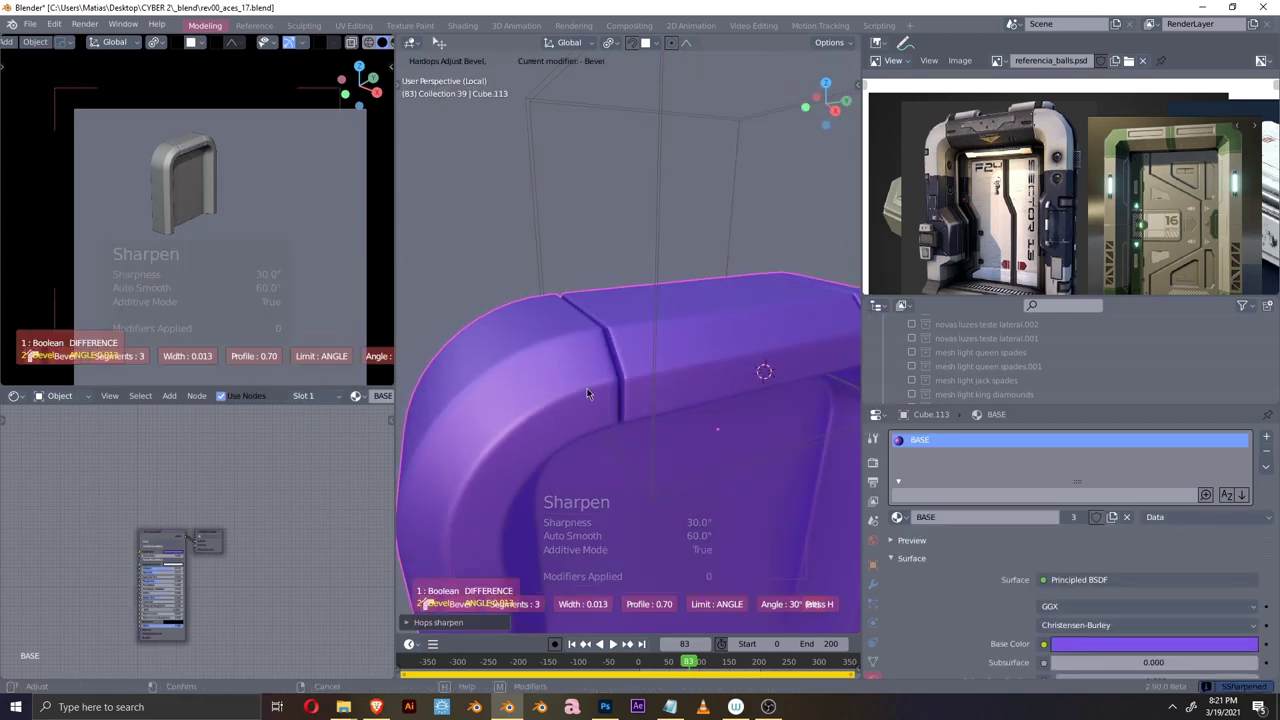
middle_drag(587, 388, 700, 378)
scroll(700, 378, up, 5)
drag(652, 372, 565, 235)
mouse_move(565, 235)
middle_down()
mouse_move(702, 309)
mouse_move(626, 374)
mouse_move(617, 360)
middle_up()
scroll(717, 338, down, 4)
key(ctrl+minus)
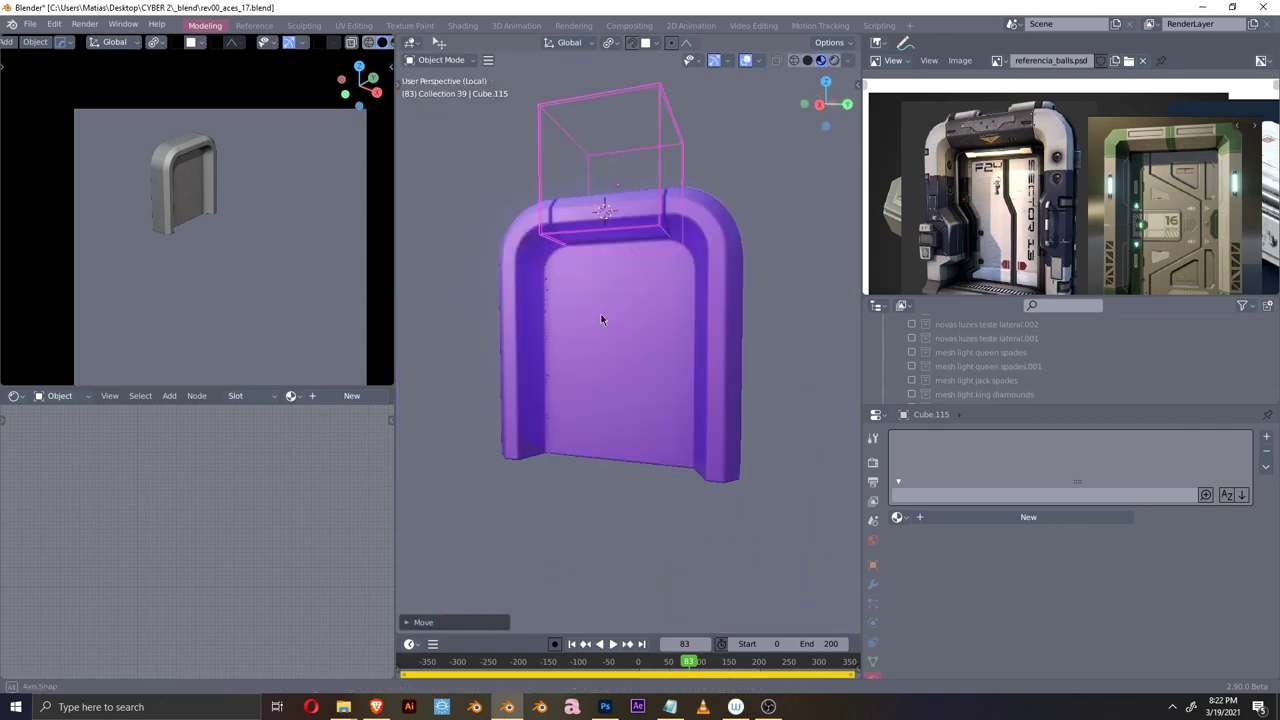
- Raise the frame's selected top part vertically, reshape the cutter box, and hide it
key(Tab)
mouse_move(513, 253)
middle_down()
mouse_move(771, 349)
mouse_move(600, 200)
middle_up()
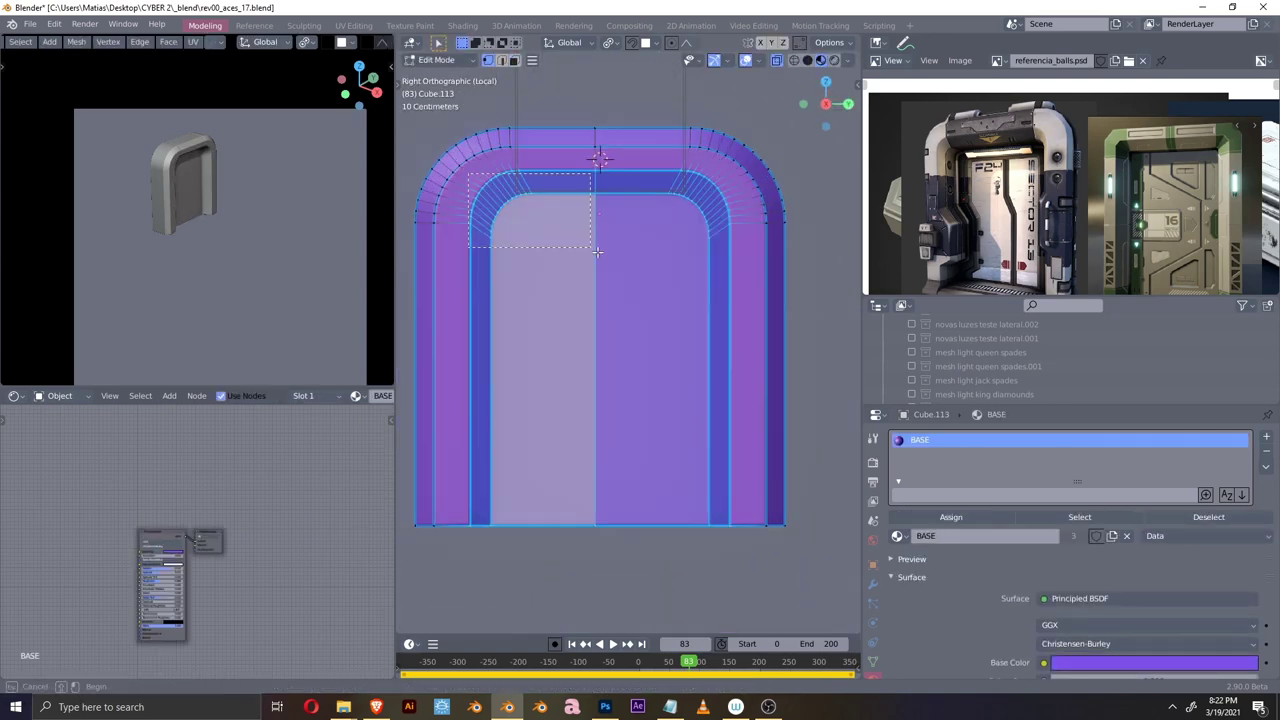
scroll(600, 200, up, 2)
key(g)
key(z)
click(495, 175)
key(Tab)
mouse_move(495, 175)
middle_down()
mouse_move(608, 249)
mouse_move(548, 226)
middle_up()
key(Tab)
- Isolate the door frame side-on and add a loop cut down its center
key(Tab)
key(h)
scroll(700, 345, down, 4)
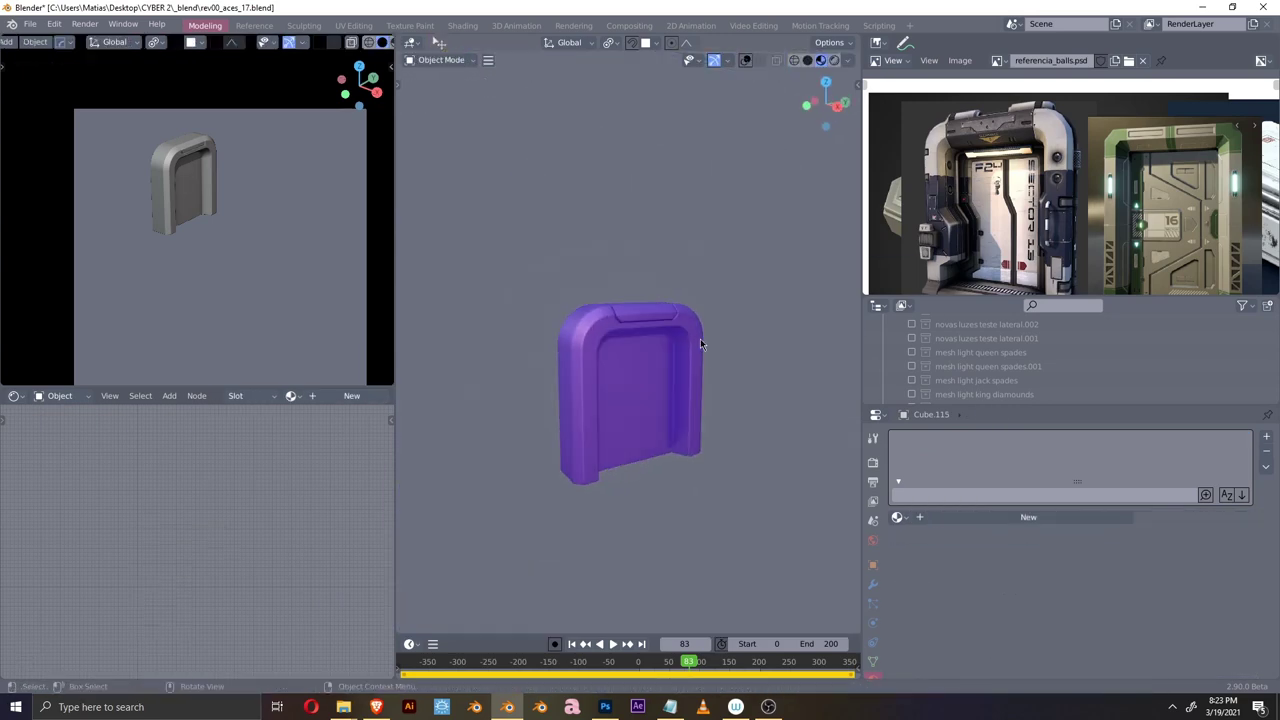
click(587, 343)
key(KP_Divide)
key(Tab)
key(KP_3)
key(ctrl+r)
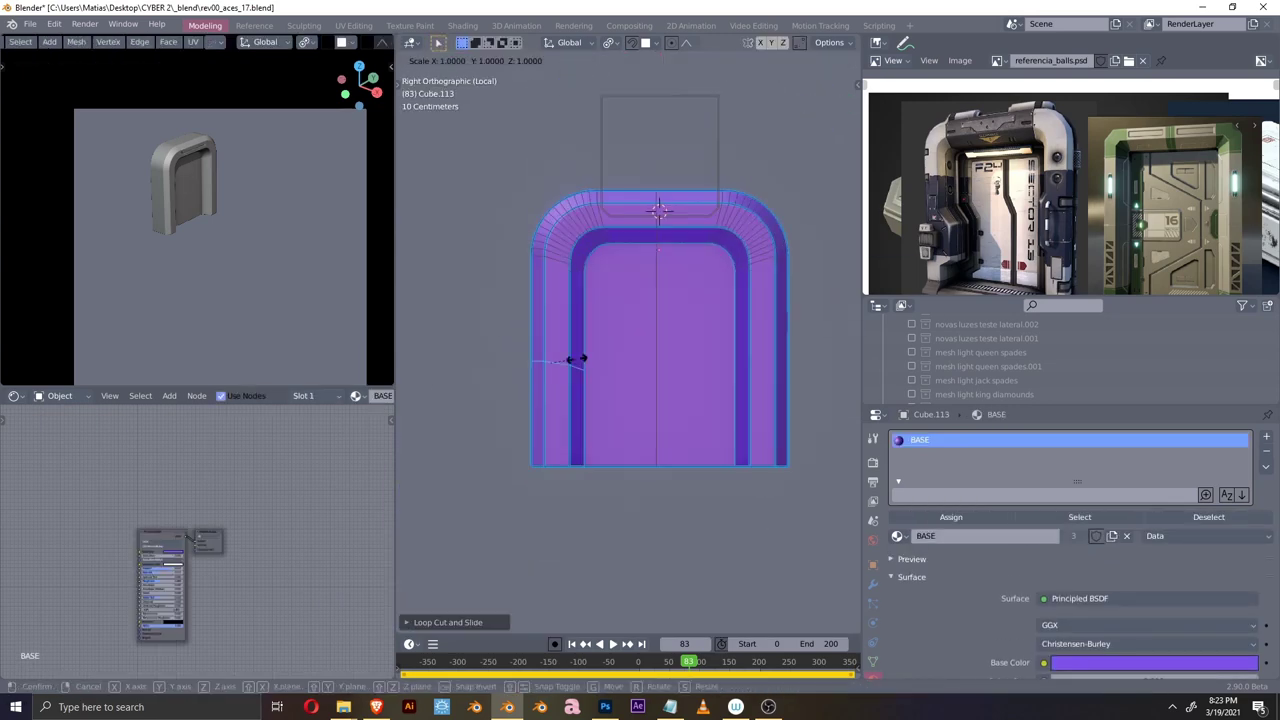
- Add a second loop cut to the frame and view the side notch face-on
mouse_move(597, 403)
middle_down()
mouse_move(613, 388)
mouse_move(560, 370)
middle_up()
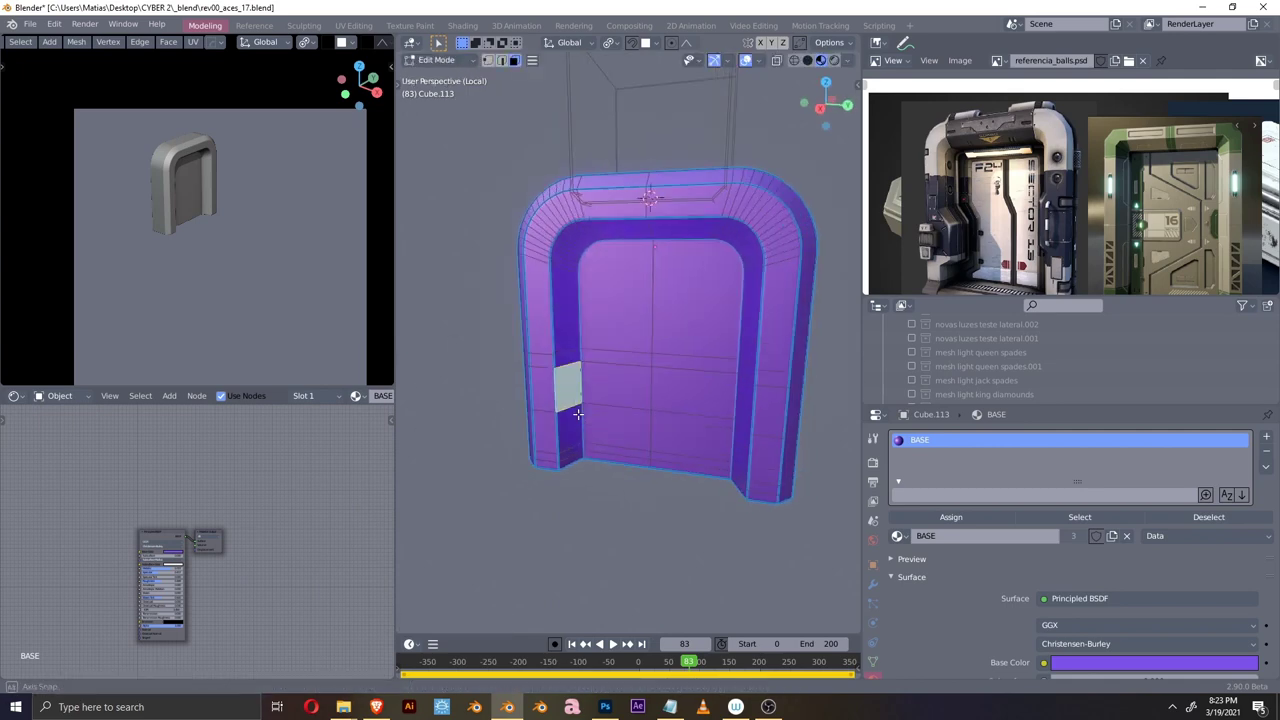
scroll(560, 430, up, 2)
key(ctrl+r)
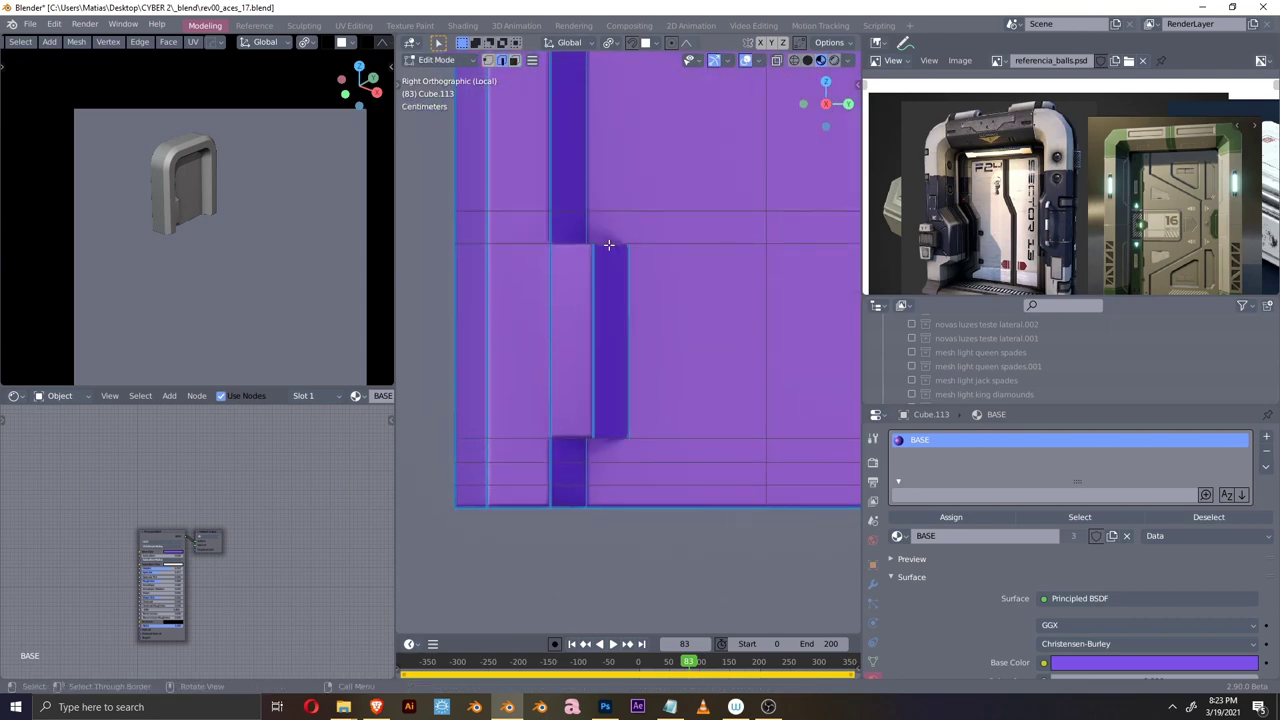
key(KP_3)
scroll(665, 327, up, 3)
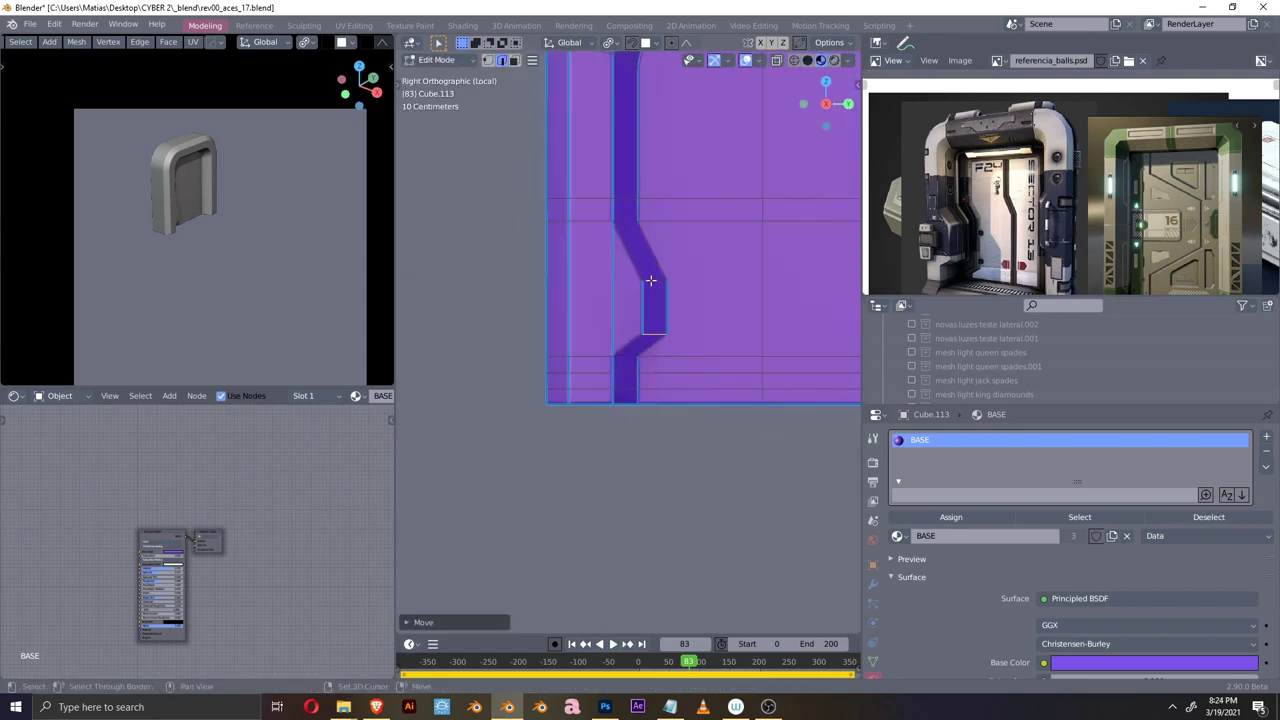
scroll(650, 281, down, 3)
scroll(650, 281, down, 2)
scroll(616, 302, up, 5)
mouse_move(650, 281)
middle_down()
mouse_move(616, 302)
mouse_move(694, 323)
mouse_move(666, 340)
mouse_move(723, 337)
middle_up()
- Bevel the notch and the horizontal edge loop into an angled step
click(634, 298)
scroll(694, 340, down, 4)
scroll(666, 340, up, 4)
click(679, 347)
scroll(723, 337, down, 2)
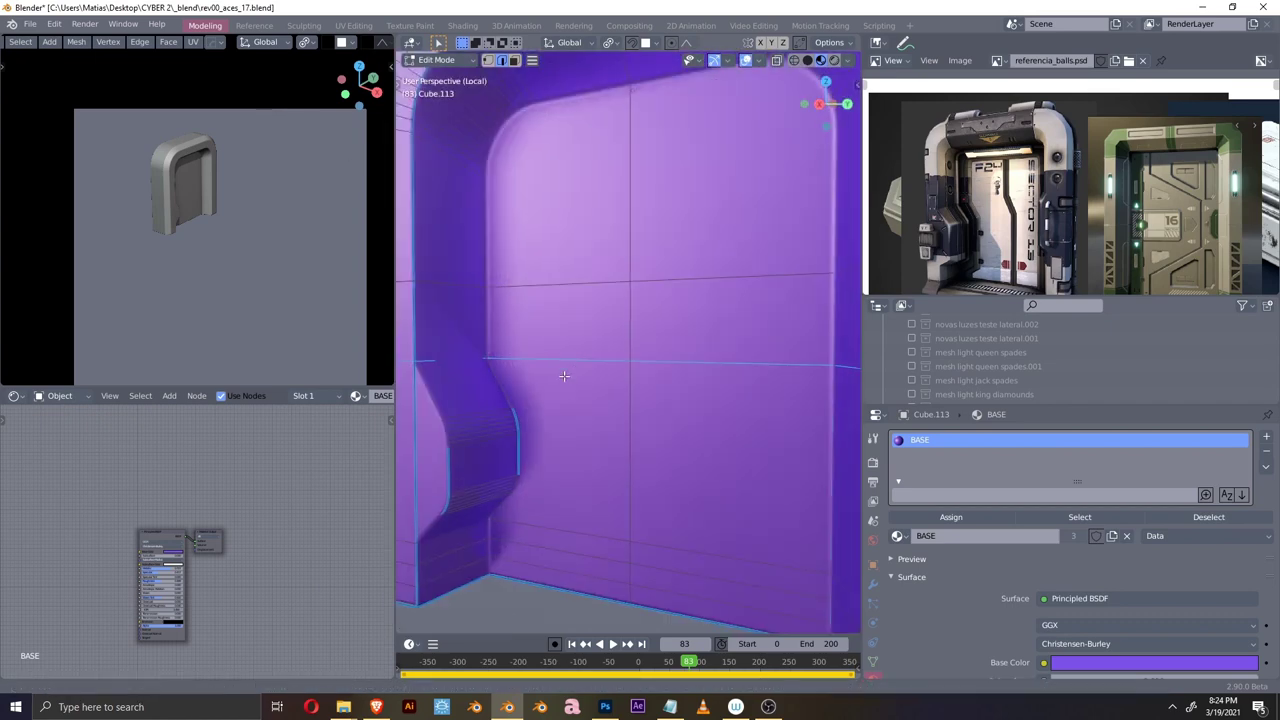
alt+click(720, 352)
key(ctrl+b)
click(847, 371)
scroll(847, 371, down, 3)
middle_drag(800, 390, 748, 428)
- Return to Object Mode and add a Weighted Normal modifier to the door
key(Tab)
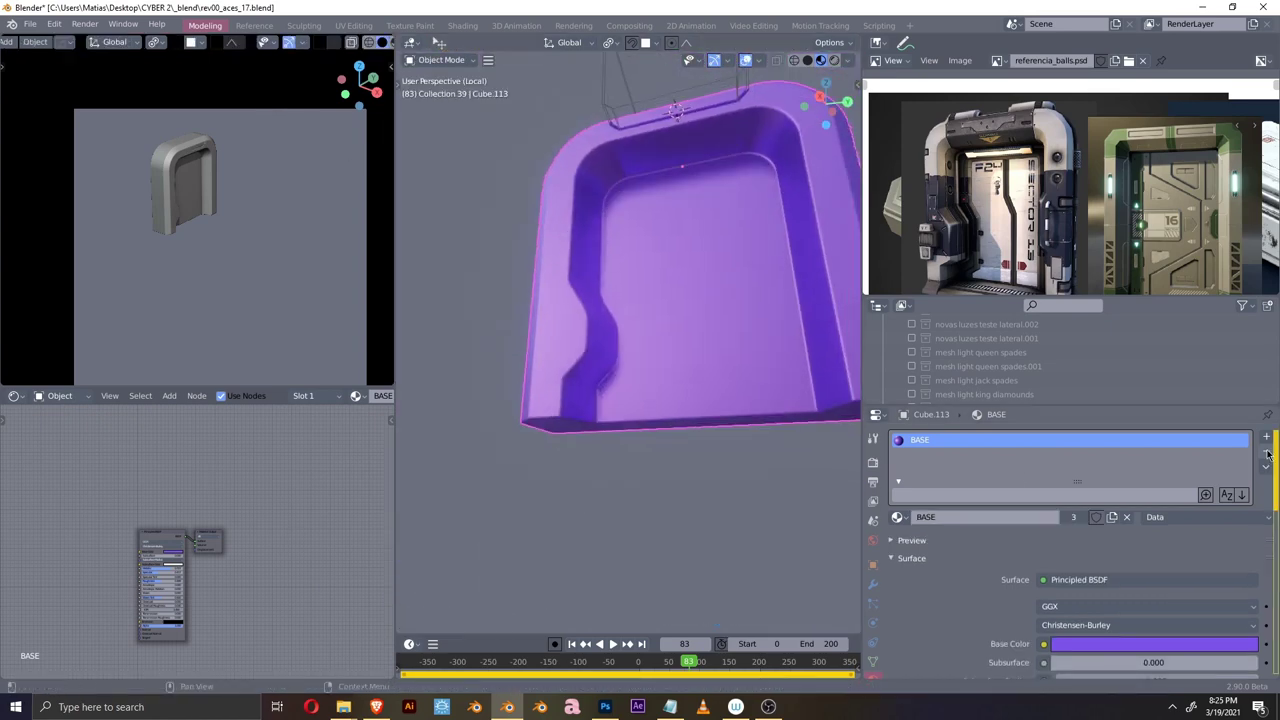
click(873, 584)
click(893, 436)
click(860, 227)
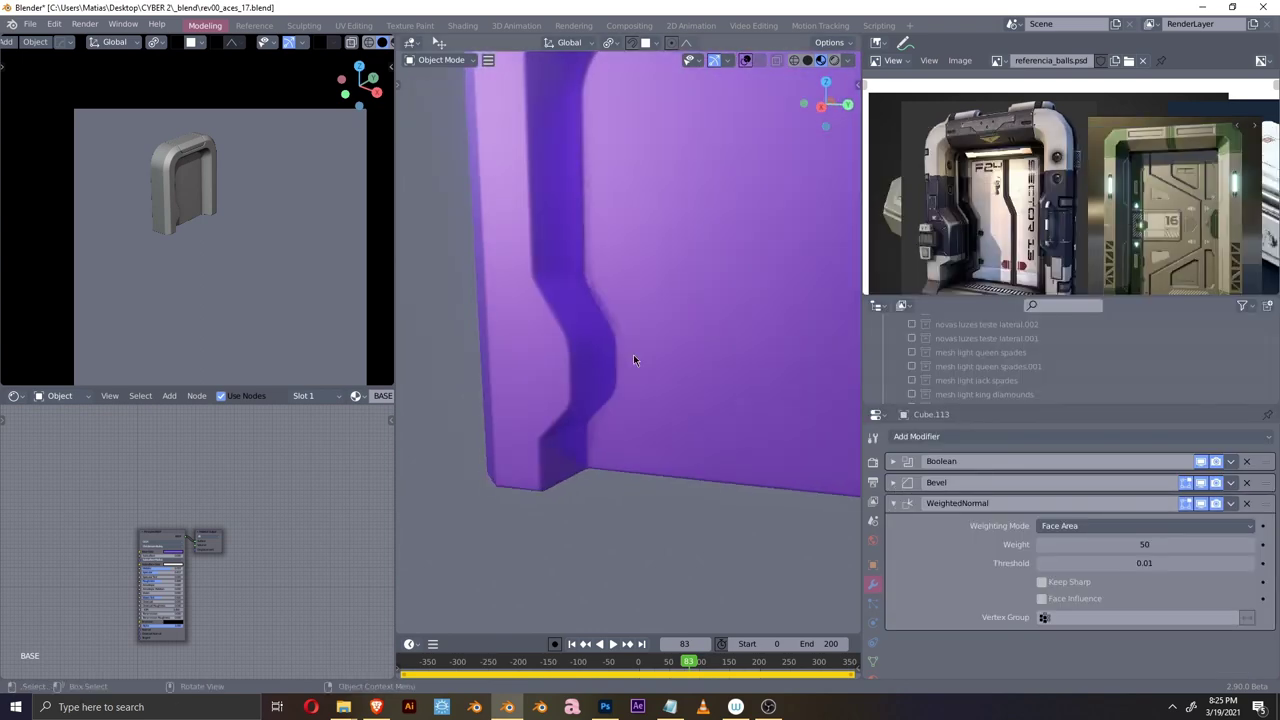
- Edit the frame mesh to repeat the angled step, checking the arch side-on
middle_drag(633, 354, 700, 380)
right_click(690, 400)
click(686, 410)
key(KP_3)
key(Tab)
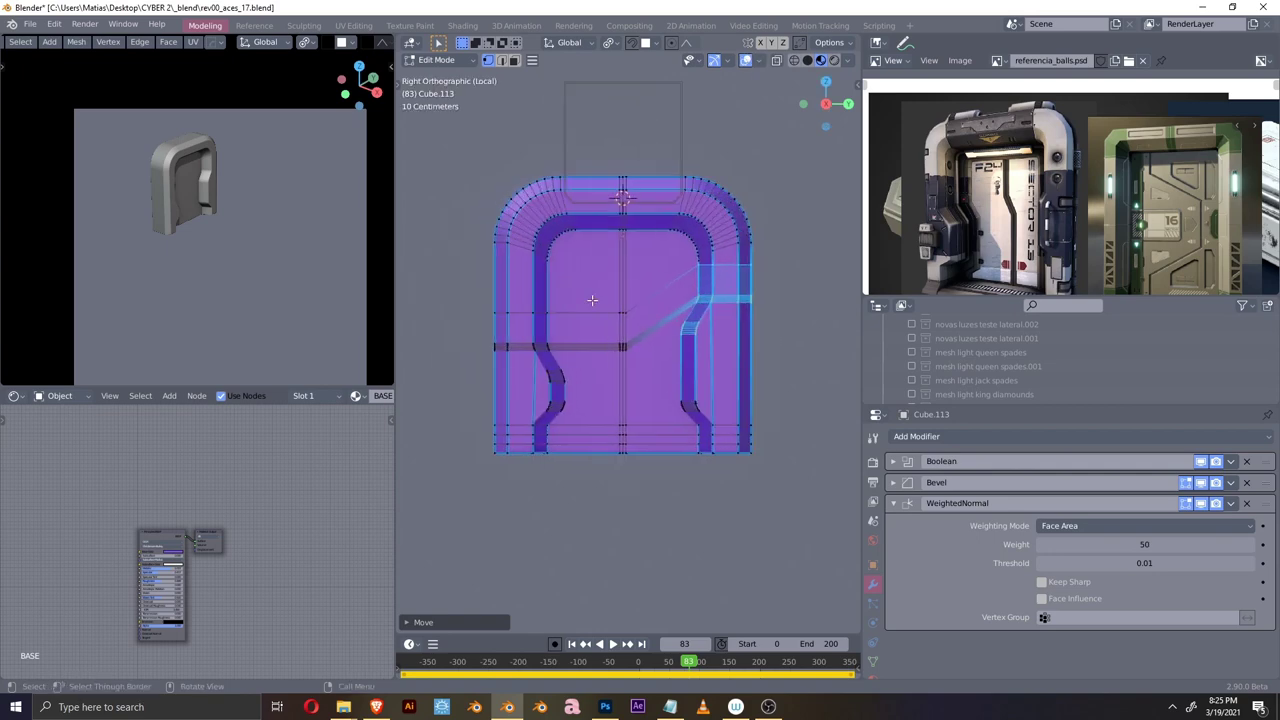
key(Escape)
scroll(614, 362, up, 3)
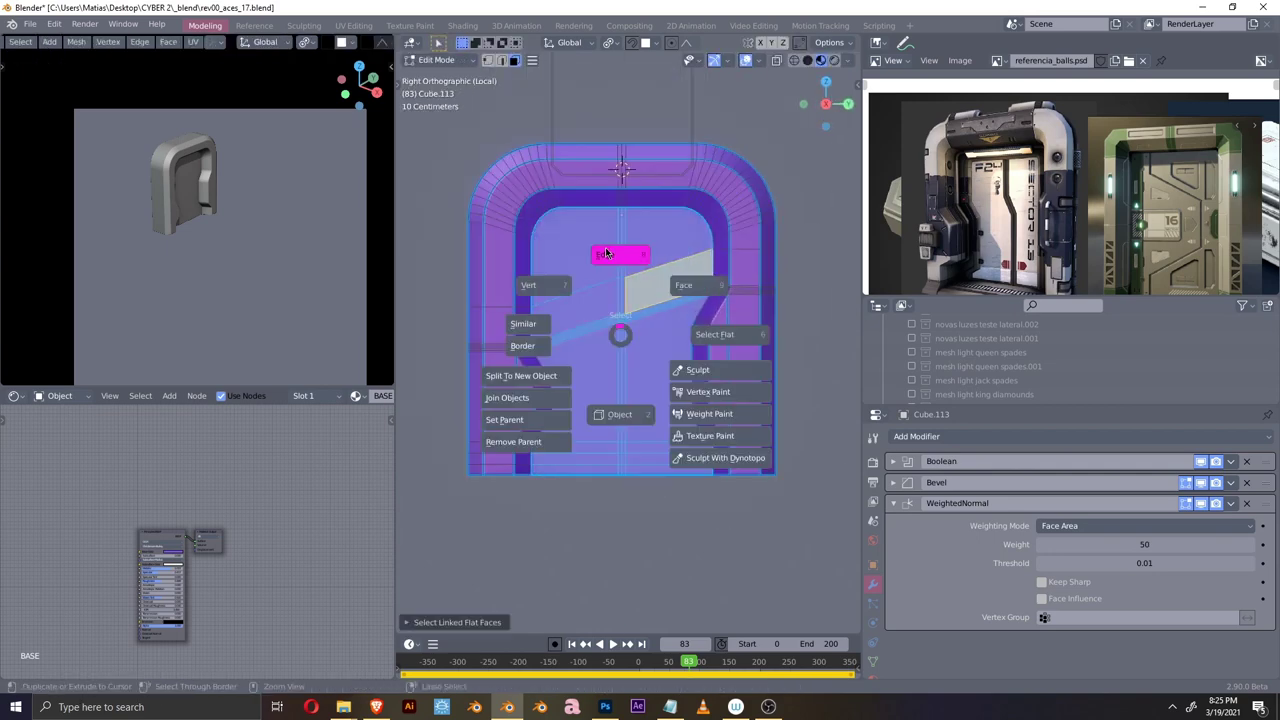
middle_drag(693, 336, 650, 277)
key(KP_3)
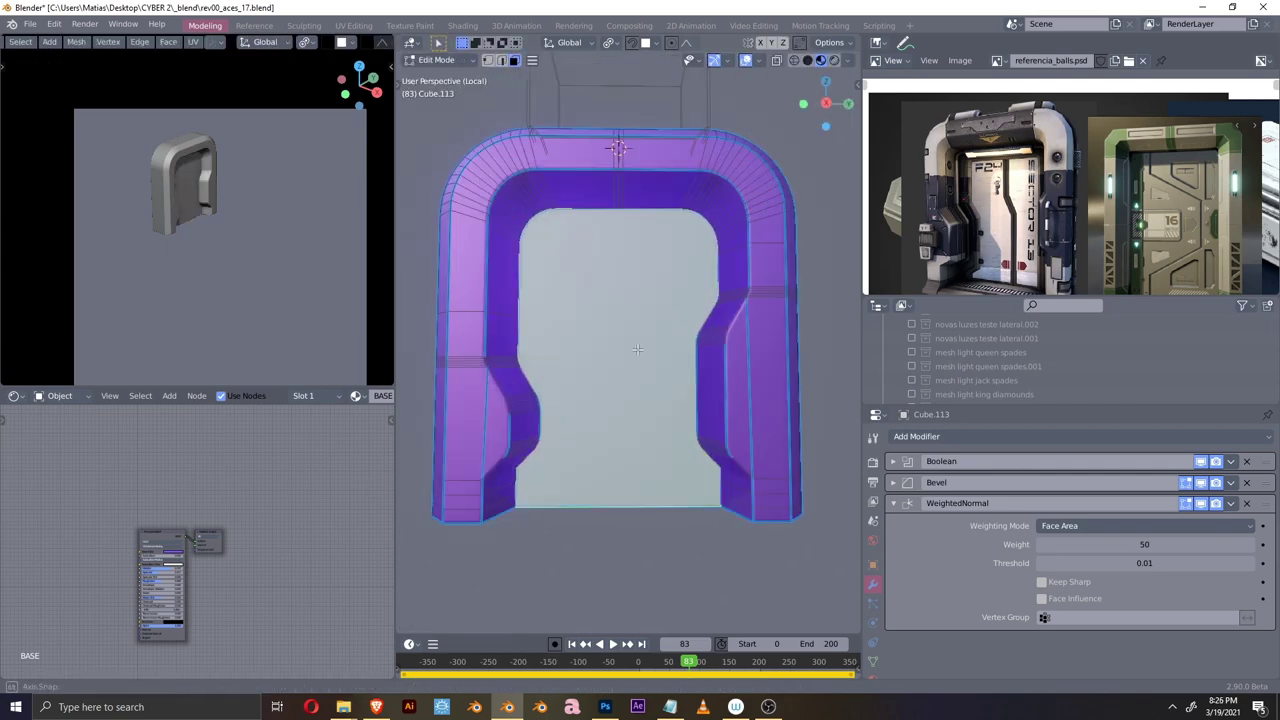
key(Tab)
- Separate the inner panel into its own object and draw a Difference cutter through the arch opening
middle_drag(618, 364, 739, 308)
key(KP_3)
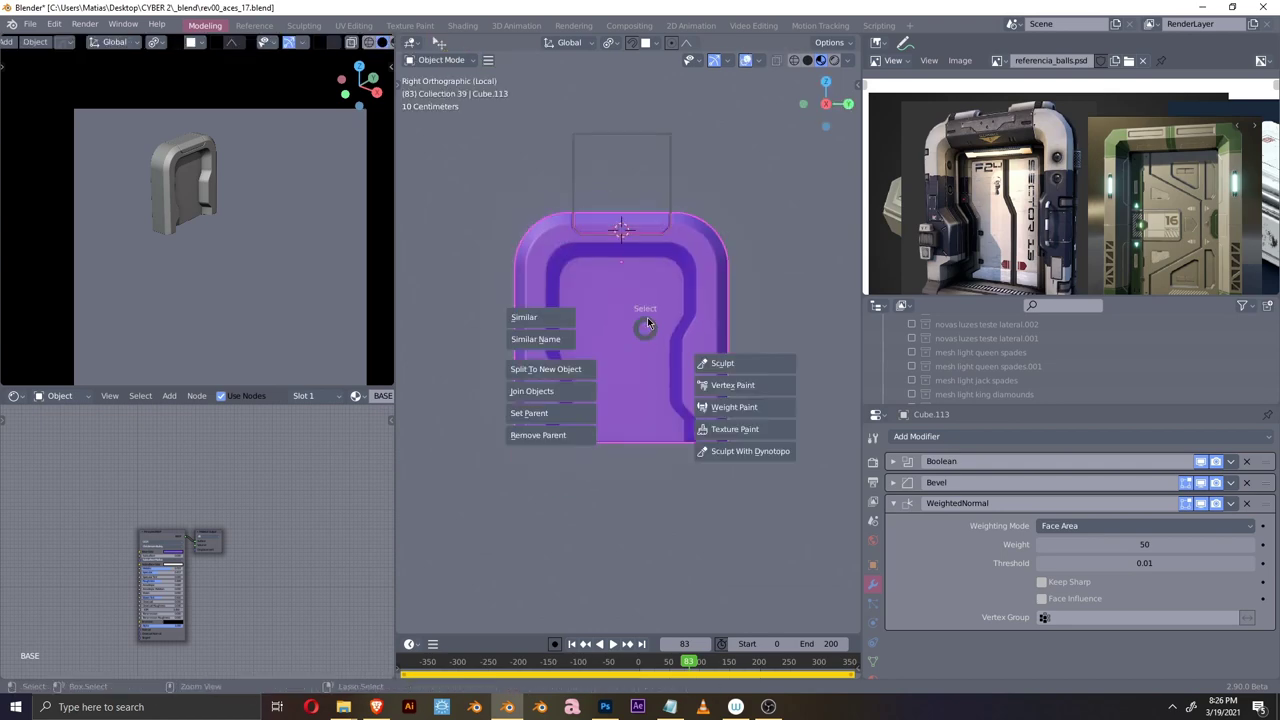
middle_drag(598, 316, 606, 314)
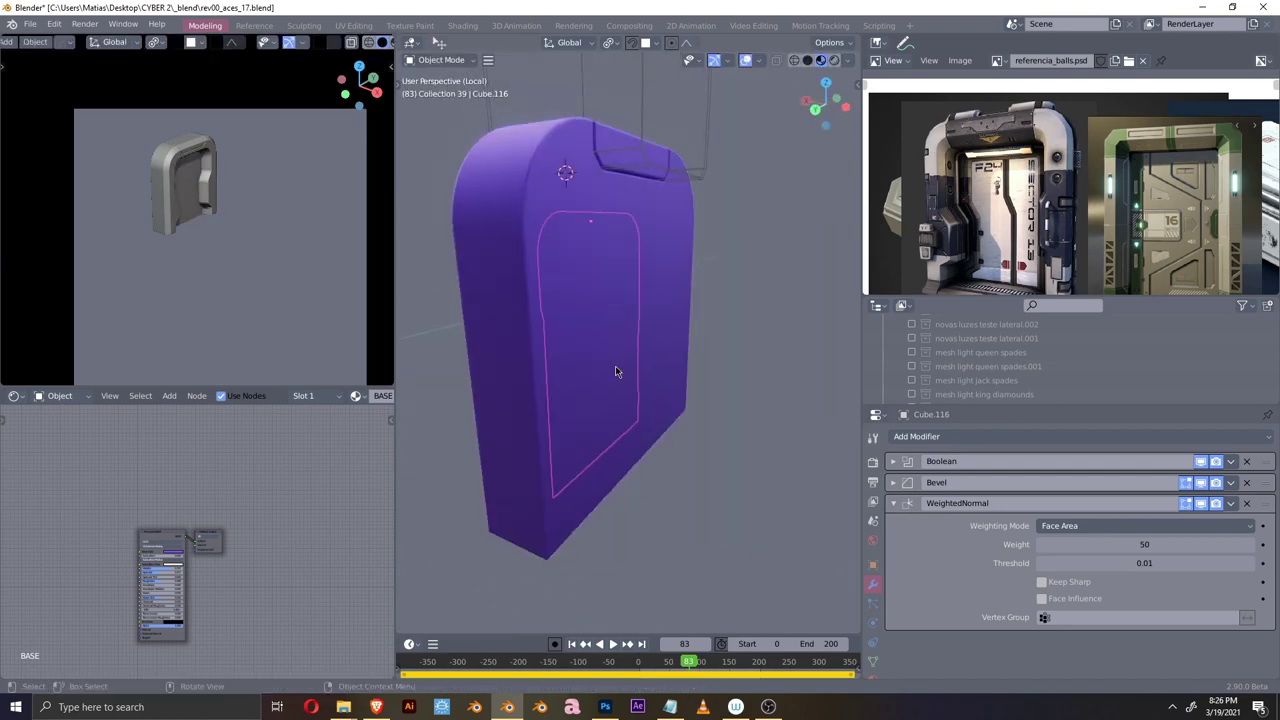
key(ctrl+z)
middle_drag(606, 314, 648, 405)
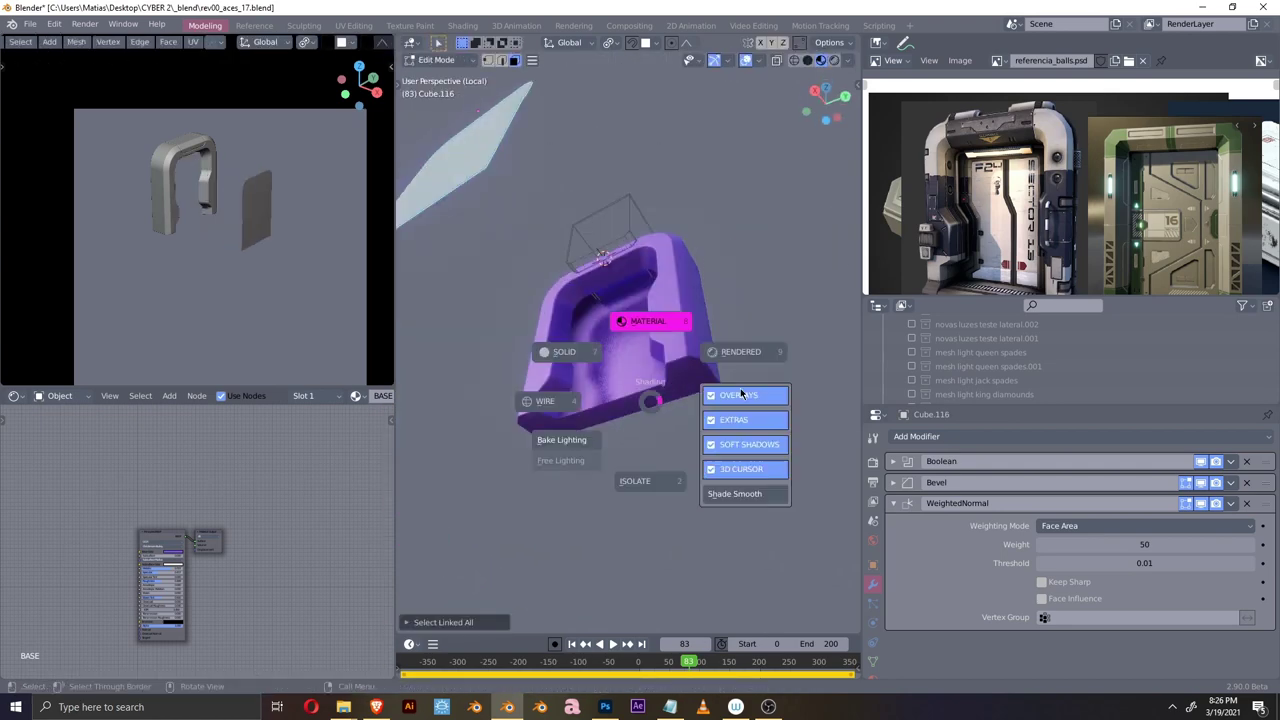
mouse_move(617, 410)
middle_down()
mouse_move(624, 330)
mouse_move(756, 398)
mouse_move(773, 506)
middle_up()
key(ctrl+KP_Subtract)
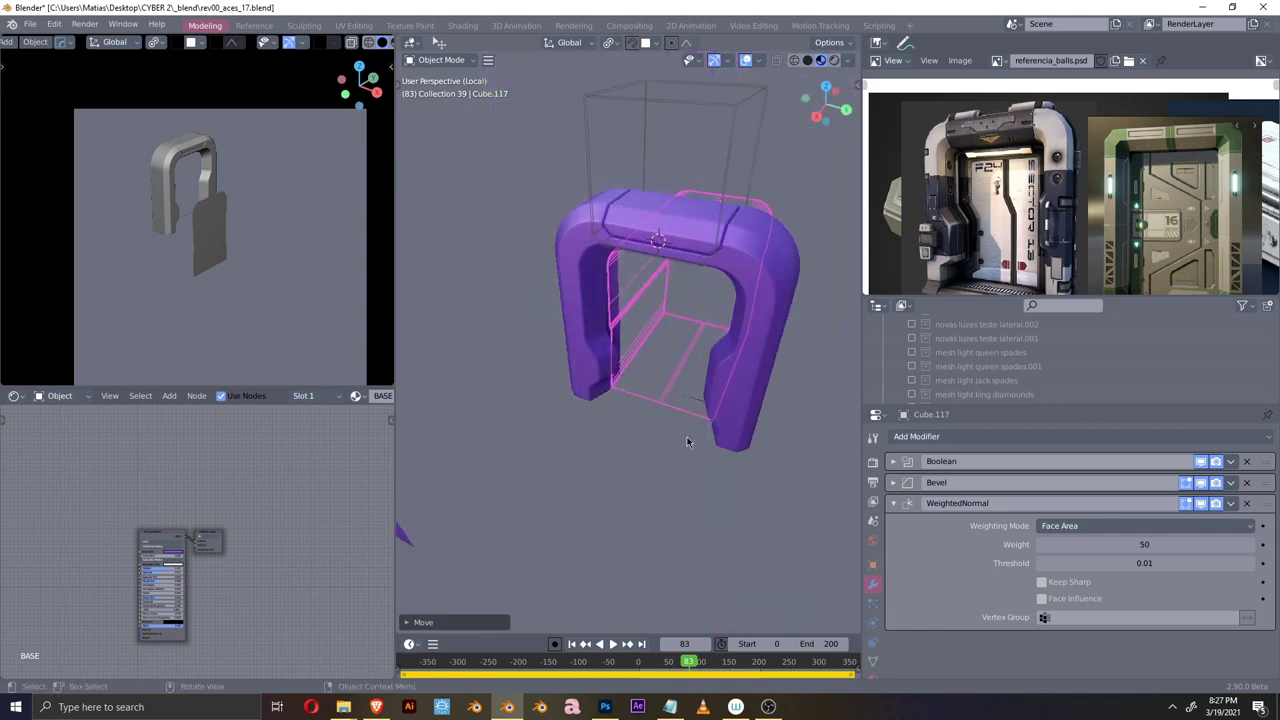
- Apply the Boolean cut permanently and enter Edit Mode on the frame
key(q)
click(790, 486)
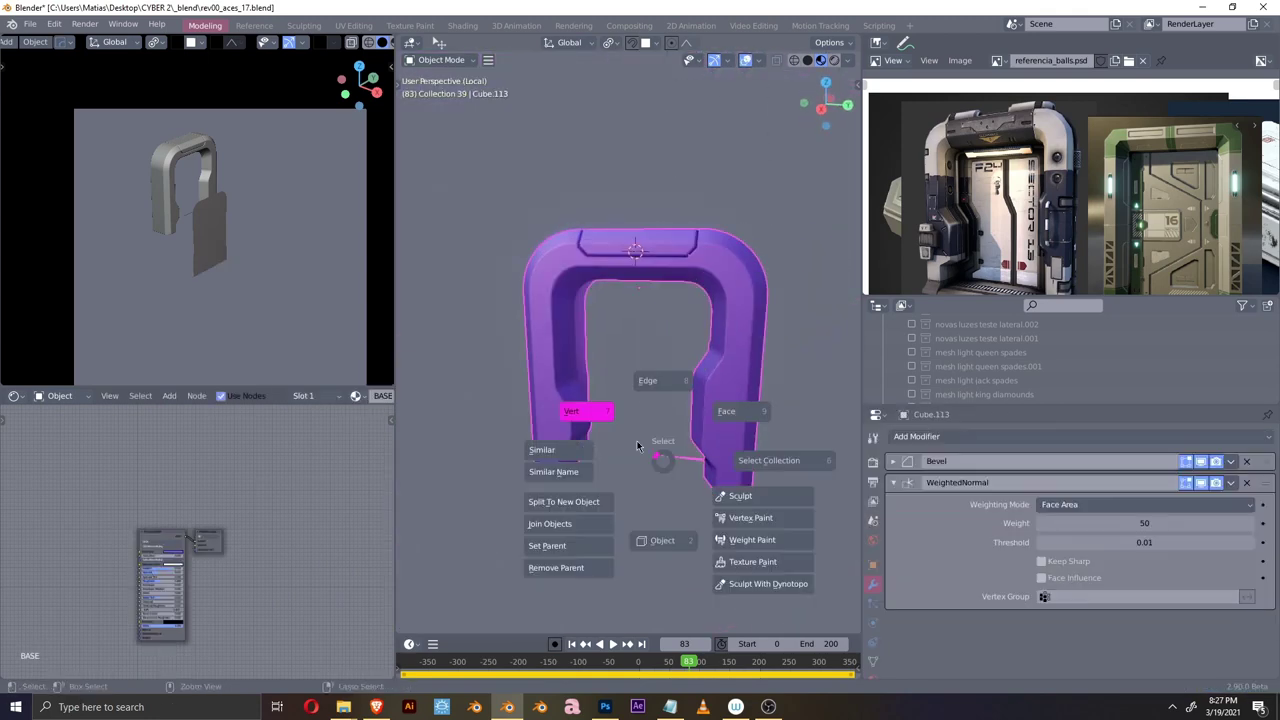
key(Tab)
scroll(631, 497, up, 5)
scroll(631, 497, down, 2)
scroll(631, 497, up, 5)
middle_drag(631, 497, 660, 420)
scroll(670, 300, up, 4)
scroll(800, 343, down, 4)
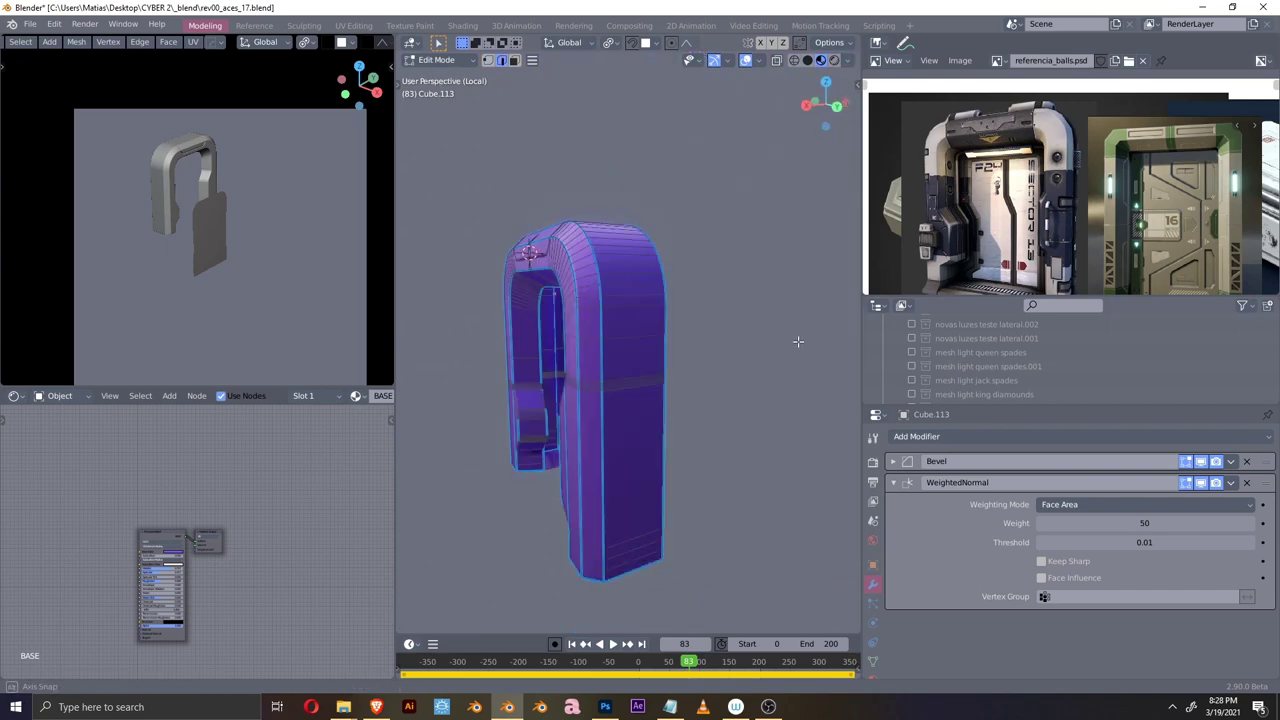
scroll(670, 271, up, 4)
scroll(670, 271, down, 6)
mouse_move(670, 271)
middle_down()
mouse_move(517, 447)
mouse_move(671, 386)
mouse_move(680, 330)
mouse_move(763, 486)
middle_up()
scroll(676, 452, down, 2)
- Bridge the arch's open edge loops into inner walls and shade the frame smooth
key(2)
key(ctrl+e)
click(676, 452)
mouse_move(676, 452)
middle_down()
mouse_move(589, 455)
mouse_move(702, 358)
mouse_move(674, 449)
mouse_move(596, 443)
middle_up()
scroll(587, 474, up, 5)
scroll(596, 443, down, 3)
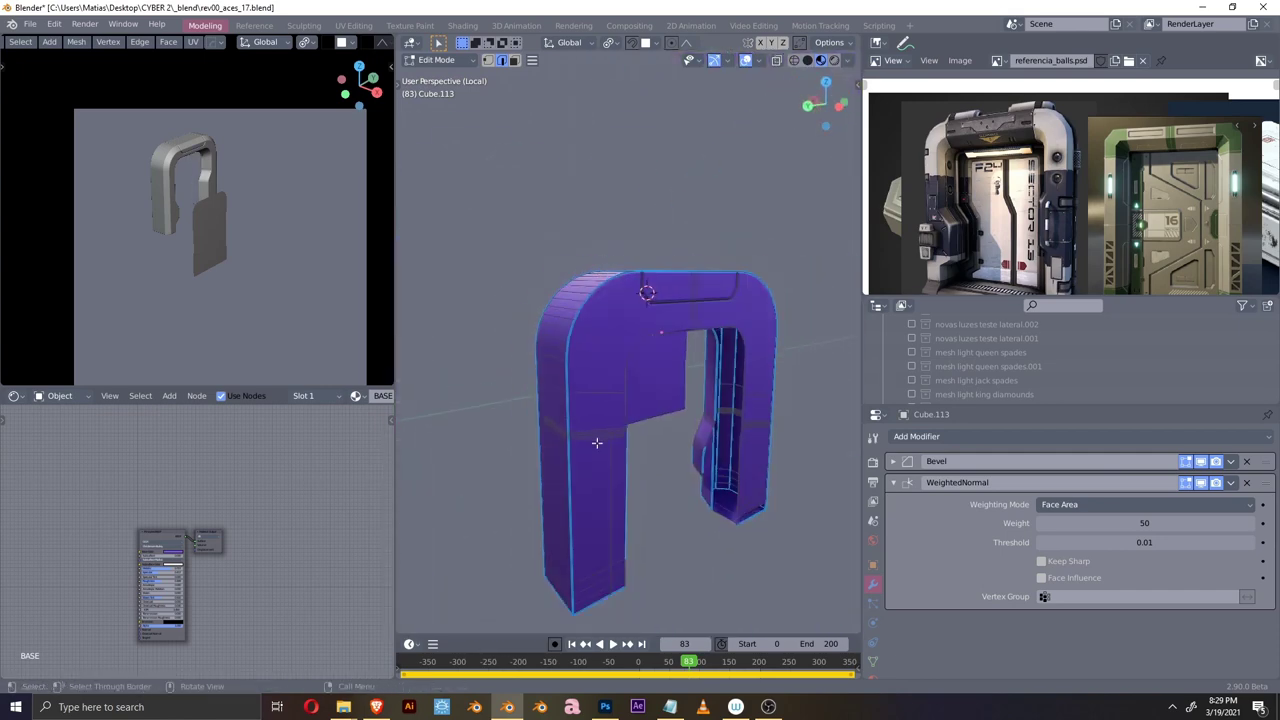
mouse_move(620, 366)
middle_down()
mouse_move(630, 440)
mouse_move(506, 396)
middle_up()
key(b)
scroll(481, 280, up, 3)
mouse_move(481, 280)
middle_down()
mouse_move(509, 455)
mouse_move(750, 369)
middle_up()
key(Tab)
- Replace the Weighted Normal modifier with Solidify and select the separate door panel
middle_drag(739, 315, 529, 325)
key(q)
click(569, 389)
mouse_move(702, 330)
middle_down()
mouse_move(588, 445)
mouse_move(560, 420)
middle_up()
click(560, 420)
- Reposition the door panel along Y and X on the isolated arch
key(g)
key(y)
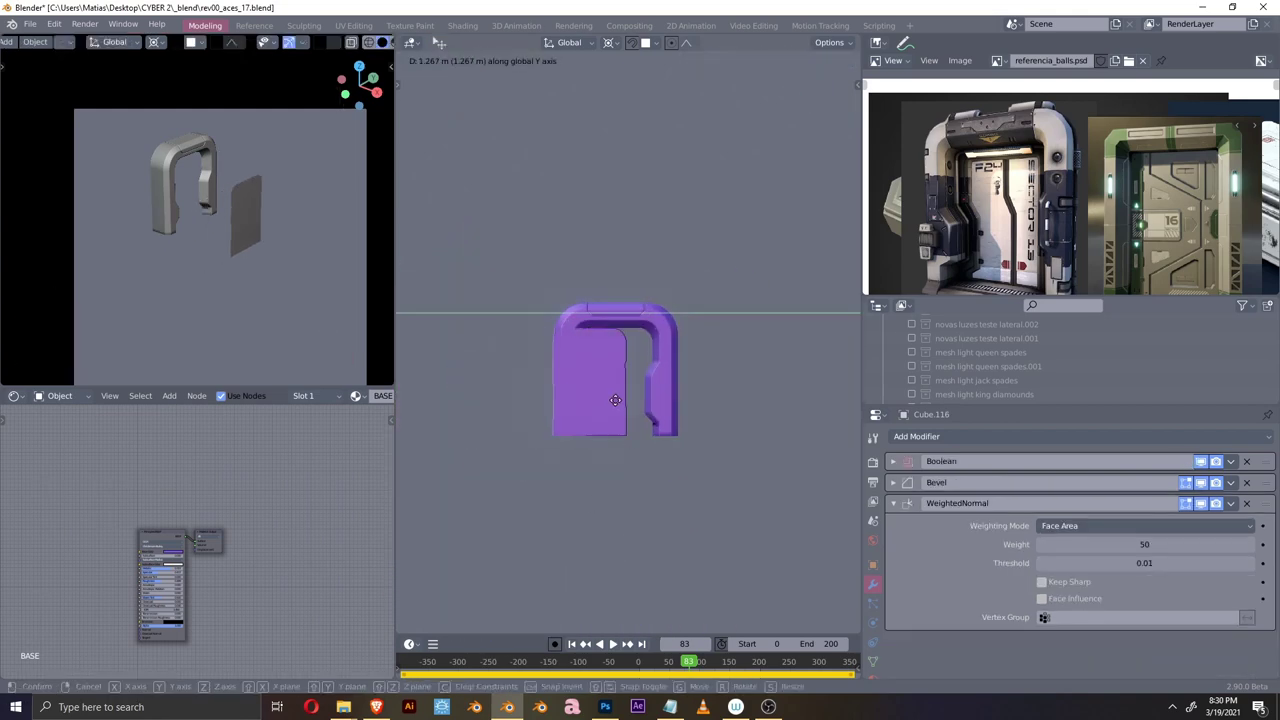
click(653, 444)
key(KP_Divide)
key(Tab)
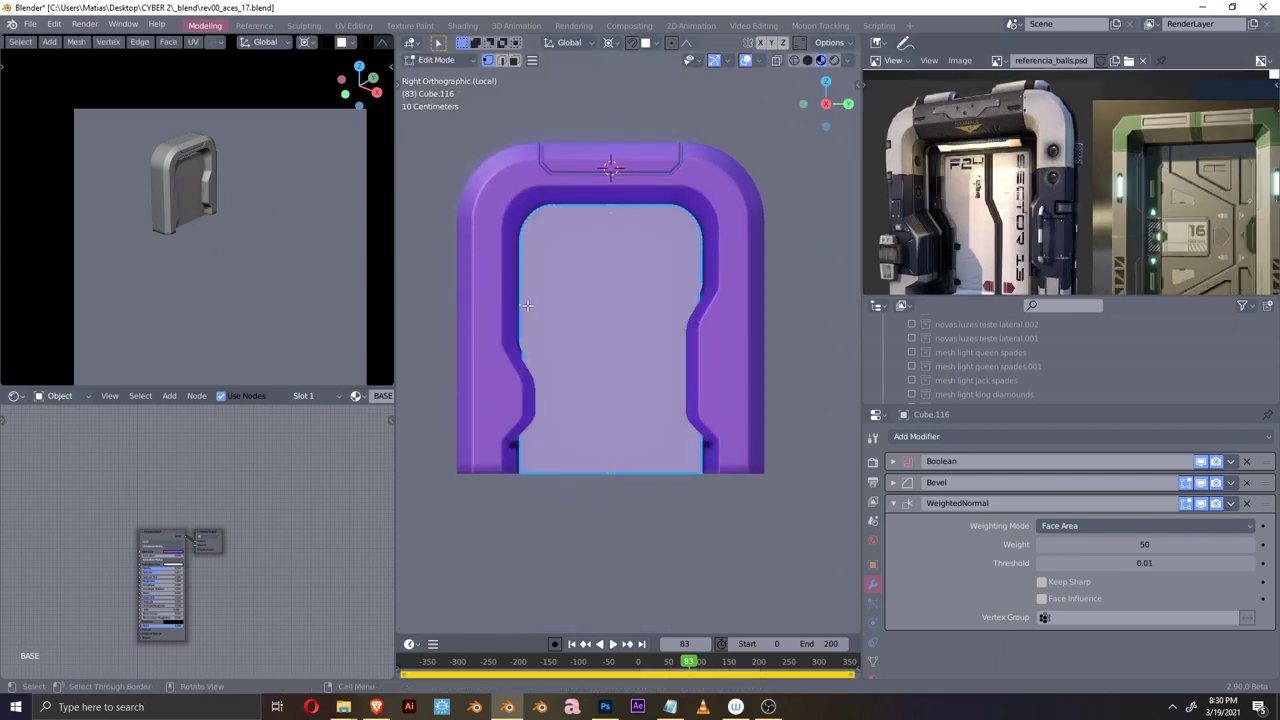
key(Tab)
scroll(606, 318, down, 3)
middle_drag(606, 318, 663, 263)
key(g)
key(x)
click(647, 336)
key(KP_3)
- Draw a stepped BoxCutter Ngon line down the panel's middle and cut it as a groove
key(shift+a)
click(629, 270)
key(ctrl+z)
drag(589, 220, 598, 316)
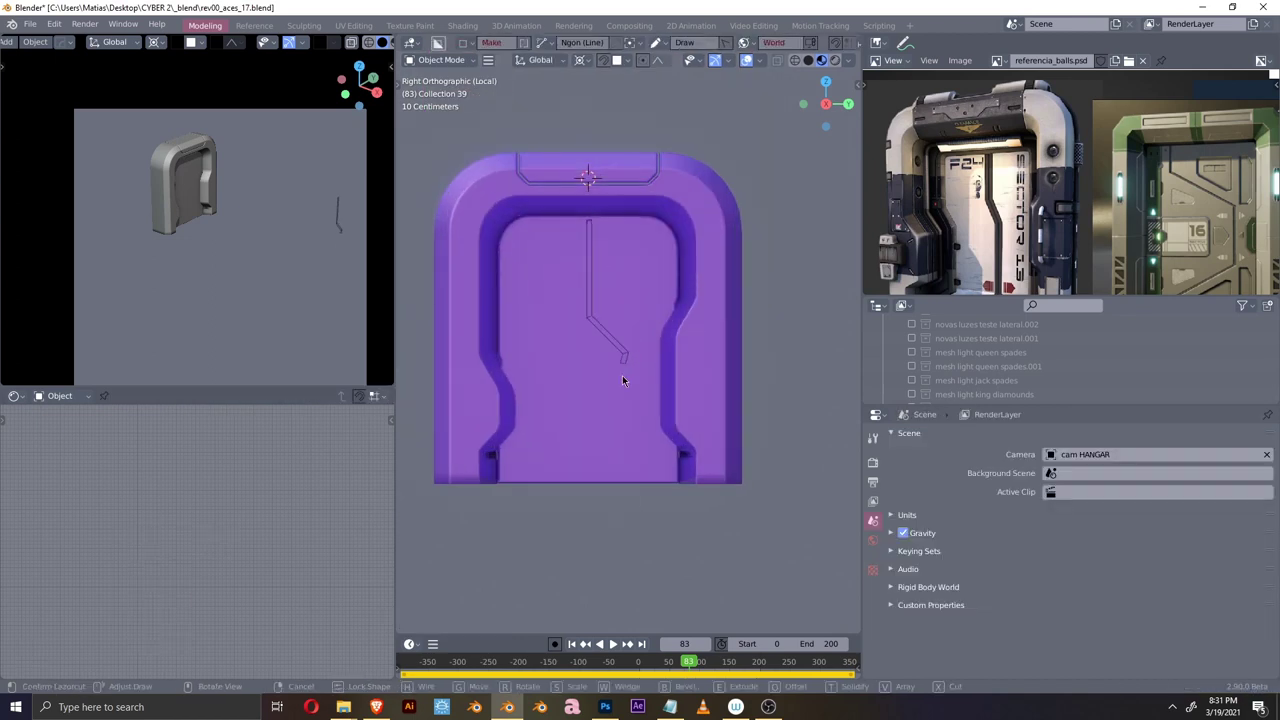
middle_drag(625, 358, 598, 516)
click(617, 324)
key(KP_3)
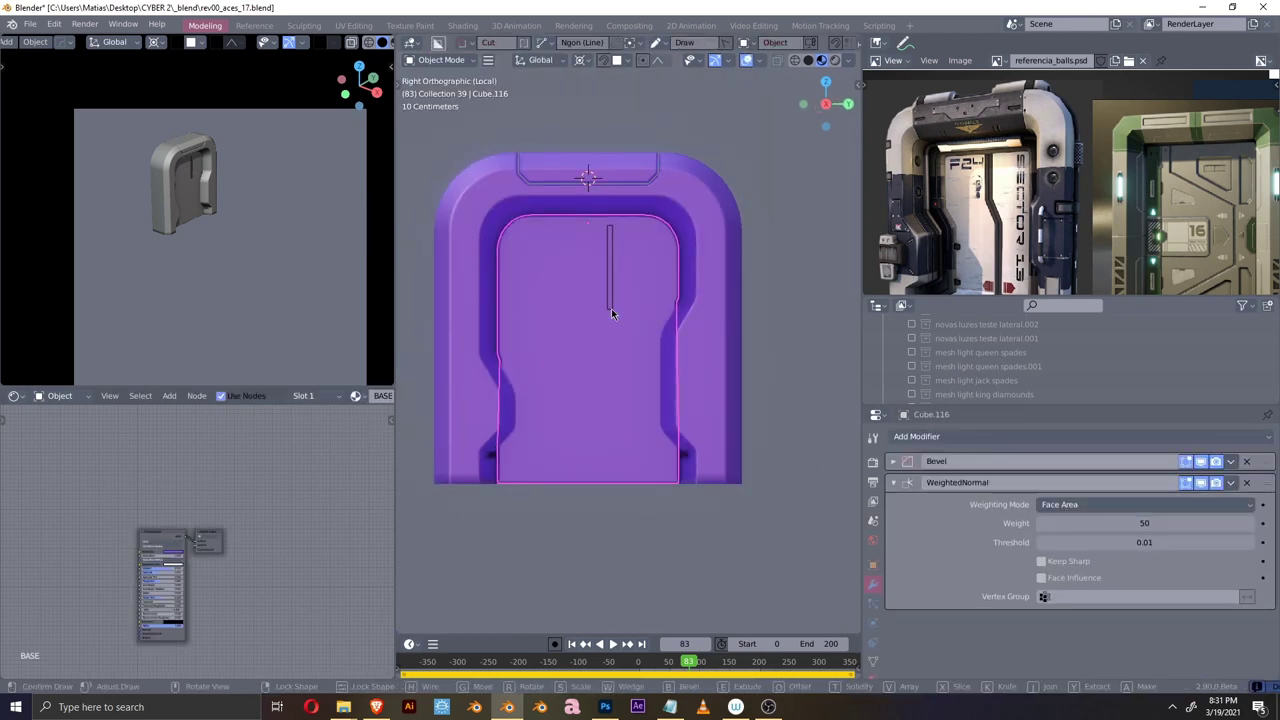
- Inspect the new seam and cycle through the door's groove cutters
middle_drag(641, 495, 643, 483)
key(KP_3)
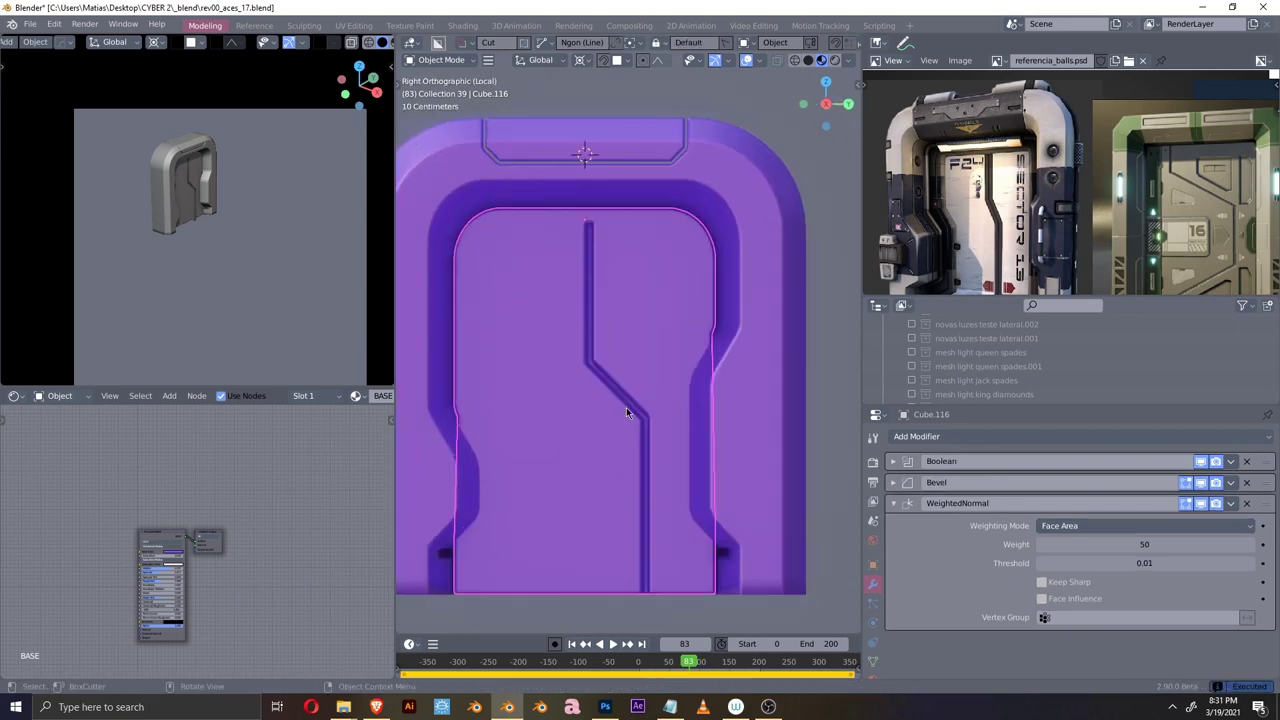
middle_drag(626, 407, 557, 407)
key(q)
click(612, 303)
key(Tab)
scroll(649, 370, down, 4)
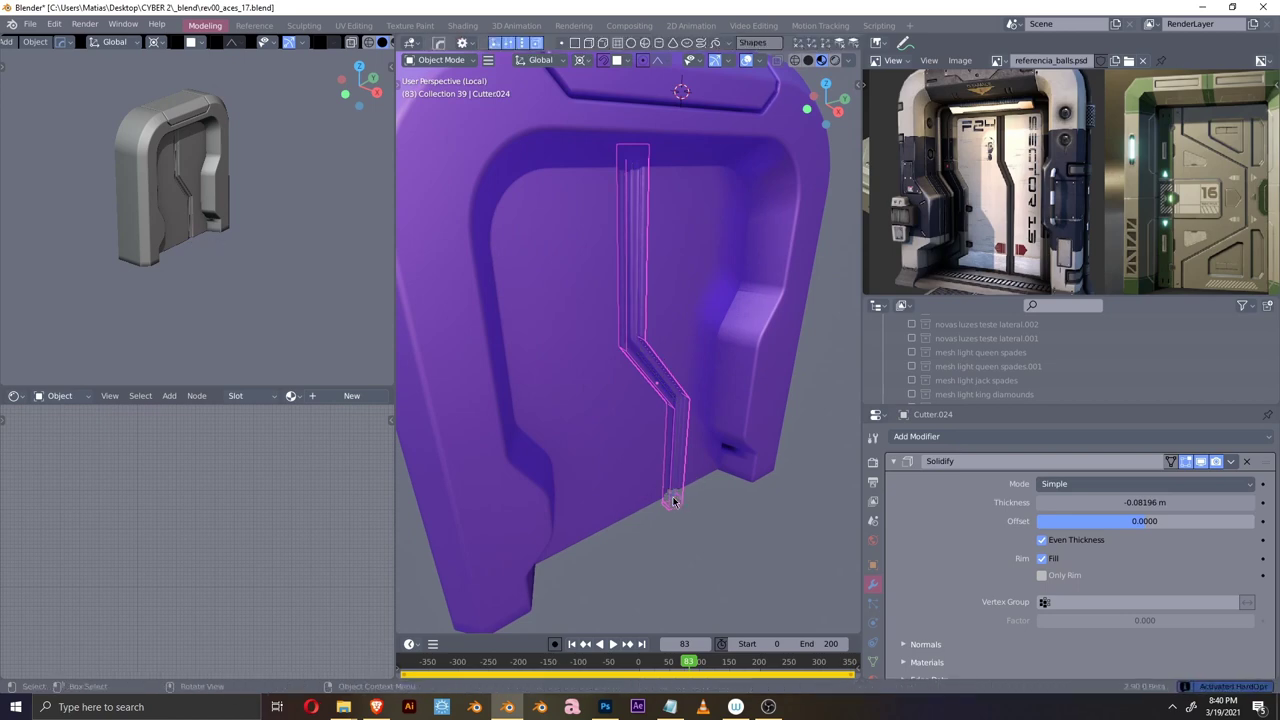
- Reposition groove cutter Cutter.024, then move all of its mesh geometry in Edit Mode
middle_drag(673, 502, 650, 430)
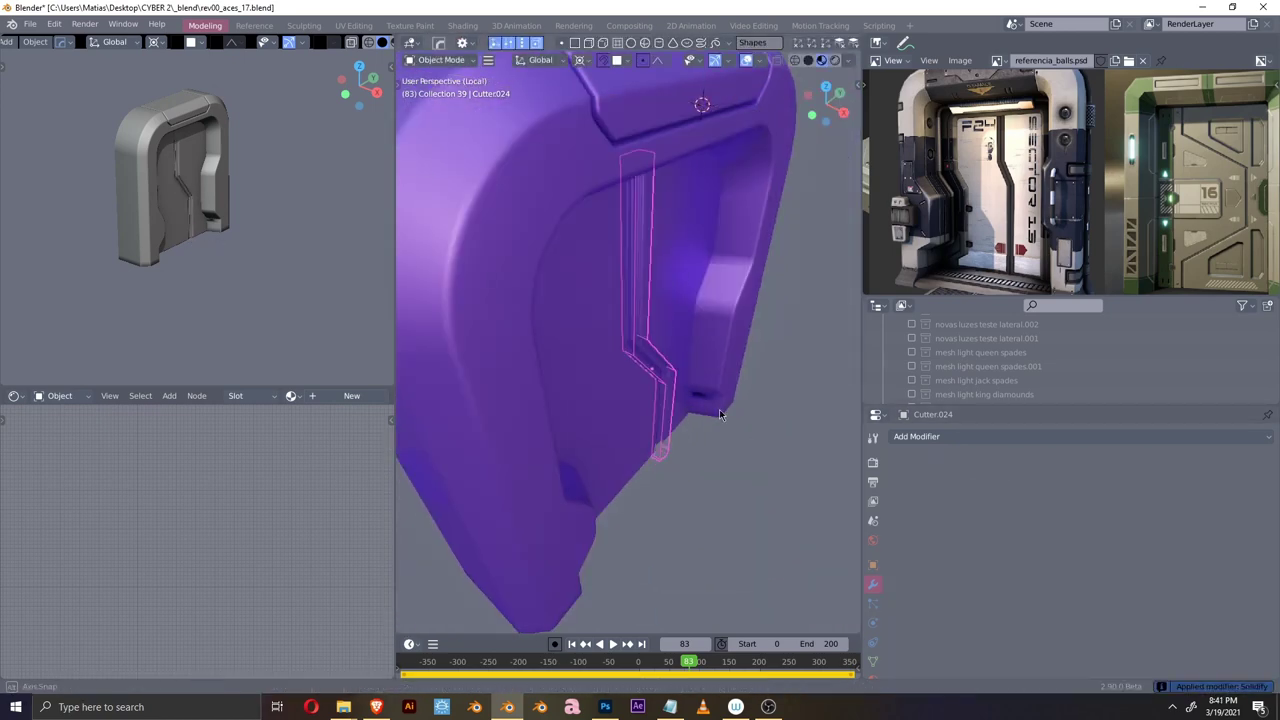
key(g)
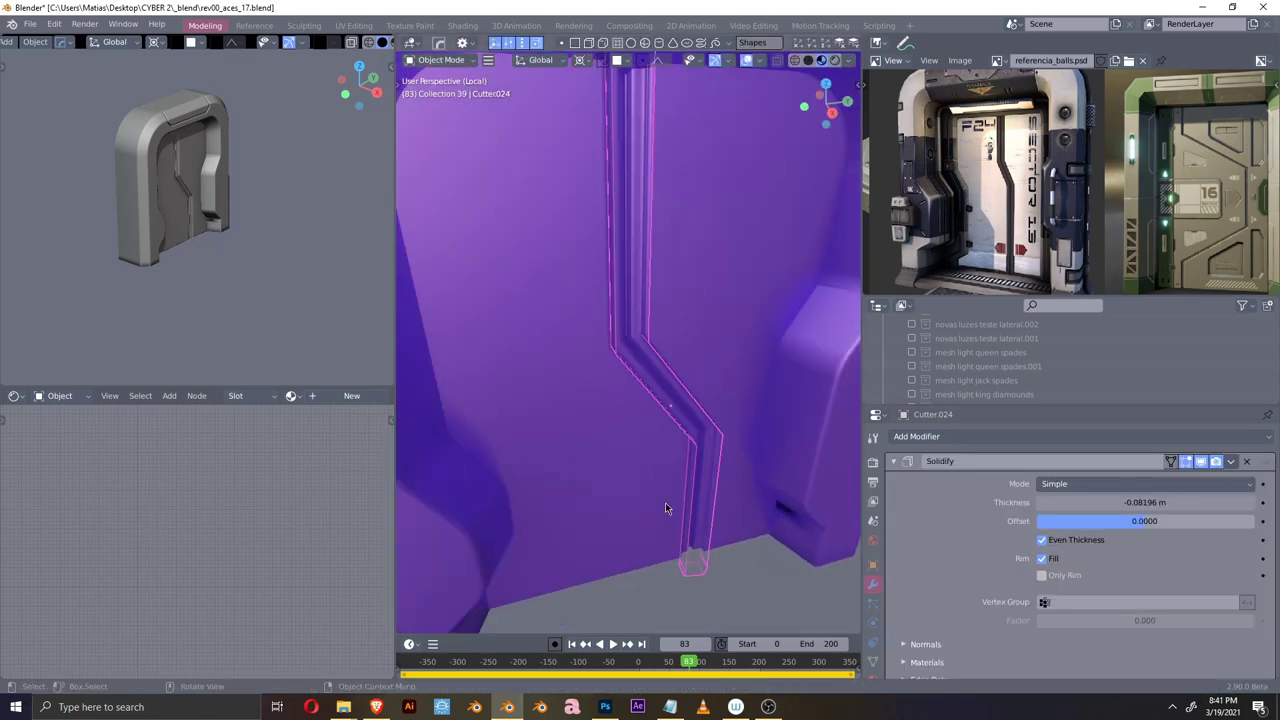
click(665, 502)
key(KP_3)
key(Tab)
scroll(676, 311, down, 1)
key(a)
mouse_move(720, 328)
middle_down()
mouse_move(648, 342)
mouse_move(686, 354)
middle_up()
key(KP_3)
key(g)
click(688, 349)
key(Tab)
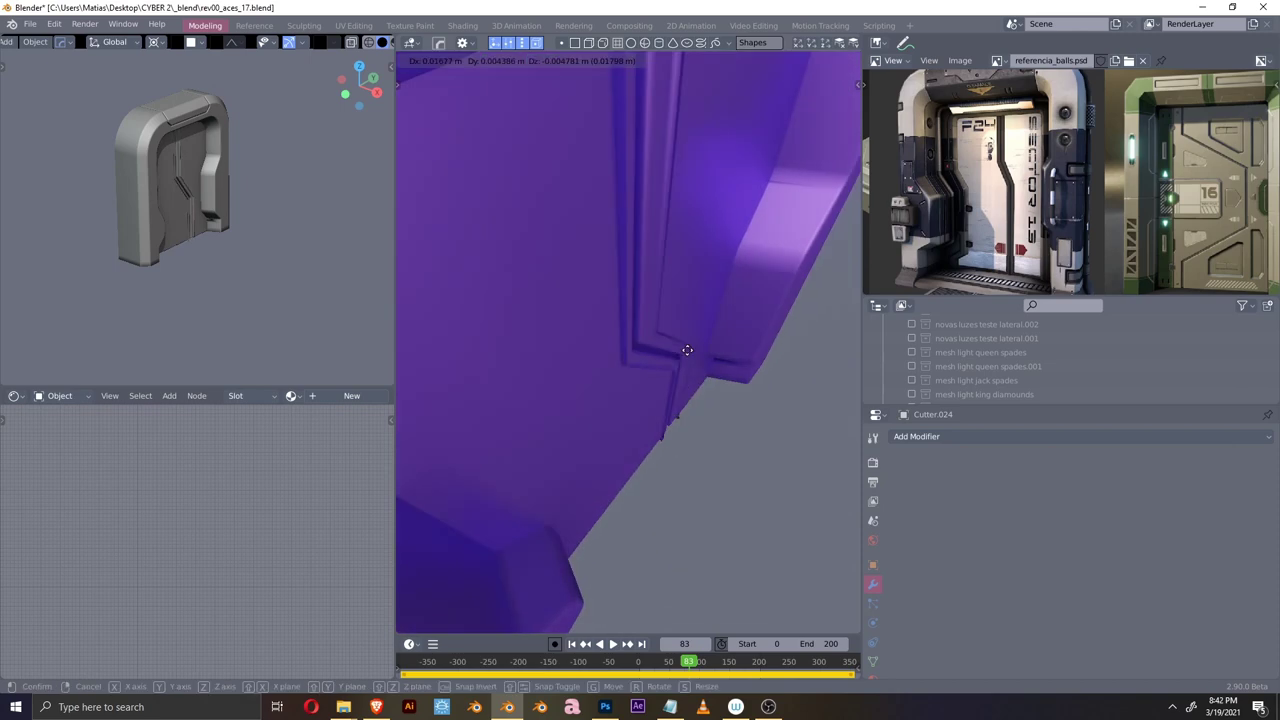
- Set the cutter's Solidify to offset -1 with a much thinner thickness, creating twin grooves
middle_drag(671, 285, 668, 350)
key(q)
key(KP_3)
scroll(676, 360, up, 3)
click(676, 360)
click(645, 335)
click(639, 345)
key(Tab)
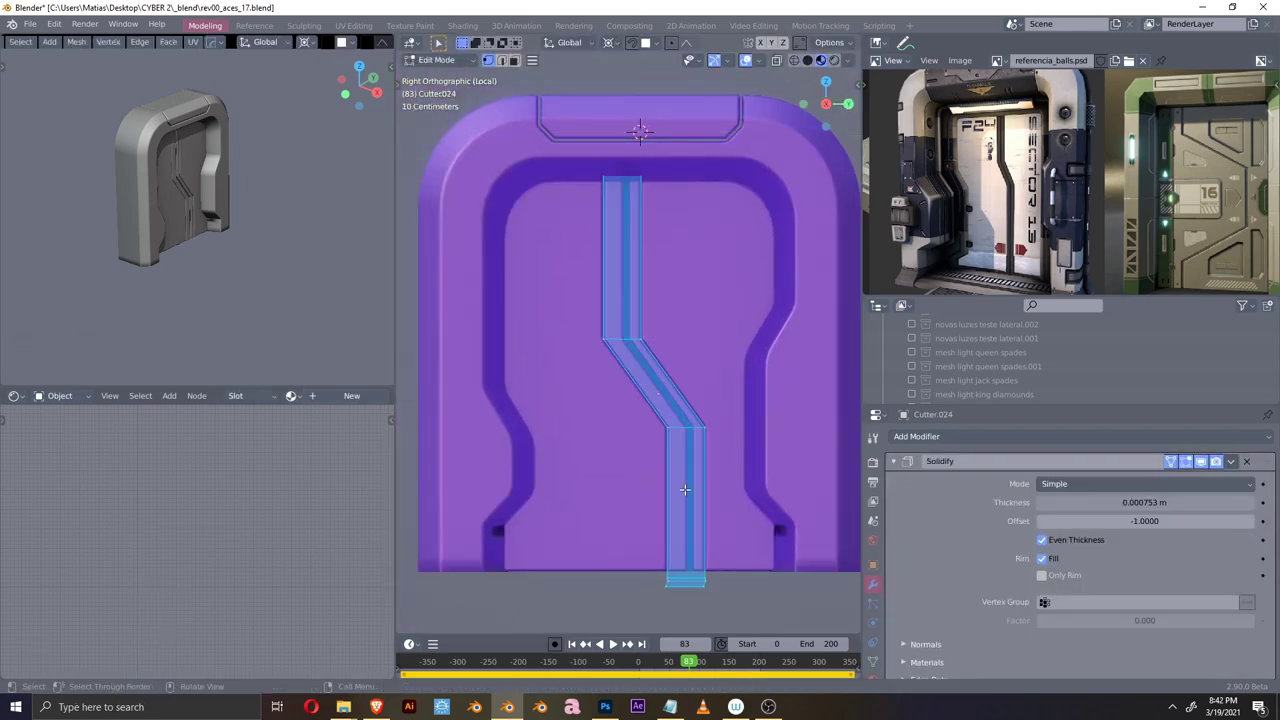
- Create second groove cutter Cutter.025 with a thinner width beside the first groove
key(Tab)
scroll(724, 467, down, 5)
click(724, 467)
scroll(711, 363, up, 6)
mouse_move(711, 363)
middle_down()
mouse_move(686, 318)
mouse_move(631, 357)
middle_up()
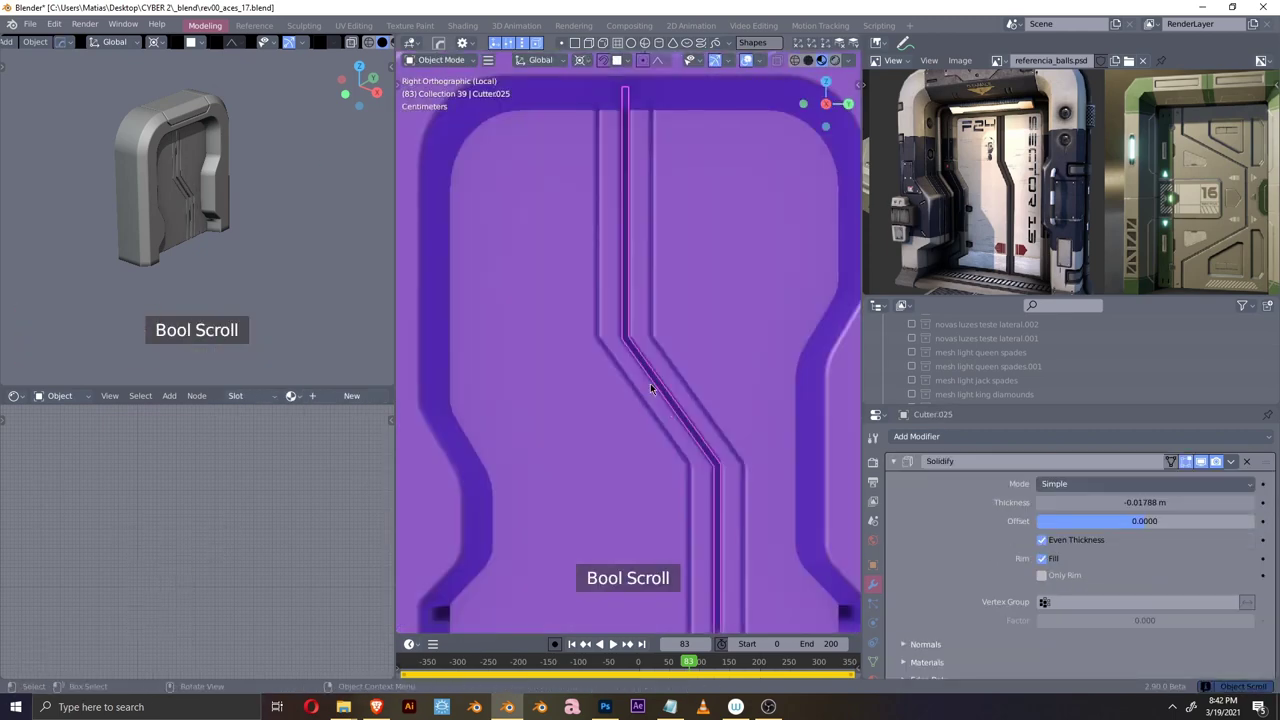
click(635, 317)
click(673, 401)
scroll(673, 401, down, 5)
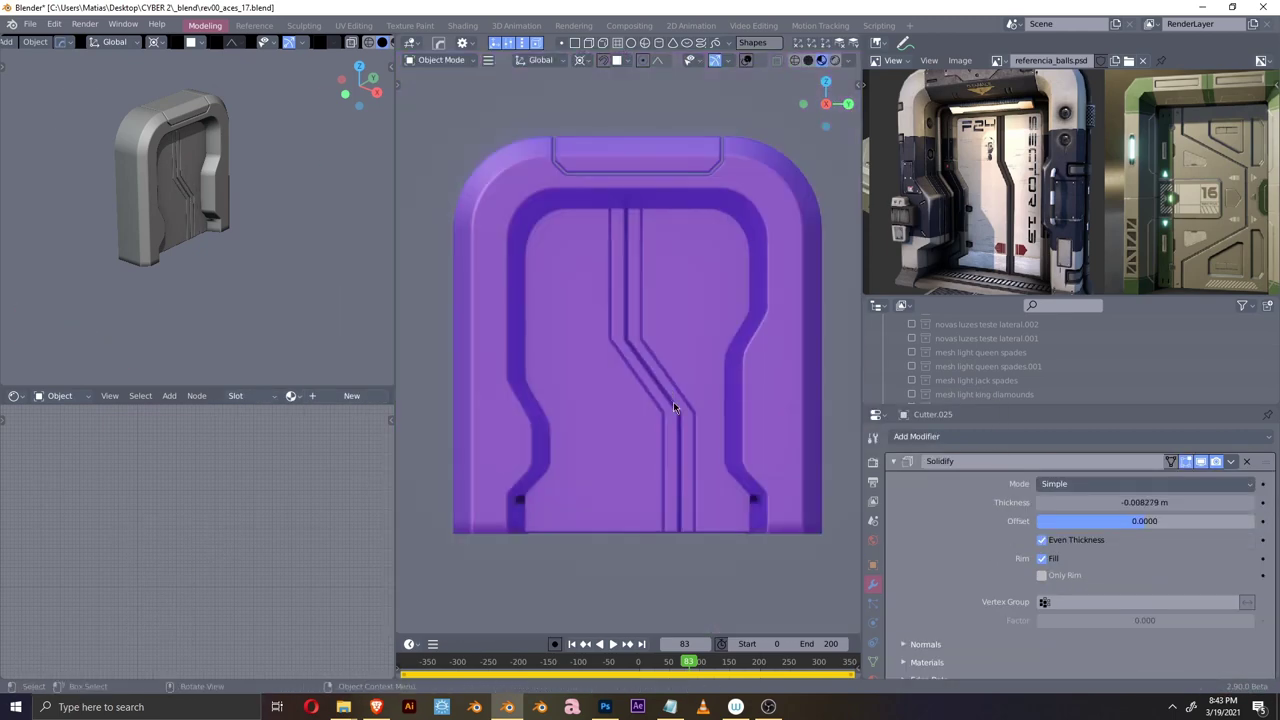
scroll(701, 410, down, 2)
scroll(723, 399, up, 2)
scroll(723, 404, up, 2)
- Cycle through the groove cutters and move the top end of the new cutter
key(q)
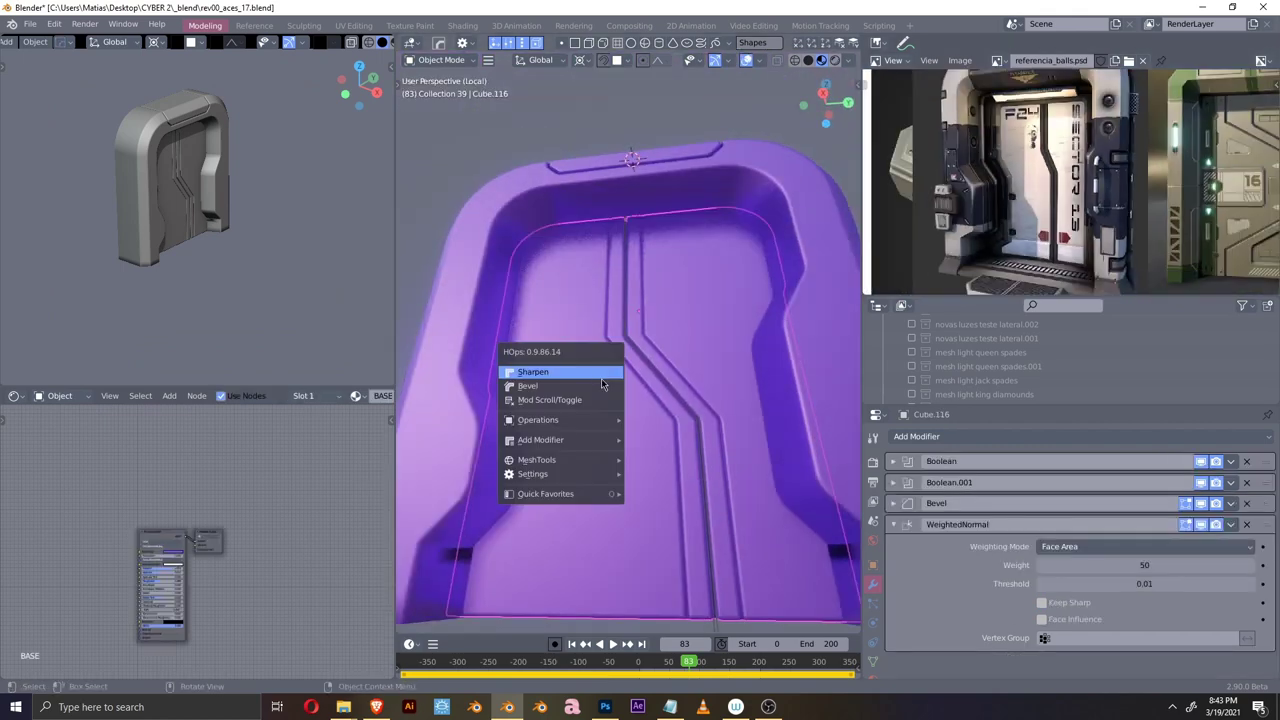
click(601, 378)
scroll(760, 356, down, 3)
scroll(700, 300, up, 3)
drag(632, 150, 673, 204)
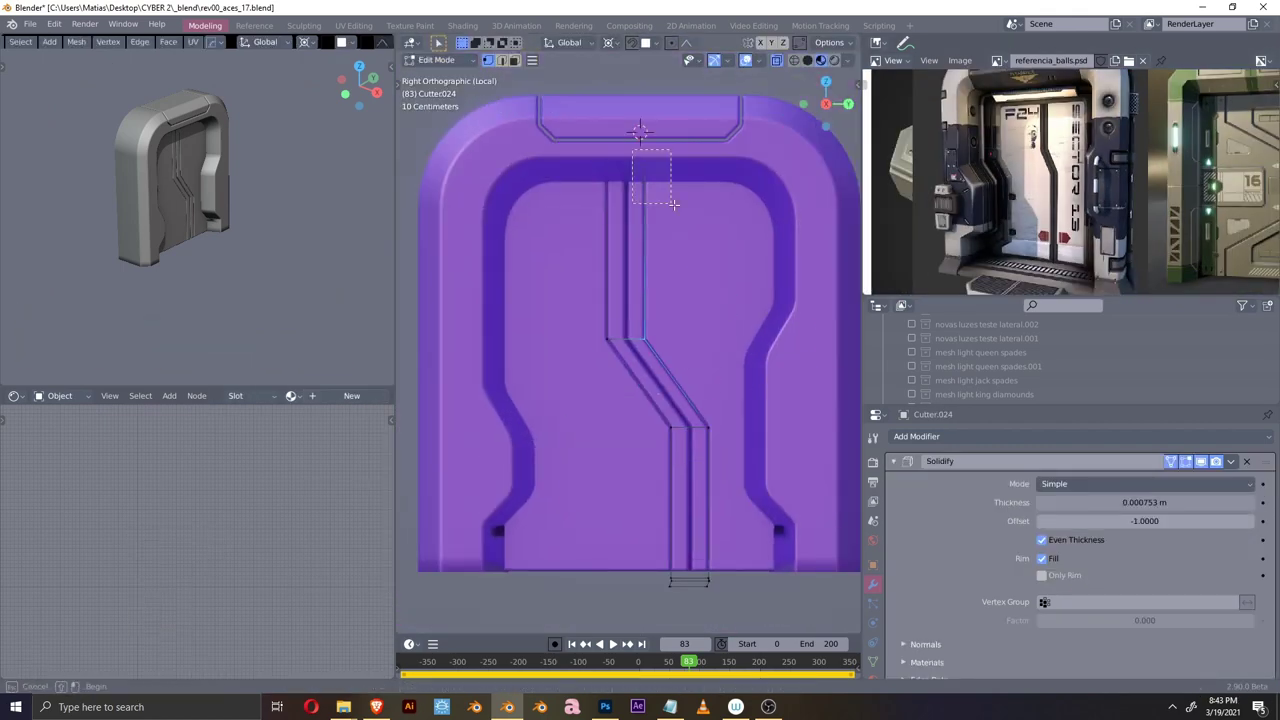
click(729, 441)
scroll(754, 417, down, 4)
scroll(669, 401, up, 4)
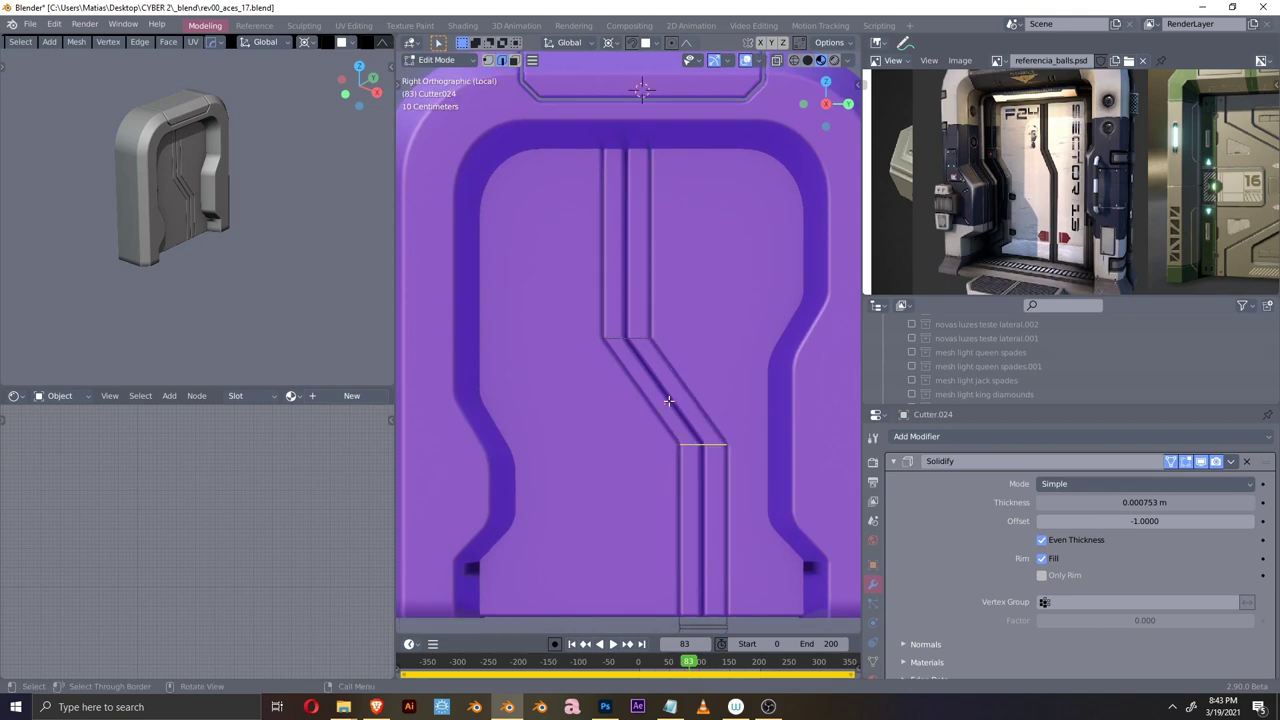
- Bevel the second groove cutter's corners and return to Object Mode
click(791, 408)
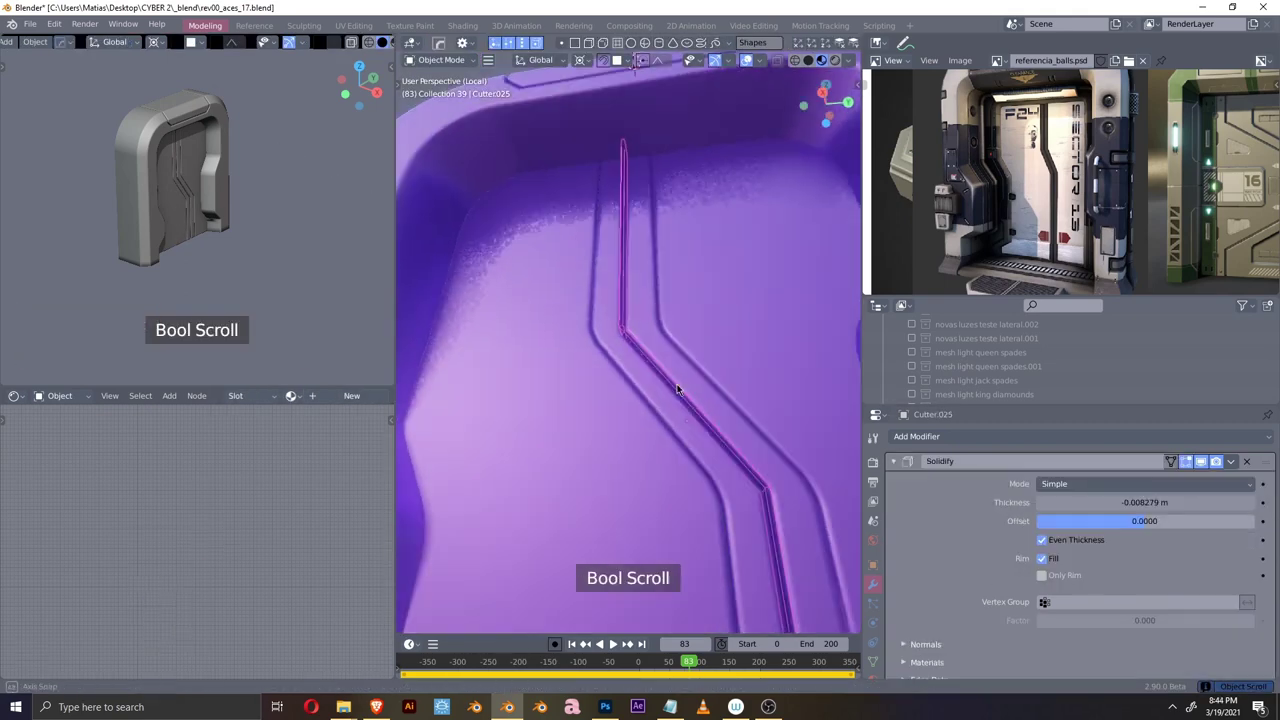
scroll(770, 445, down, 4)
scroll(770, 445, up, 4)
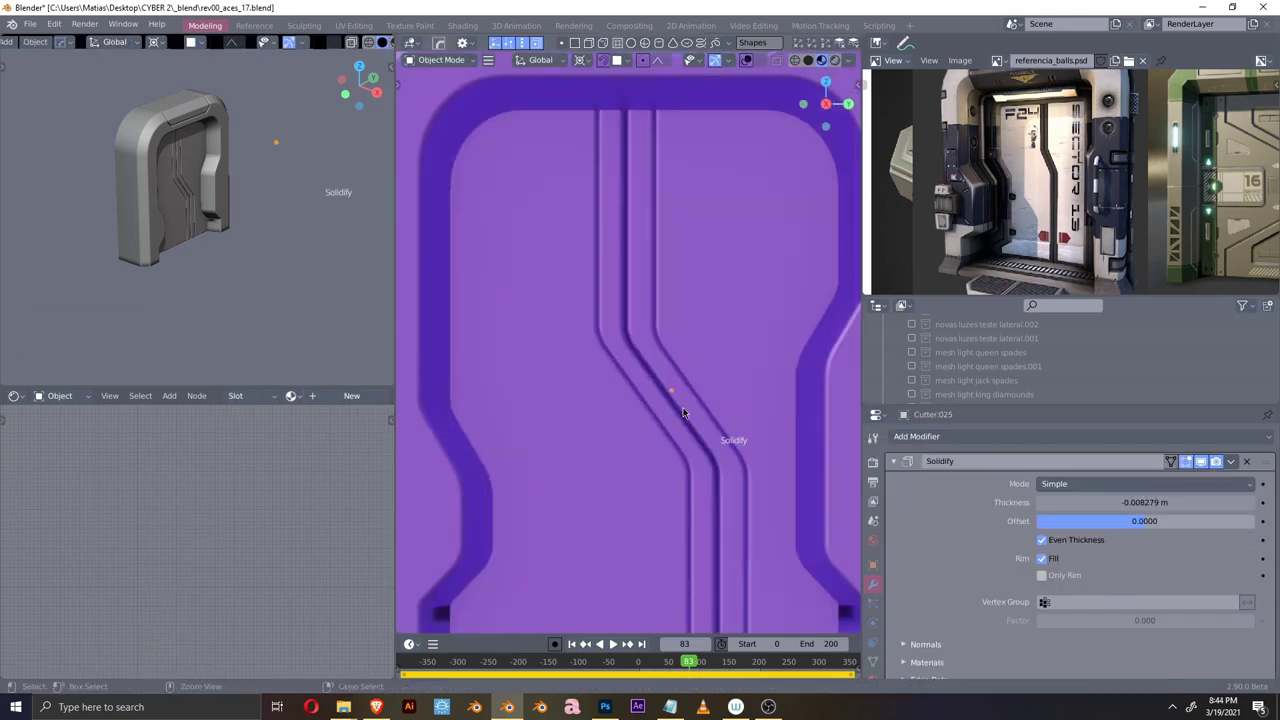
scroll(768, 440, down, 4)
scroll(763, 428, up, 4)
middle_drag(768, 440, 707, 374)
click(750, 427)
scroll(750, 427, down, 5)
key(Tab)
key(KP_3)
scroll(679, 458, up, 3)
- Select the door frame, view it from the side, and add cylinder Cylinder.067 at the 3D cursor
click(693, 409)
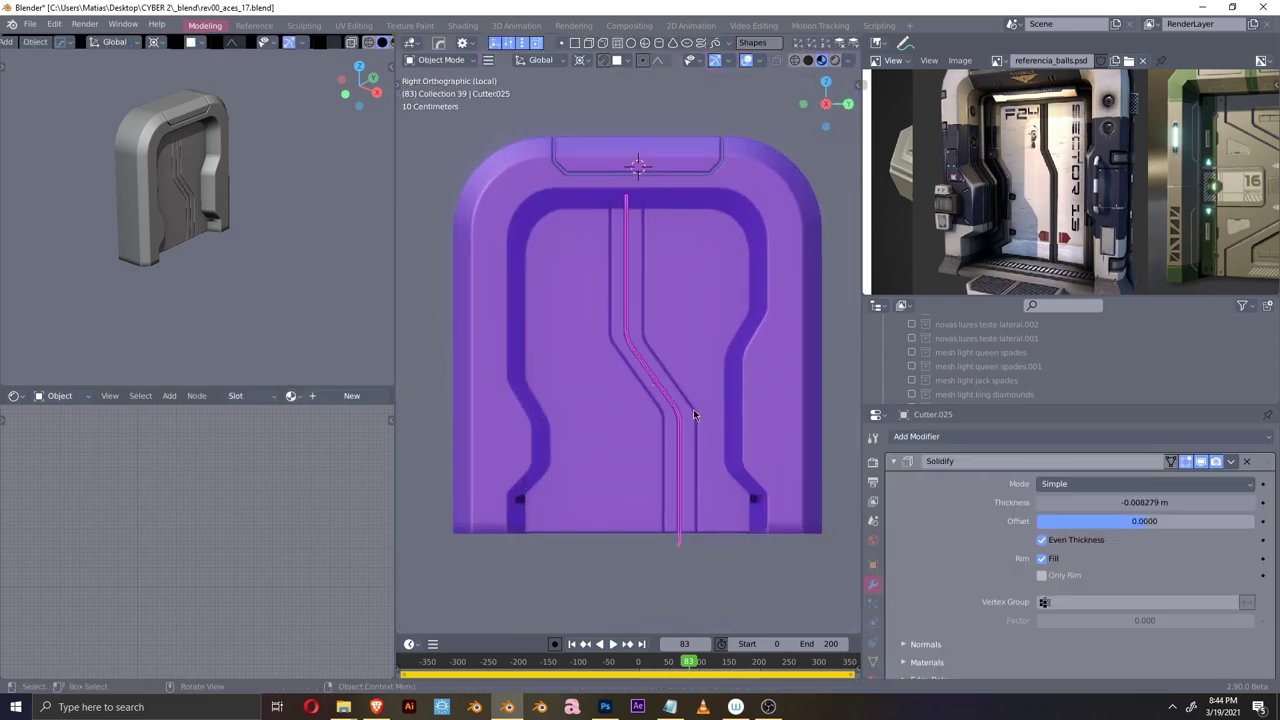
middle_drag(658, 404, 699, 408)
scroll(691, 458, down, 2)
scroll(691, 458, up, 2)
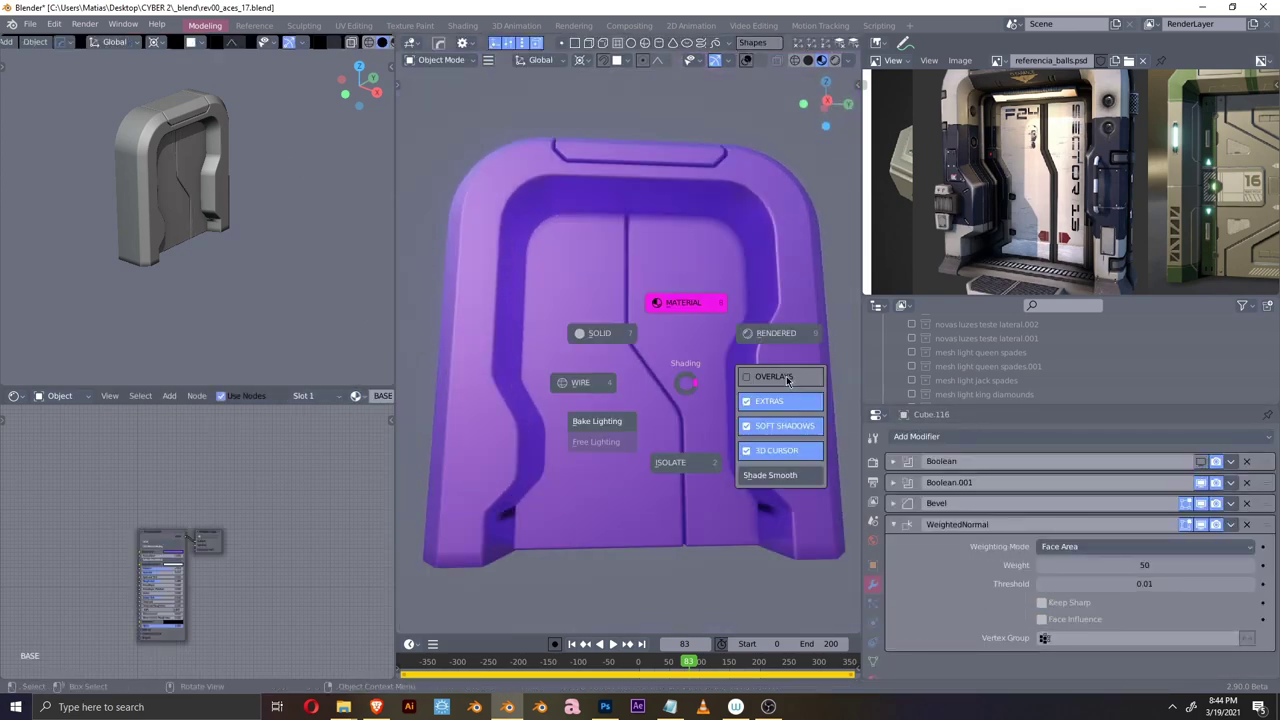
click(680, 383)
right_click(668, 348)
key(Escape)
key(KP_3)
scroll(693, 452, up, 3)
key(shift+a)
click(730, 382)
key(KP_Decimal)
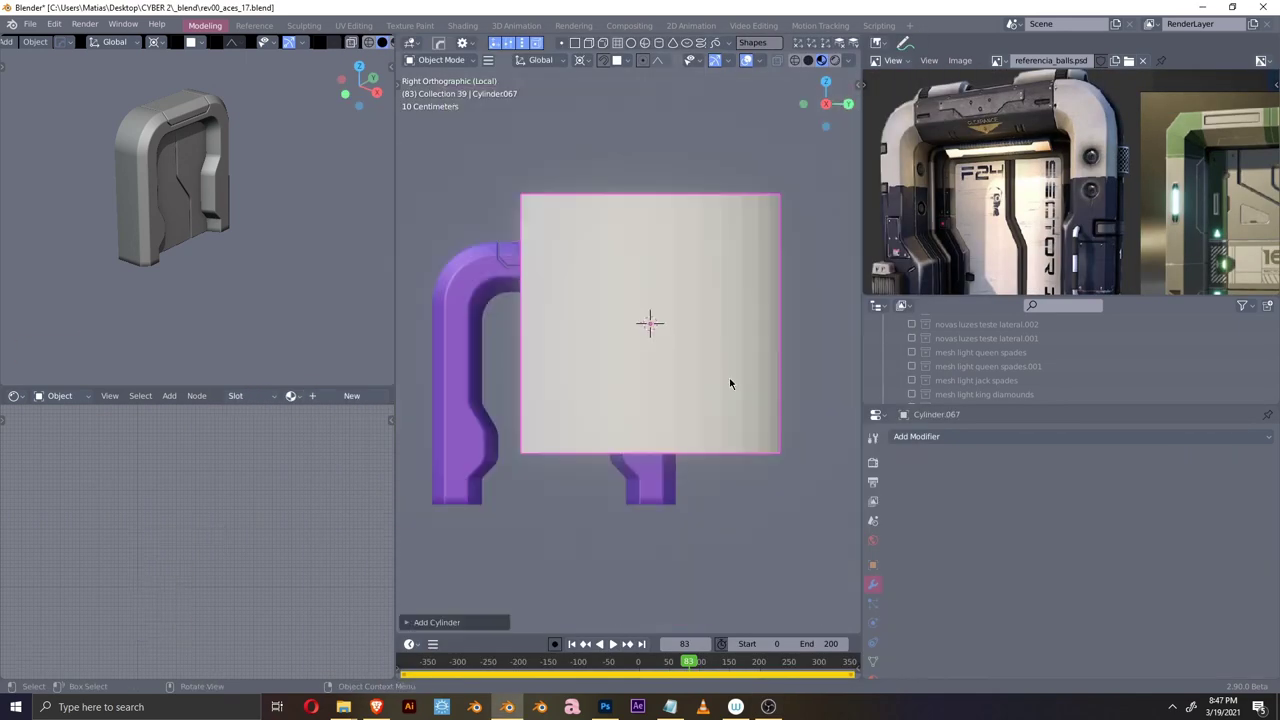
- Cut two round holes into the door's side with Boolean-difference cylinders
key(F9)
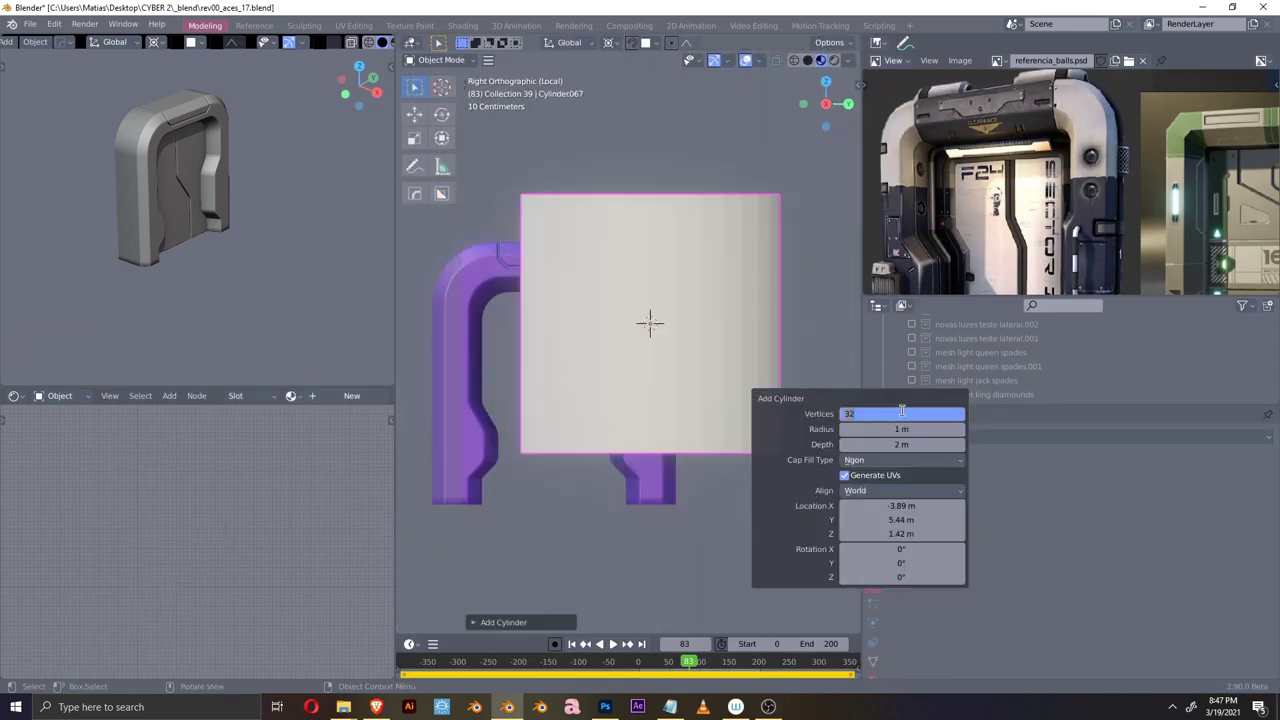
key(ctrl+KP_1)
scroll(764, 287, down, 3)
scroll(830, 360, up, 5)
mouse_move(830, 360)
middle_down()
mouse_move(569, 362)
mouse_move(708, 313)
middle_up()
key(ctrl+KP_Subtract)
click(632, 356)
mouse_move(632, 356)
middle_down()
mouse_move(539, 383)
mouse_move(639, 324)
mouse_move(646, 350)
mouse_move(686, 367)
middle_up()
scroll(700, 316, down, 5)
key(ctrl+KP_Subtract)
scroll(643, 314, up, 5)
- Rotate the bolt cylinder on Y, scale it to the hole, and seat it along X
key(r)
key(y)
key(9)
key(0)
key(Return)
key(s)
click(737, 380)
middle_drag(737, 380, 690, 330)
key(Tab)
key(g)
key(x)
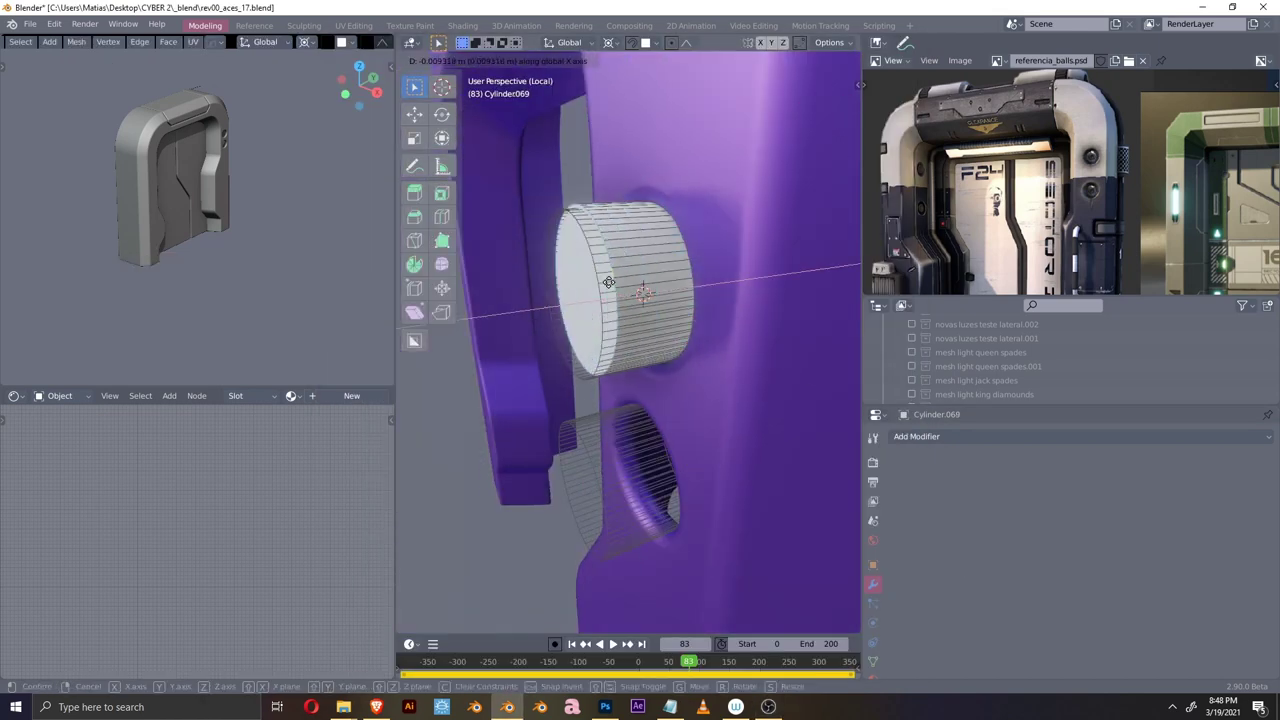
click(608, 282)
mouse_move(608, 282)
middle_down()
mouse_move(700, 300)
mouse_move(730, 272)
middle_up()
- Shrink and inset the bolt cylinder's front face
key(alt+s)
scroll(1045, 239, up, 5)
scroll(1045, 244, down, 5)
key(i)
key(grave)
- Add a cube scaled along X and Boolean-cut it as a slot across the bolt head
click(768, 286)
key(shift+a)
click(757, 337)
key(s)
key(x)
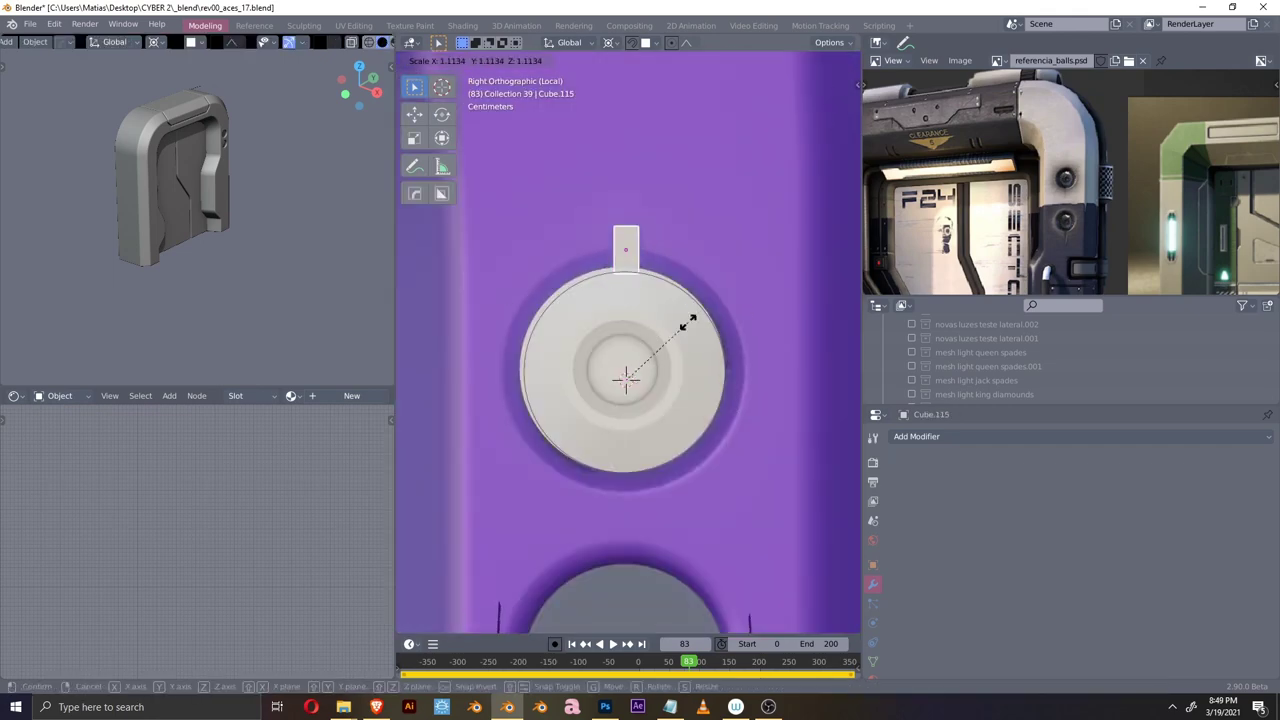
click(745, 341)
middle_drag(705, 379, 640, 360)
key(shift+q)
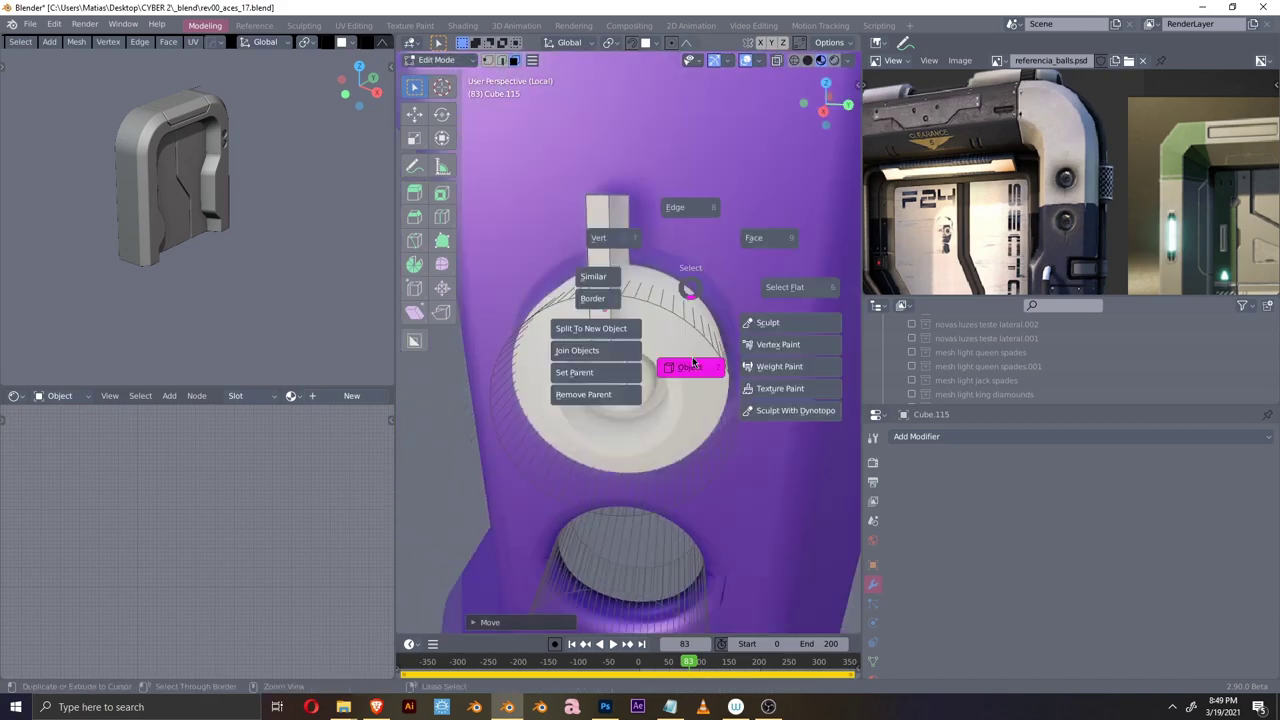
click(671, 364)
key(slash)
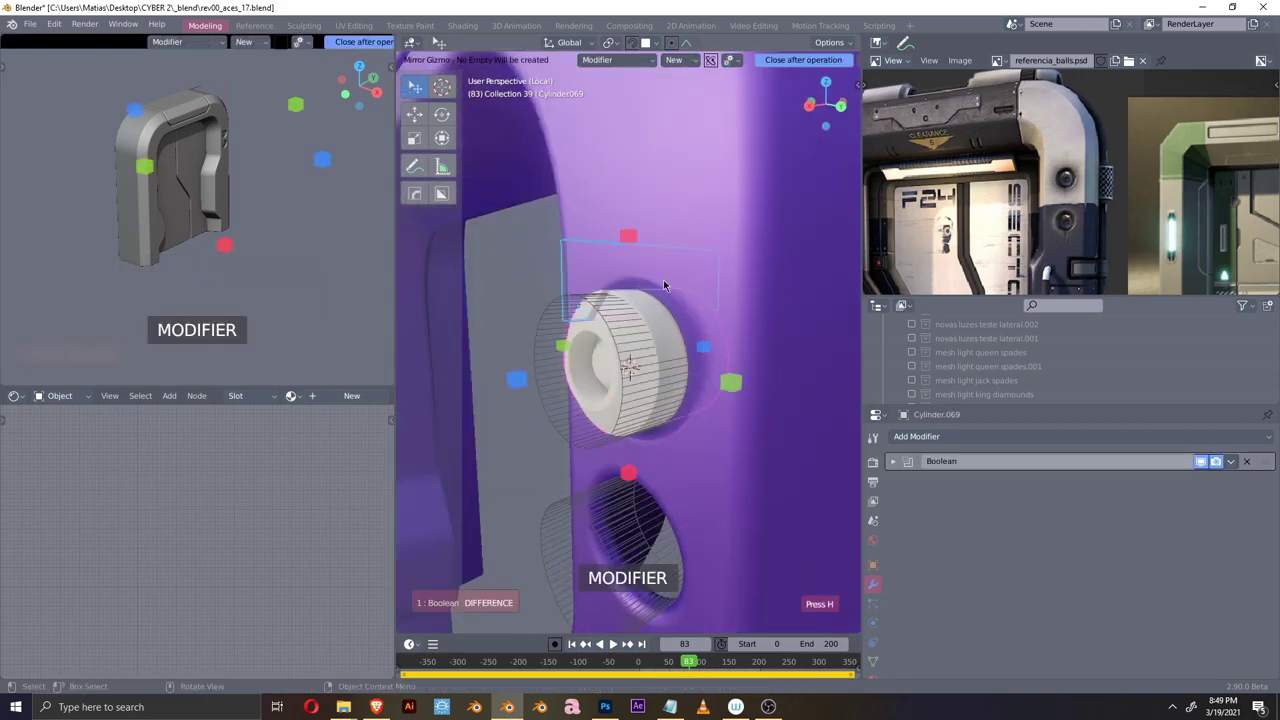
- Assign the existing 'metal' material to the bolt
key(Tab)
mouse_move(647, 413)
middle_down()
mouse_move(750, 360)
mouse_move(677, 351)
mouse_move(700, 380)
mouse_move(614, 355)
middle_up()
key(Tab)
right_click(657, 289)
key(Escape)
click(872, 635)
click(900, 517)
text(metal)
key(Return)
- Bevel the bolt with HardOps, Smart Apply its modifiers, and resize it
key(q)
click(686, 366)
key(KP_1)
key(g)
right_click(664, 358)
key(grave)
click(680, 345)
key(q)
click(766, 514)
key(s)
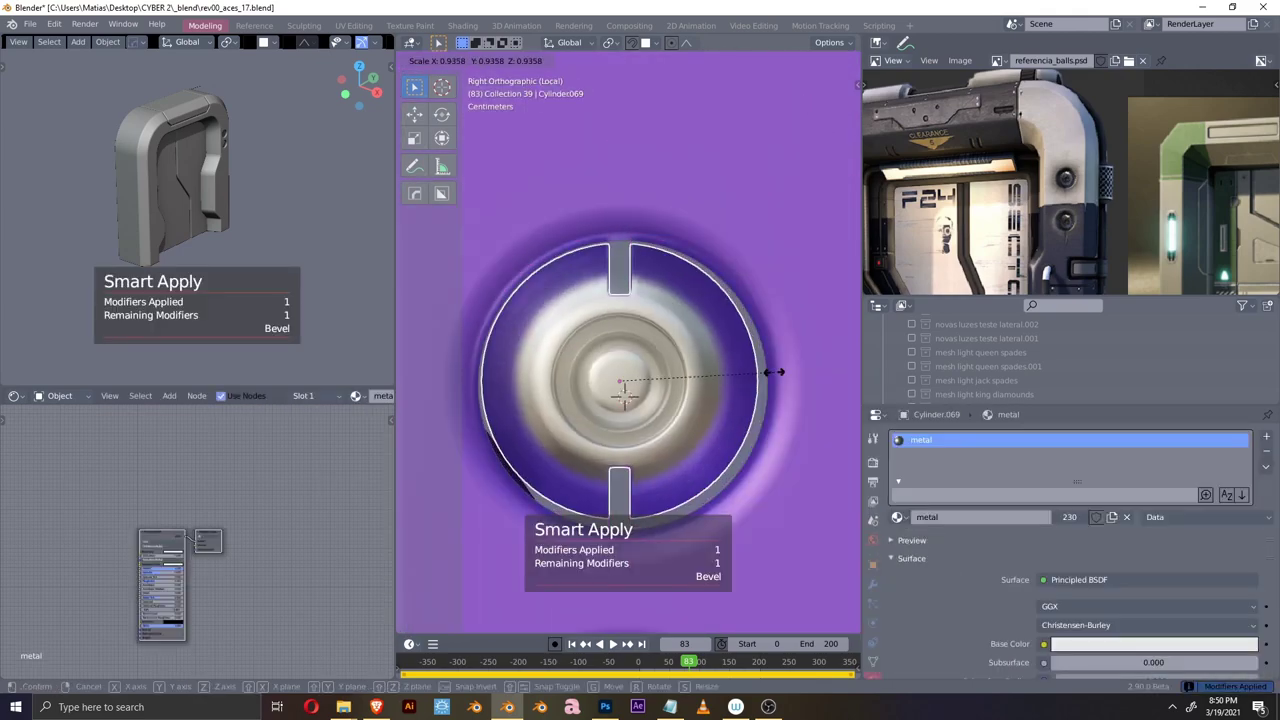
click(845, 353)
middle_drag(845, 353, 700, 380)
- Duplicate the bolt with Shift+D and place the copy next to the original
key(shift+d)
click(640, 420)
middle_drag(640, 420, 620, 408)
click(620, 408)
key(KP_Divide)
key(Tab)
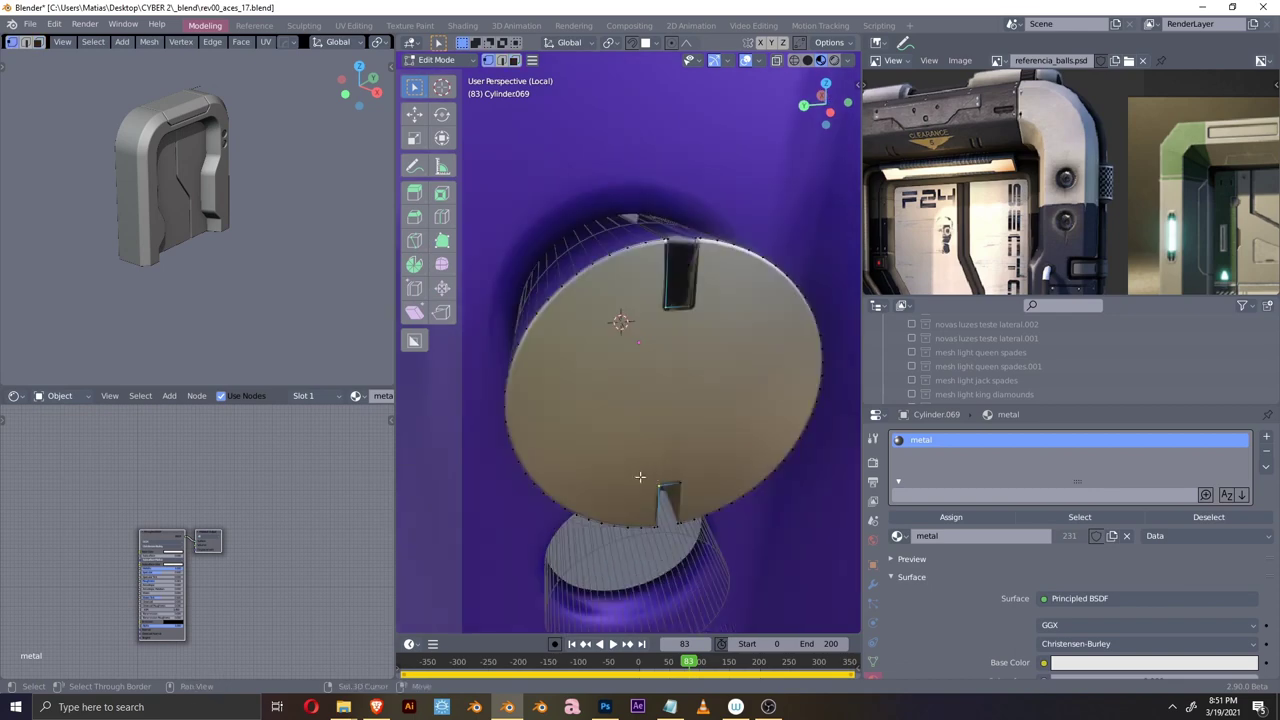
key(ctrl+z)
key(ctrl+z)
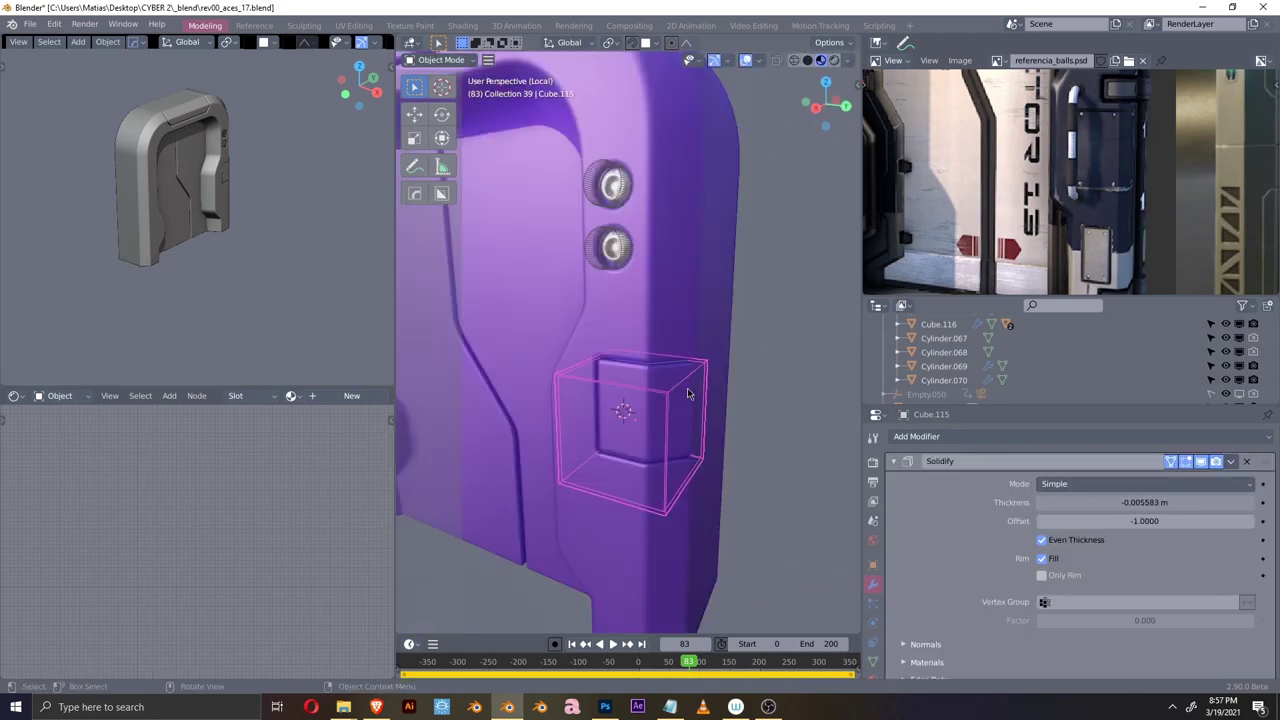
- Set the recess cutter's Solidify thickness and slide it along X below the bolts
click(695, 404)
key(KP_Divide)
key(KP_Decimal)
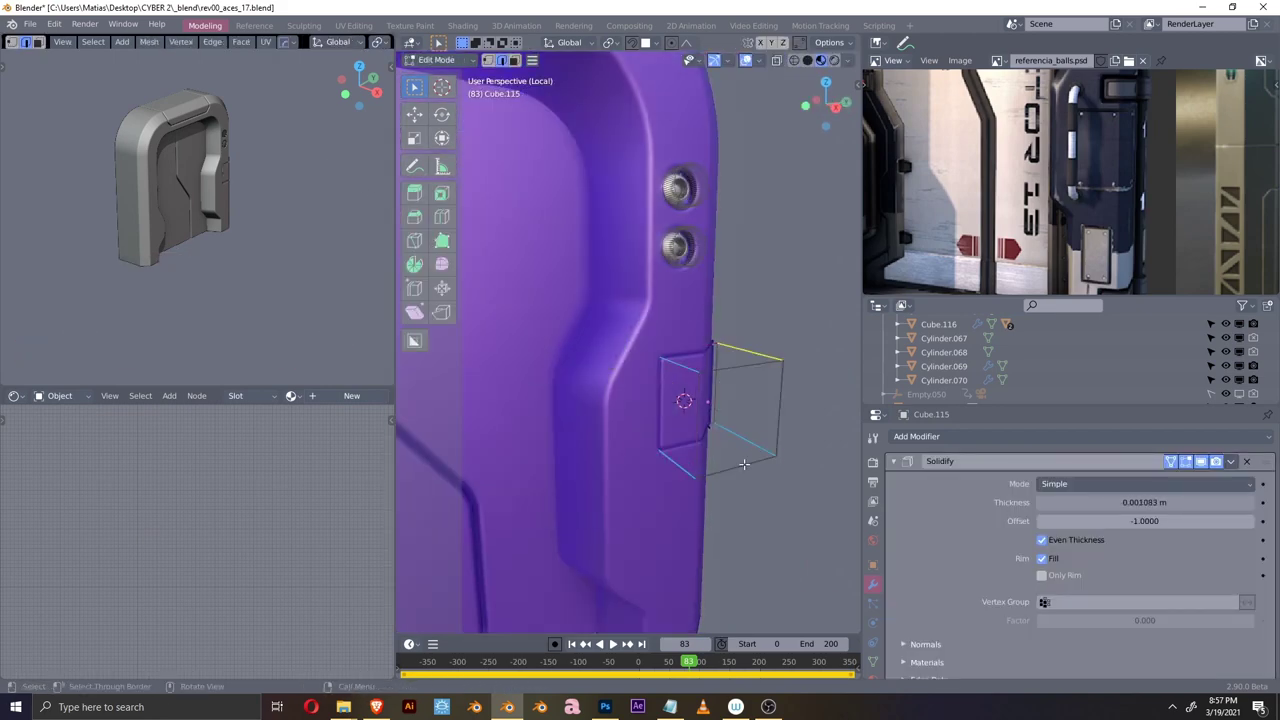
middle_drag(677, 400, 709, 443)
key(g)
key(x)
click(650, 455)
key(KP_3)
scroll(711, 413, up, 4)
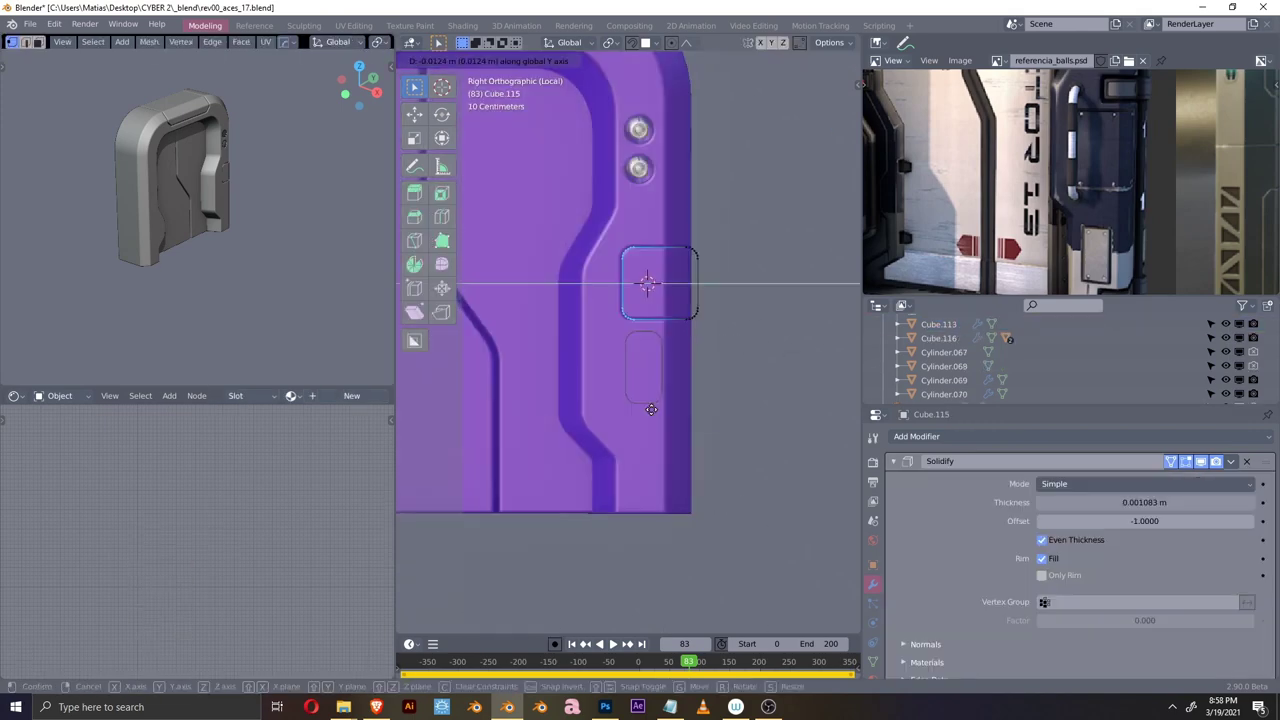
- Bevel the corners of the isolated recess cutter
key(KP_Divide)
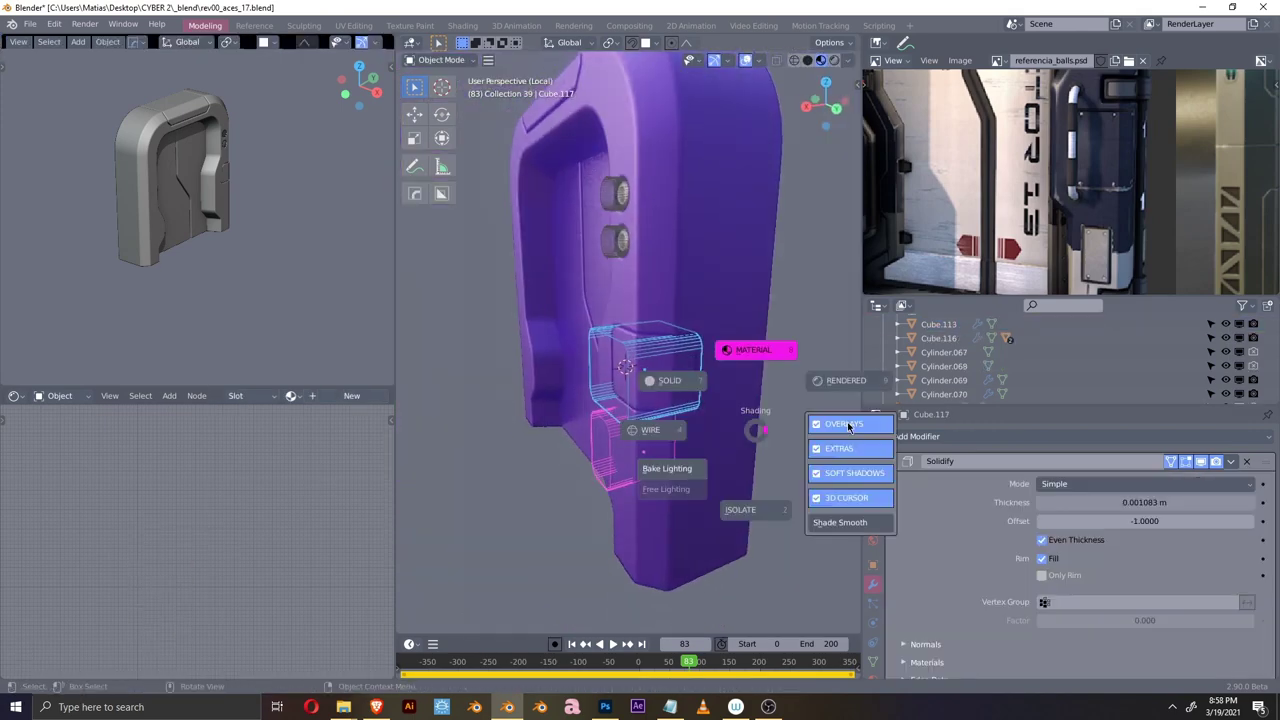
key(Tab)
click(742, 382)
key(Tab)
scroll(750, 384, down, 3)
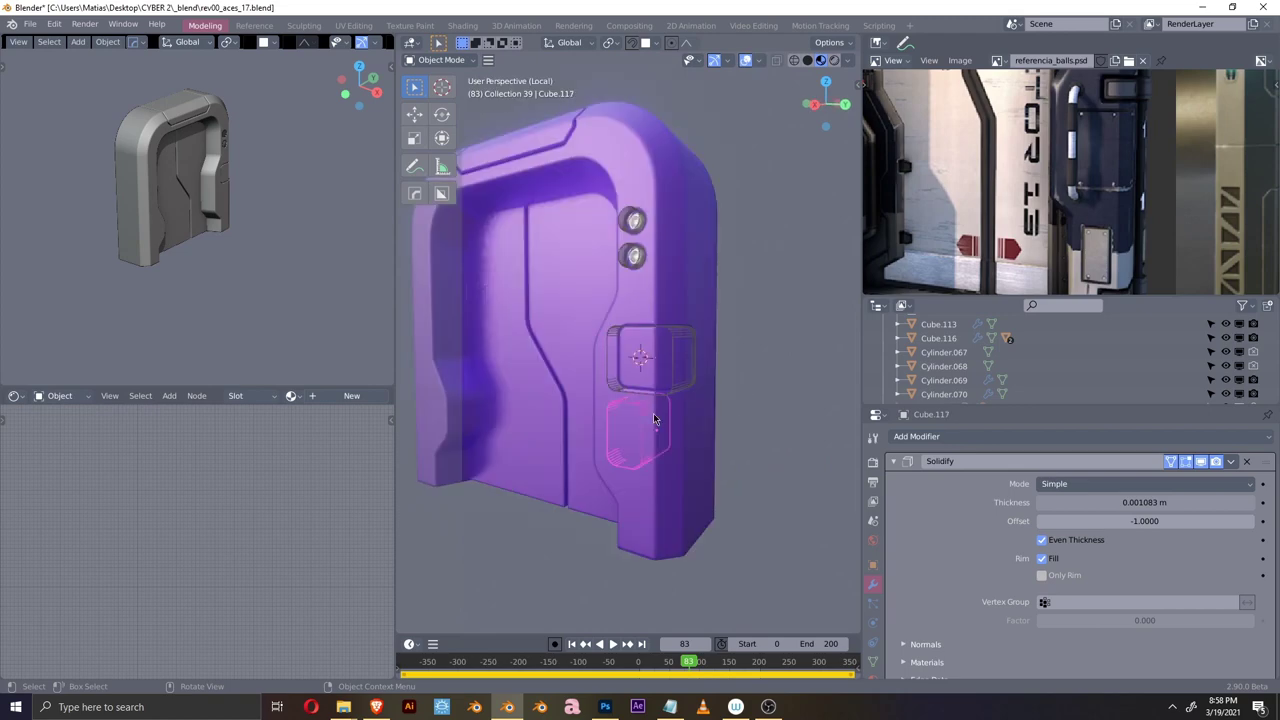
scroll(661, 414, up, 3)
- Boolean-difference the rounded recesses into the door's side and check the result without overlays
key(ctrl+KP_Subtract)
key(KP_3)
key(shift+alt+z)
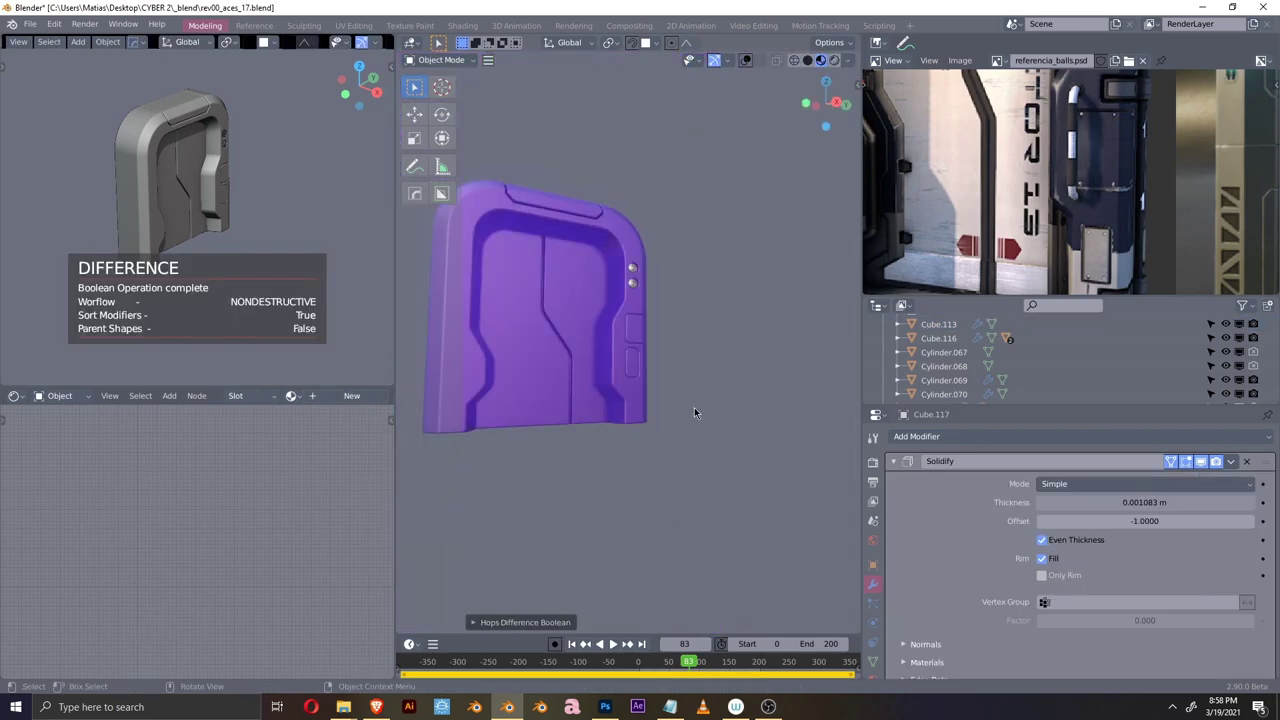
scroll(695, 410, up, 3)
key(shift+alt+z)
scroll(600, 380, down, 3)
scroll(574, 343, up, 3)
key(shift+a)
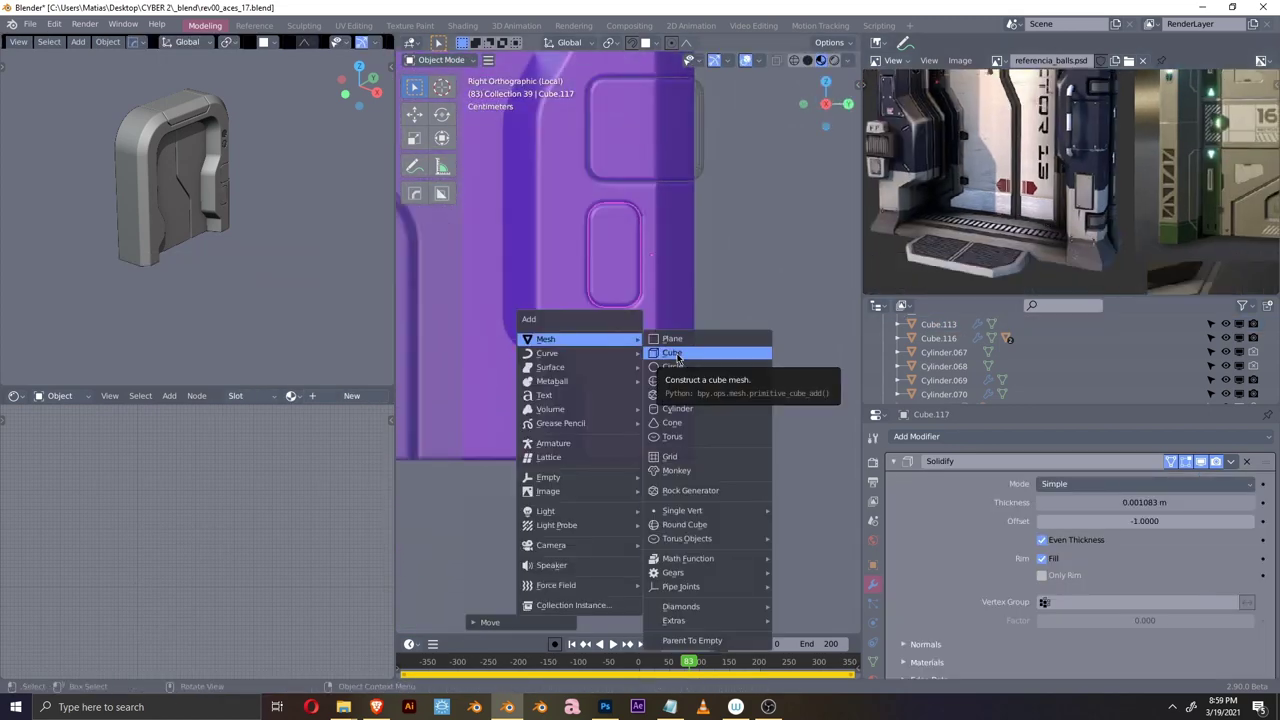
- Add a cube cutter, move it vertically into place, and subtract it from the door body
click(672, 353)
key(Tab)
scroll(660, 300, up, 3)
key(g)
key(z)
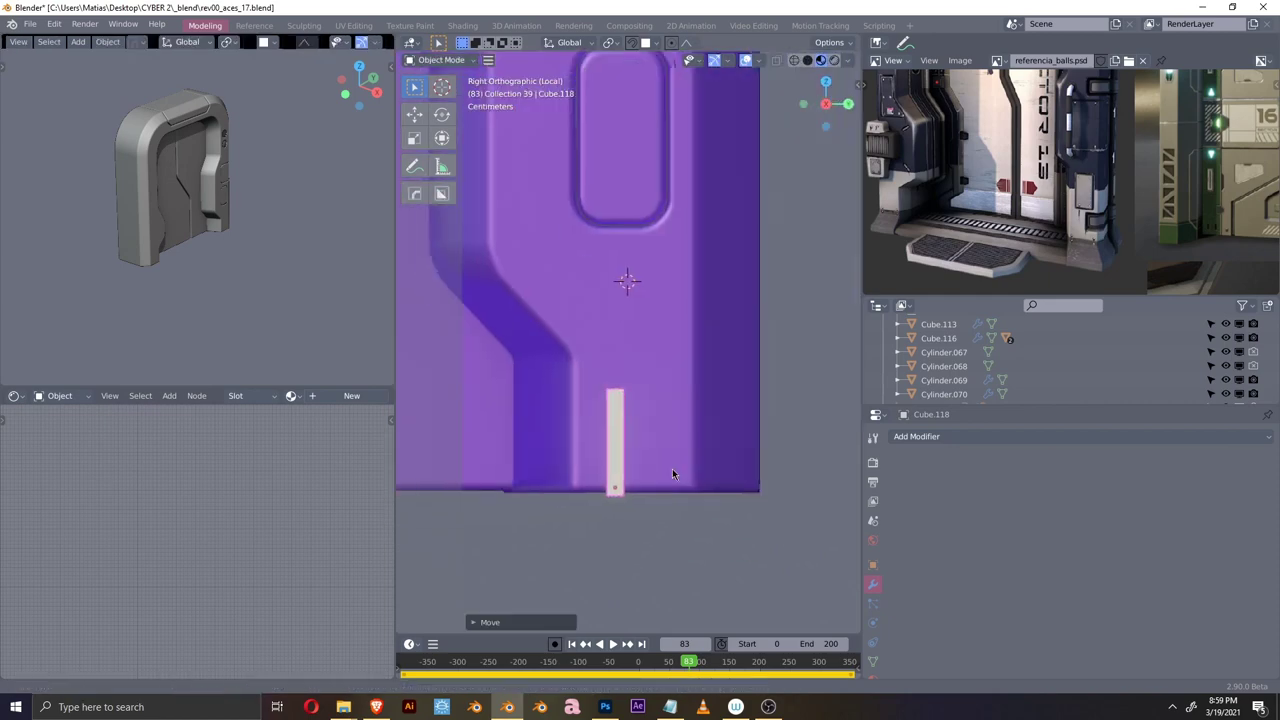
shift+click(635, 349)
key(ctrl+KP_Subtract)
scroll(697, 404, down, 5)
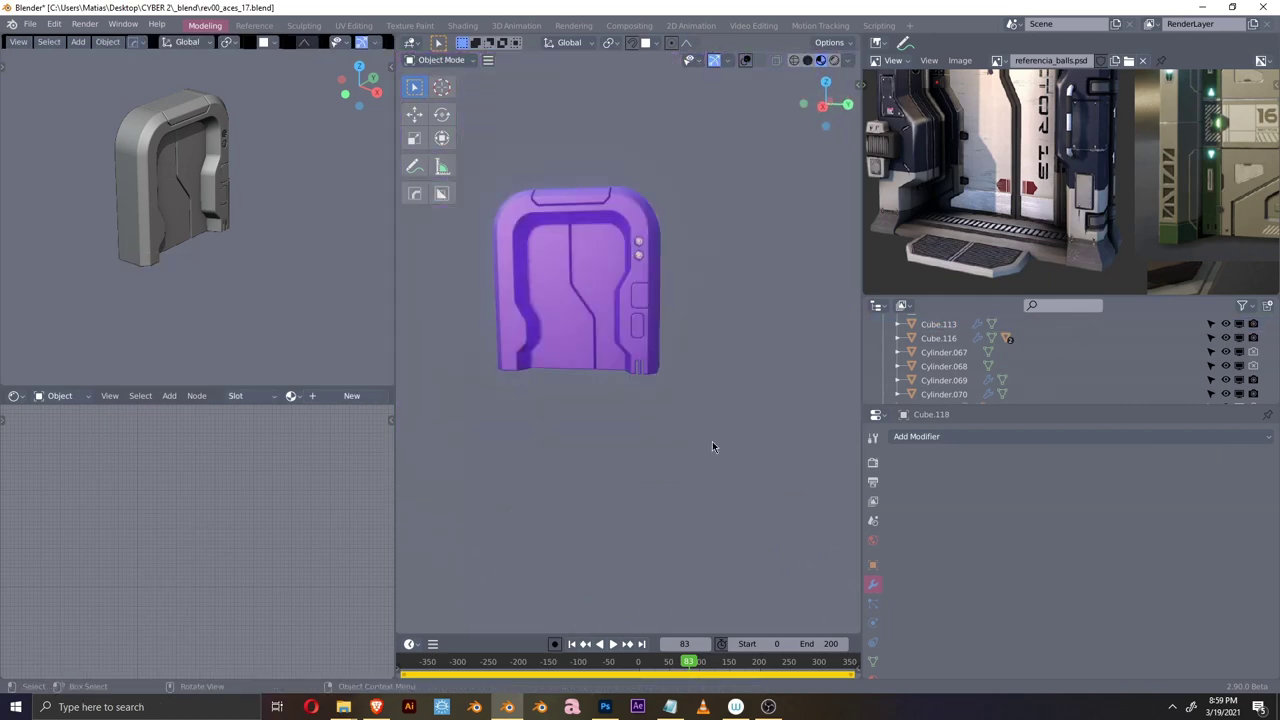
- Enlarge the cube and shift its geometry along the X axis
click(798, 270)
scroll(656, 313, up, 1)
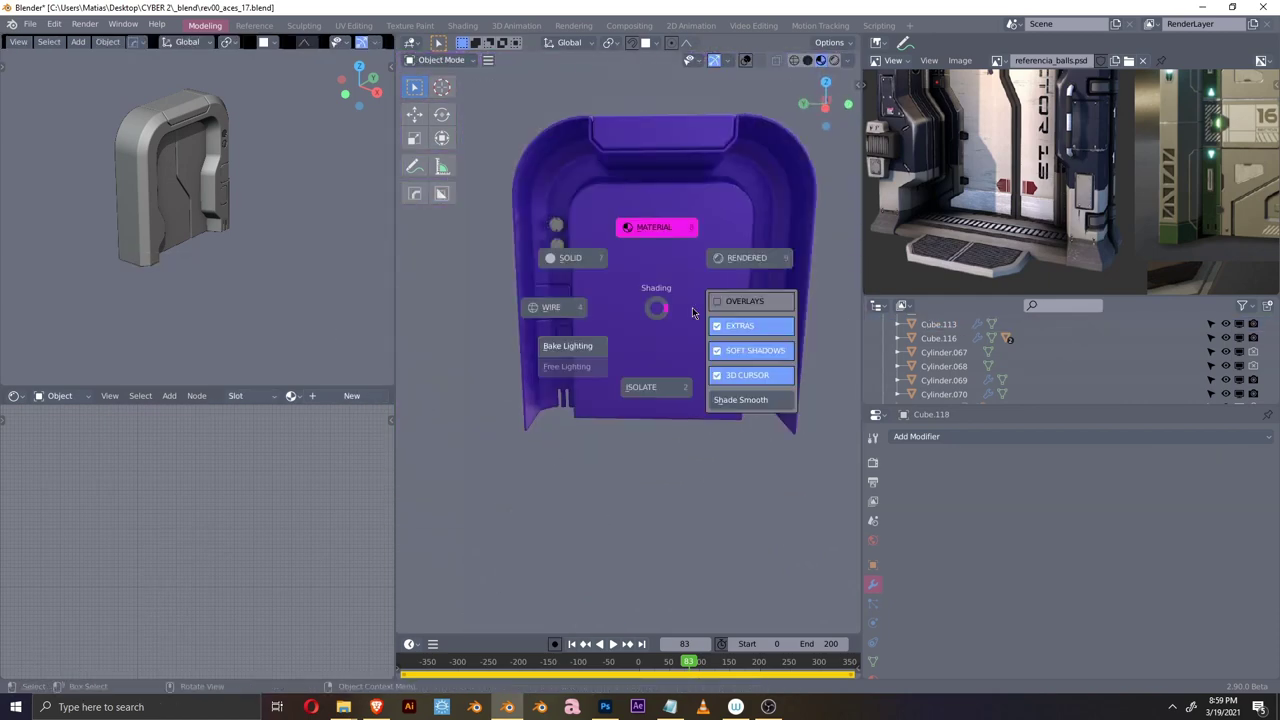
click(772, 322)
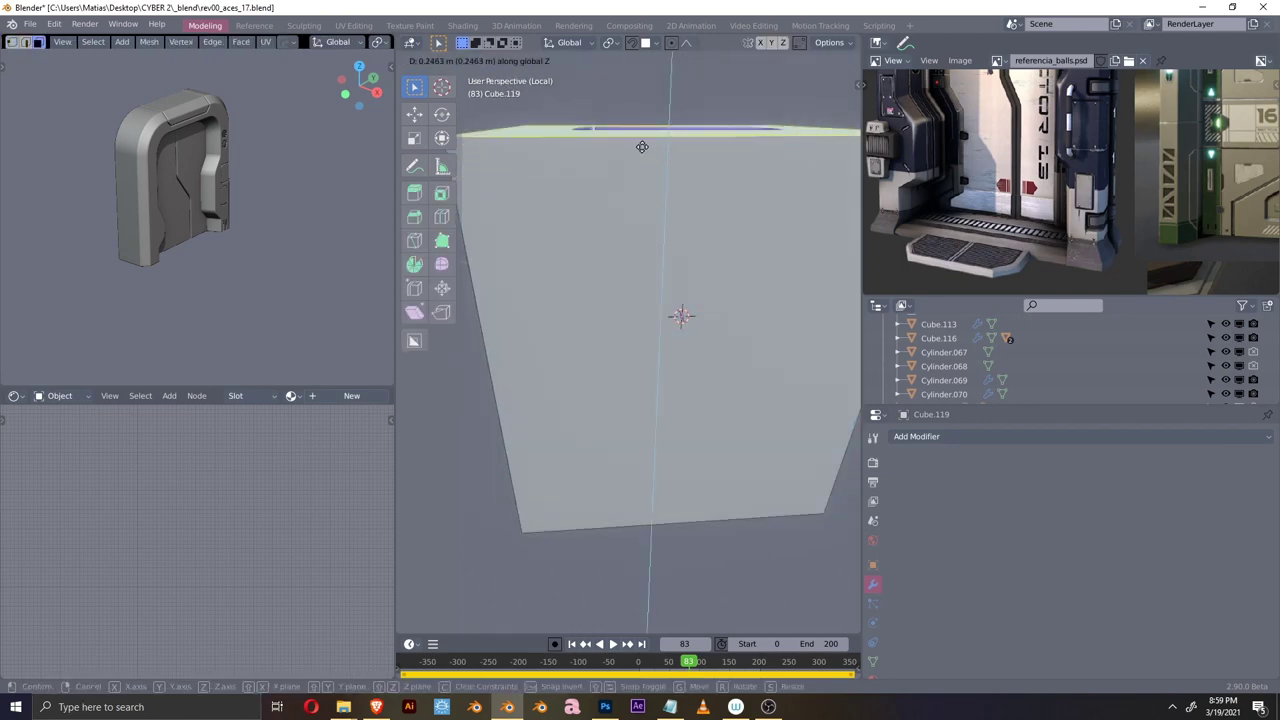
middle_drag(772, 322, 769, 170)
click(755, 317)
key(Tab)
middle_drag(755, 317, 648, 273)
key(g)
key(x)
mouse_move(604, 444)
middle_down()
mouse_move(803, 497)
mouse_move(639, 438)
mouse_move(706, 428)
mouse_move(677, 400)
mouse_move(760, 380)
middle_up()
key(Tab)
- Reposition the slot piece along X at the door's bottom edge
scroll(803, 497, up, 3)
key(g)
click(639, 438)
key(g)
key(x)
click(652, 429)
scroll(706, 428, up, 3)
scroll(674, 414, down, 4)
click(688, 458)
scroll(677, 395, up, 4)
- Give the new block a 0.01728 m, 3-segment bevel and move it to the door's bottom edge as a cutter
key(alt+h)
key(q)
click(600, 371)
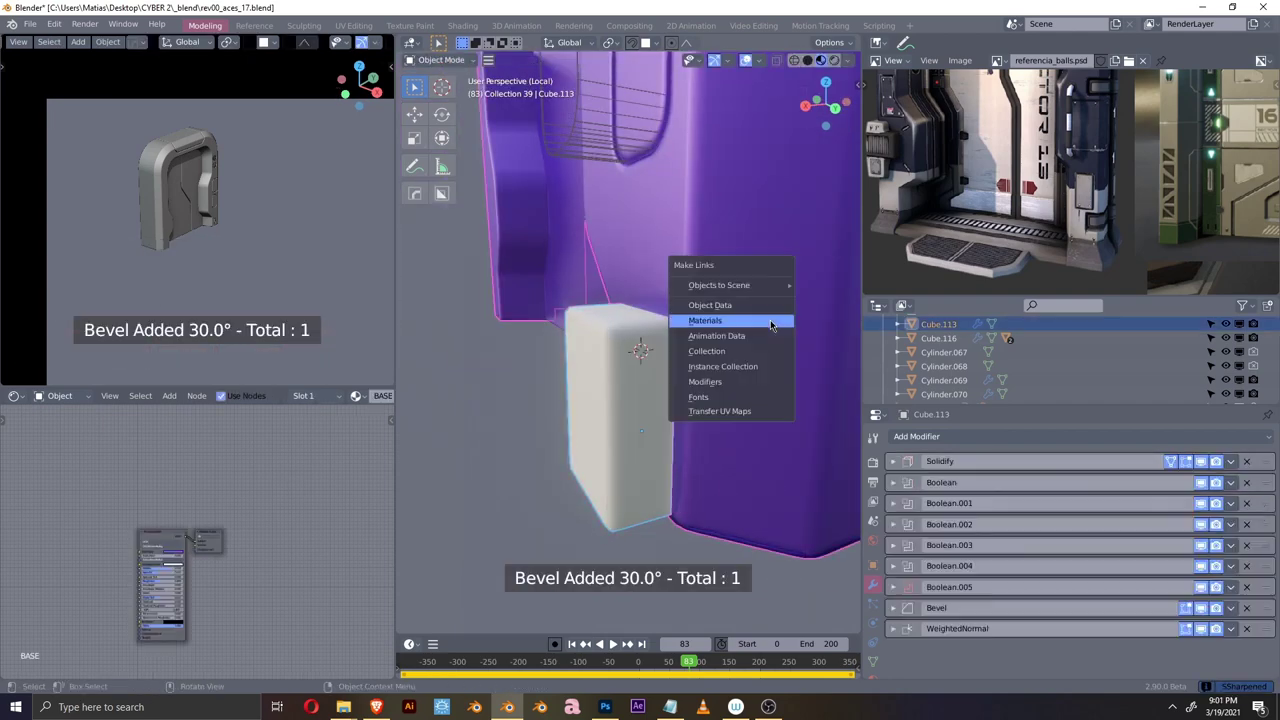
key(ctrl+minus)
mouse_move(770, 325)
middle_down()
mouse_move(740, 380)
mouse_move(700, 330)
middle_up()
scroll(280, 263, up, 3)
- Turn the block into a slot cutter and place it at the door's base
key(KP_Decimal)
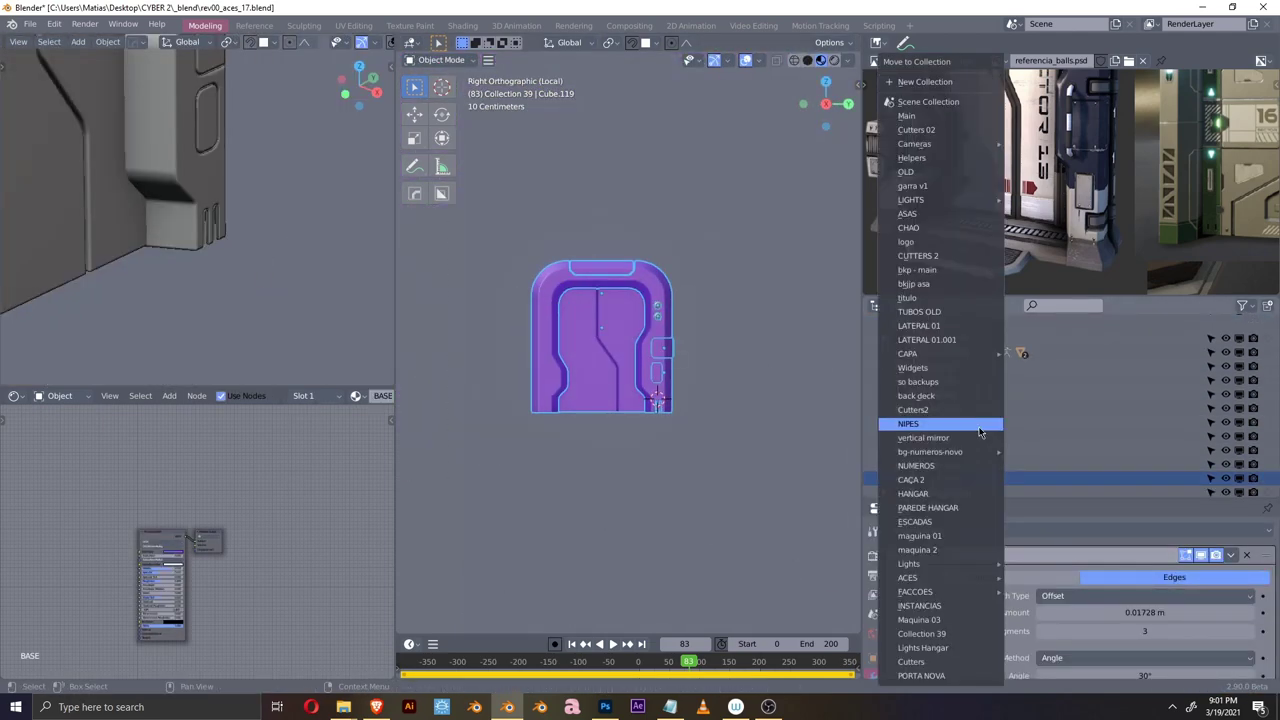
scroll(164, 333, up, 3)
scroll(617, 194, up, 4)
scroll(617, 194, up, 3)
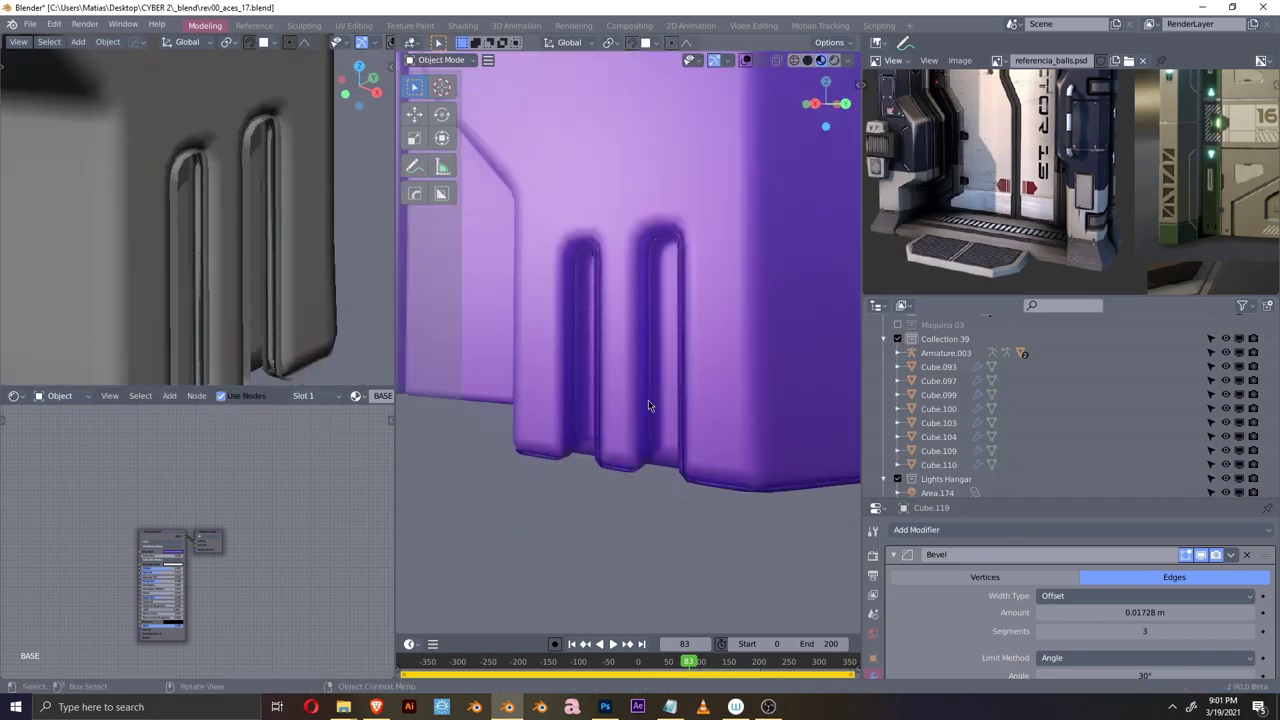
click(620, 450)
key(KP_3)
middle_drag(680, 290, 669, 228)
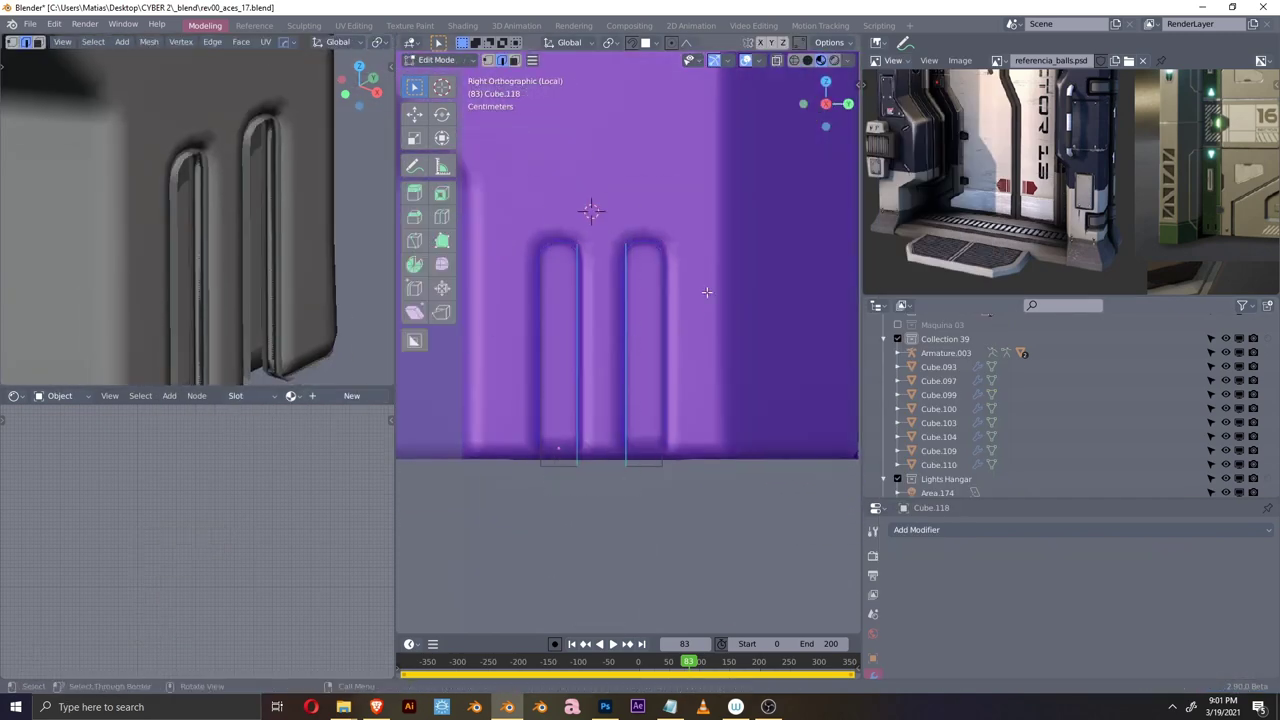
- Adjust the door body's HardOps bevel and its Solidify thickness and offset
click(667, 224)
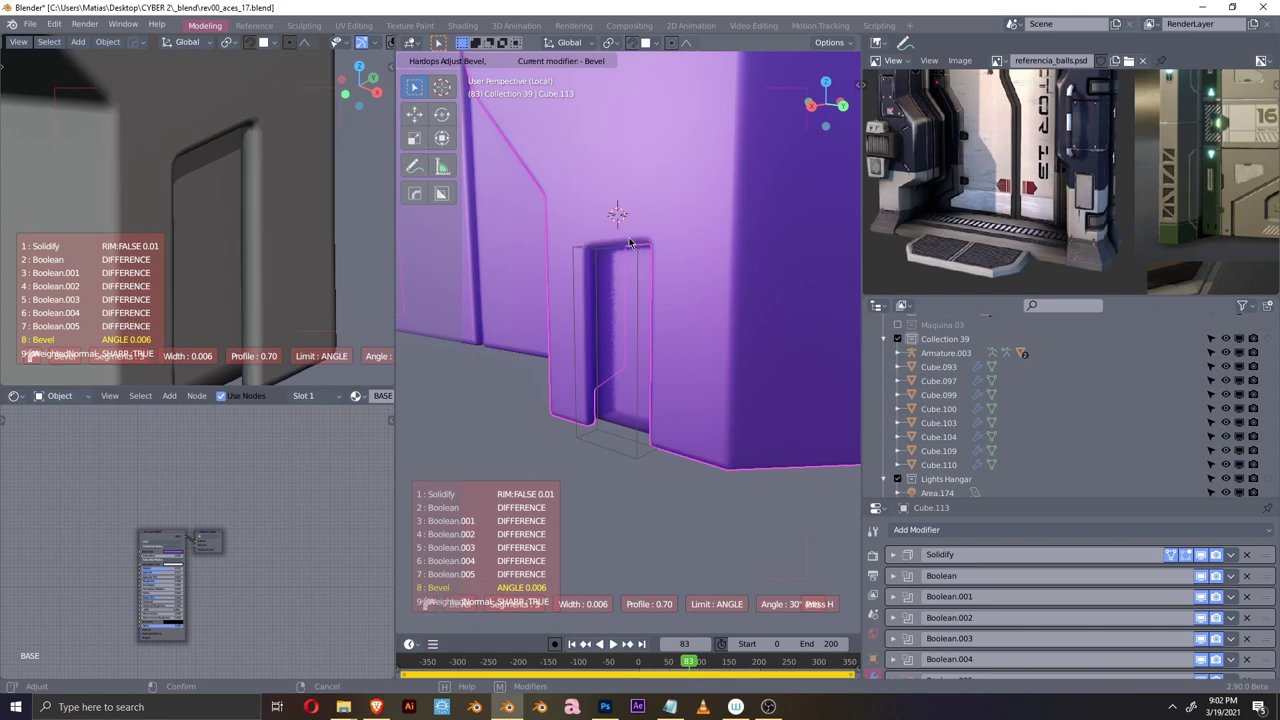
key(KP_Decimal)
scroll(688, 315, up, 5)
mouse_move(683, 374)
middle_down()
mouse_move(683, 319)
mouse_move(751, 346)
middle_up()
click(893, 554)
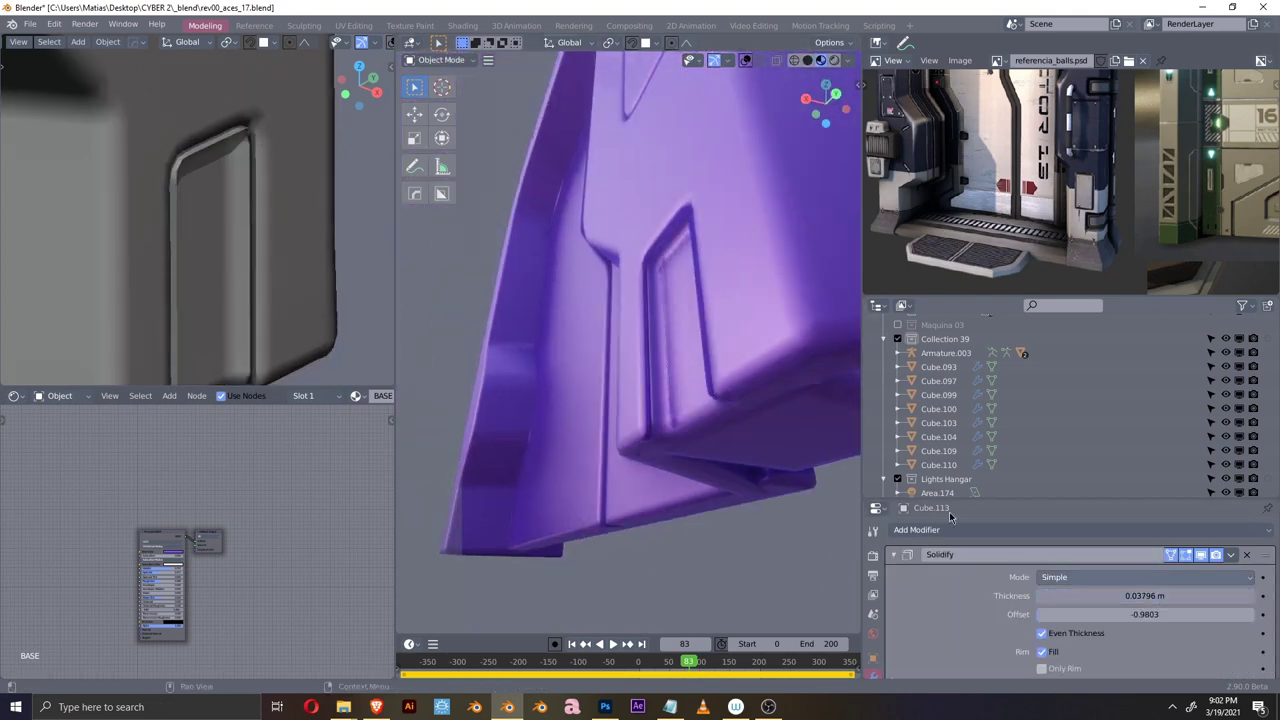
key(KP_1)
scroll(601, 429, down, 3)
middle_drag(601, 429, 624, 326)
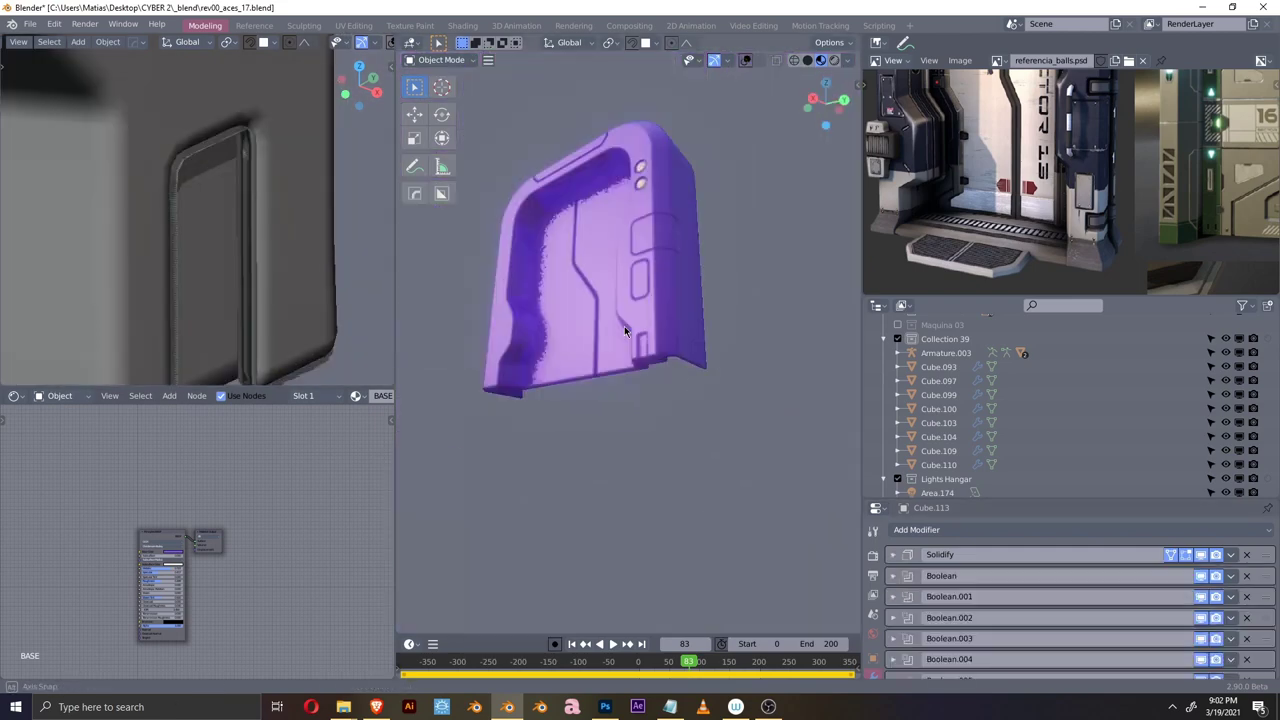
scroll(624, 326, up, 5)
- Reposition part of the slot cutter's geometry in Edit Mode
middle_drag(663, 380, 696, 356)
click(696, 356)
key(Tab)
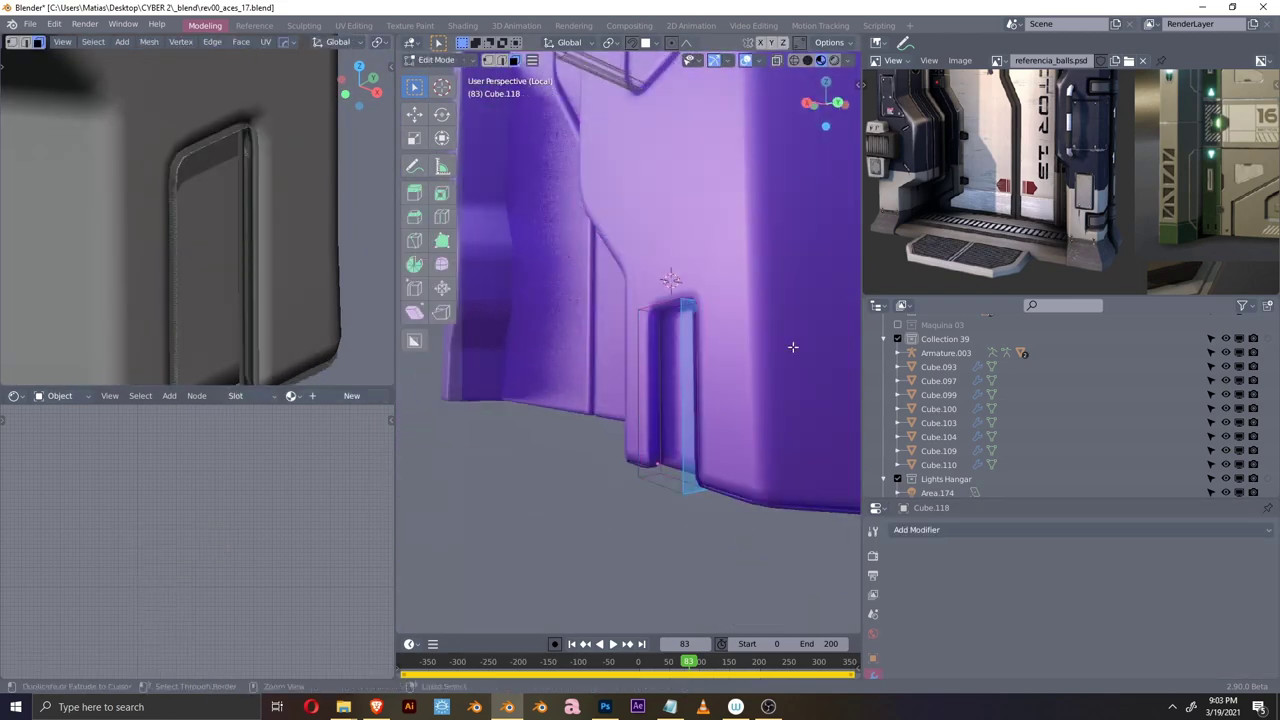
middle_drag(784, 423, 875, 373)
key(g)
click(789, 429)
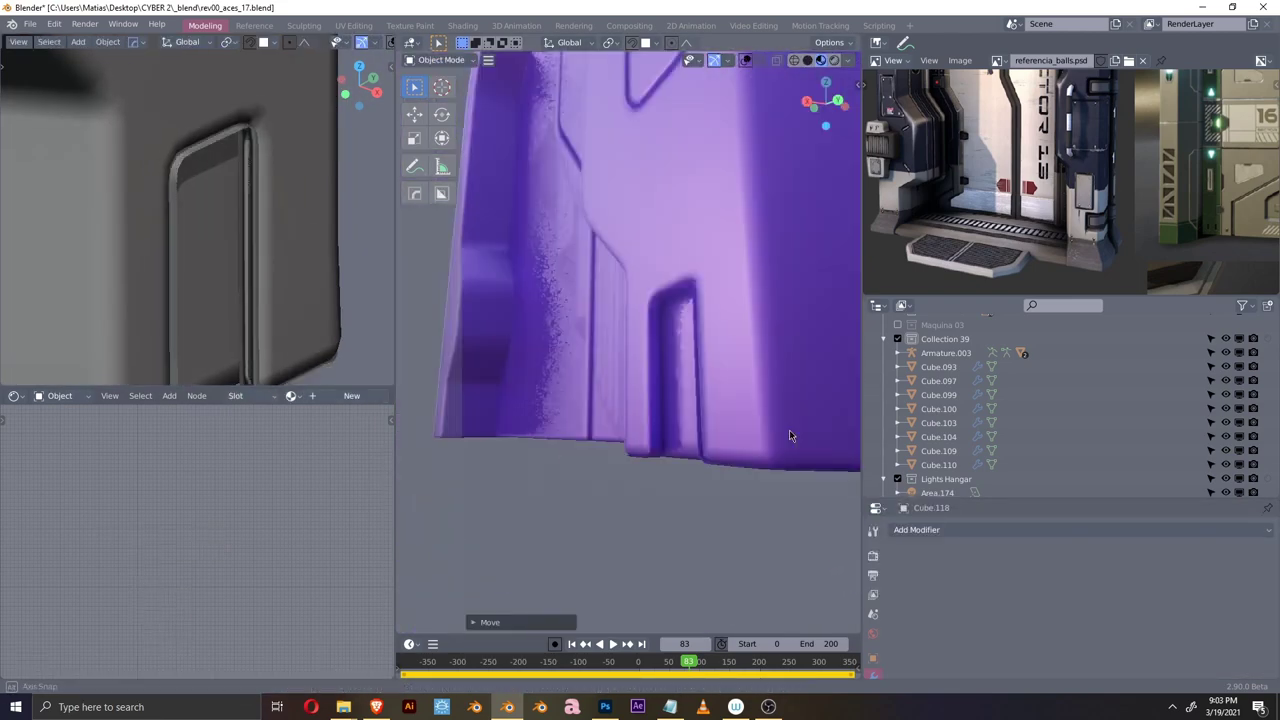
mouse_move(789, 429)
middle_down()
mouse_move(727, 402)
mouse_move(765, 365)
middle_up()
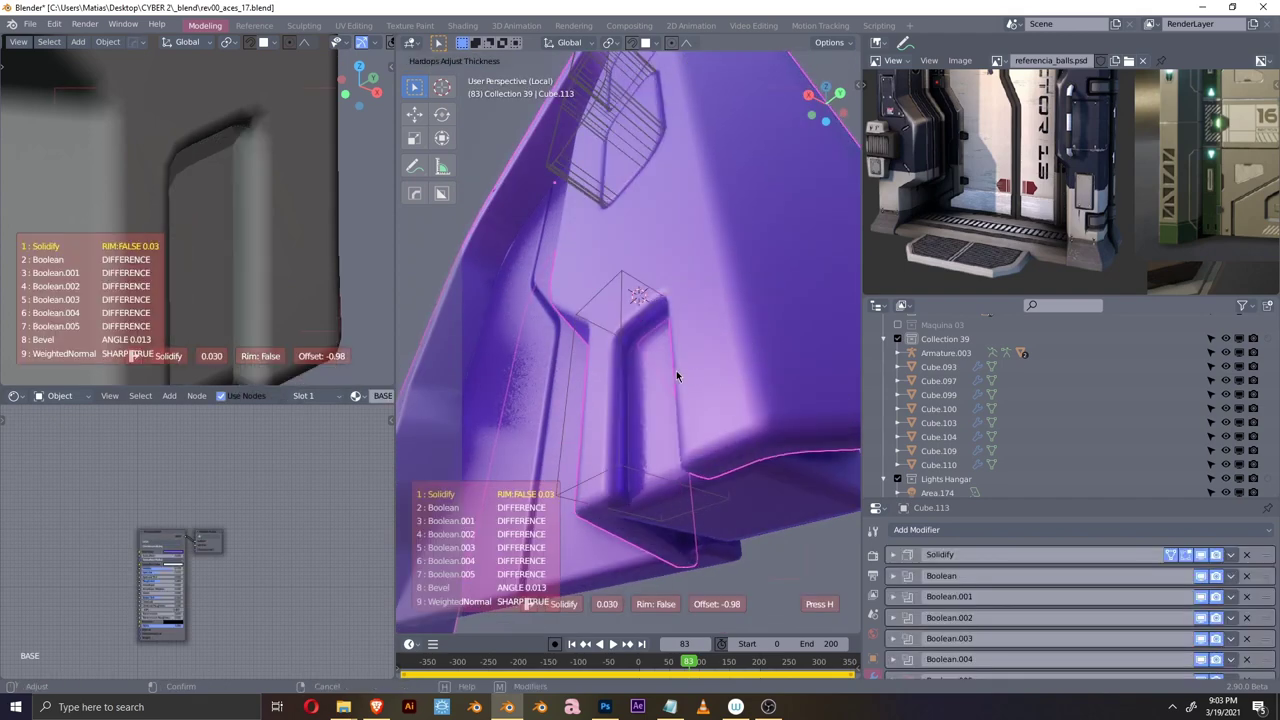
key(KP_3)
- Move the cutter's face along the Y axis to reshape the slot
key(Tab)
click(658, 410)
key(g)
key(y)
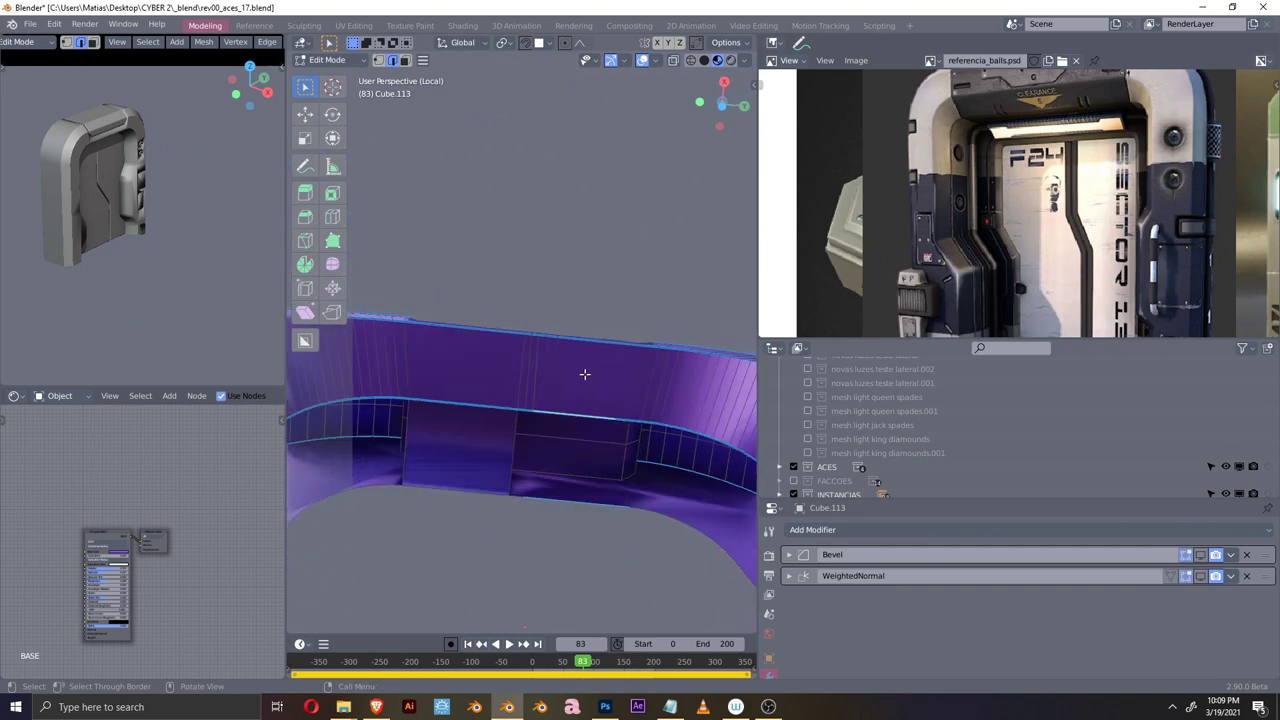
middle_drag(585, 374, 603, 341)
middle_drag(545, 438, 534, 290)
mouse_move(511, 559)
middle_down()
mouse_move(583, 423)
mouse_move(581, 569)
middle_up()
- Merge overlapping vertices on Cube.113 by distance at 0.02 m
key(m)
click(560, 409)
key(F9)
mouse_move(730, 432)
middle_down()
mouse_move(509, 414)
mouse_move(546, 272)
mouse_move(700, 200)
middle_up()
key(z)
key(n)
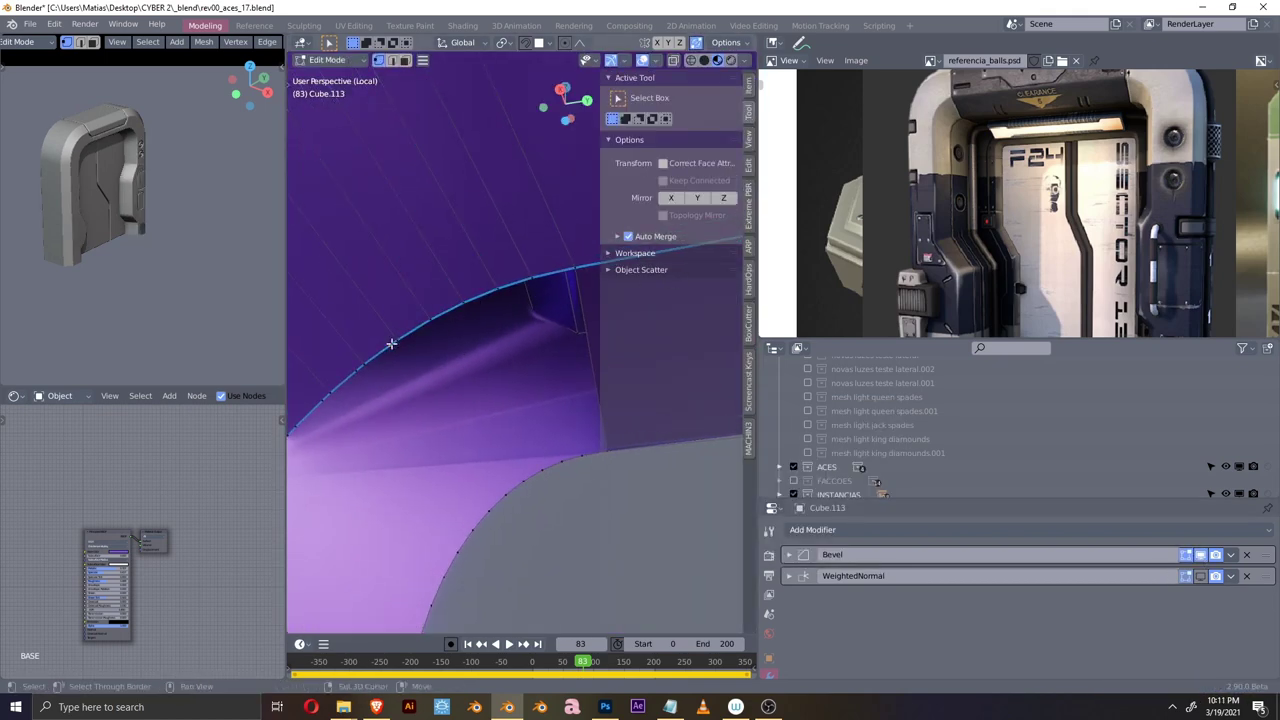
- Bridge the two edge loops to fill the strip along the arched top edge
mouse_move(418, 337)
middle_down()
mouse_move(400, 370)
mouse_move(410, 400)
mouse_move(440, 345)
mouse_move(509, 294)
middle_up()
key(ctrl+e)
right_click(417, 418)
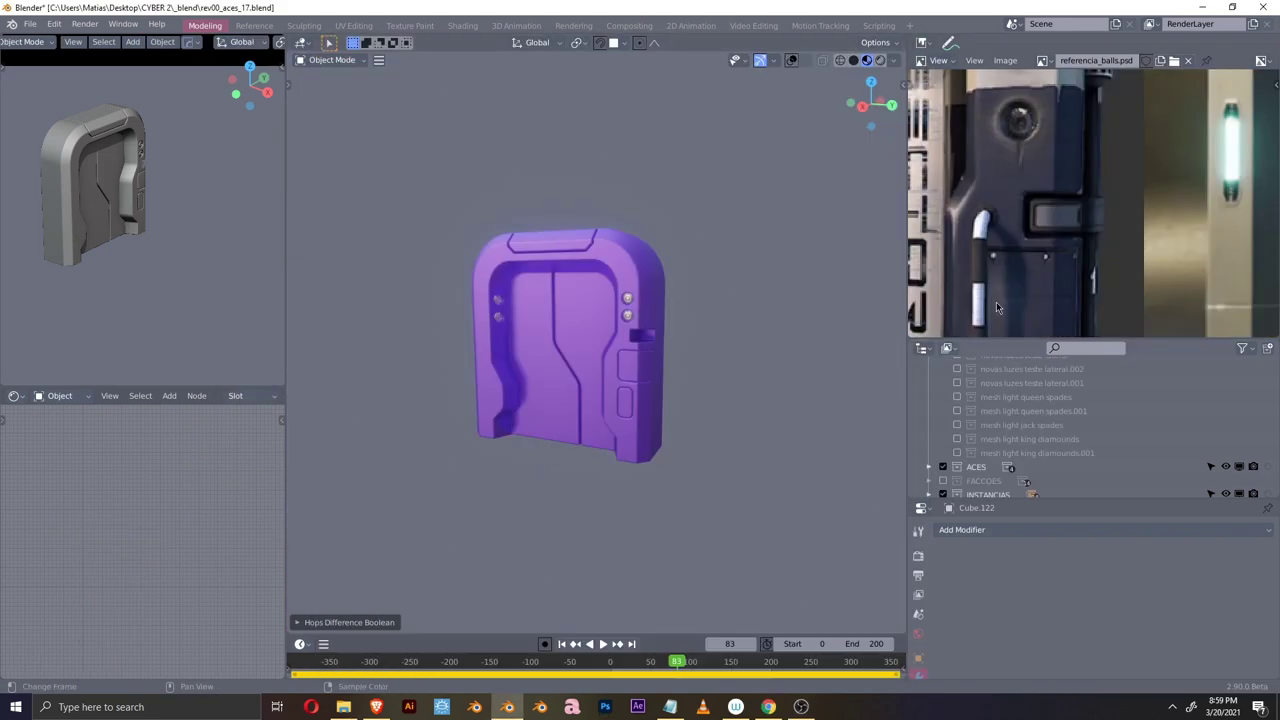
- Add a cube, position it on the frame's side, and subtract it as a notch
key(KP_7)
key(shift+a)
click(645, 378)
key(g)
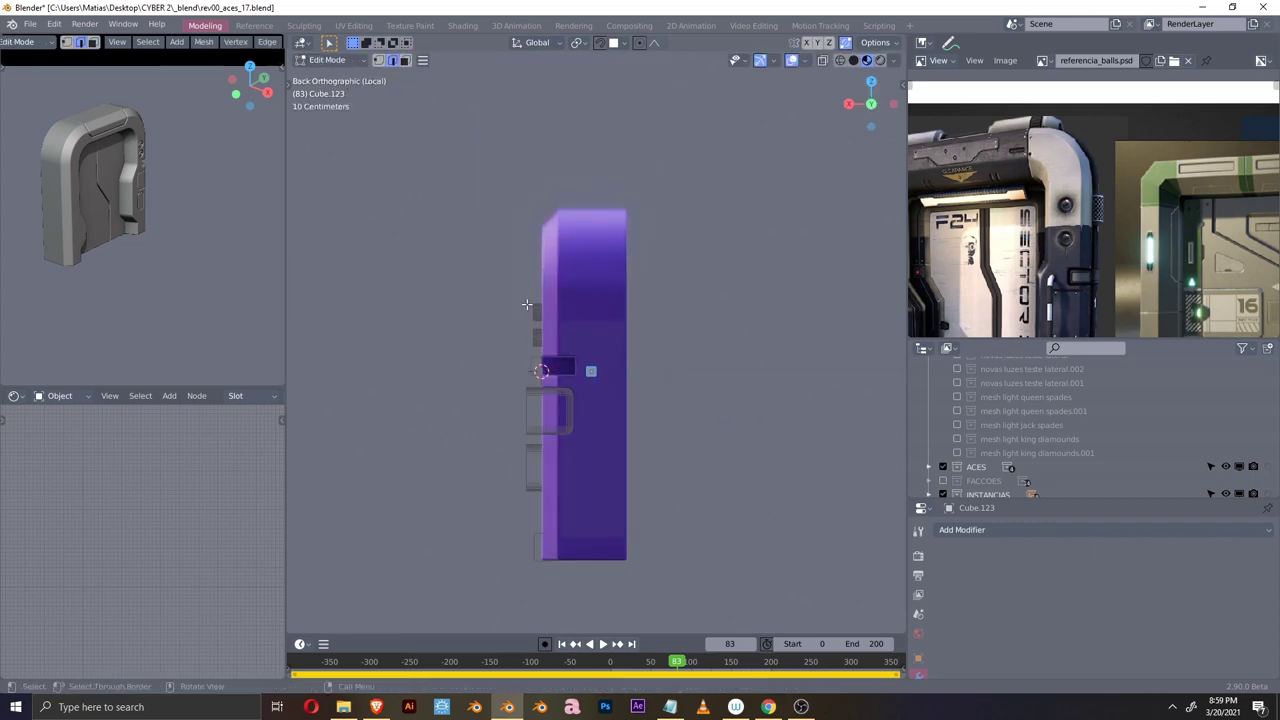
key(ctrl+minus)
key(KP_Divide)
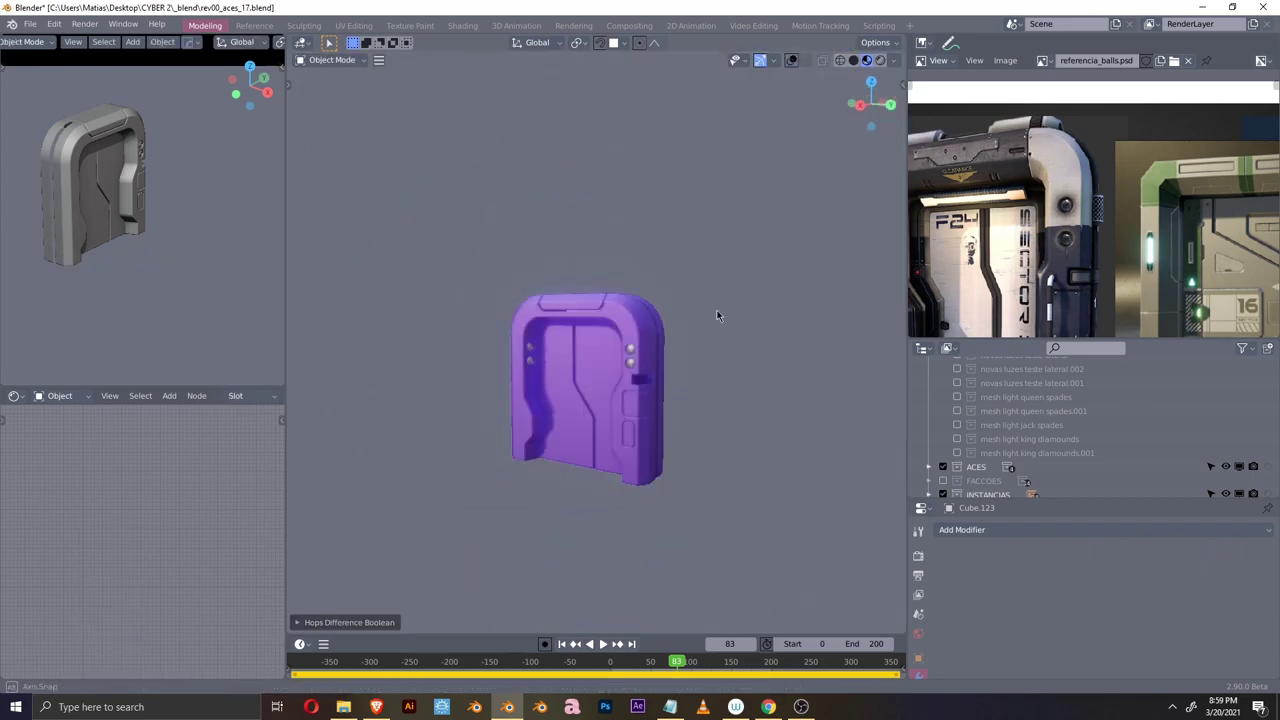
mouse_move(625, 360)
middle_down()
mouse_move(654, 363)
mouse_move(680, 330)
mouse_move(720, 340)
middle_up()
scroll(654, 363, up, 5)
scroll(654, 363, down, 6)
- Scale the cutter along Y and subtract it from the door top with a Difference boolean
scroll(1023, 272, down, 2)
scroll(1090, 240, up, 4)
key(s)
key(y)
click(679, 326)
scroll(663, 329, up, 4)
key(z)
click(616, 257)
mouse_move(616, 257)
middle_down()
mouse_move(600, 300)
mouse_move(629, 300)
mouse_move(680, 266)
middle_up()
key(ctrl+shift+b)
click(608, 254)
scroll(563, 318, up, 4)
- Add a cube on the door's top, move it along X, and cut a rectangular recess
key(g)
click(730, 231)
scroll(730, 231, down, 5)
middle_drag(643, 334, 672, 318)
click(672, 318)
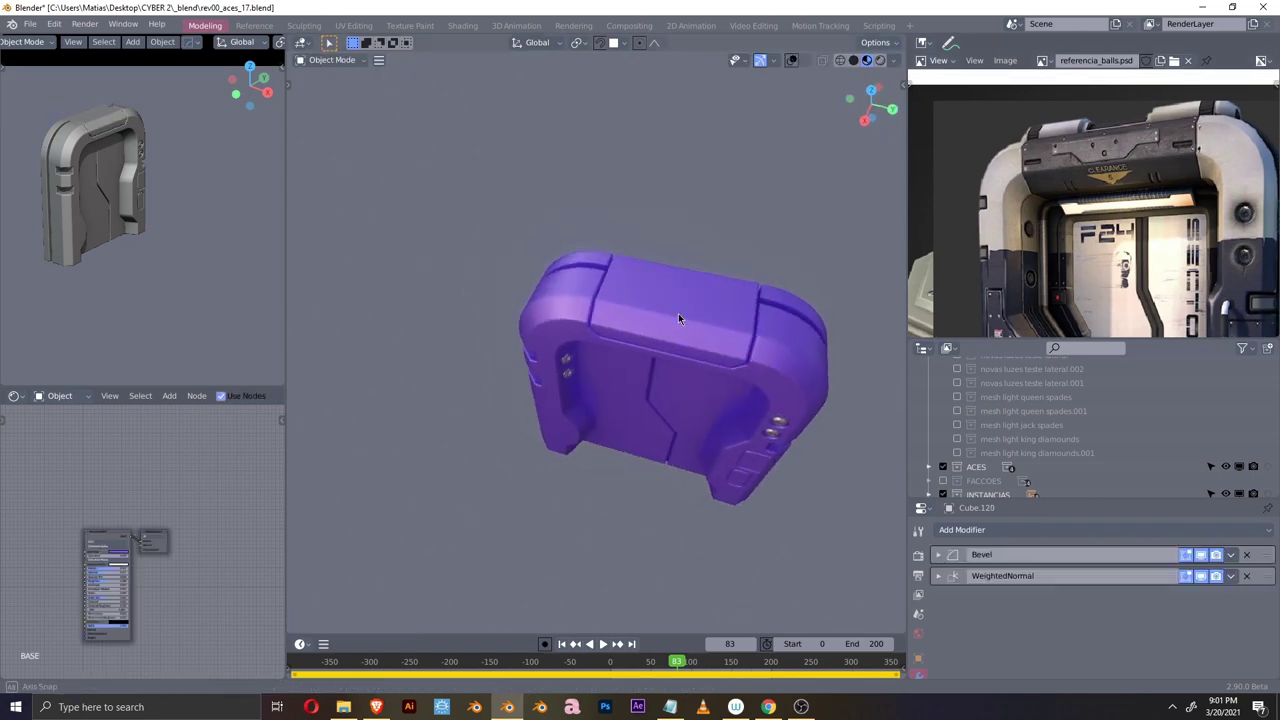
key(shift+a)
click(705, 289)
key(g)
key(x)
mouse_move(614, 277)
middle_down()
mouse_move(645, 363)
mouse_move(619, 359)
middle_up()
key(ctrl+KP_Subtract)
- Add a cylinder, rotate it, and move it along Y into the recess end
click(698, 394)
middle_drag(698, 394, 770, 383)
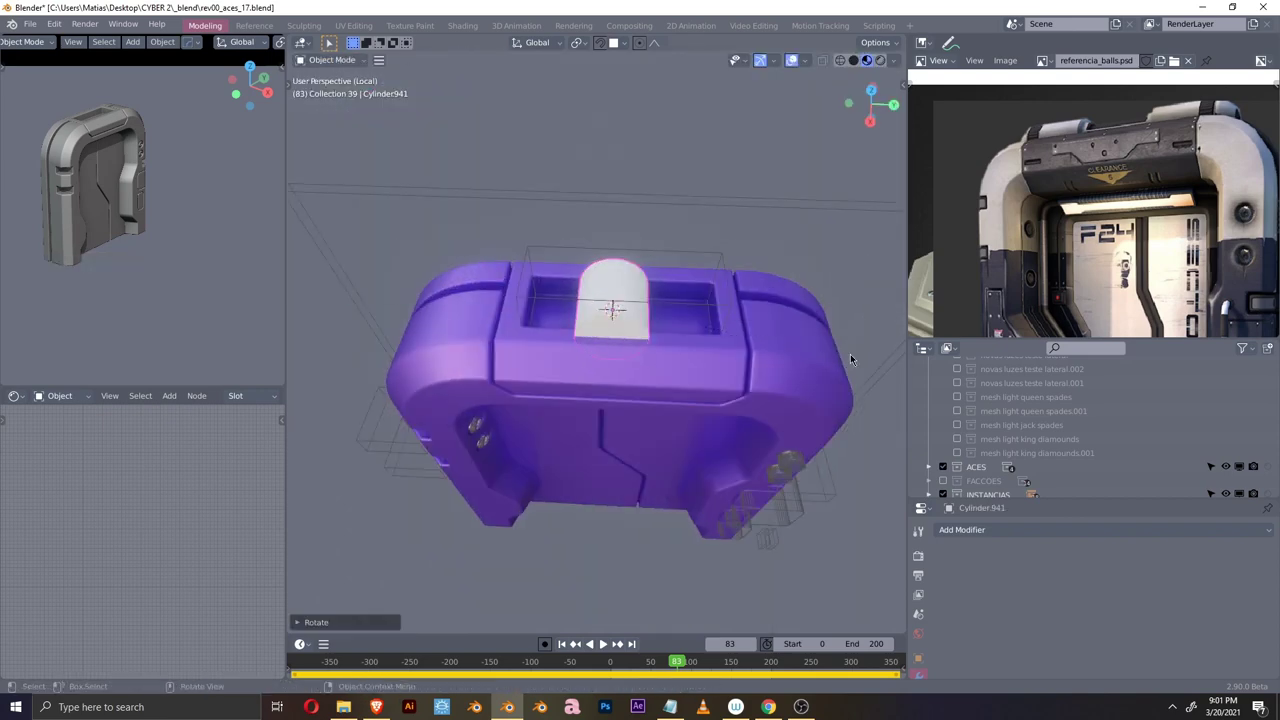
key(KP_7)
key(g)
click(330, 300)
key(r)
mouse_move(730, 415)
middle_down()
mouse_move(651, 303)
mouse_move(620, 349)
mouse_move(619, 337)
middle_up()
key(g)
key(y)
click(623, 426)
scroll(623, 426, up, 5)
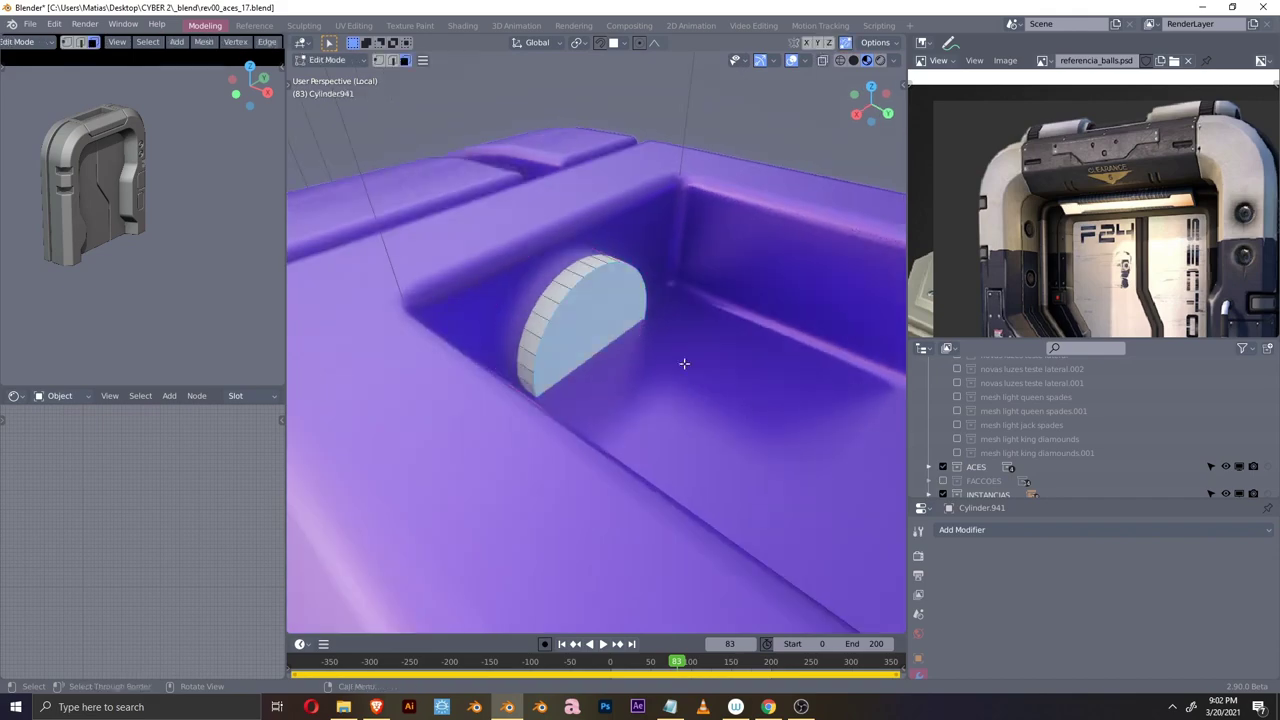
middle_drag(686, 454, 671, 451)
- Shrink the cylinder's faces and smooth it with a level 1 Subdivision into a rounded cap
key(Tab)
middle_drag(686, 310, 731, 453)
scroll(614, 339, up, 3)
mouse_move(614, 339)
middle_down()
mouse_move(745, 373)
mouse_move(600, 345)
middle_up()
click(716, 397)
key(n)
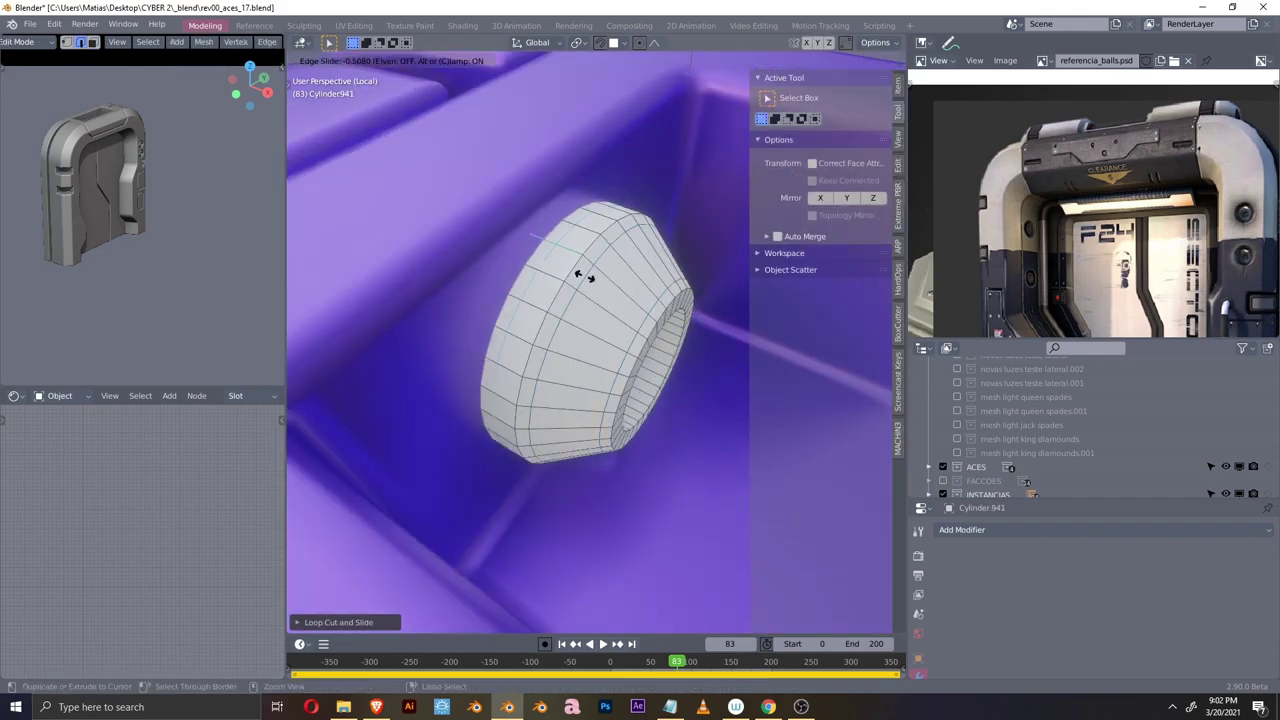
key(Tab)
key(ctrl+1)
scroll(613, 337, down, 5)
key(KP_7)
click(590, 425)
- Apply the mirror on the end caps and align them along the X axis
key(z)
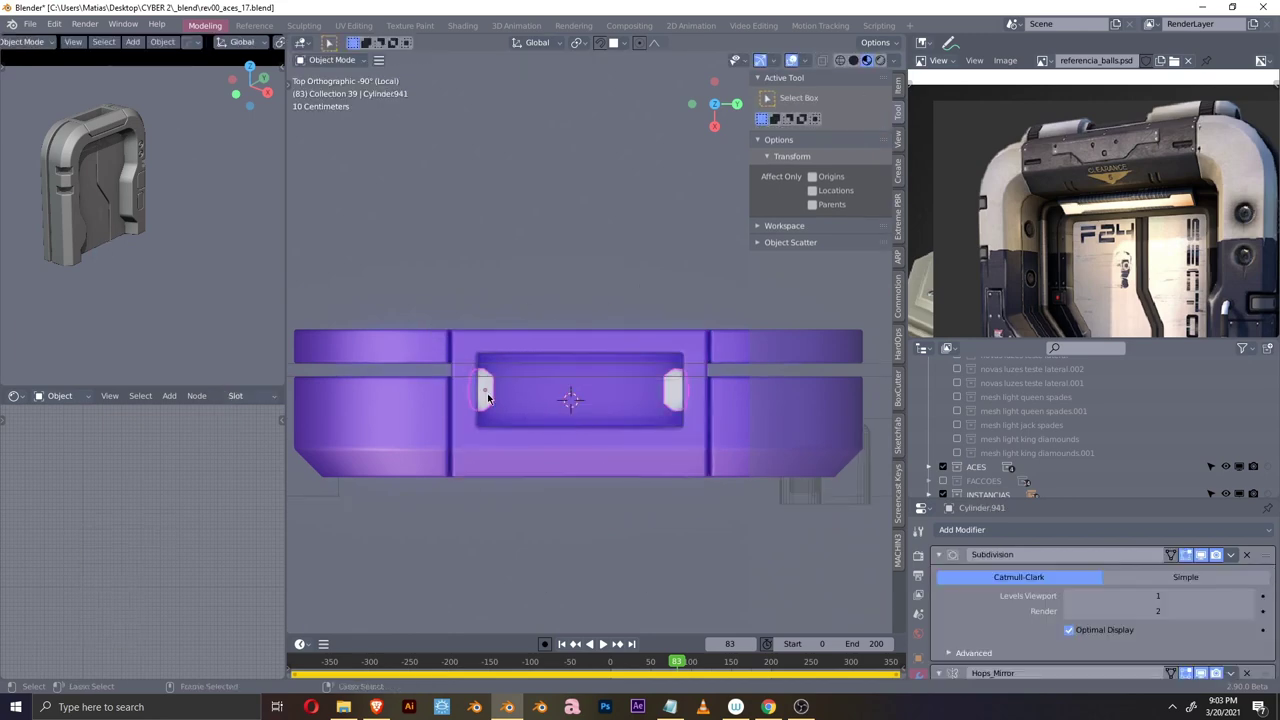
key(ctrl+a)
key(Tab)
key(g)
key(x)
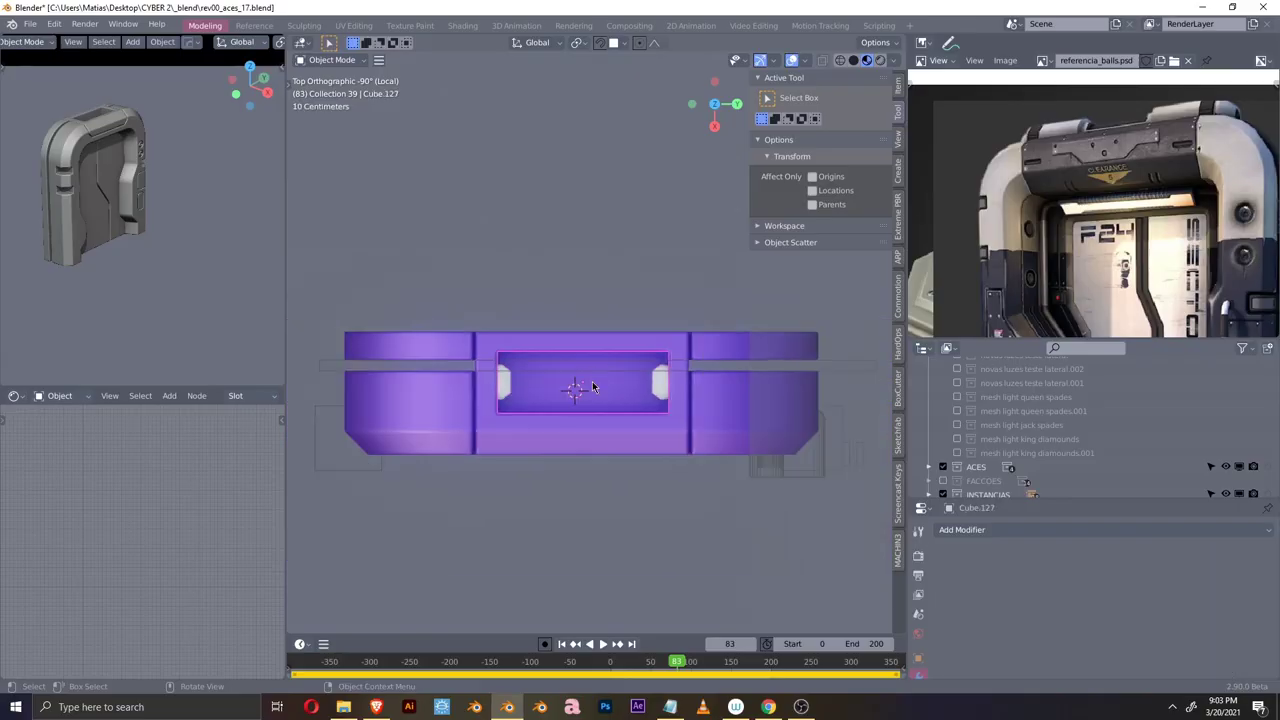
key(Return)
middle_drag(634, 414, 634, 414)
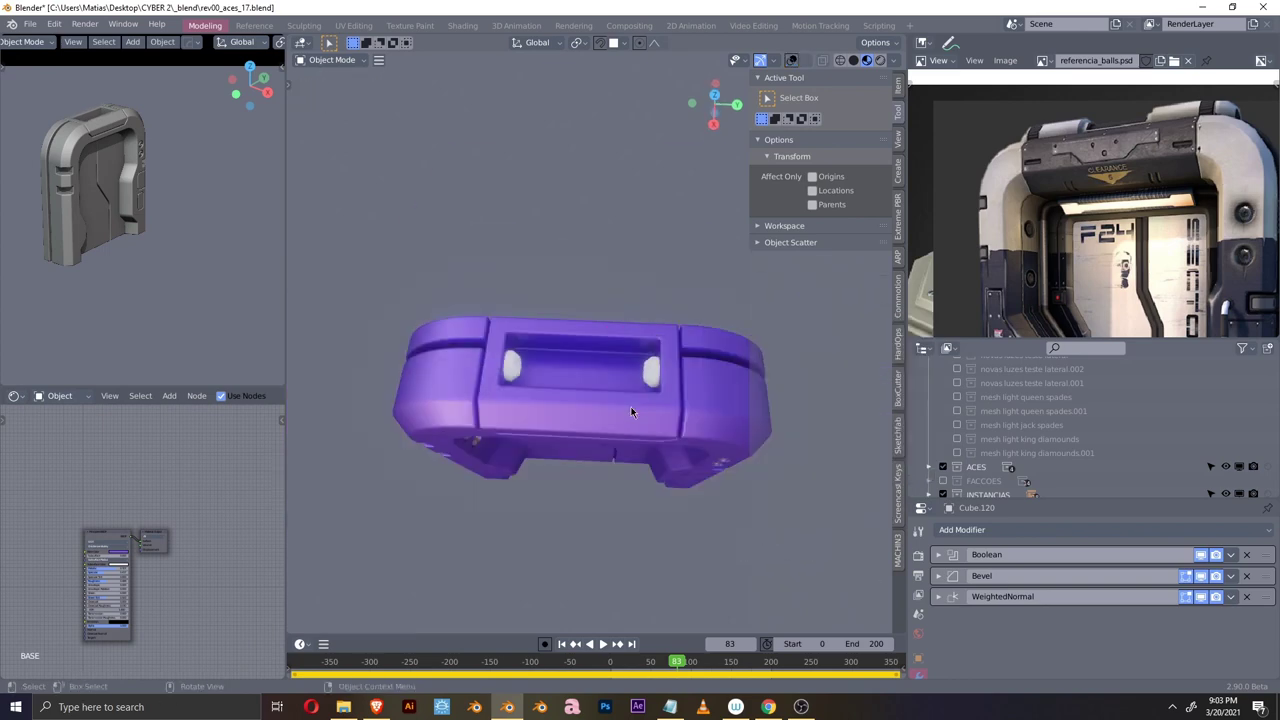
scroll(435, 452, up, 3)
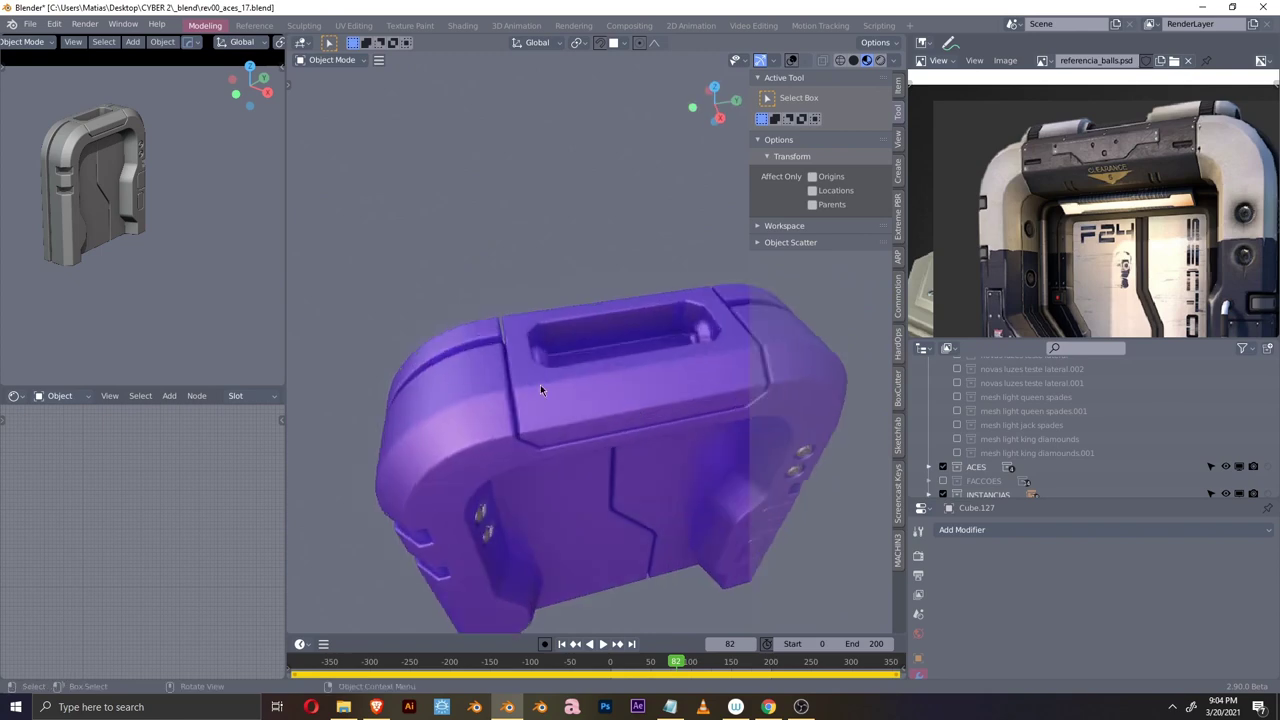
- Add a cylinder across the recess and give it seven loop cuts
key(shift+a)
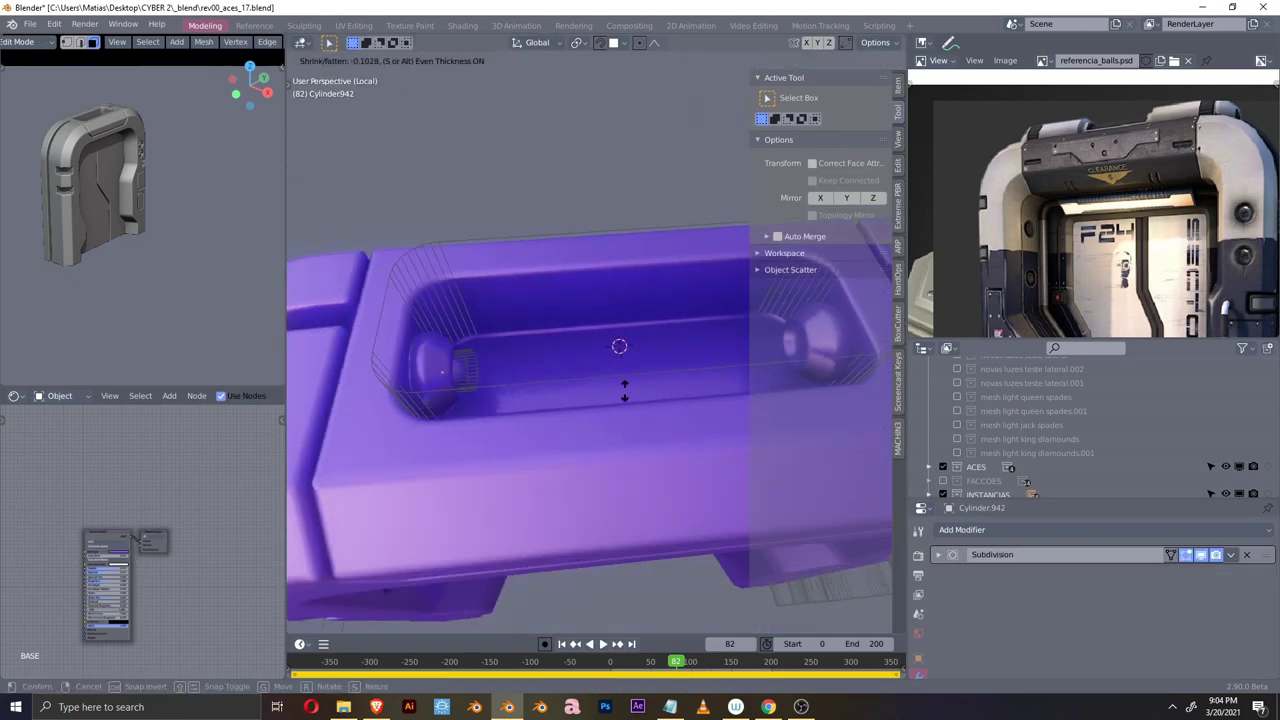
key(ctrl+r)
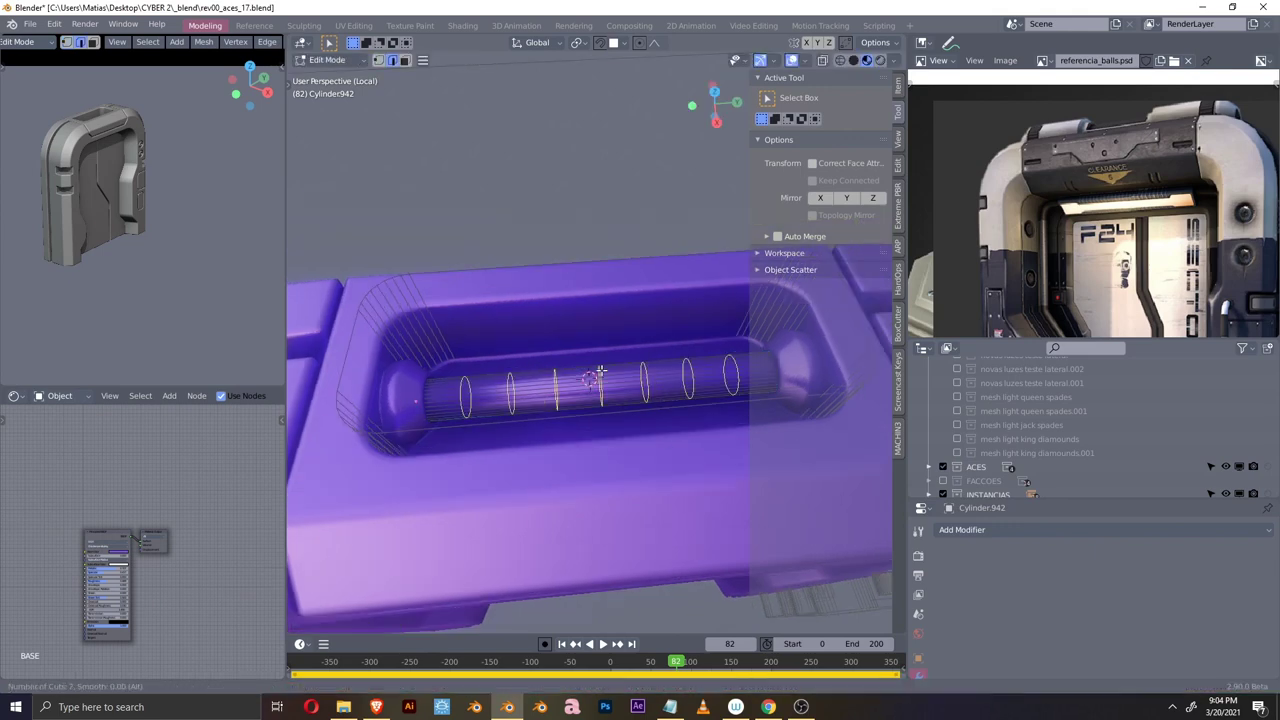
key(shift+a)
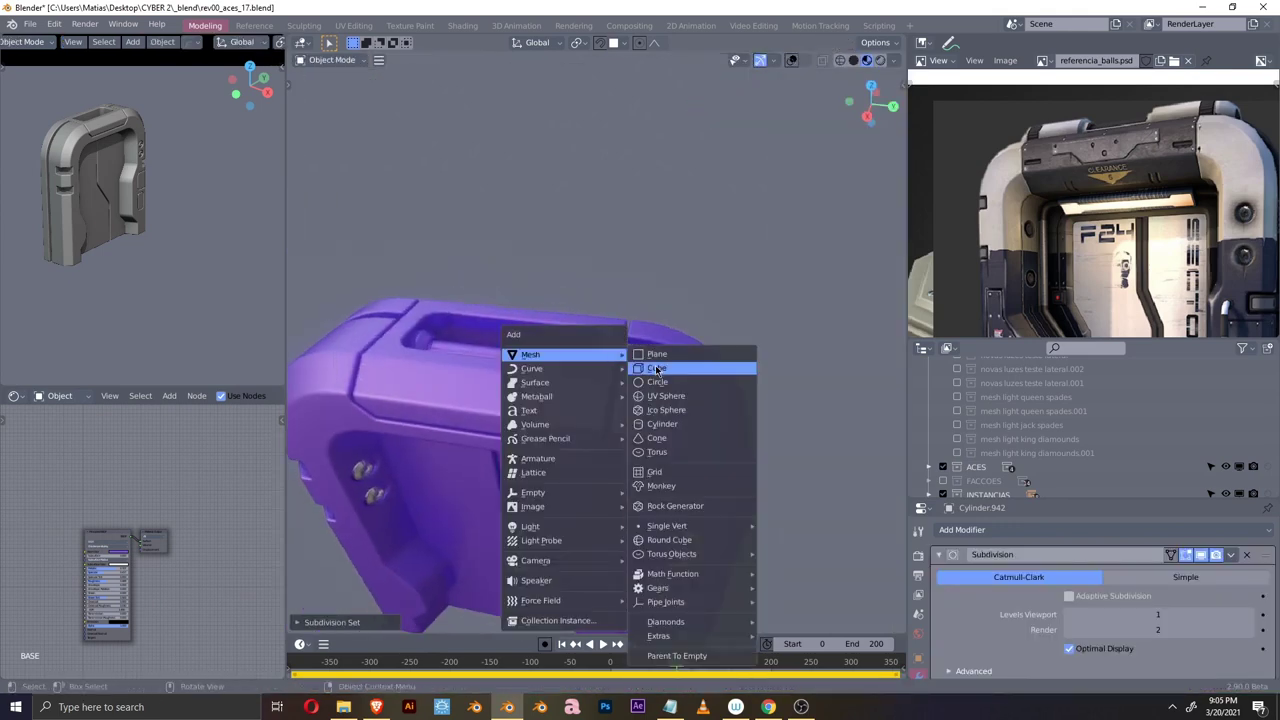
- Add a small white cube and move it along Y into the top slot
click(655, 370)
scroll(655, 373, down, 5)
scroll(655, 380, up, 4)
key(g)
key(y)
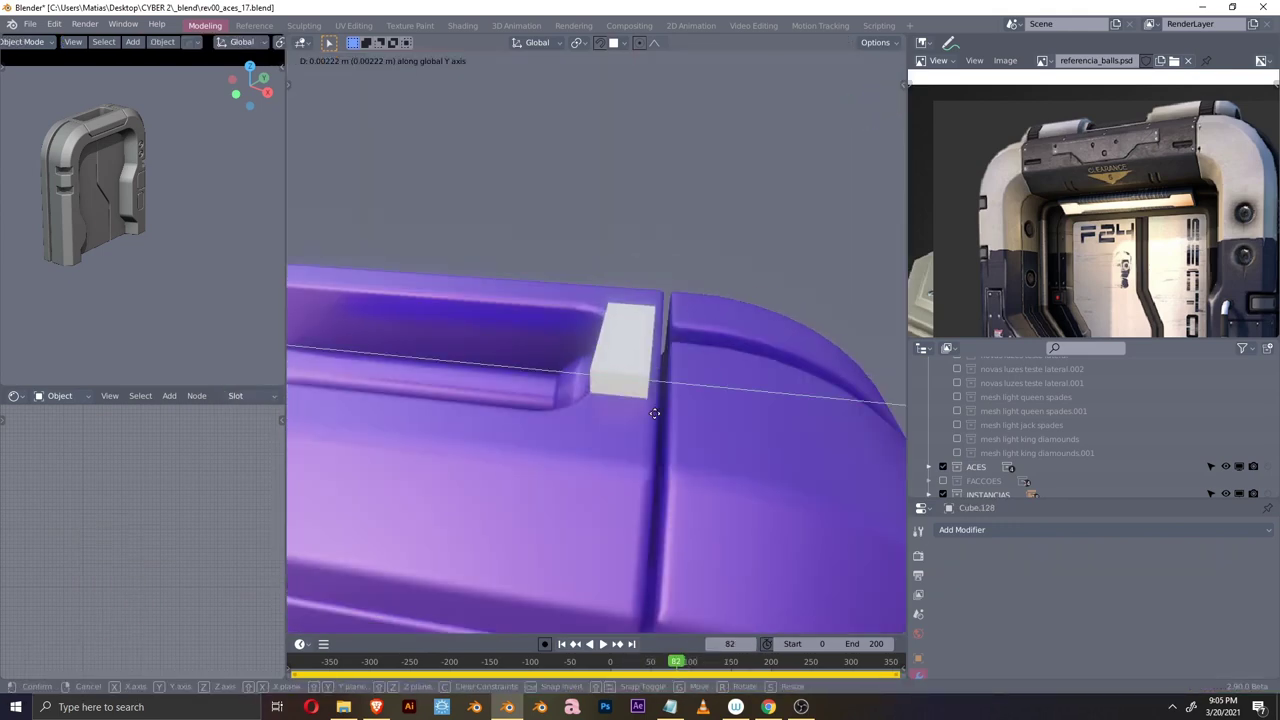
mouse_move(662, 409)
middle_down()
mouse_move(600, 380)
mouse_move(620, 400)
middle_up()
key(Tab)
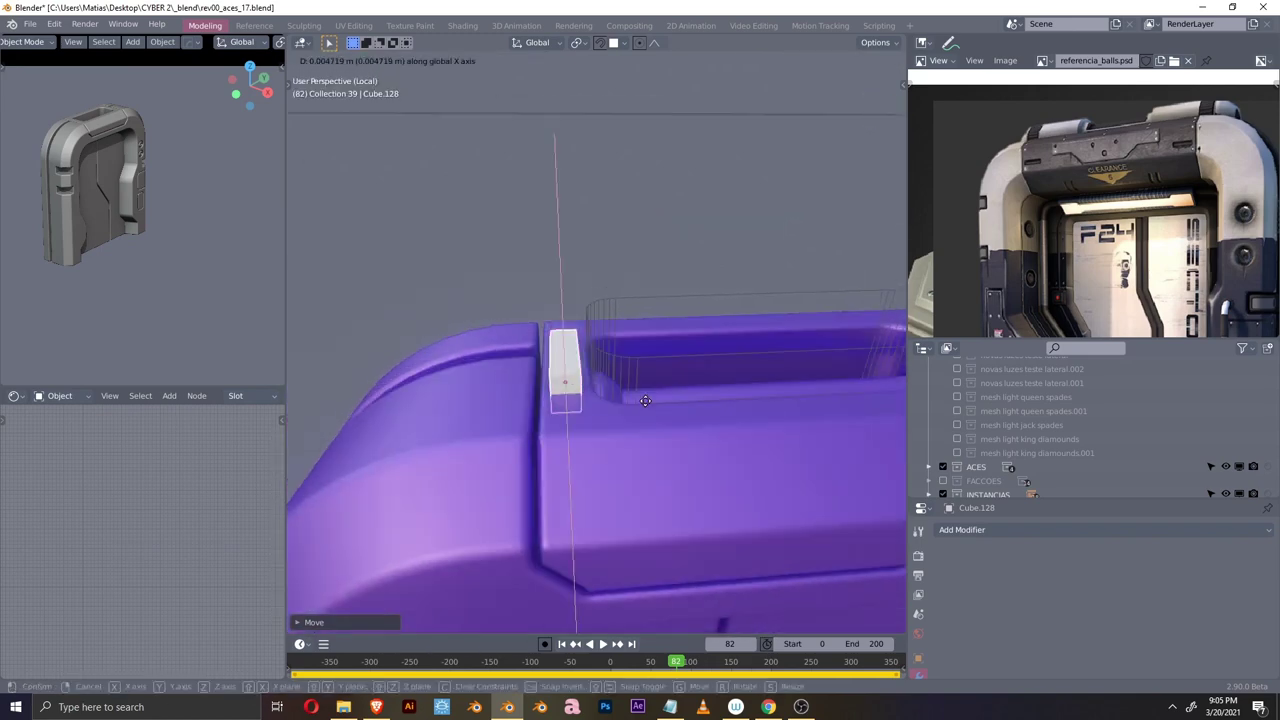
key(Tab)
- Add a HardOps bevel to the purple door body
click(500, 437)
key(ctrl+b)
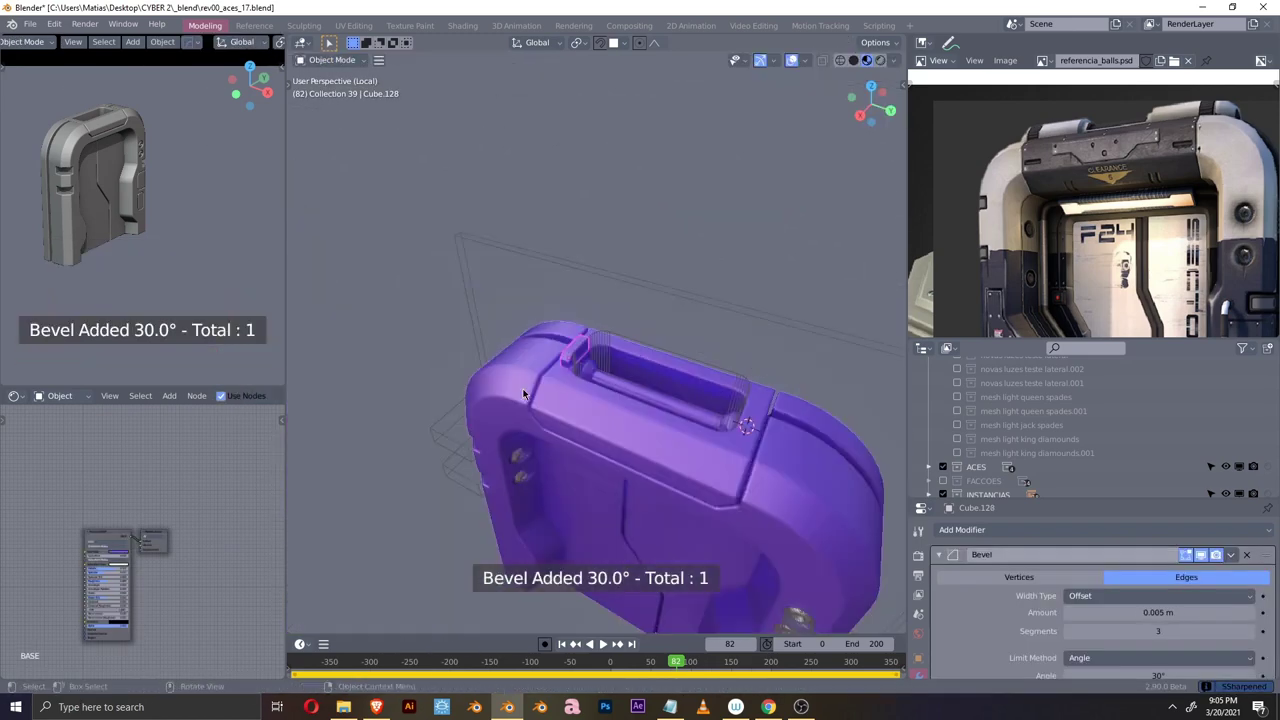
middle_drag(510, 390, 680, 370)
scroll(680, 371, down, 5)
scroll(609, 405, up, 6)
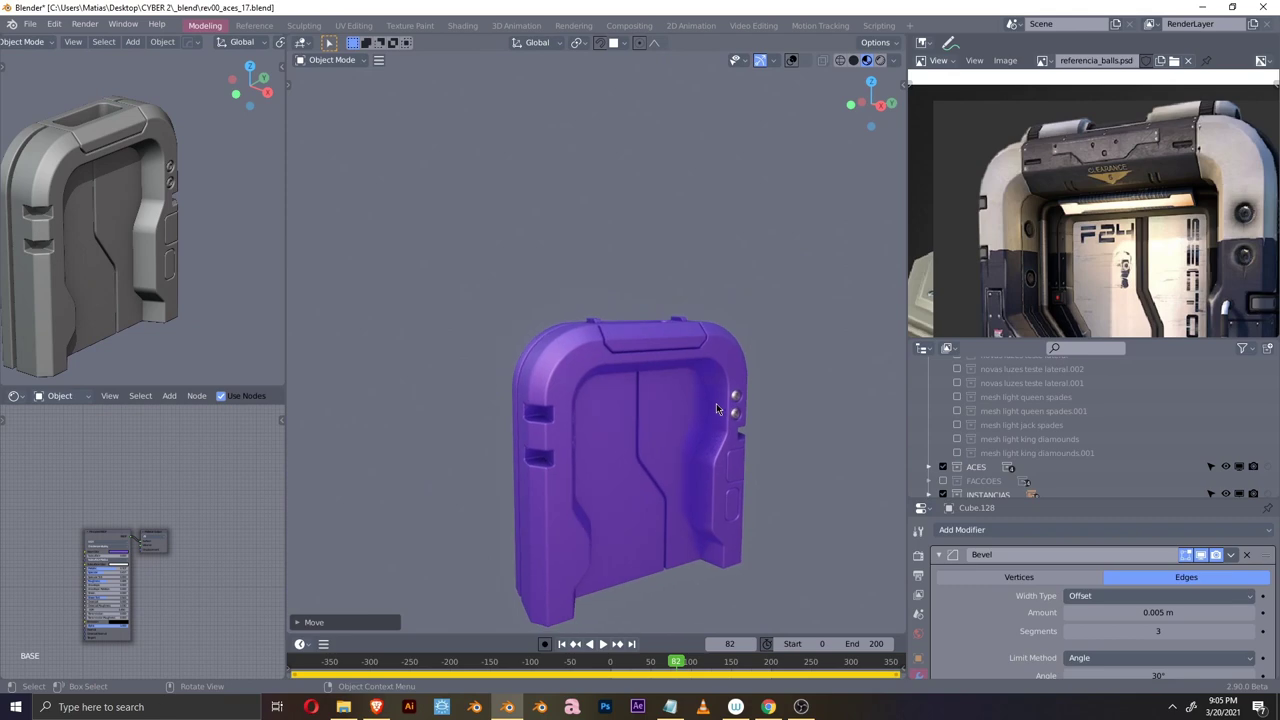
scroll(669, 436, up, 4)
scroll(680, 420, up, 4)
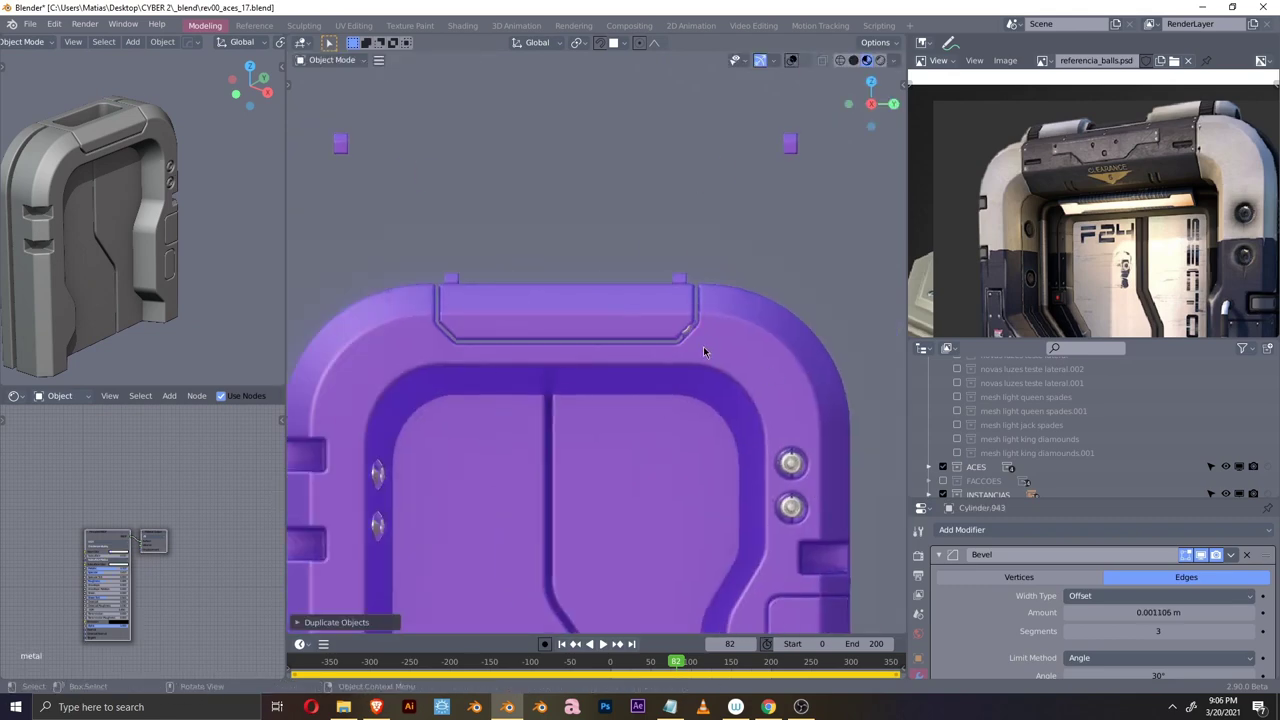
- Duplicate a bolt, place it on the frame, and resize it
click(483, 297)
scroll(560, 340, up, 3)
key(s)
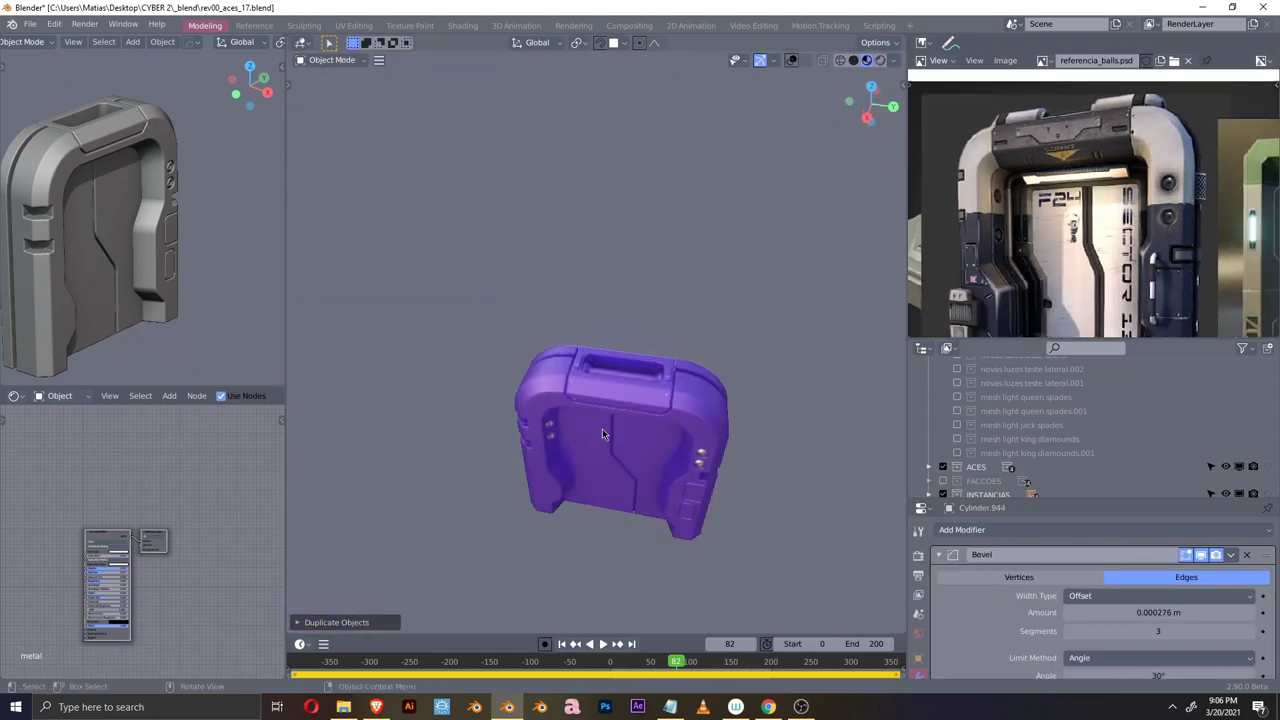
key(z)
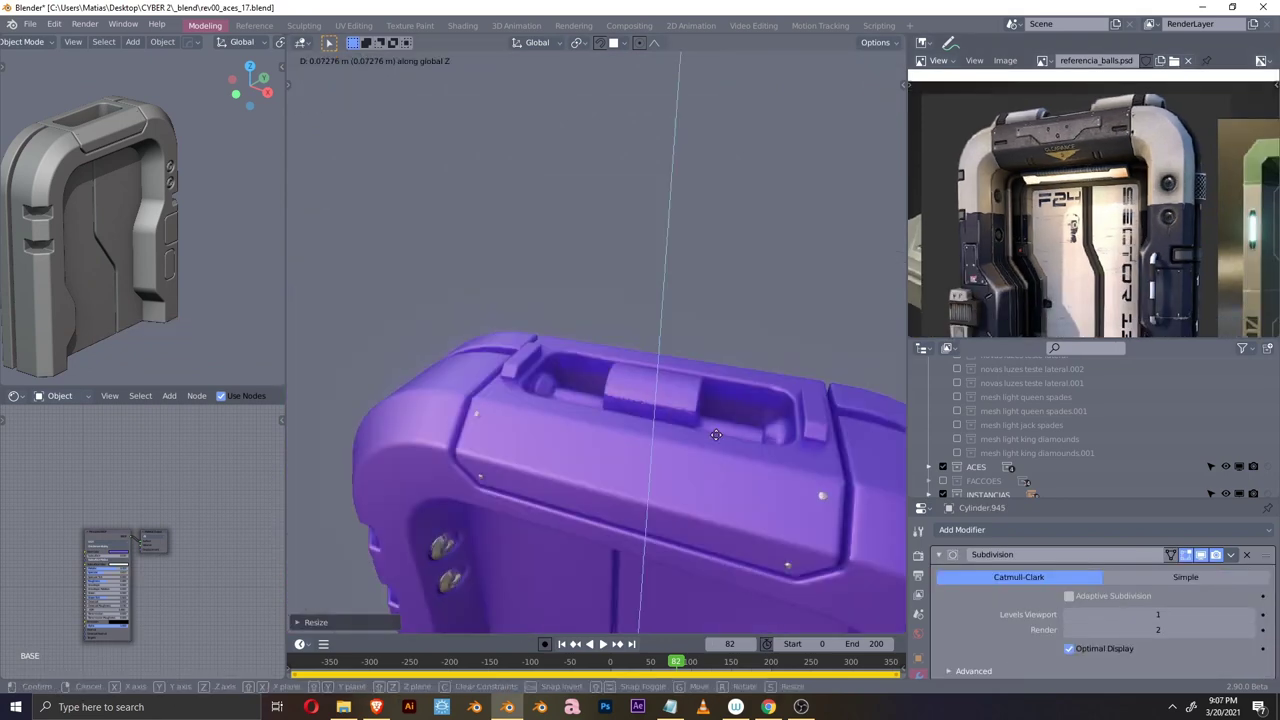
- Reshape the capsule cylinder's mesh into a wider central sleeve on the rod
key(Tab)
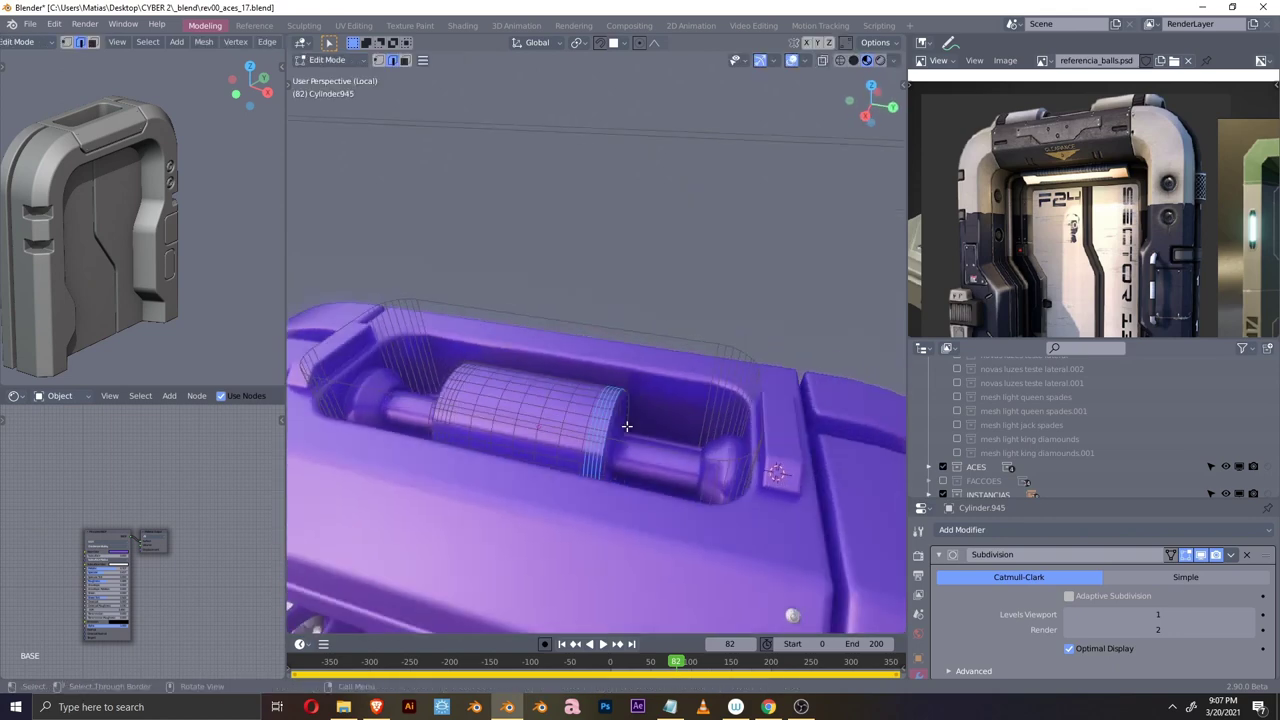
key(Tab)
key(Escape)
key(Tab)
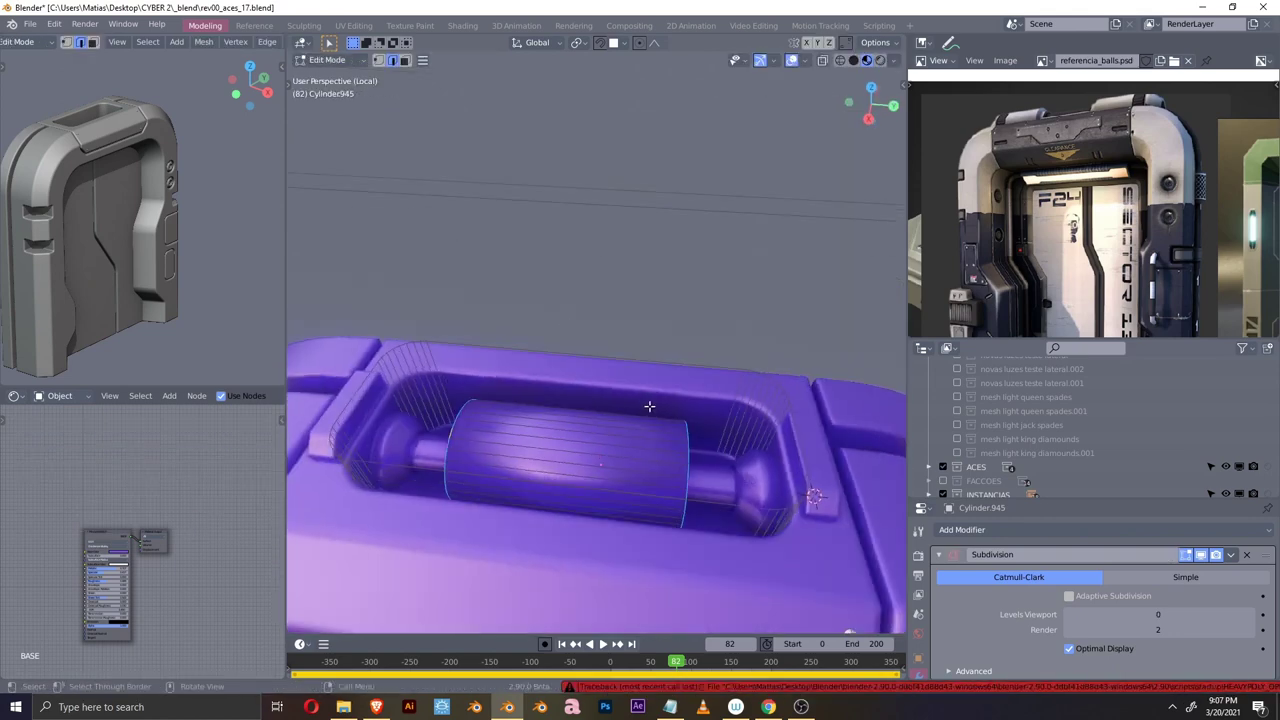
key(Tab)
mouse_move(802, 461)
middle_down()
mouse_move(657, 452)
mouse_move(622, 354)
middle_up()
- Adjust the Cube.129 block on the door's side and give it a 3-segment bevel
click(628, 350)
scroll(660, 380, up, 5)
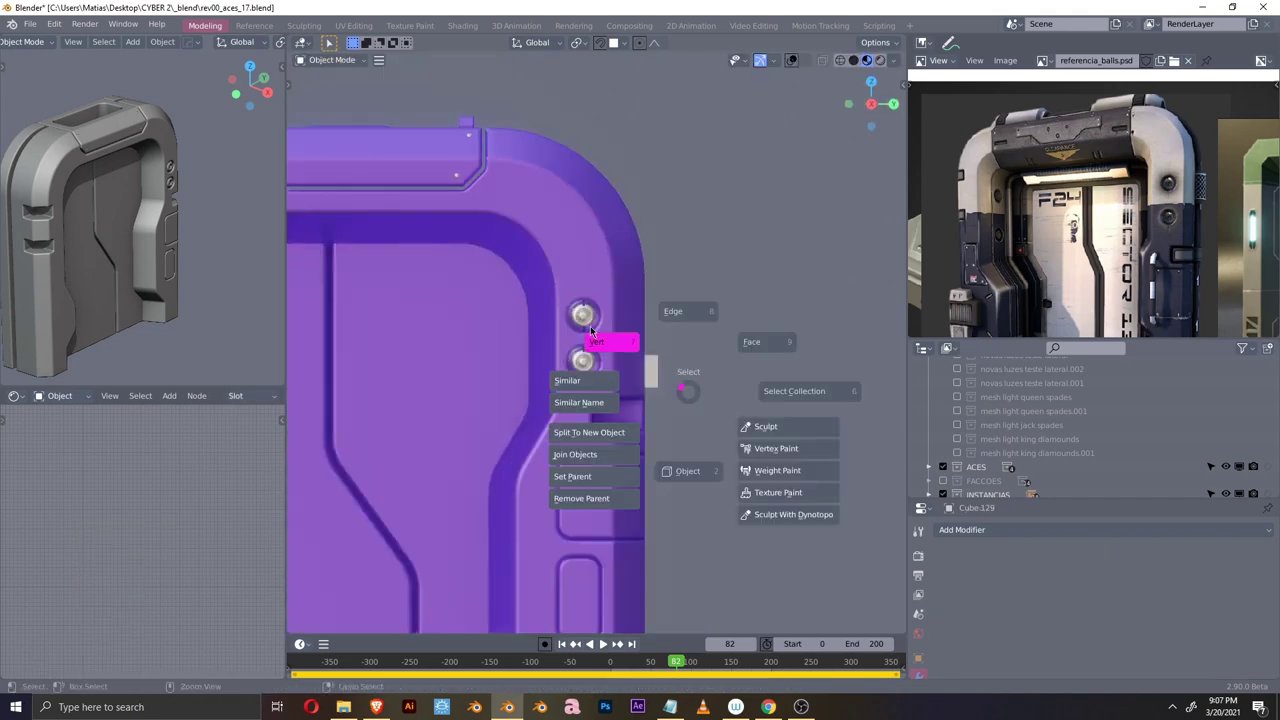
key(Tab)
click(611, 449)
middle_drag(611, 449, 705, 454)
key(Tab)
key(KP_Decimal)
key(z)
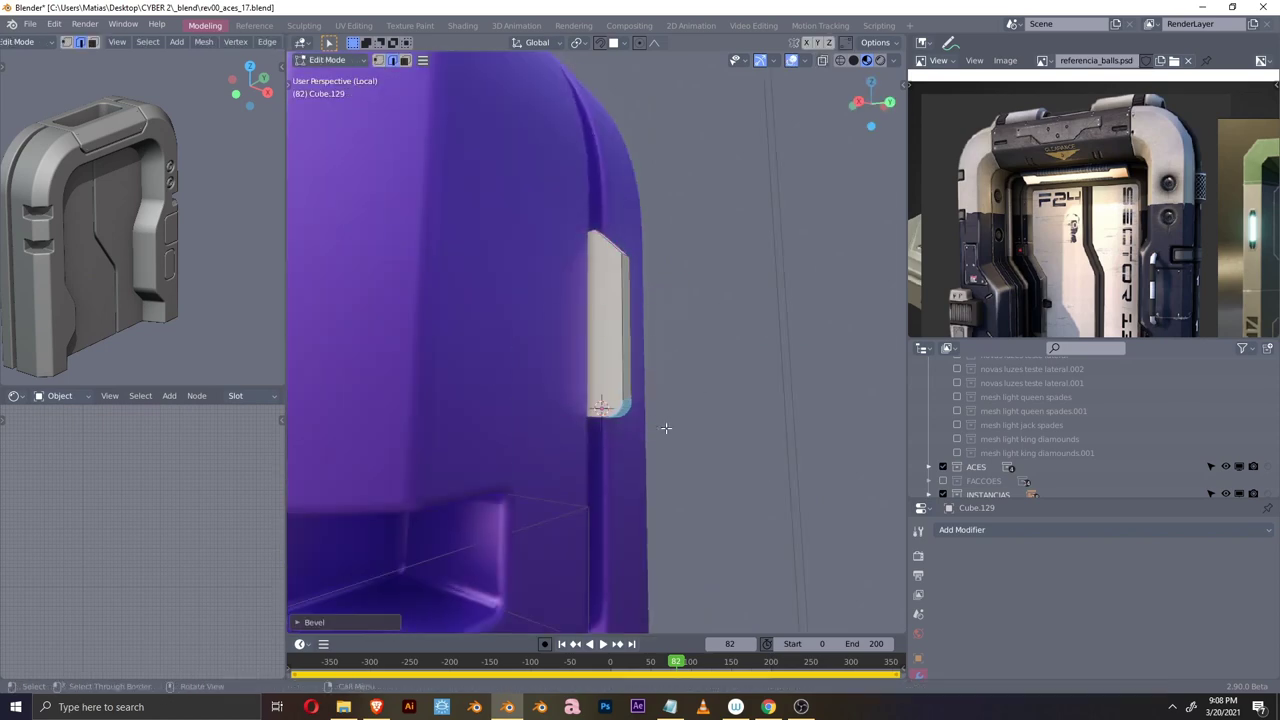
middle_drag(582, 350, 768, 385)
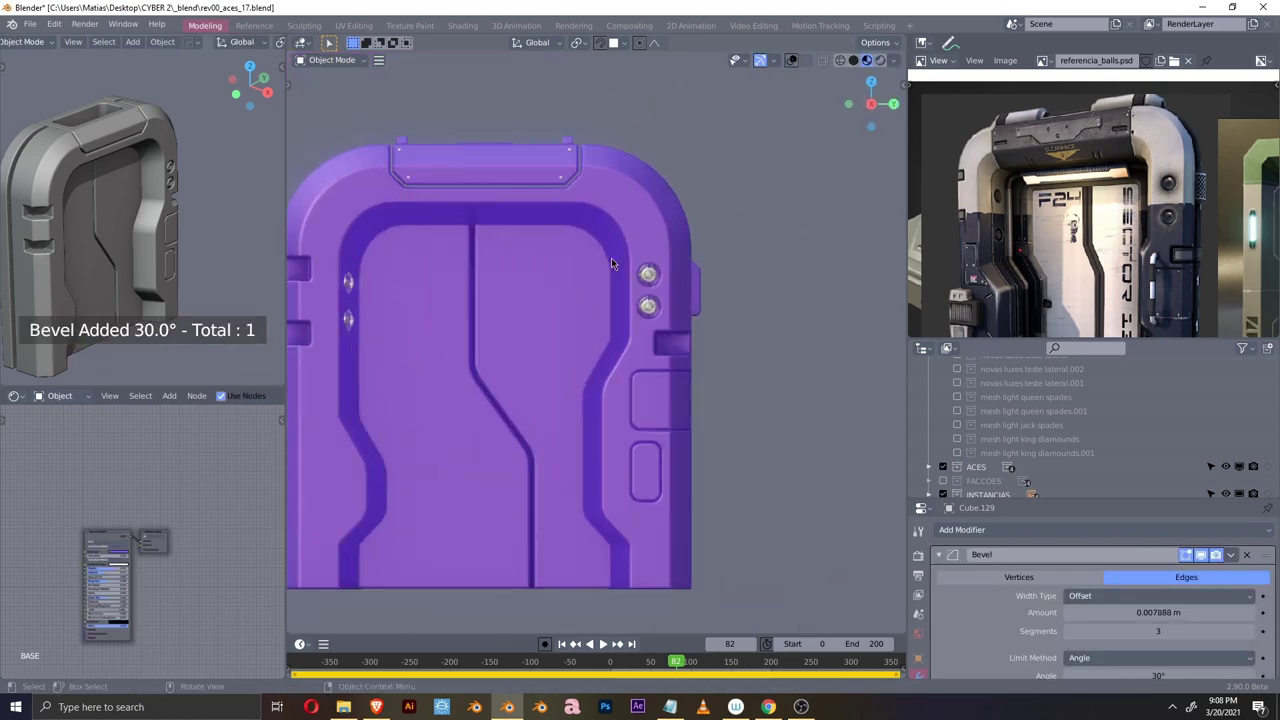
mouse_move(689, 435)
middle_down()
mouse_move(640, 400)
mouse_move(613, 353)
middle_up()
- Place a small bolt cylinder on the lower side panel and duplicate it to the corners
click(629, 318)
scroll(640, 360, up, 5)
key(g)
click(654, 374)
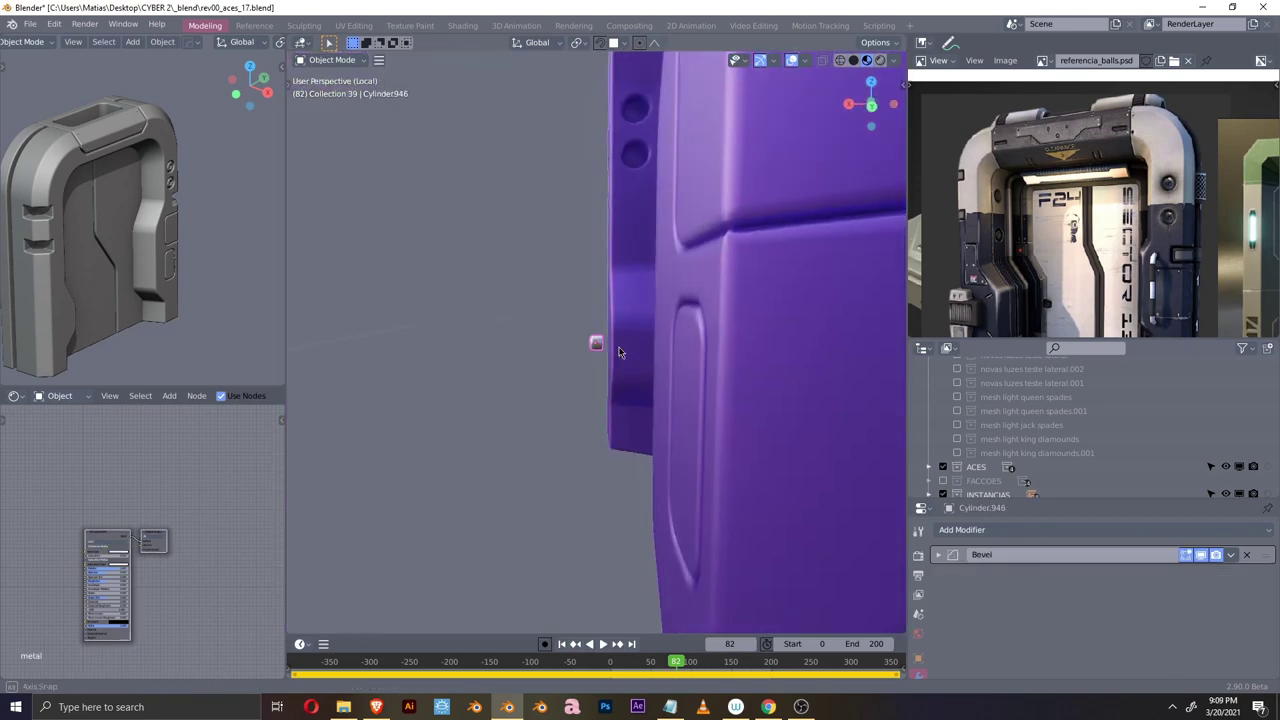
key(KP_3)
key(shift+d)
click(716, 363)
scroll(600, 360, down, 6)
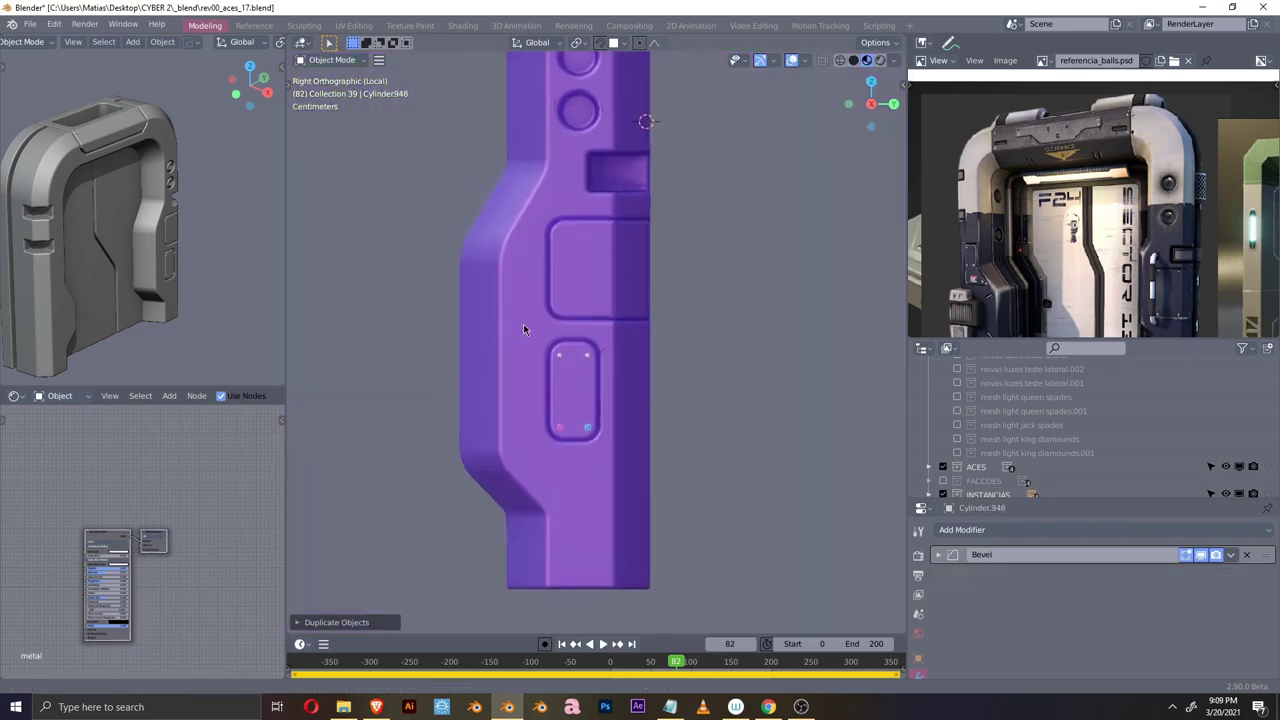
scroll(676, 430, down, 2)
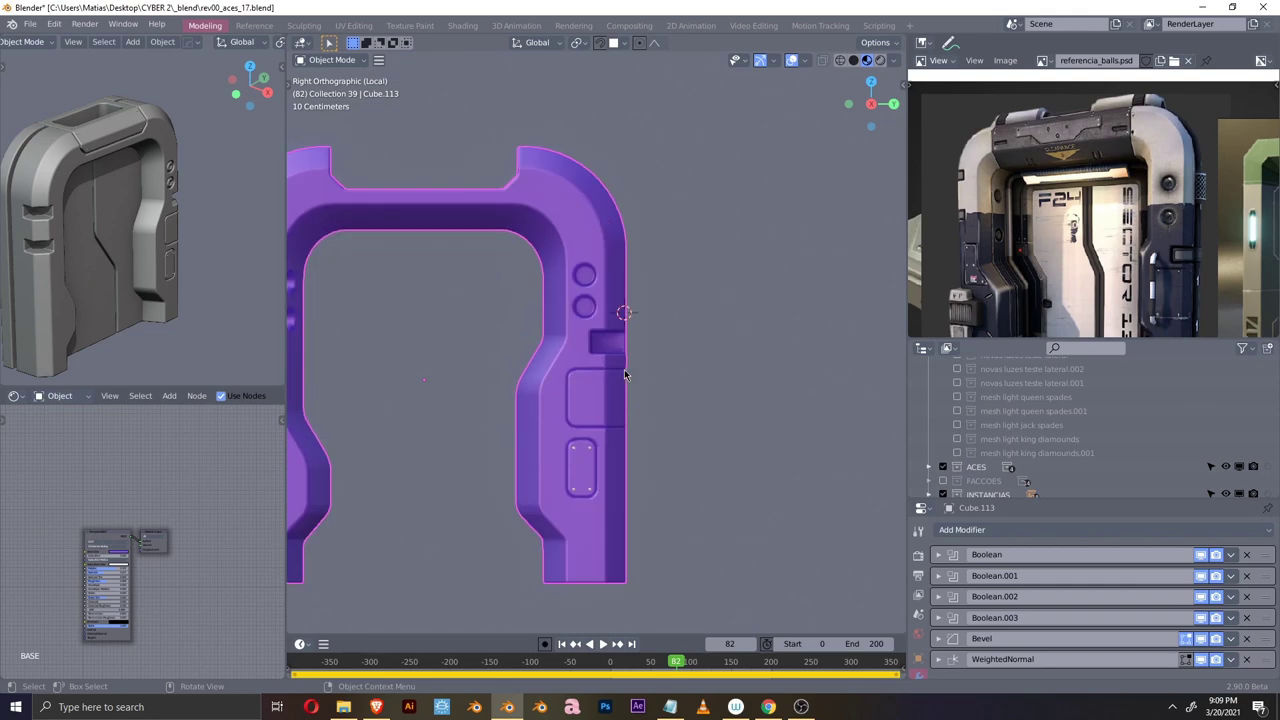
- Cut the first horizontal slot into Cube.113 with a HardOps Difference Boolean
click(620, 415)
key(KP_Divide)
middle_drag(791, 423, 695, 374)
key(KP_3)
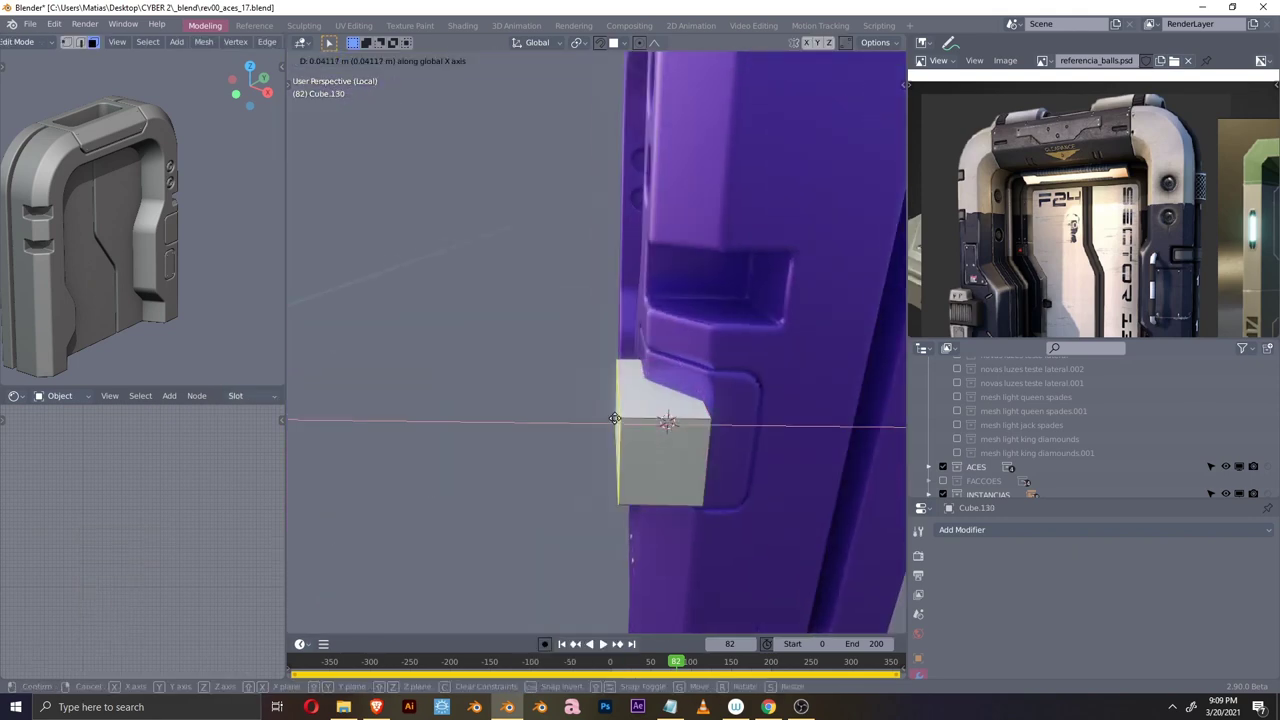
key(ctrl+KP_Subtract)
middle_drag(870, 375, 640, 390)
key(Tab)
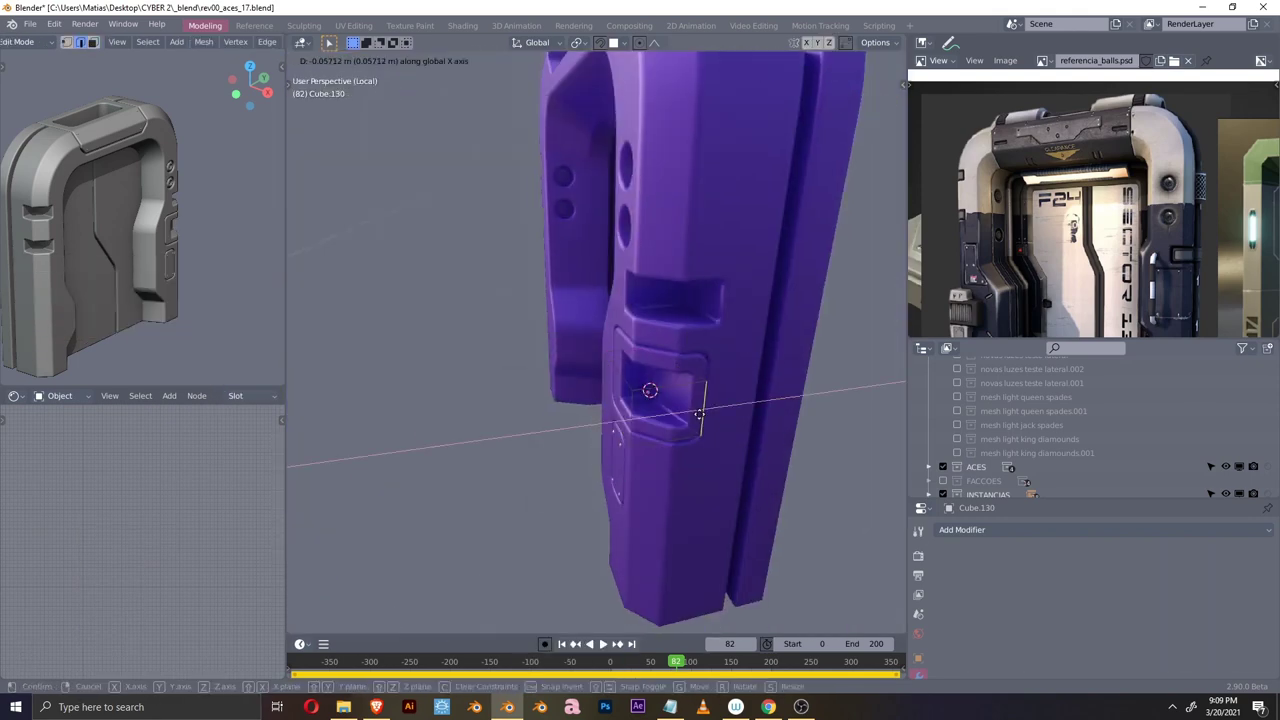
key(Escape)
key(Tab)
- Duplicate the slot cutter and move it along Y to form the second slot
key(KP_3)
key(g)
key(y)
click(731, 508)
key(Tab)
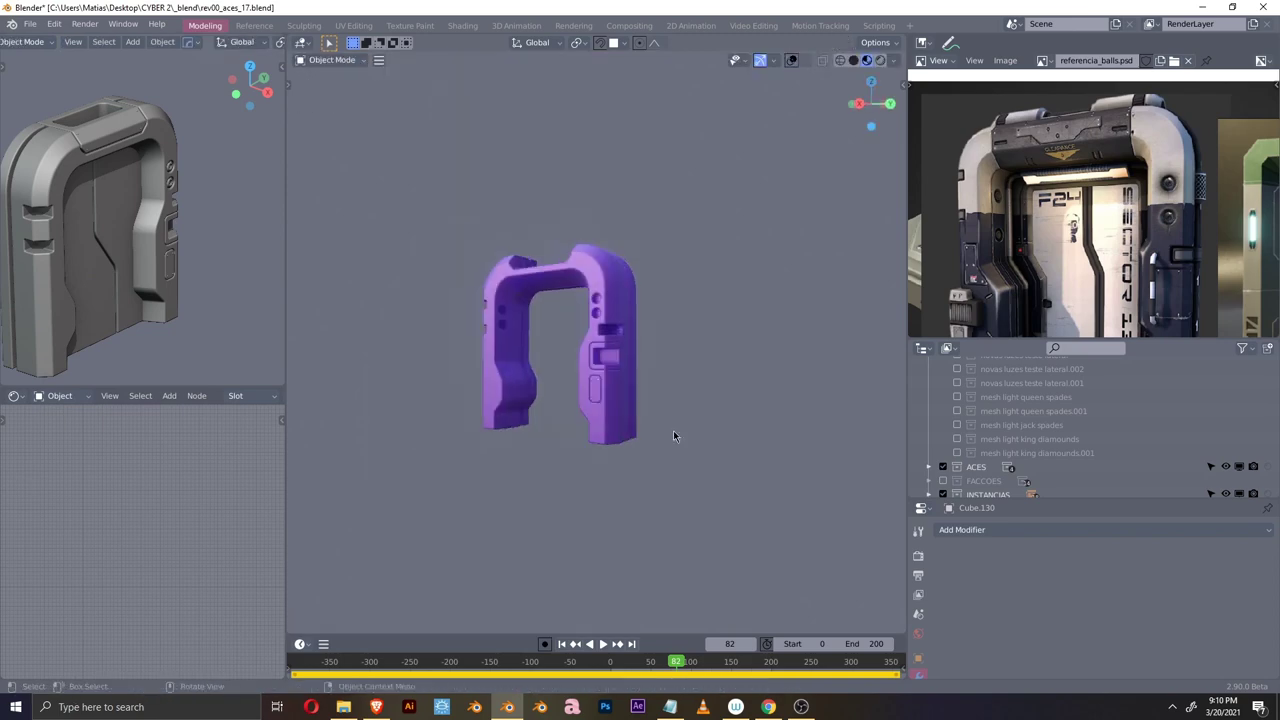
key(KP_3)
click(752, 420)
key(Tab)
- Select the door frame and inspect the twin slots from the side
middle_drag(752, 420, 630, 432)
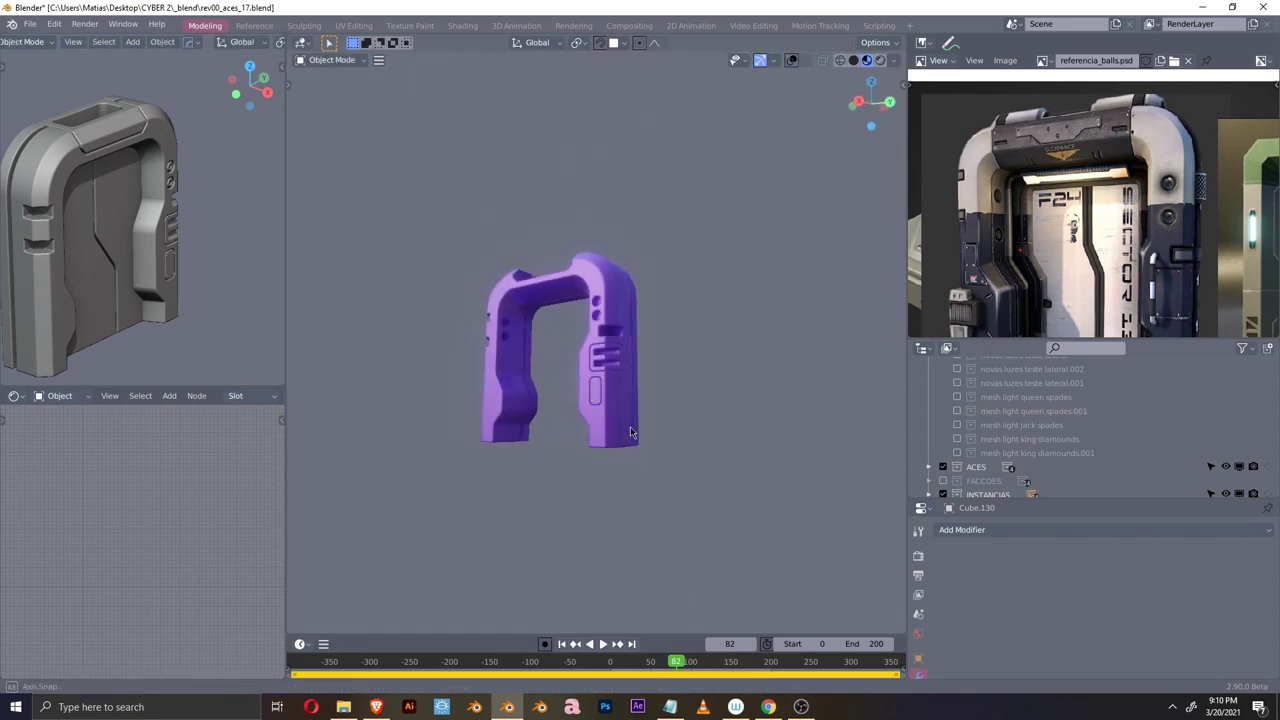
scroll(609, 425, up, 5)
click(670, 344)
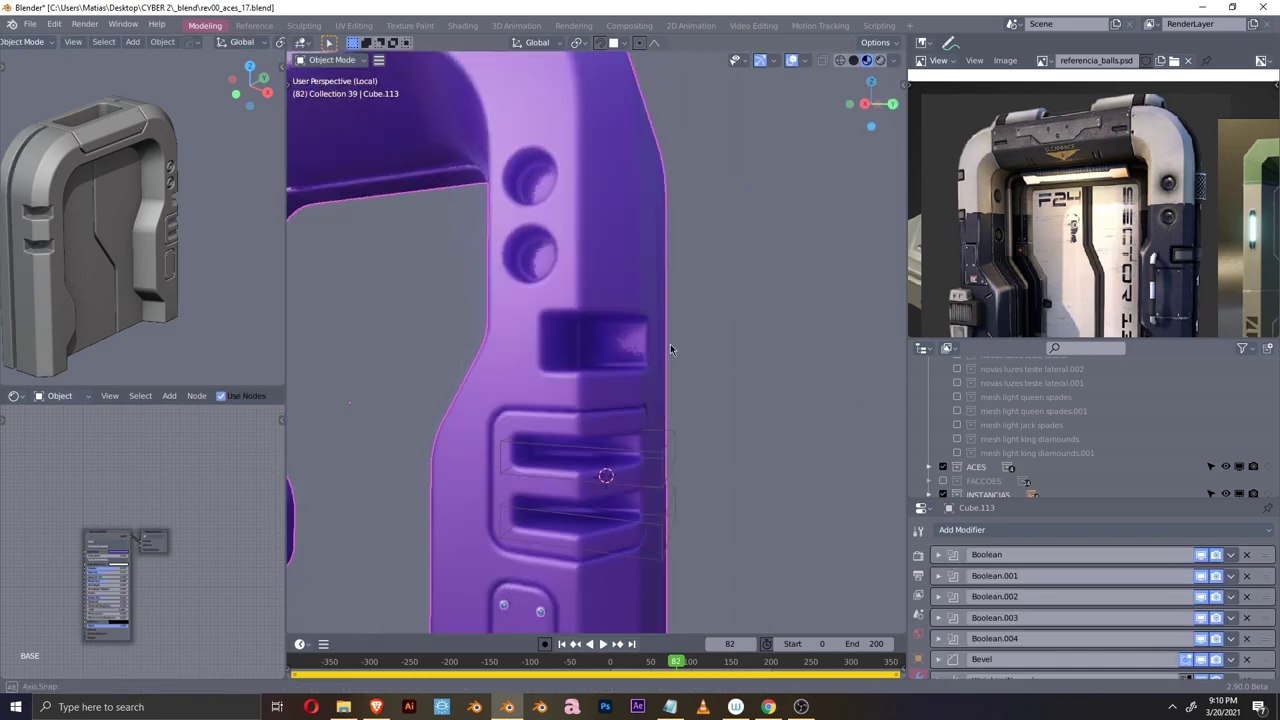
scroll(668, 390, down, 8)
middle_drag(668, 390, 619, 370)
key(KP_3)
scroll(600, 395, up, 3)
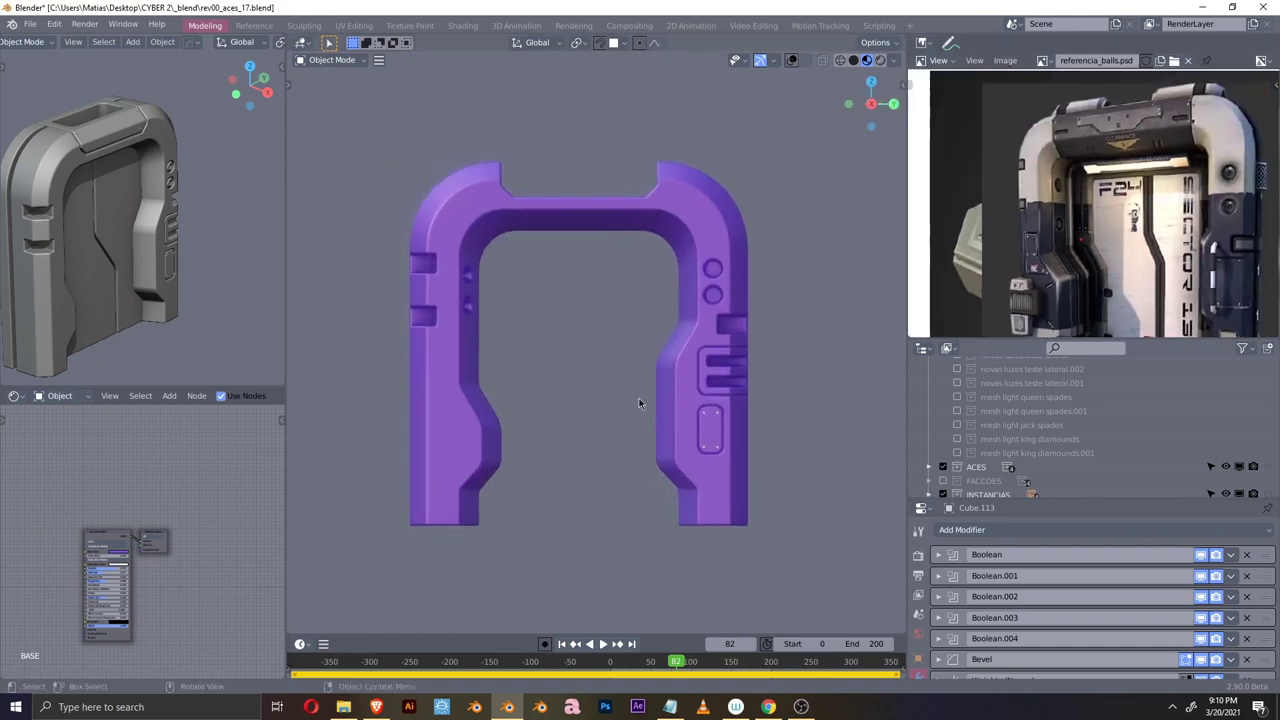
middle_drag(491, 401, 581, 468)
key(KP_7)
- Add a cube and flatten it in top view into a plate beneath the door
key(g)
click(632, 410)
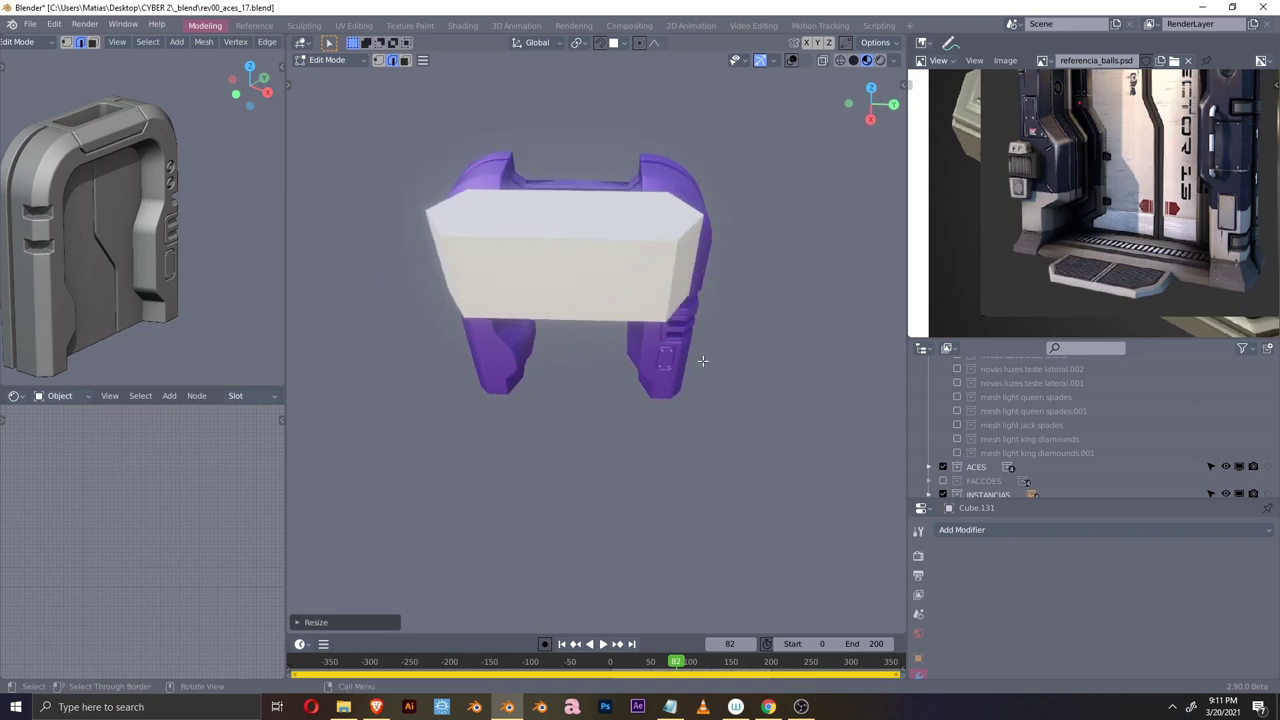
key(KP_7)
key(shift+a)
click(650, 121)
key(Tab)
mouse_move(533, 375)
middle_down()
mouse_move(562, 168)
mouse_move(568, 444)
middle_up()
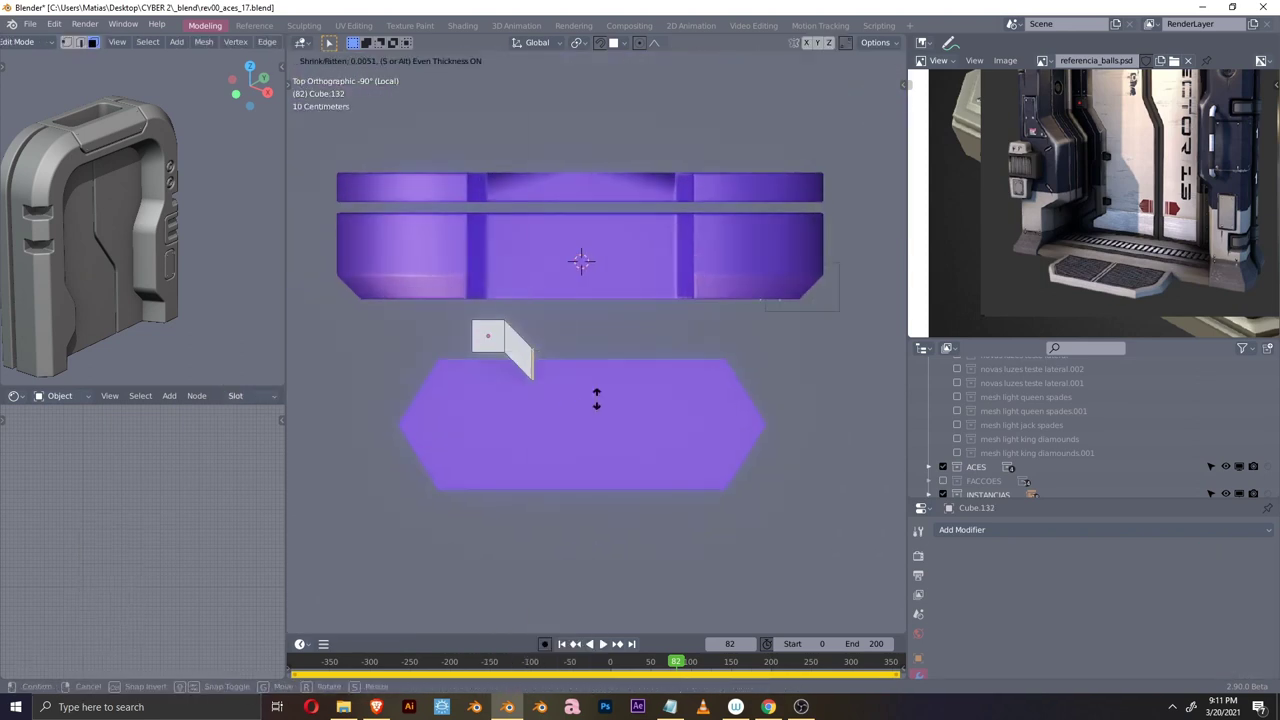
click(482, 331)
key(Tab)
mouse_move(482, 331)
middle_down()
mouse_move(675, 385)
mouse_move(700, 332)
middle_up()
- Cut a notch out of the plate with a boolean difference cutter
shift+click(675, 385)
key(ctrl+minus)
key(g)
click(626, 369)
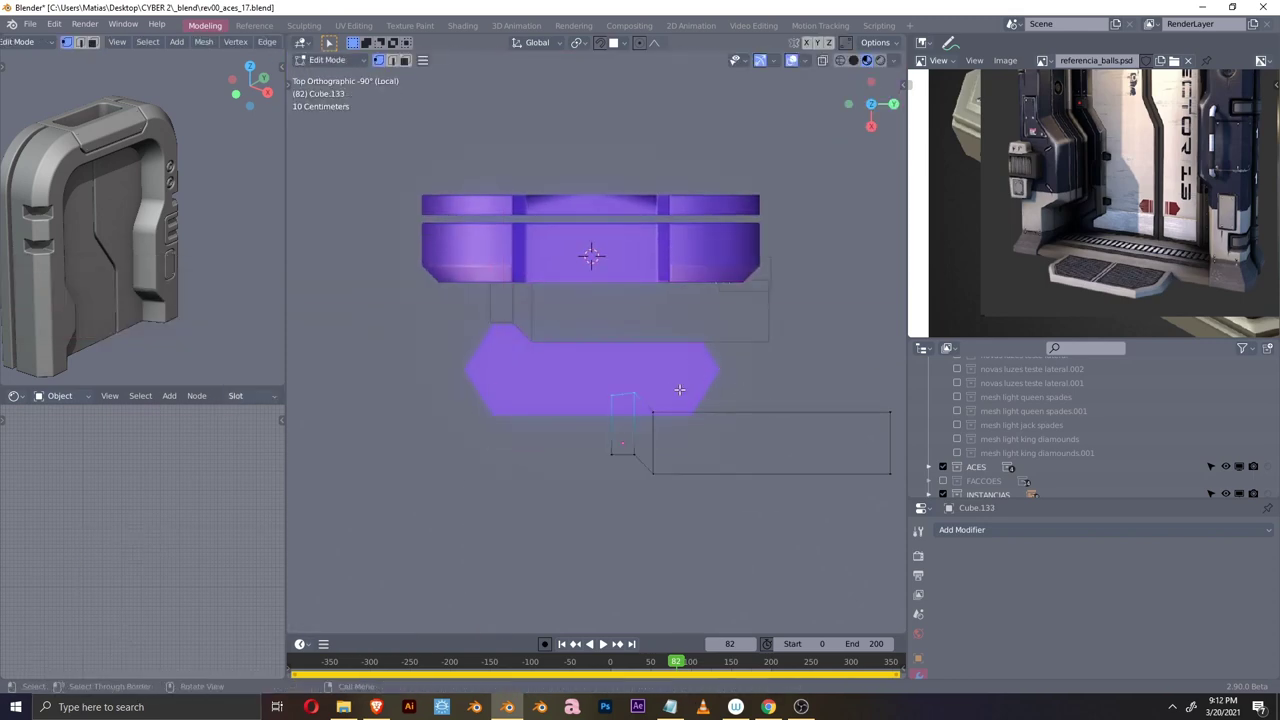
key(ctrl+minus)
middle_drag(709, 452, 733, 367)
scroll(668, 408, down, 3)
scroll(681, 415, up, 4)
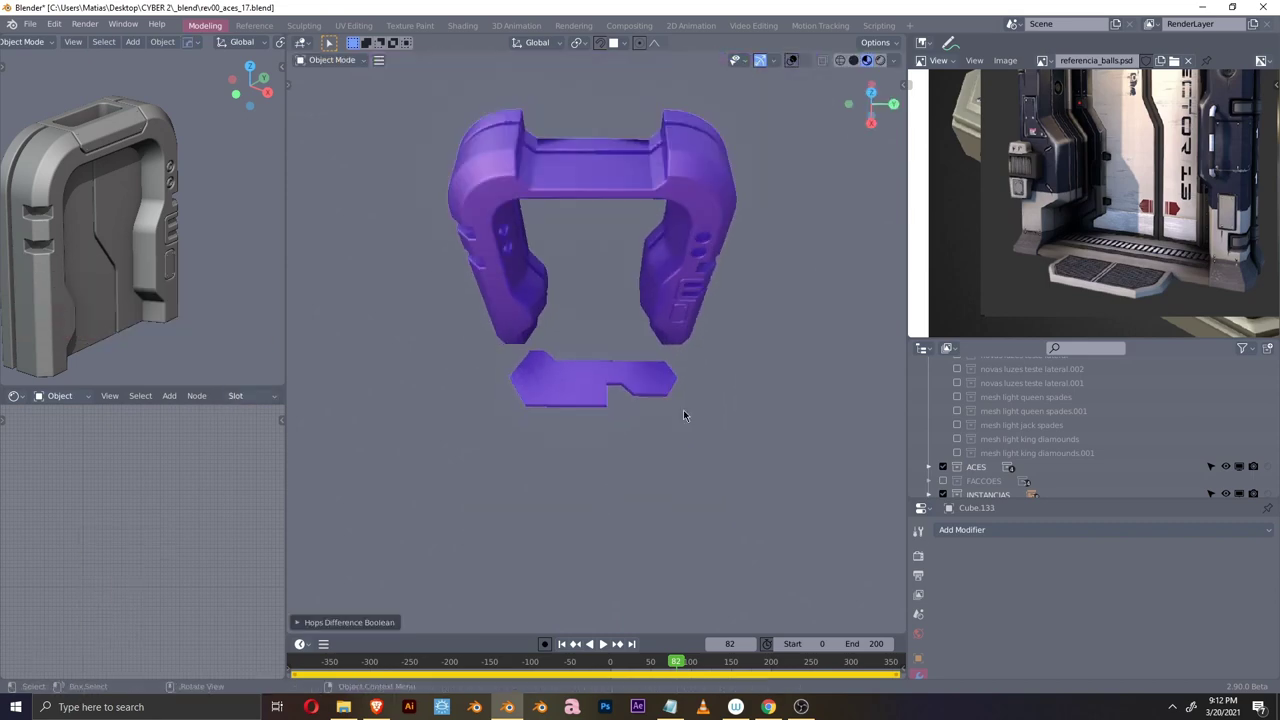
- Bevel the plate and Smart Apply its boolean cuts
click(675, 412)
key(ctrl+b)
scroll(665, 390, down, 2)
key(q)
click(752, 549)
middle_drag(752, 549, 632, 403)
- Extract the plate's edge as a curve and bevel it into a raised trim
key(2)
middle_drag(708, 336, 606, 416)
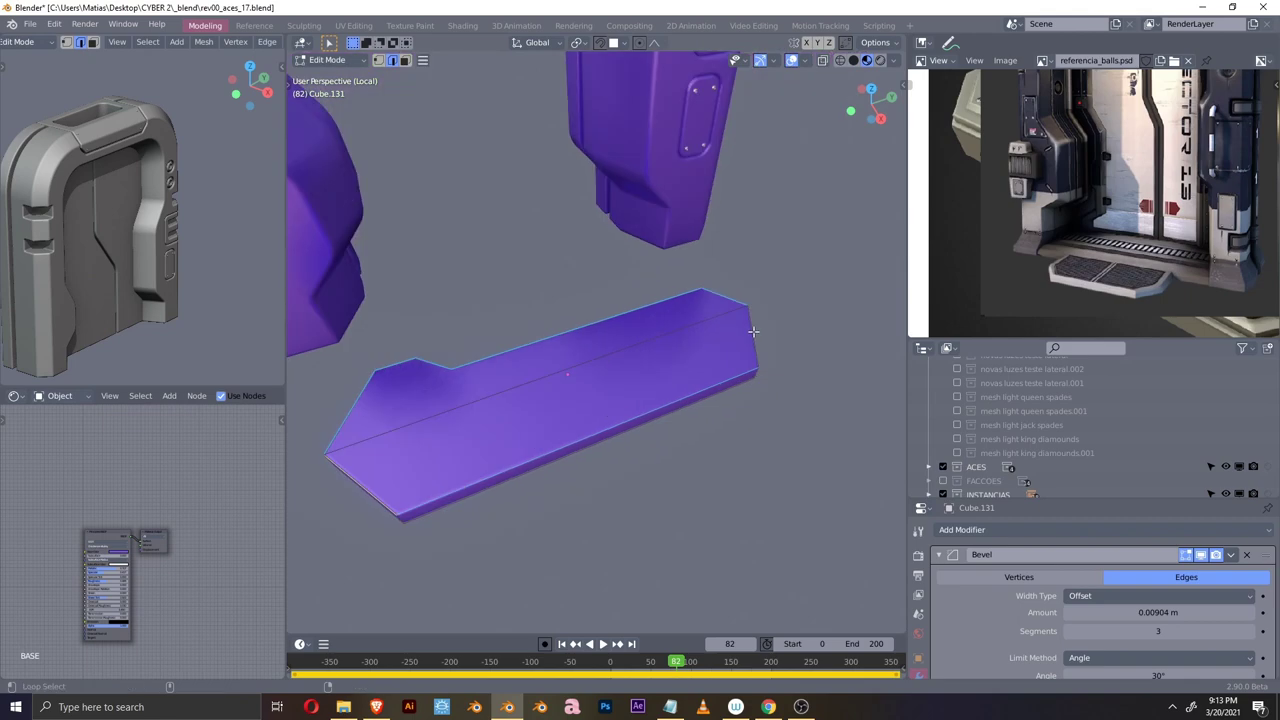
click(696, 314)
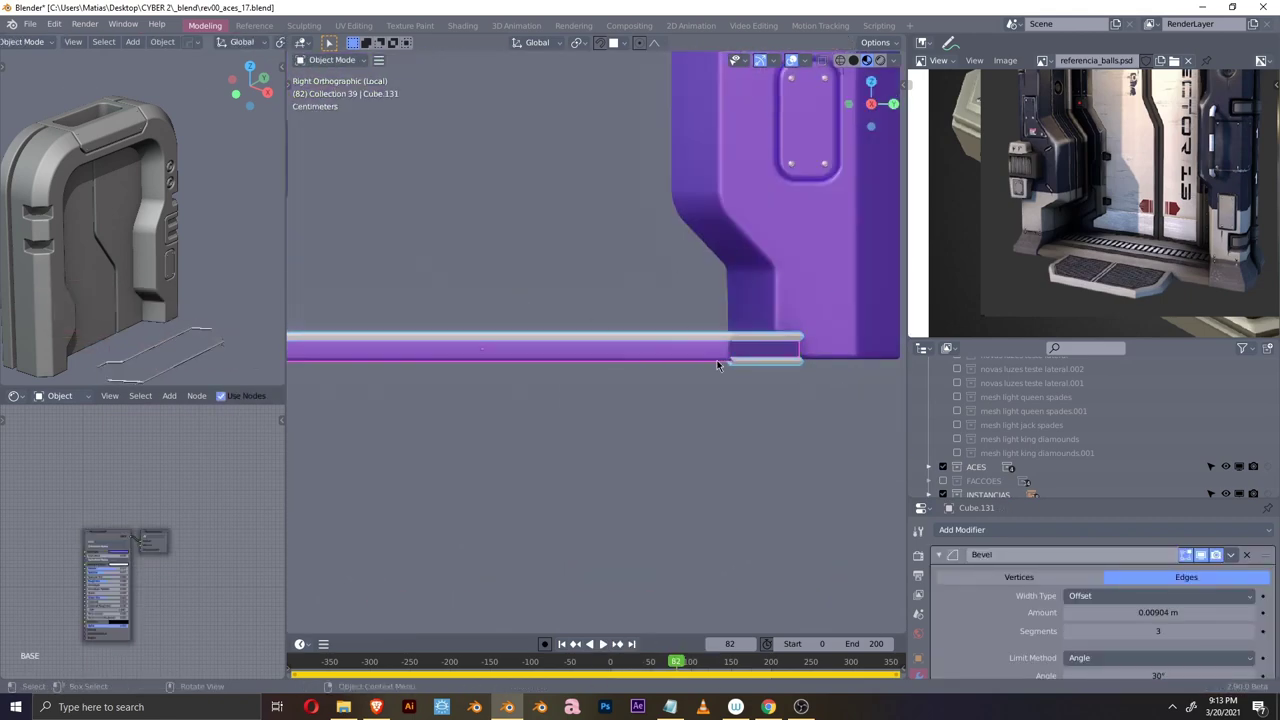
right_click(619, 436)
click(620, 452)
scroll(769, 405, down, 3)
scroll(668, 358, up, 1)
key(ctrl+Tab)
click(668, 358)
mouse_move(668, 358)
middle_down()
mouse_move(537, 277)
mouse_move(586, 514)
middle_up()
- Return to Object Mode and move the object along the X axis
key(ctrl+Tab)
click(506, 449)
middle_drag(506, 449, 694, 411)
key(g)
key(x)
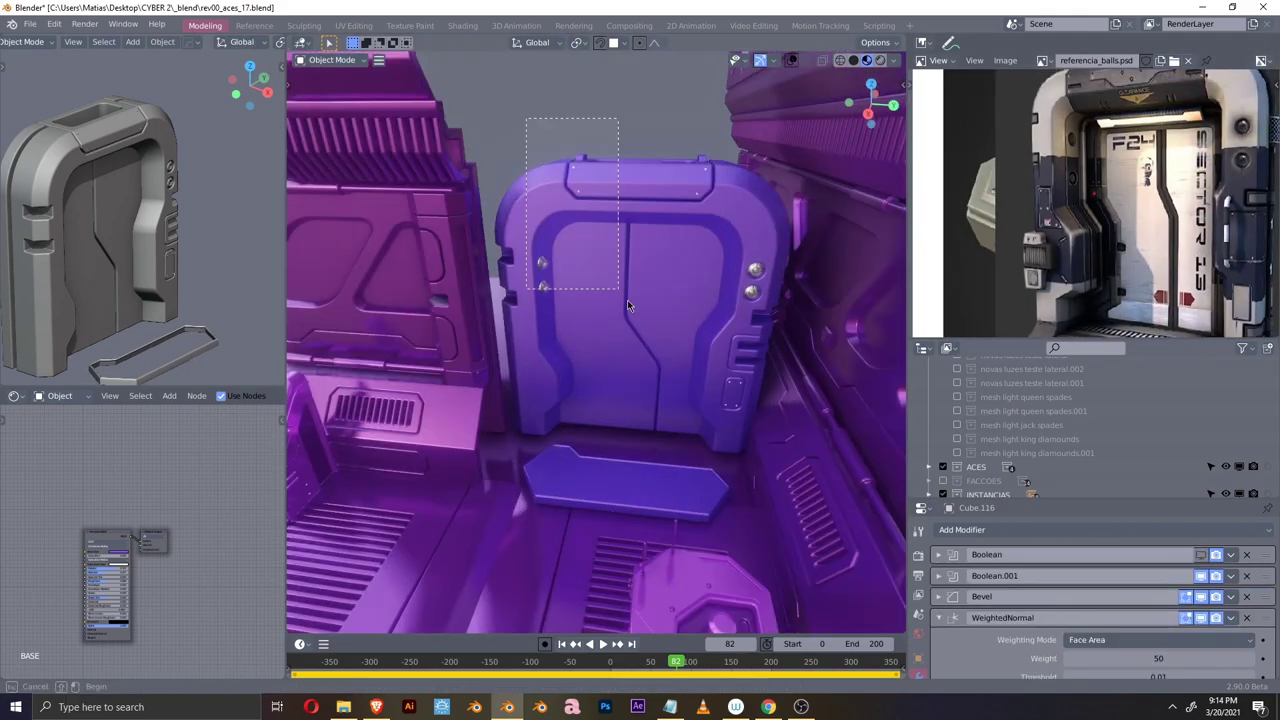
- Isolate the new cube, shift it along X, and scale it across the frame's top
key(KP_Divide)
scroll(635, 309, up, 5)
key(g)
key(x)
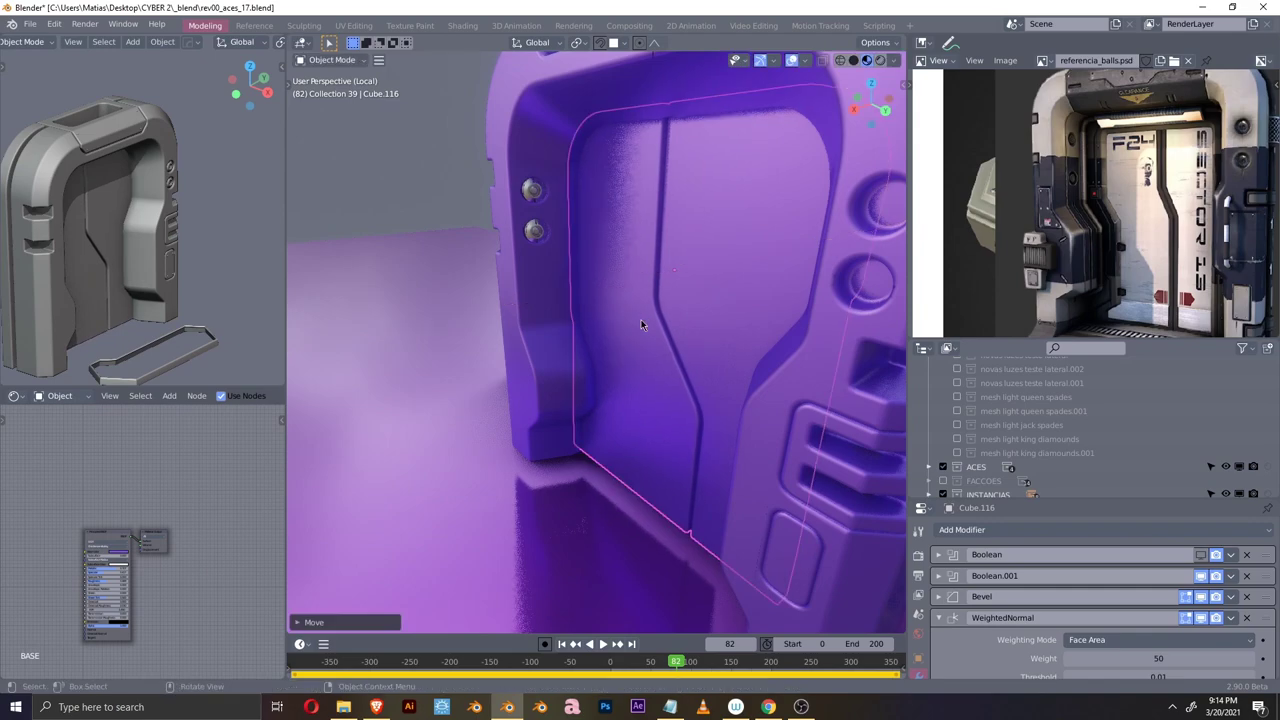
scroll(641, 324, down, 5)
mouse_move(607, 318)
middle_down()
mouse_move(613, 343)
mouse_move(730, 327)
middle_up()
key(s)
key(x)
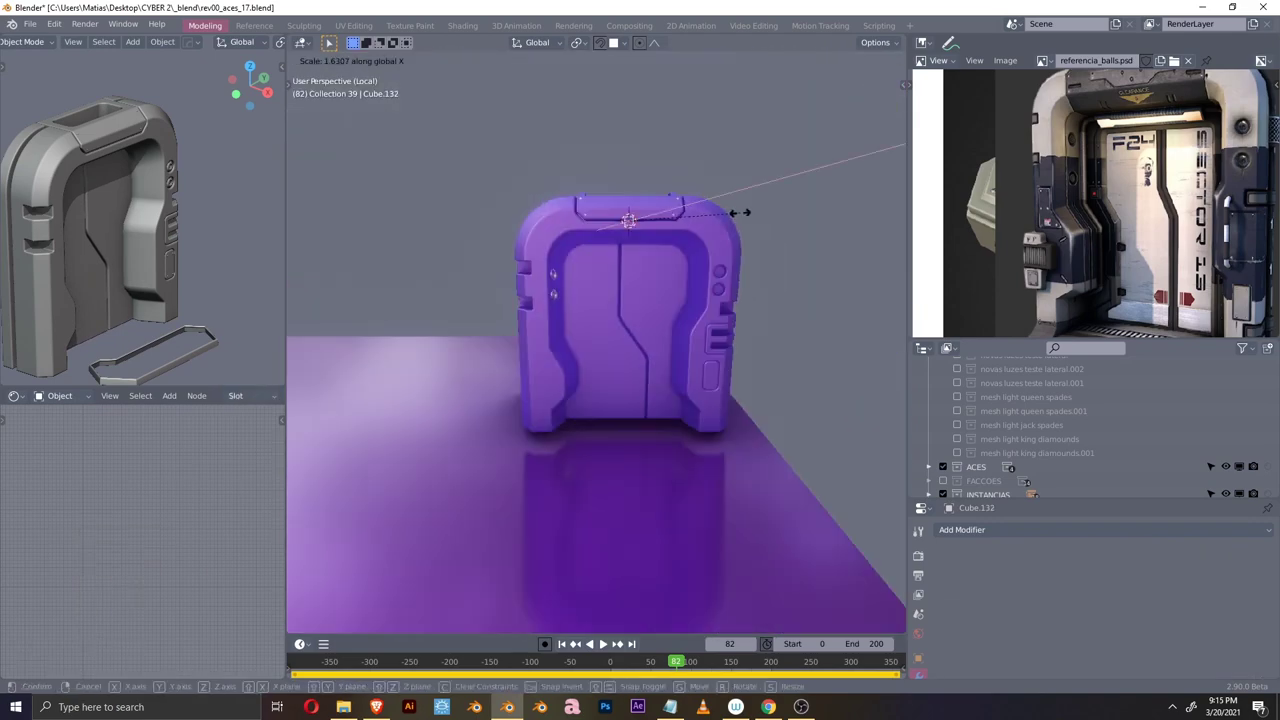
click(739, 212)
- Position the cube over the frame top and boolean-difference it into the frame
key(KP_1)
mouse_move(739, 212)
middle_down()
mouse_move(680, 150)
mouse_move(622, 259)
mouse_move(600, 270)
middle_up()
key(KP_7)
key(g)
key(x)
click(622, 259)
scroll(622, 259, down, 3)
key(ctrl+KP_Subtract)
- Edit the cutter and shift it along Y to set the groove's placement
key(Tab)
key(Tab)
scroll(589, 277, up, 4)
key(g)
key(y)
click(625, 331)
middle_drag(625, 331, 553, 307)
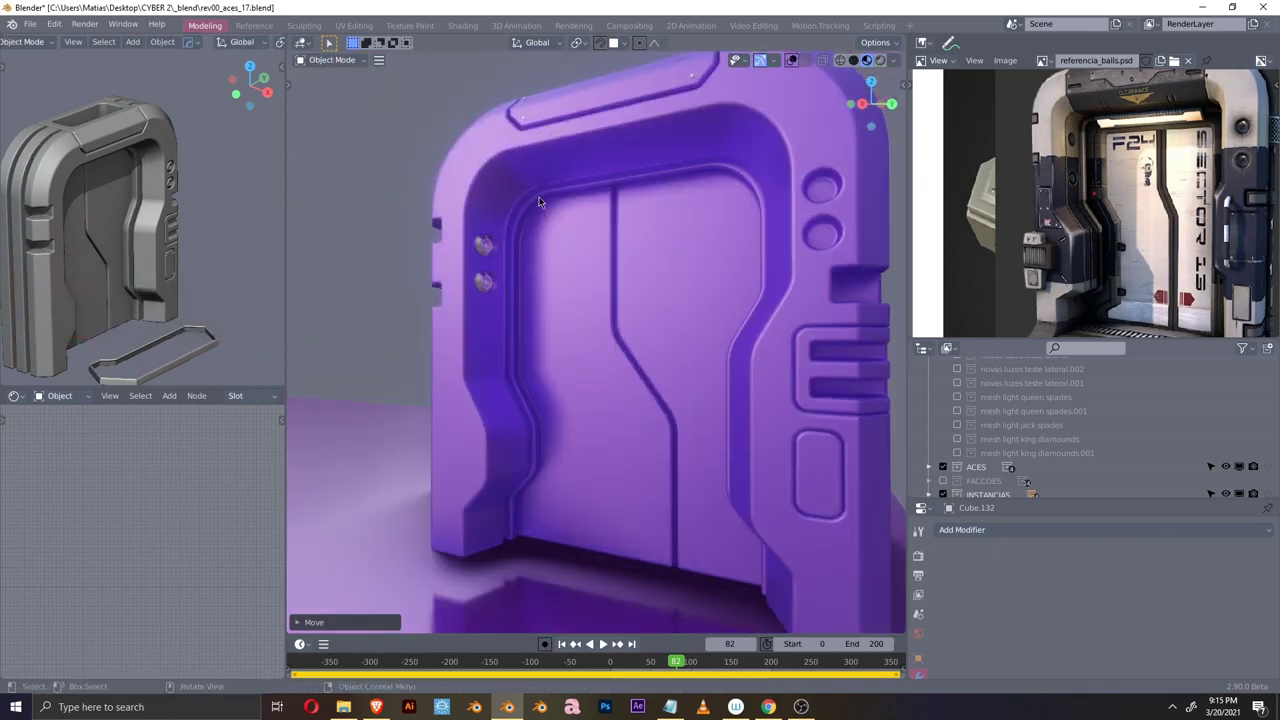
key(ctrl+shift+b)
- Recalculate the door frame's face normals with Shift+N, then search F3 for 'back'
click(643, 372)
key(Tab)
middle_drag(555, 388, 578, 262)
scroll(578, 262, up, 3)
key(Tab)
mouse_move(640, 300)
middle_down()
mouse_move(661, 333)
mouse_move(614, 372)
mouse_move(614, 432)
middle_up()
key(shift+n)
mouse_move(557, 328)
middle_down()
mouse_move(660, 277)
mouse_move(477, 257)
mouse_move(597, 363)
middle_up()
key(F3)
text(back)
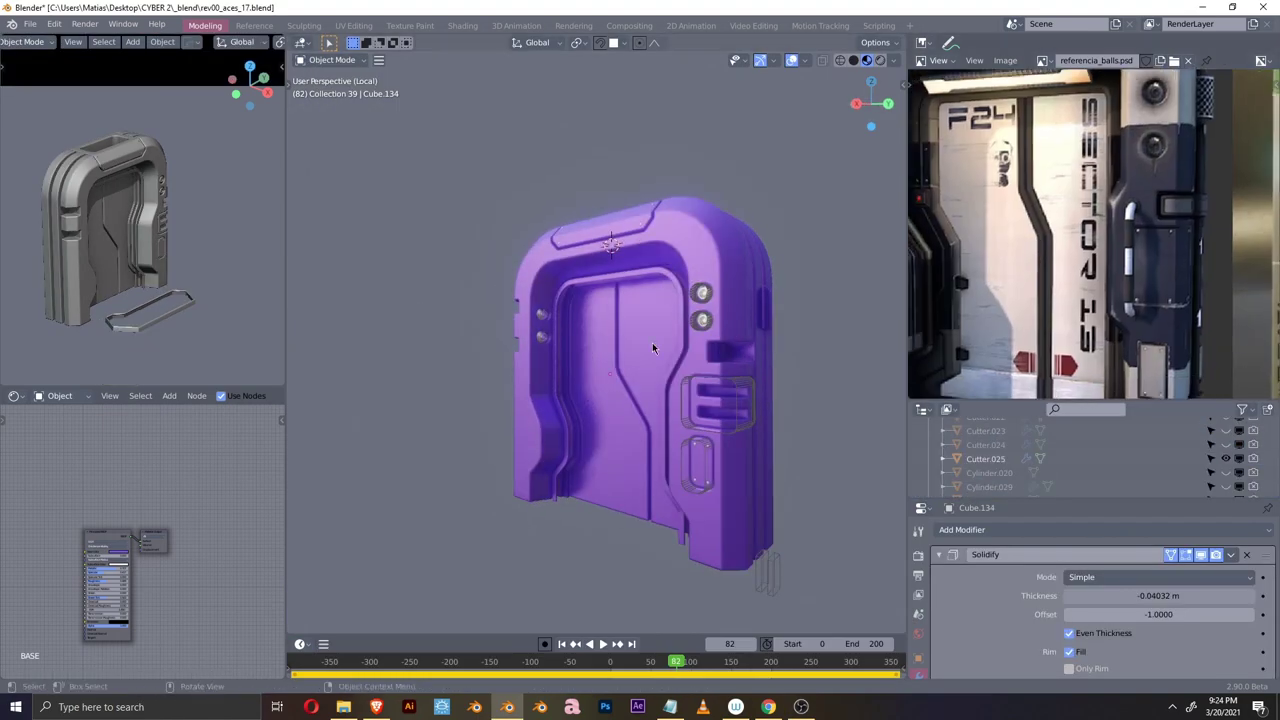
- Add a small beveled cylinder knob on the door's side and duplicate it lower down
scroll(665, 375, up, 5)
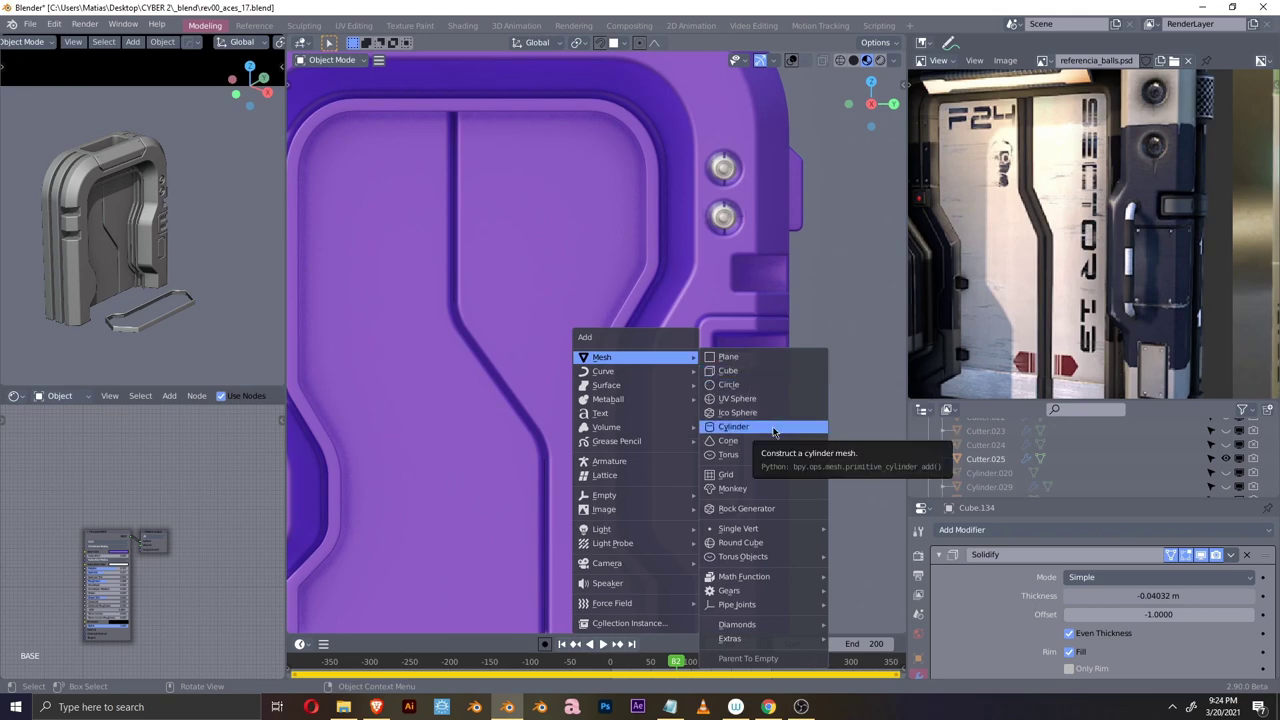
click(773, 431)
scroll(775, 379, up, 5)
middle_drag(775, 379, 638, 341)
key(Tab)
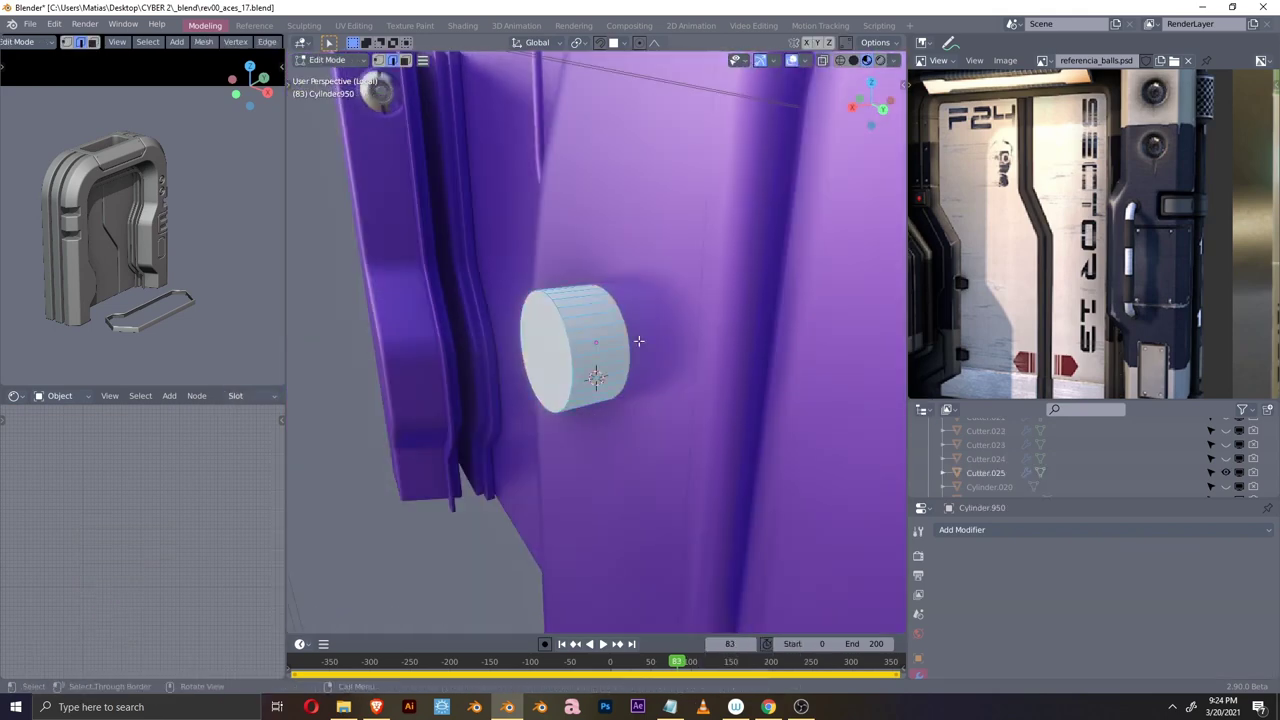
key(ctrl+b)
key(KP_Divide)
key(shift+d)
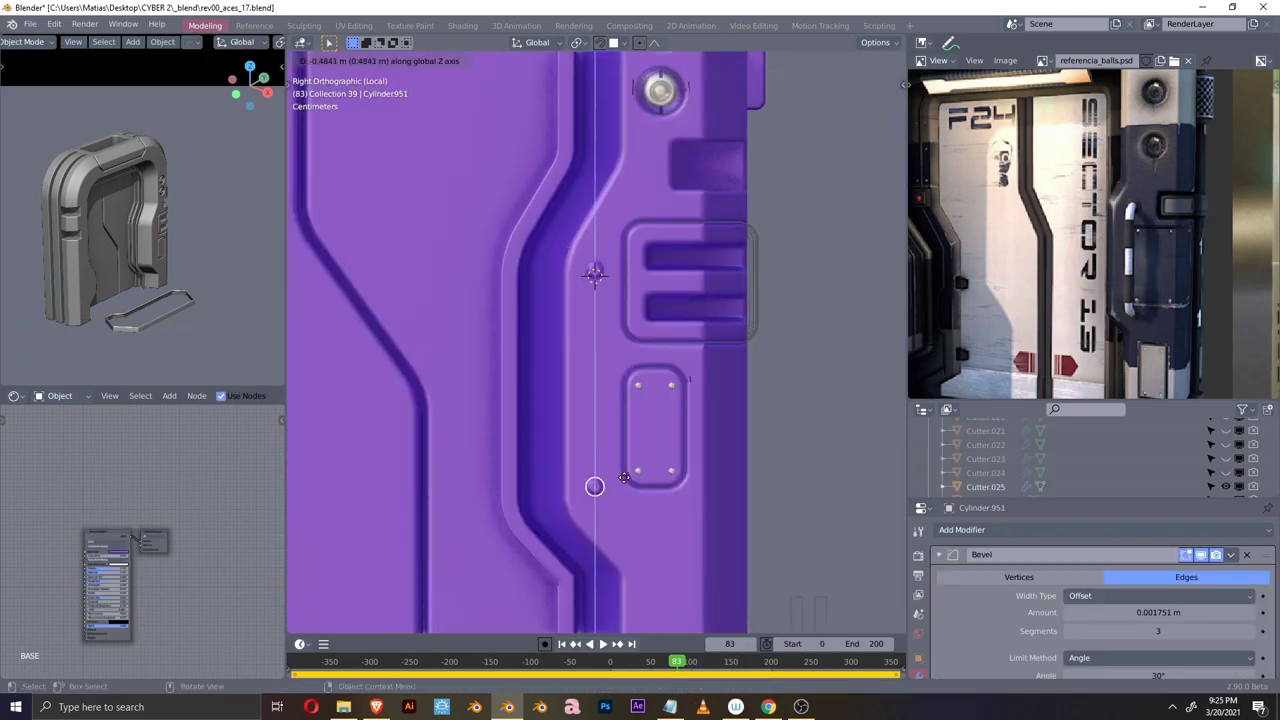
click(603, 402)
key(KP_Divide)
- Add a NURBS path between the knobs, shape its points, and convert it into a tube
key(shift+a)
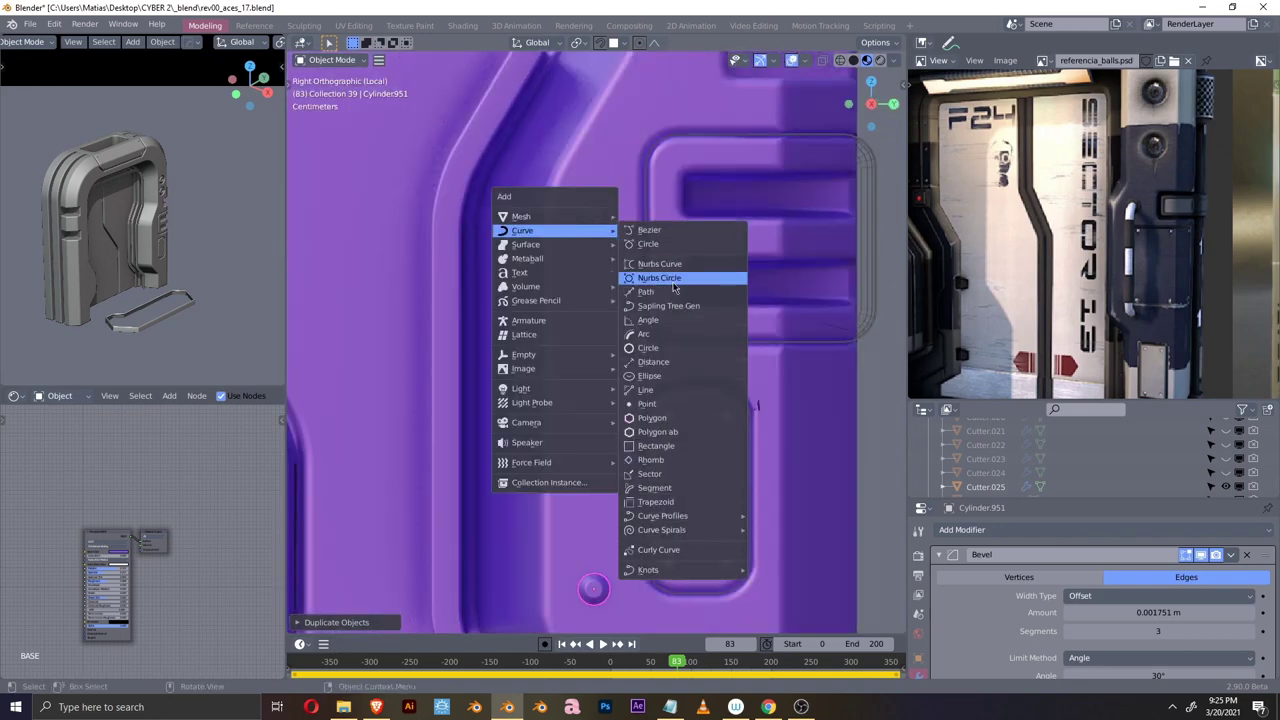
click(646, 291)
key(Tab)
key(g)
key(x)
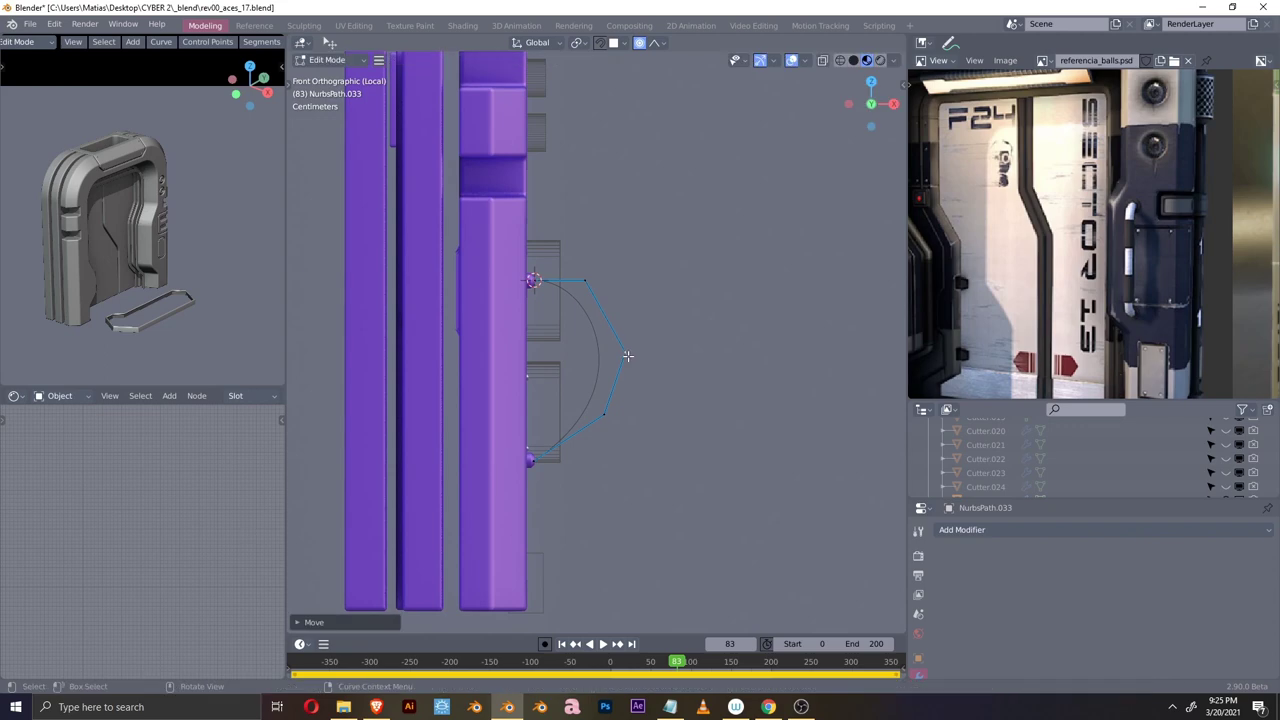
key(g)
key(z)
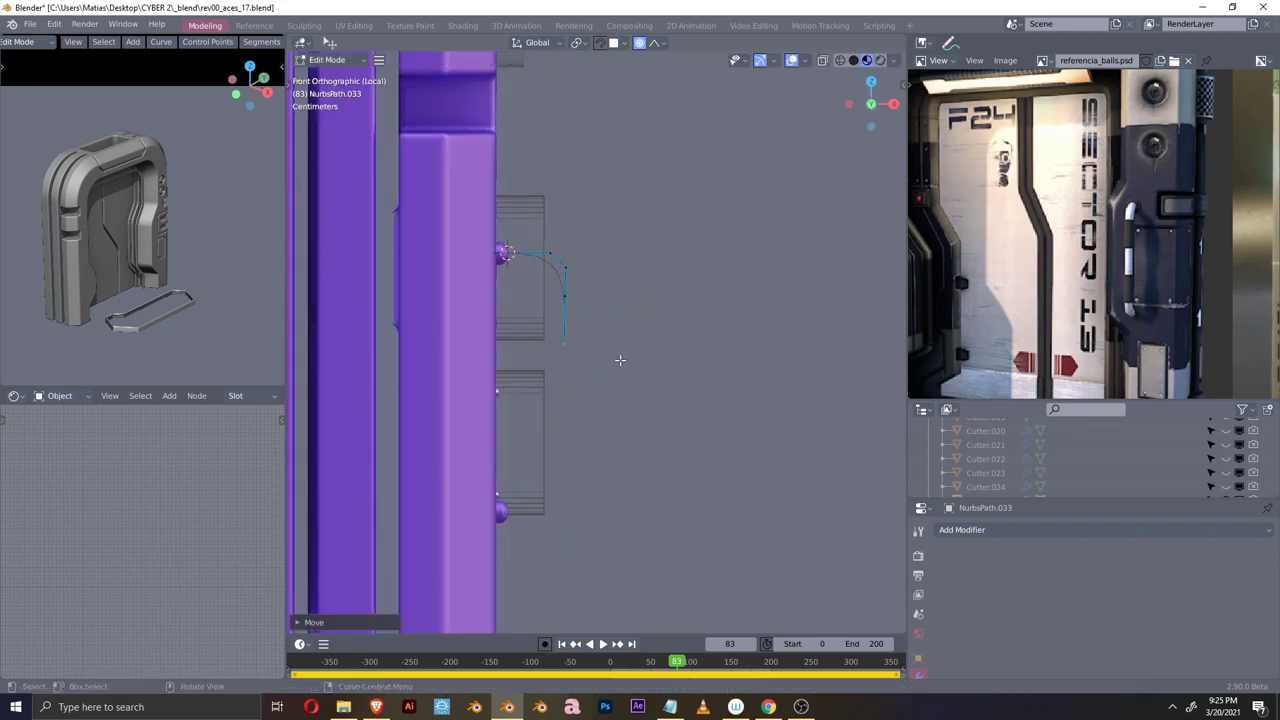
scroll(620, 360, up, 2)
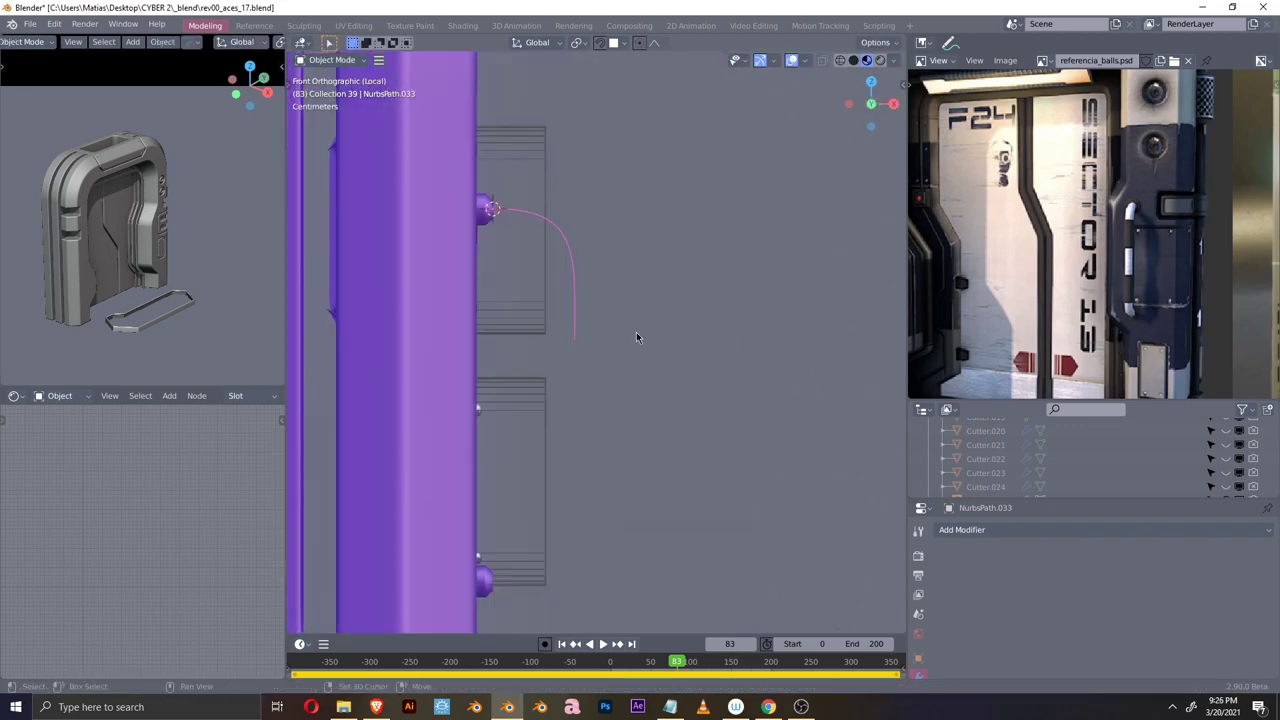
middle_drag(680, 386, 634, 288)
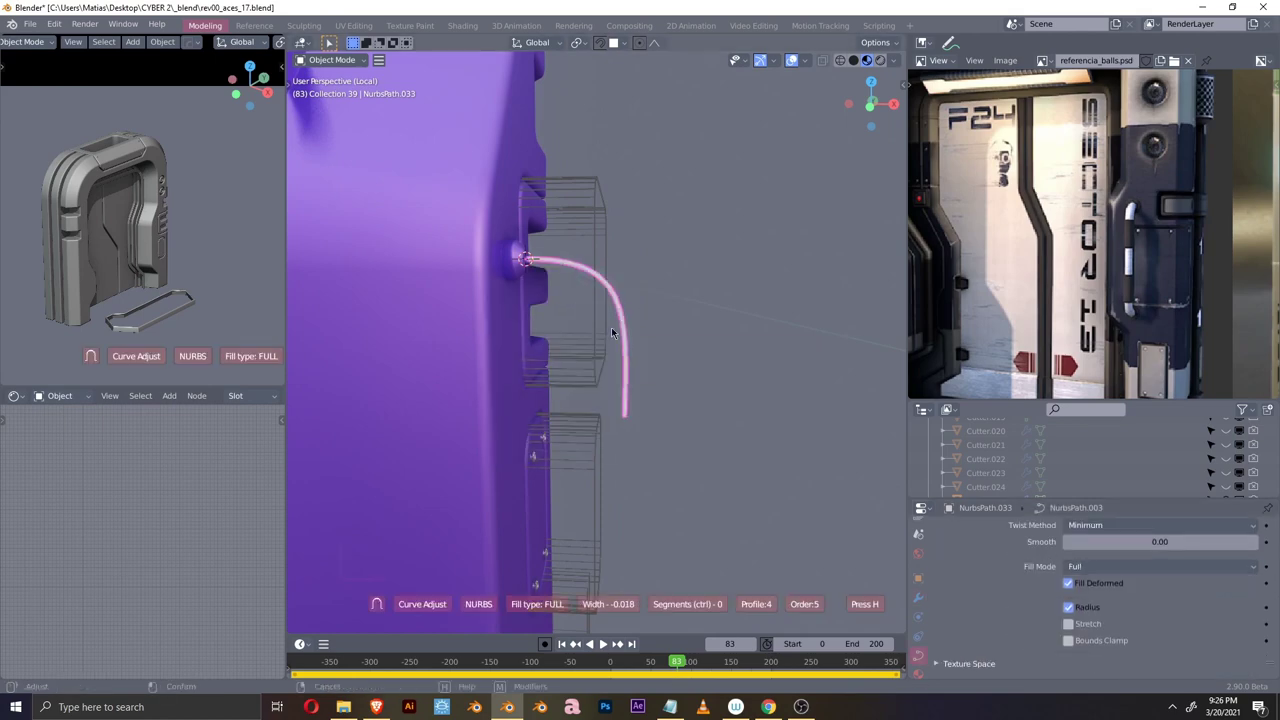
click(609, 333)
middle_drag(609, 333, 543, 357)
key(KP_1)
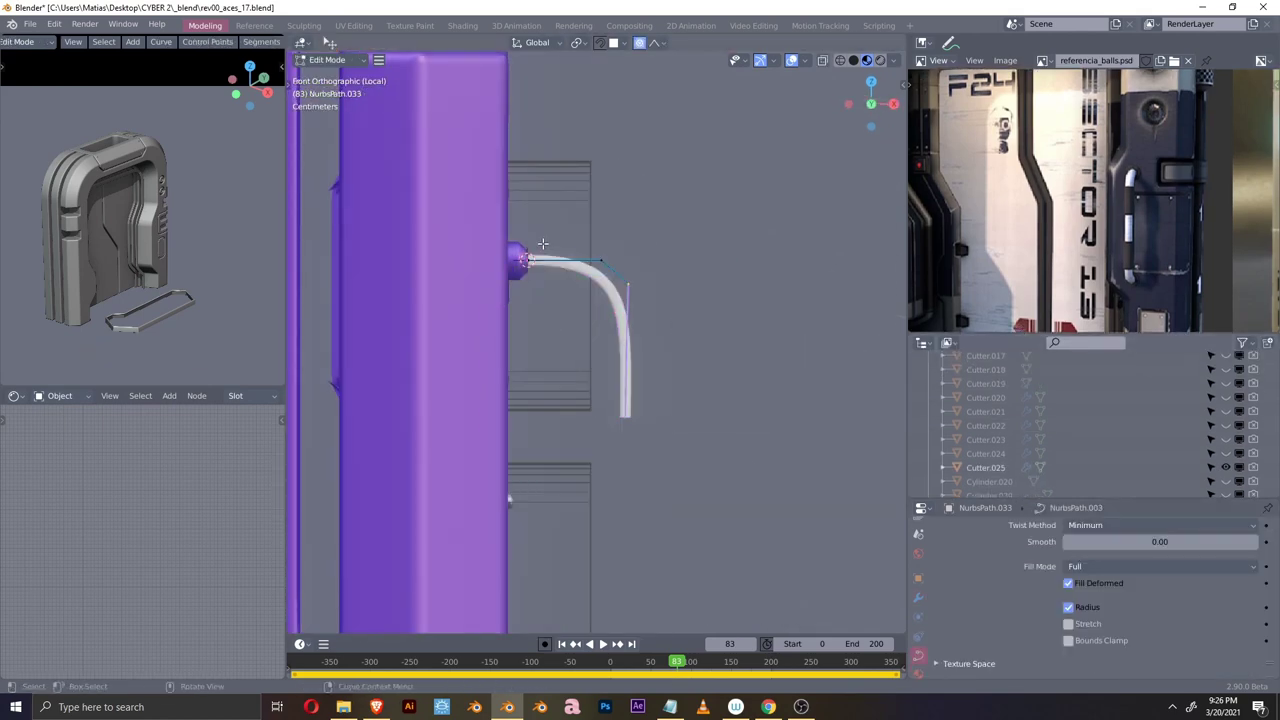
- Mirror the pipe across the door
scroll(638, 267, up, 2)
scroll(650, 358, up, 3)
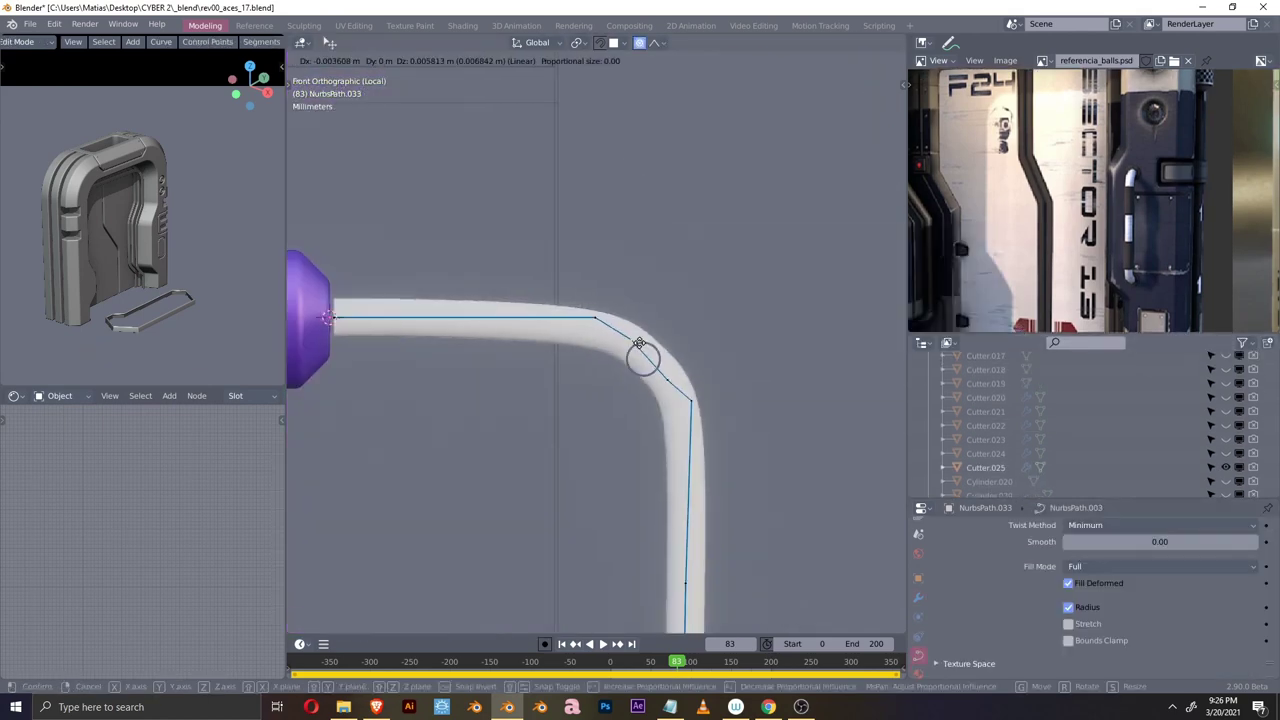
scroll(607, 235, down, 5)
middle_drag(500, 300, 486, 337)
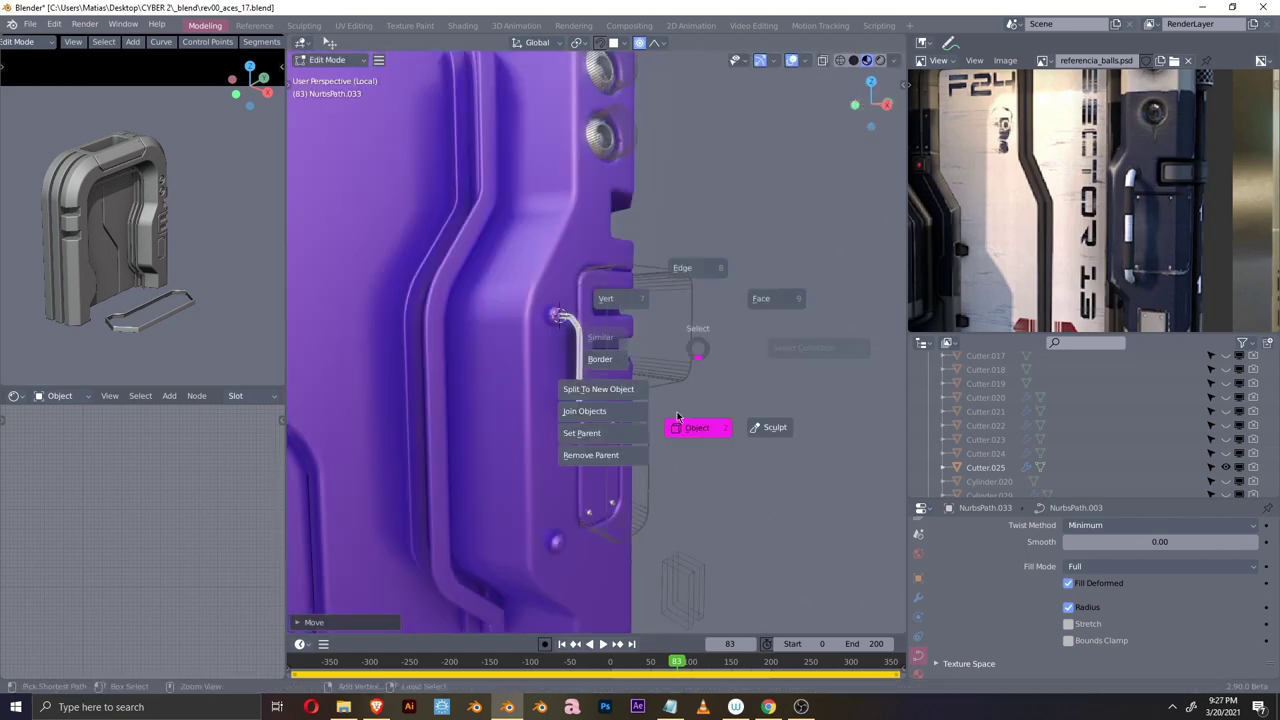
click(486, 337)
key(alt+x)
middle_drag(398, 160, 480, 250)
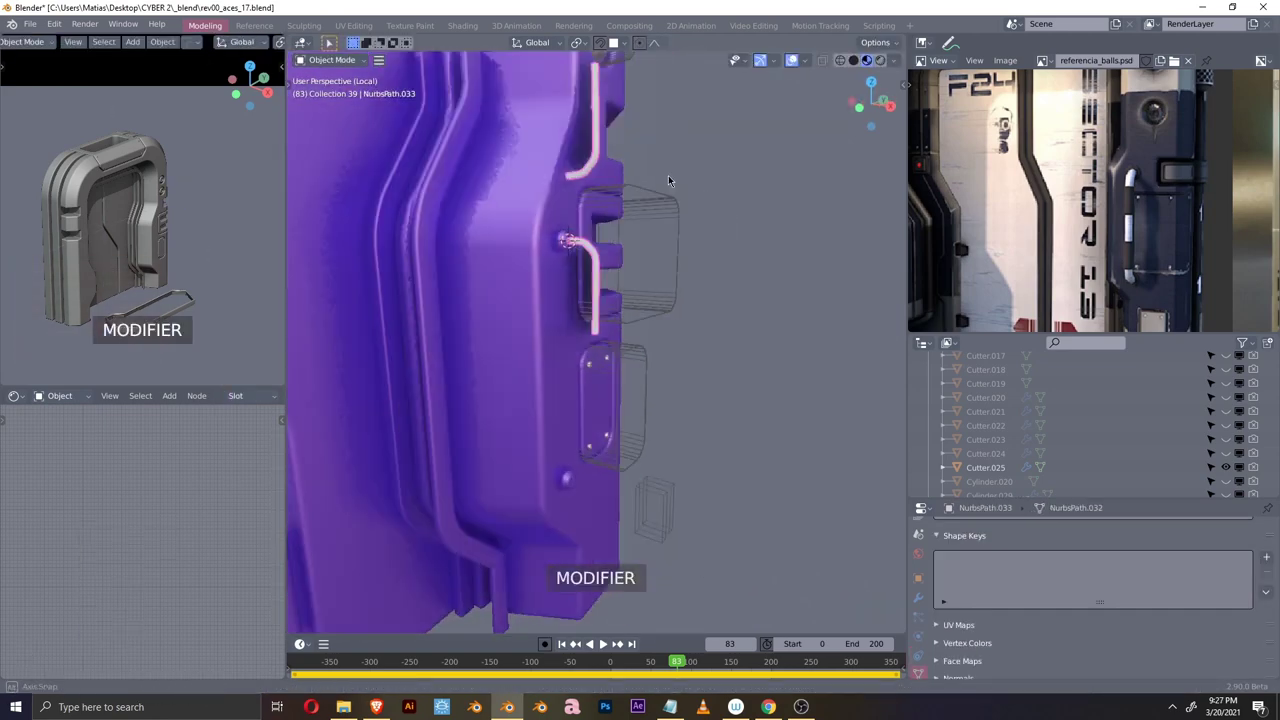
key(Escape)
- Select the middle section of the pipe in vertex mode
key(Tab)
click(523, 171)
shift+middle_drag(626, 67, 626, 195)
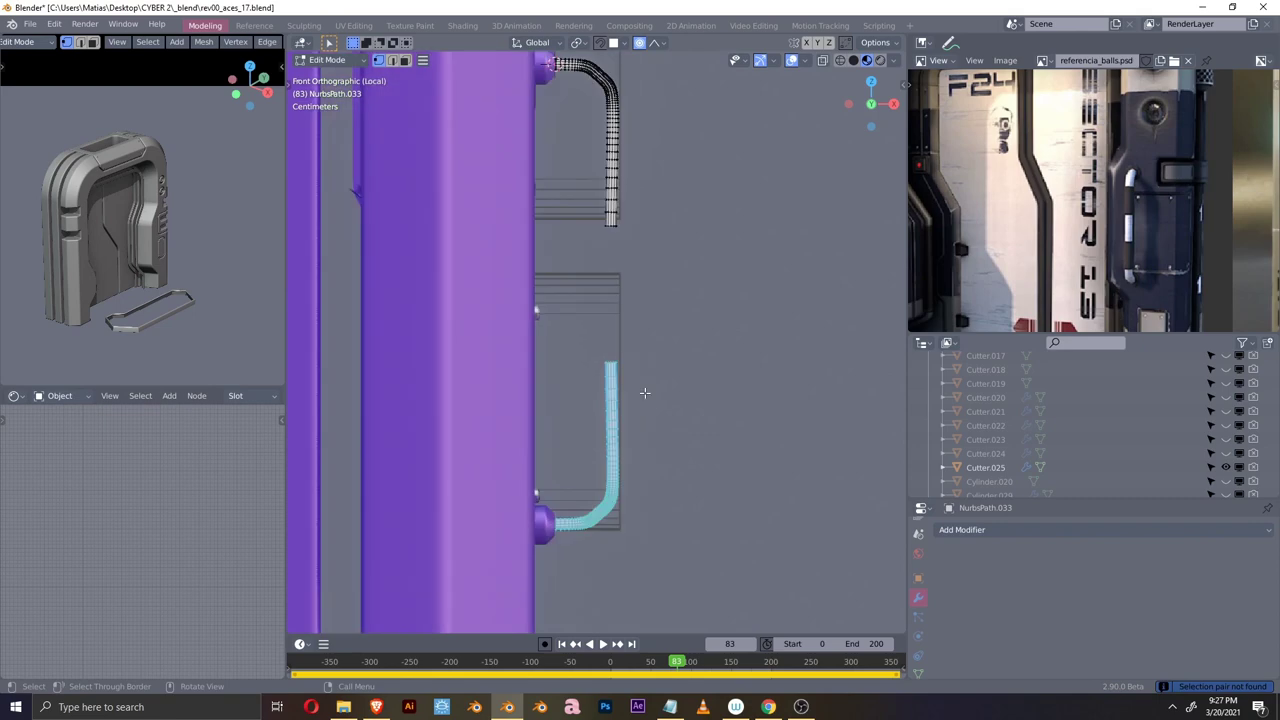
key(Tab)
mouse_move(680, 281)
middle_down()
mouse_move(700, 377)
mouse_move(694, 349)
middle_up()
scroll(700, 377, up, 3)
click(598, 343)
click(598, 343)
key(Tab)
middle_drag(598, 343, 604, 323)
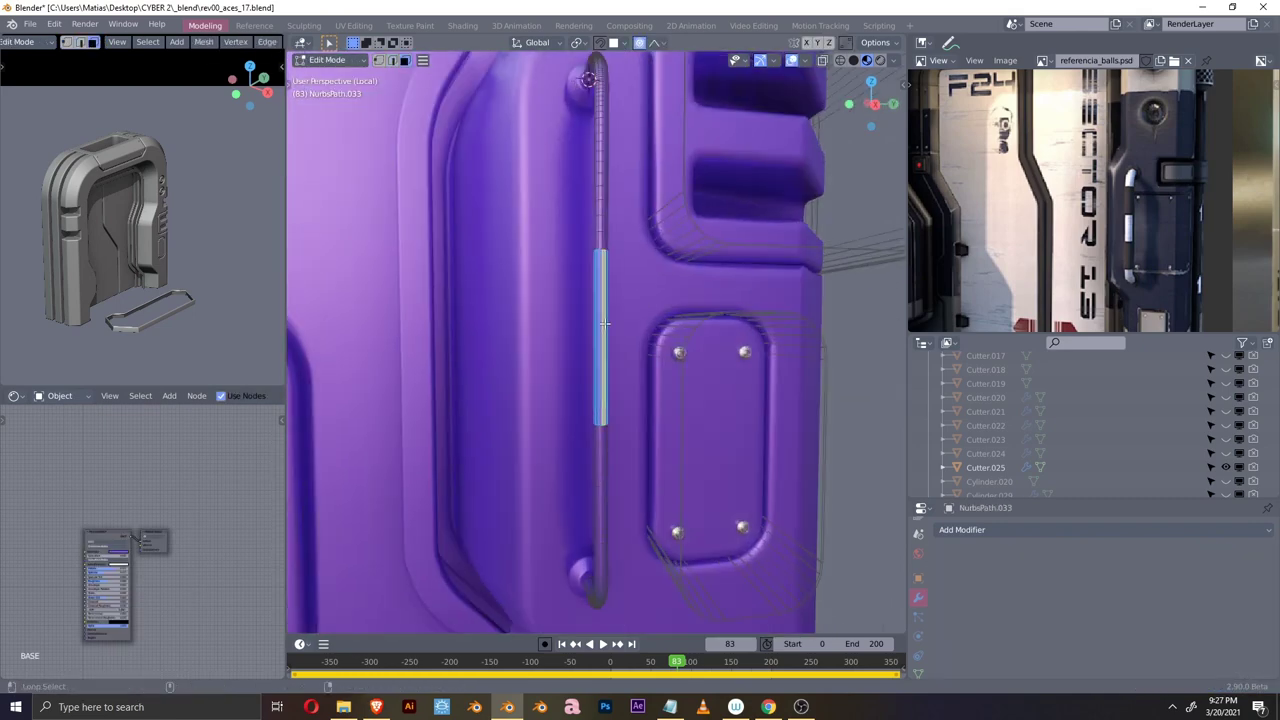
middle_drag(645, 72, 566, 214)
- Bevel the pipe, add Subdivision smoothing, and slide in a loop cut for the sleeve
key(Tab)
scroll(623, 369, up, 3)
key(ctrl+b)
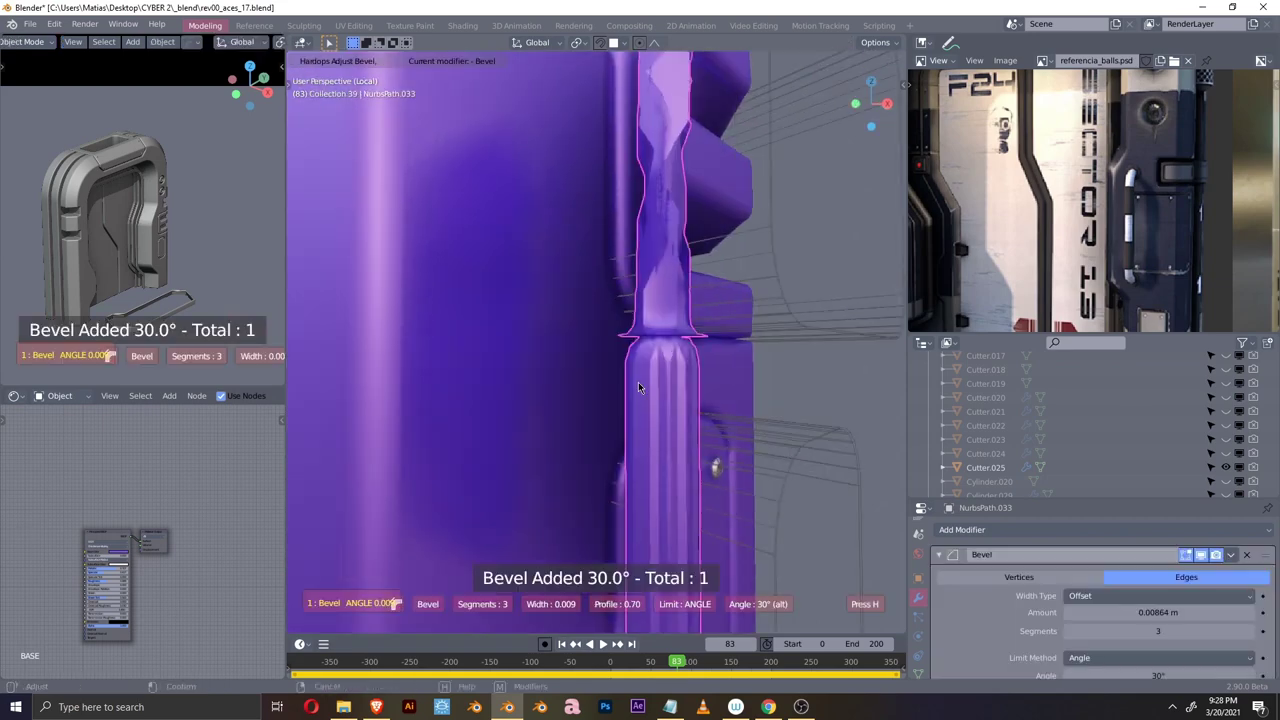
right_click(645, 380)
key(ctrl+1)
middle_drag(645, 380, 618, 383)
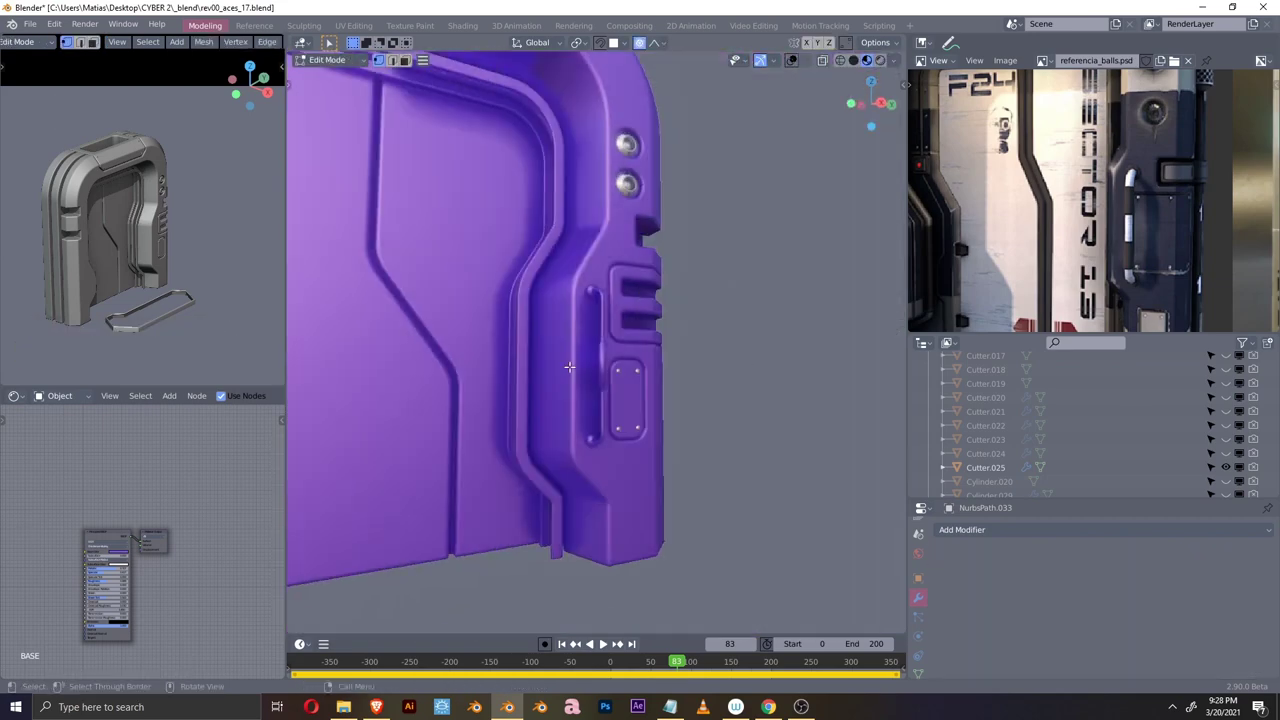
click(607, 288)
middle_drag(607, 288, 719, 334)
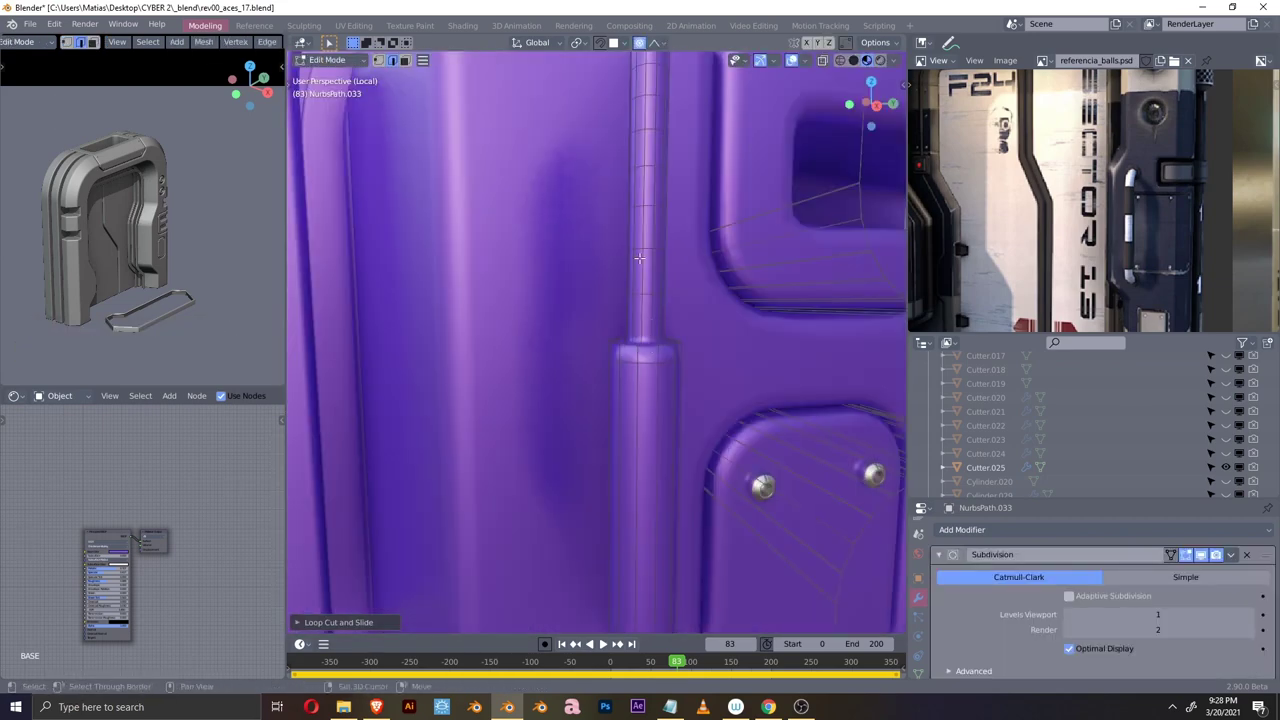
key(Tab)
- Check the door with its finished pipe from the front and in perspective
key(KP_1)
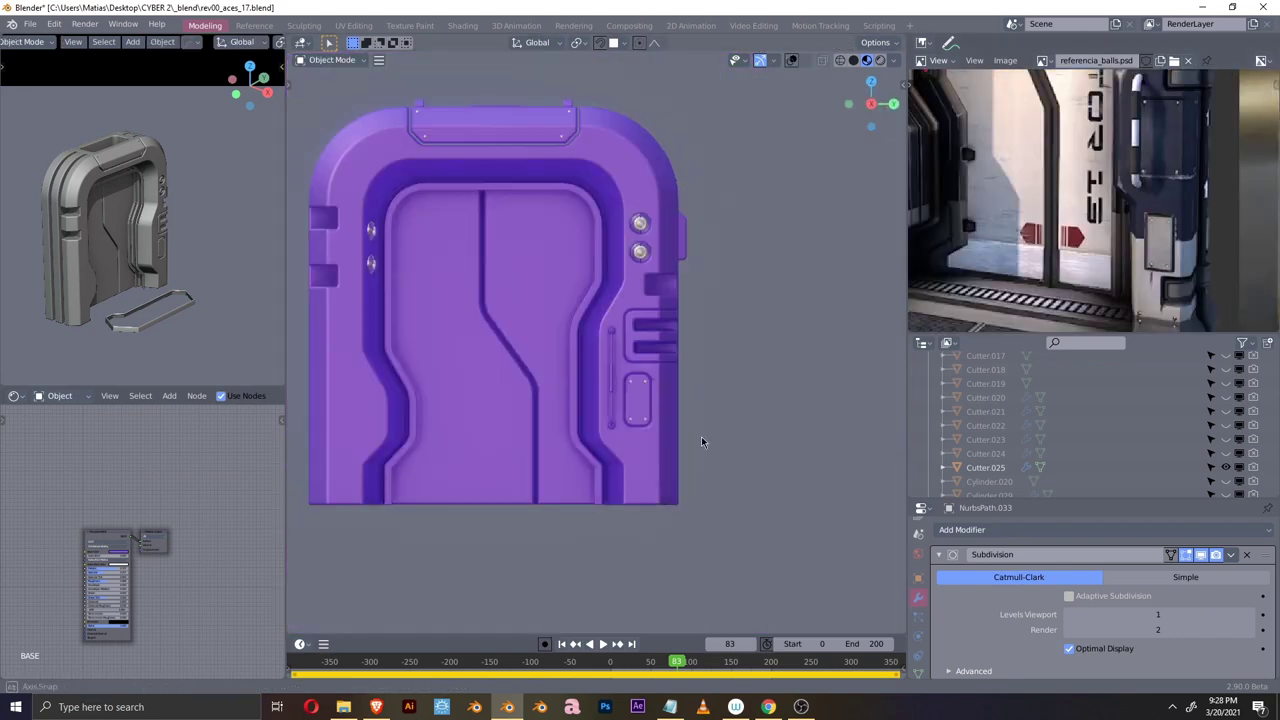
scroll(648, 317, up, 3)
scroll(622, 278, up, 2)
click(622, 278)
click(875, 308)
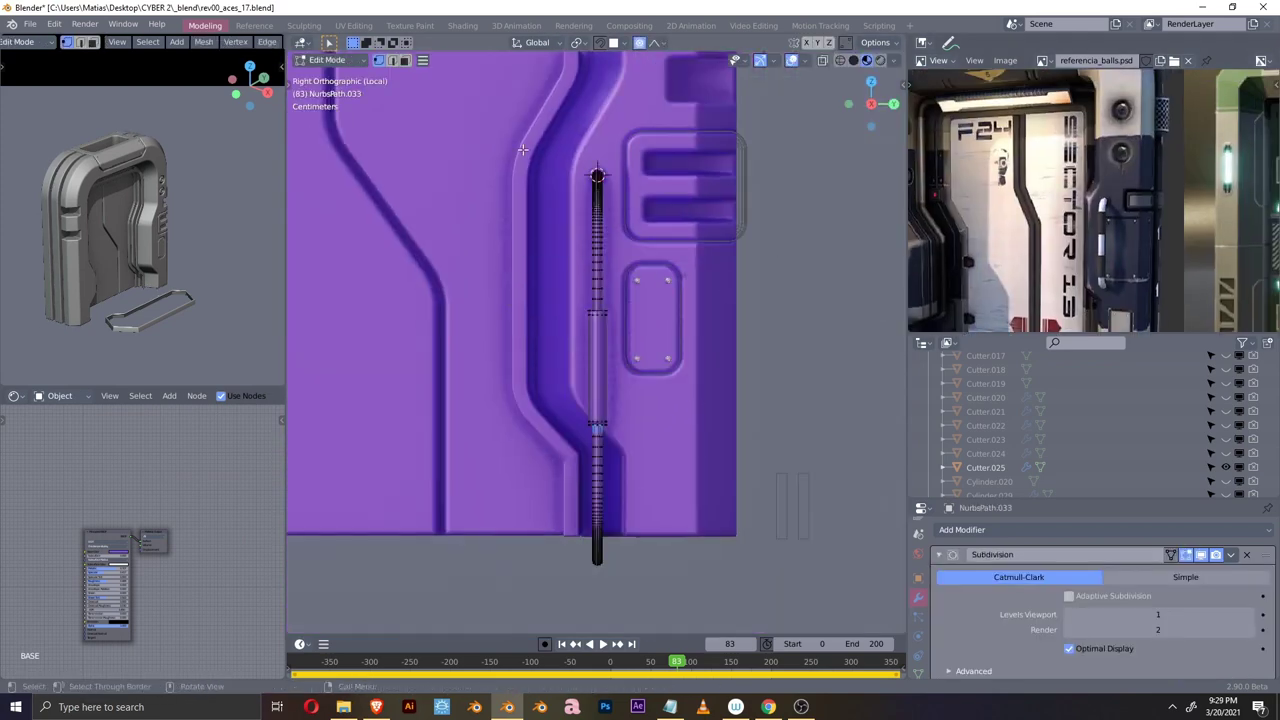
scroll(671, 480, down, 2)
mouse_move(671, 480)
middle_down()
mouse_move(680, 214)
mouse_move(653, 287)
middle_up()
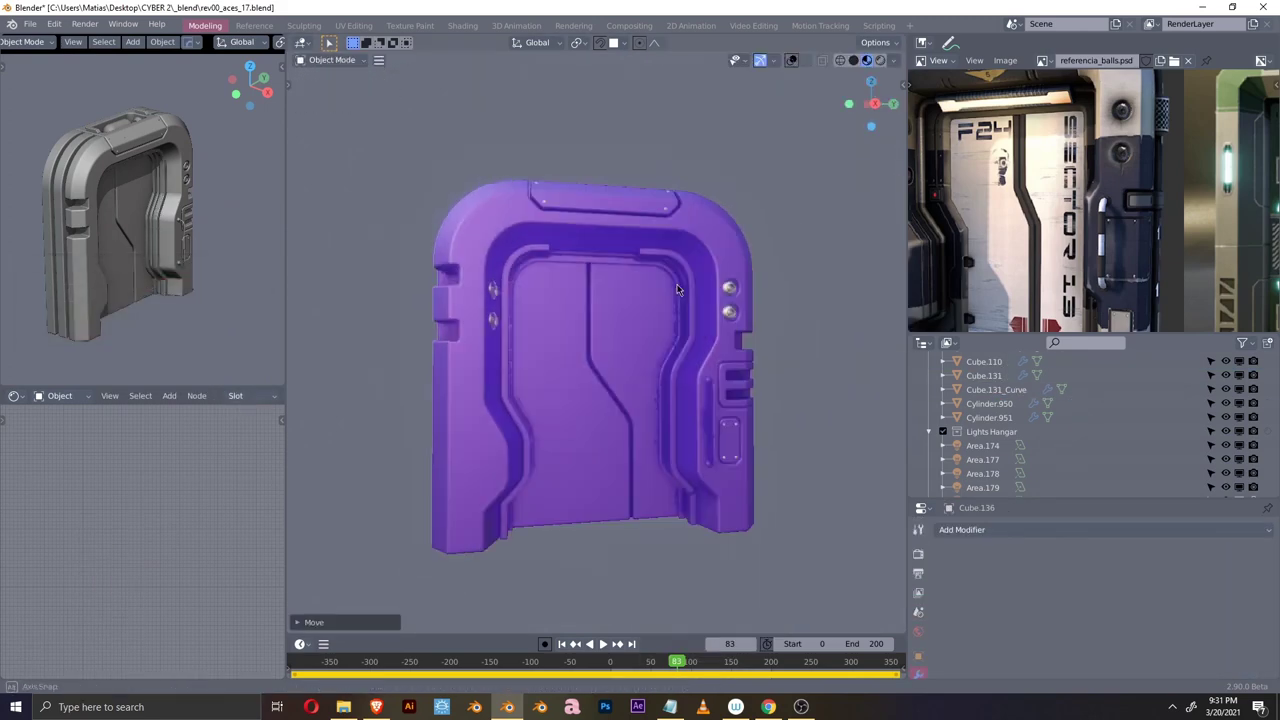
- Move the box cutter down along Z to cut a notch into the door's side
middle_drag(645, 292, 672, 338)
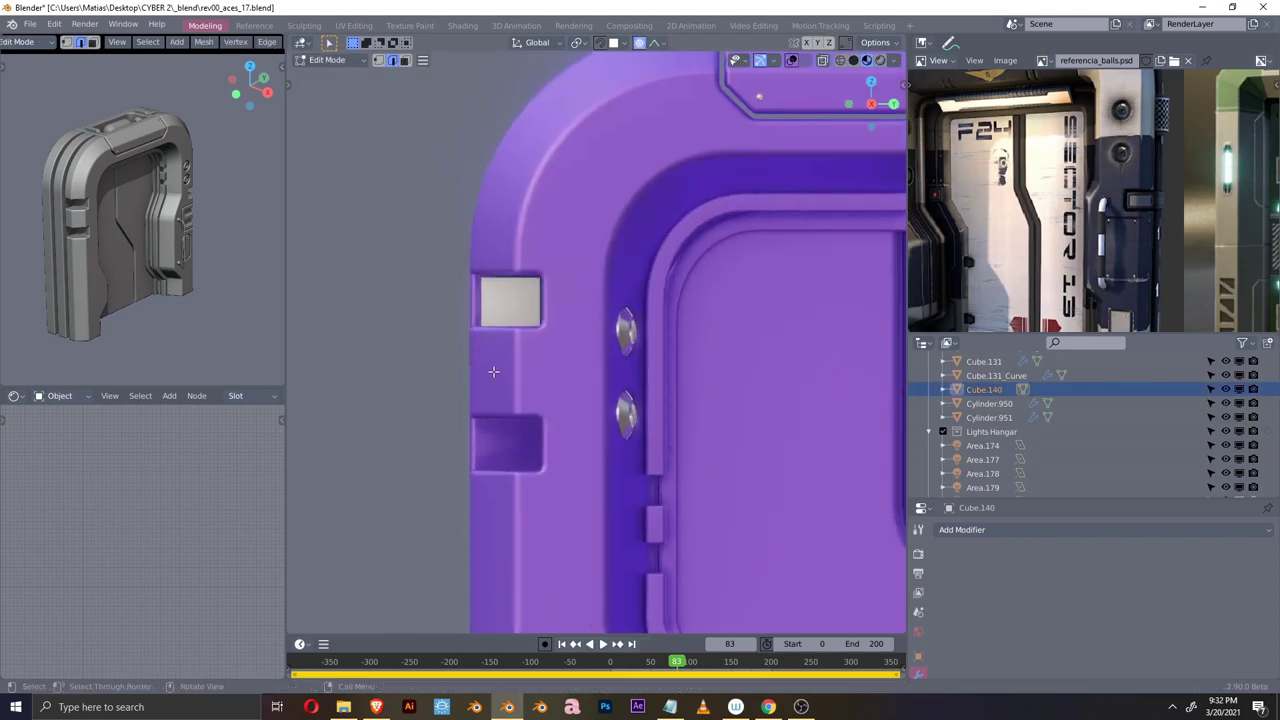
middle_drag(493, 371, 631, 344)
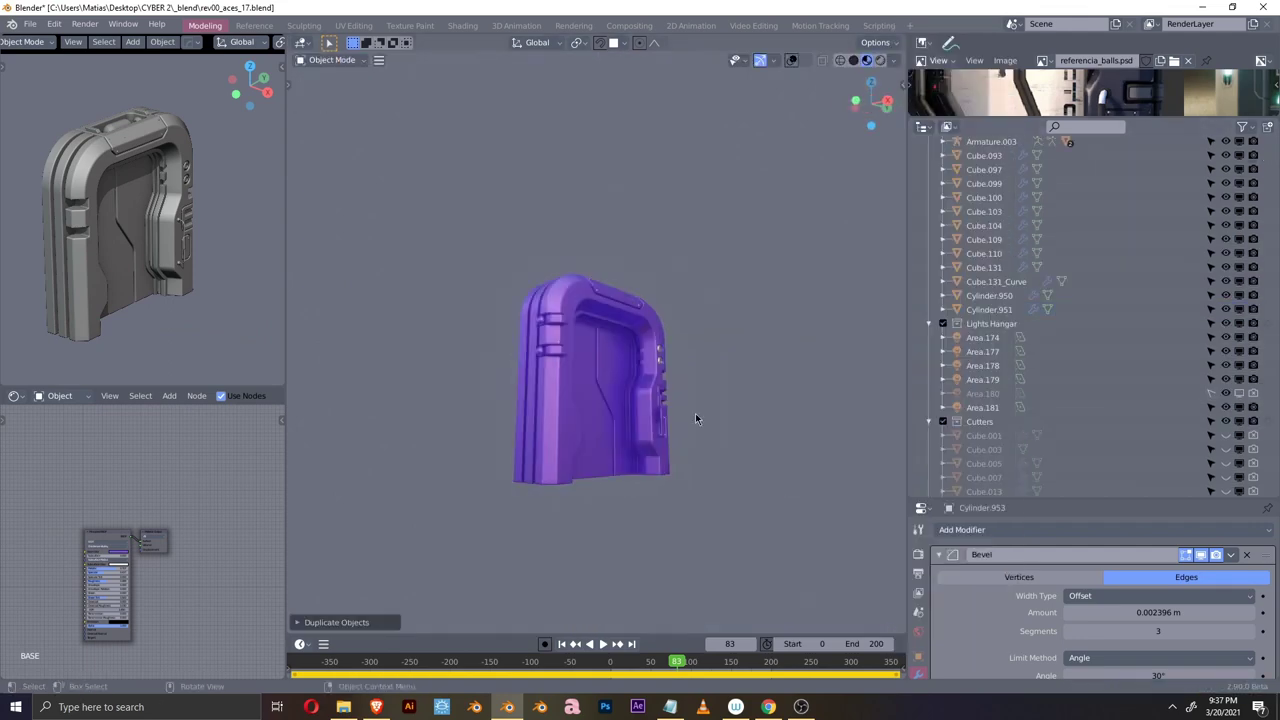
scroll(633, 459, up, 6)
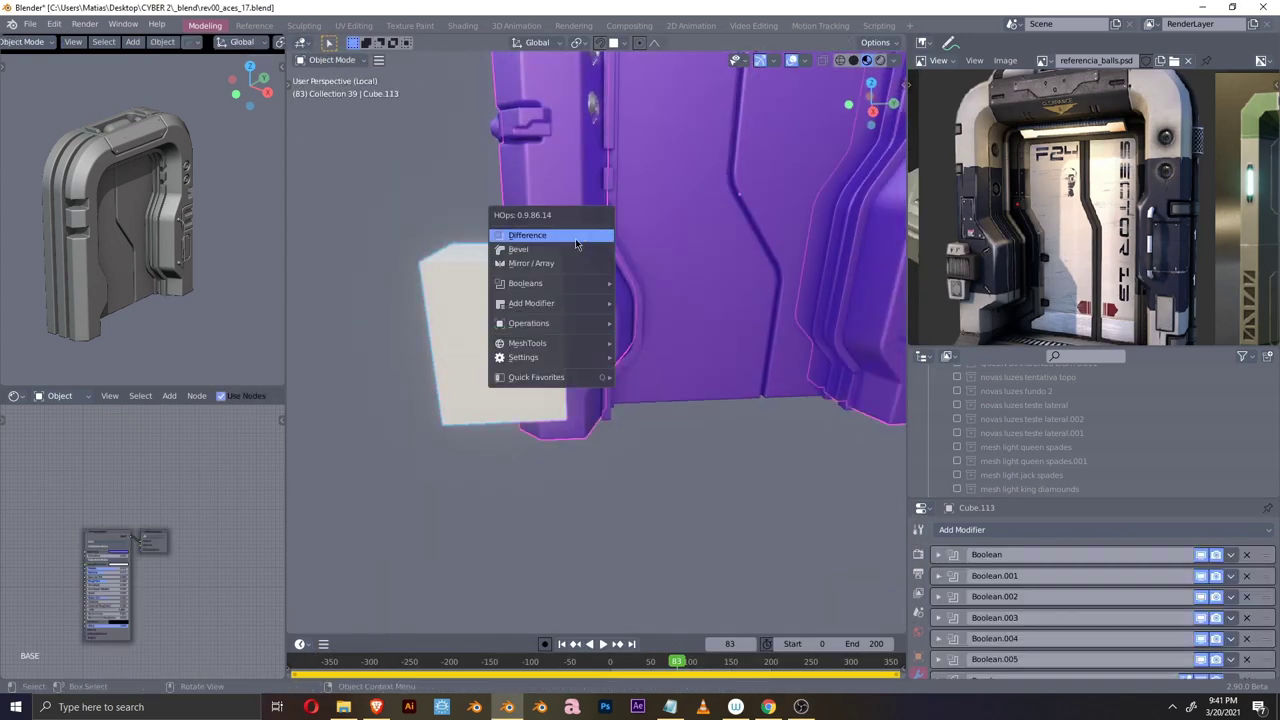
key(g)
key(z)
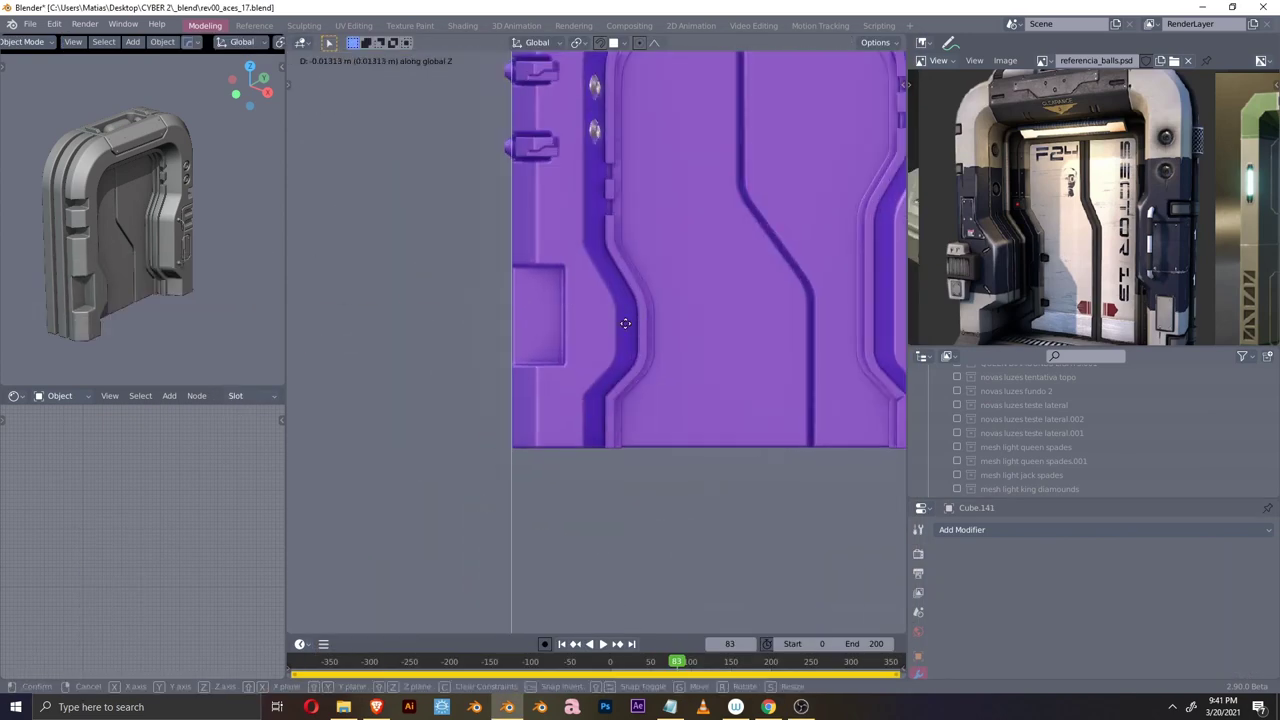
middle_drag(593, 351, 612, 348)
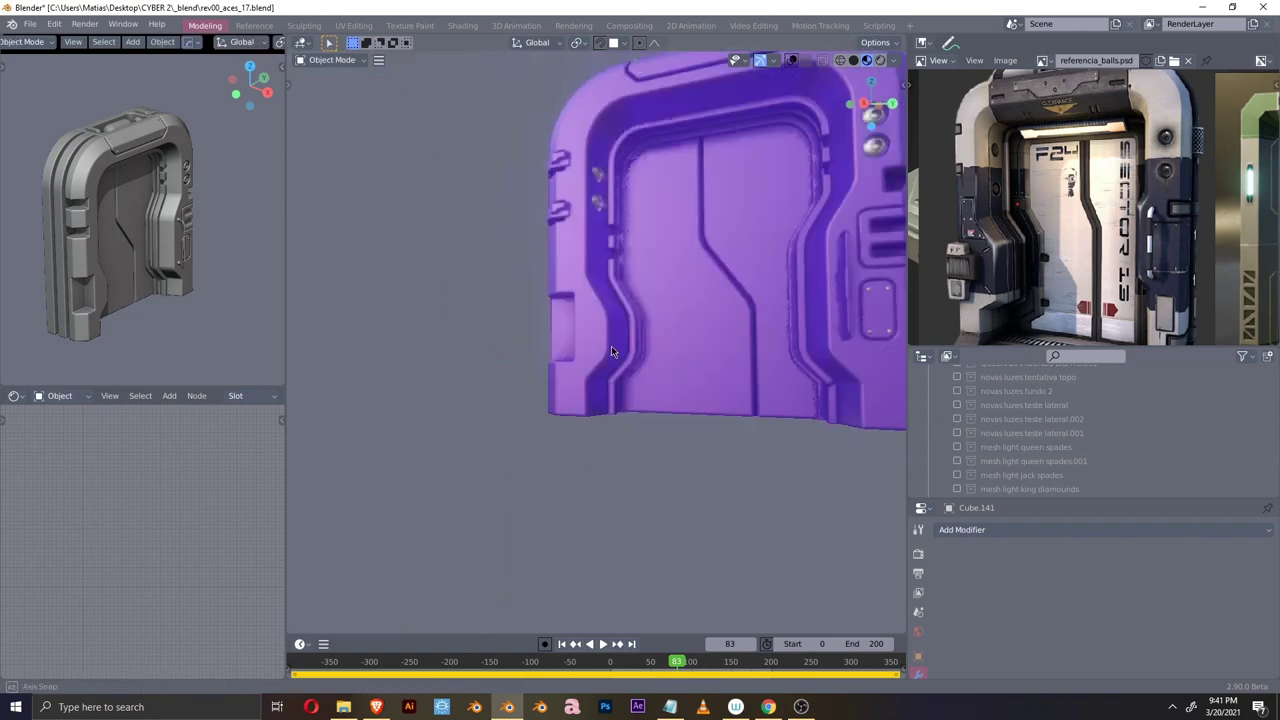
mouse_move(642, 347)
middle_down()
mouse_move(694, 385)
mouse_move(714, 314)
mouse_move(655, 352)
middle_up()
- Select the small cube below the door corner and reshape its face
click(655, 352)
key(KP_3)
scroll(628, 325, up, 3)
click(580, 300)
key(Tab)
mouse_move(600, 470)
middle_down()
mouse_move(683, 443)
mouse_move(652, 420)
middle_up()
scroll(683, 443, down, 5)
key(Tab)
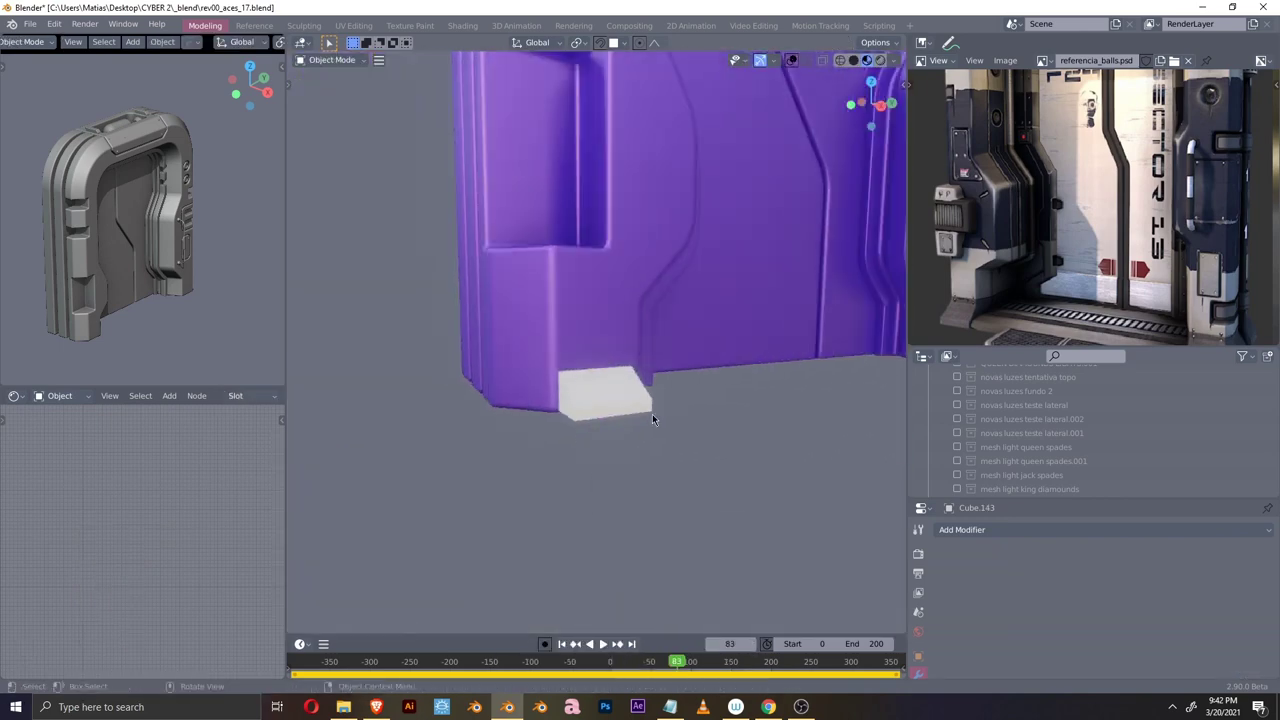
- Cancel the pending scale on the foot block and return to object mode
middle_drag(668, 306, 597, 378)
key(Tab)
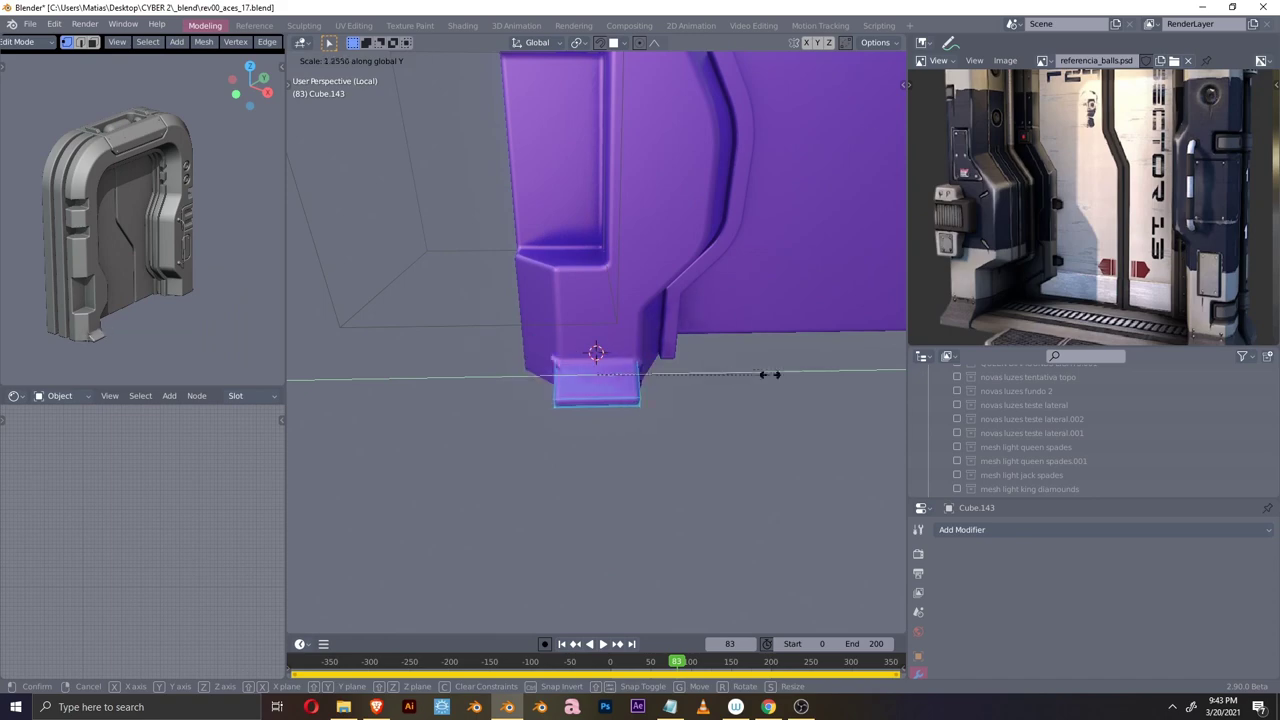
middle_drag(750, 414, 636, 338)
right_click(656, 292)
middle_drag(656, 292, 598, 453)
key(Tab)
scroll(675, 433, up, 5)
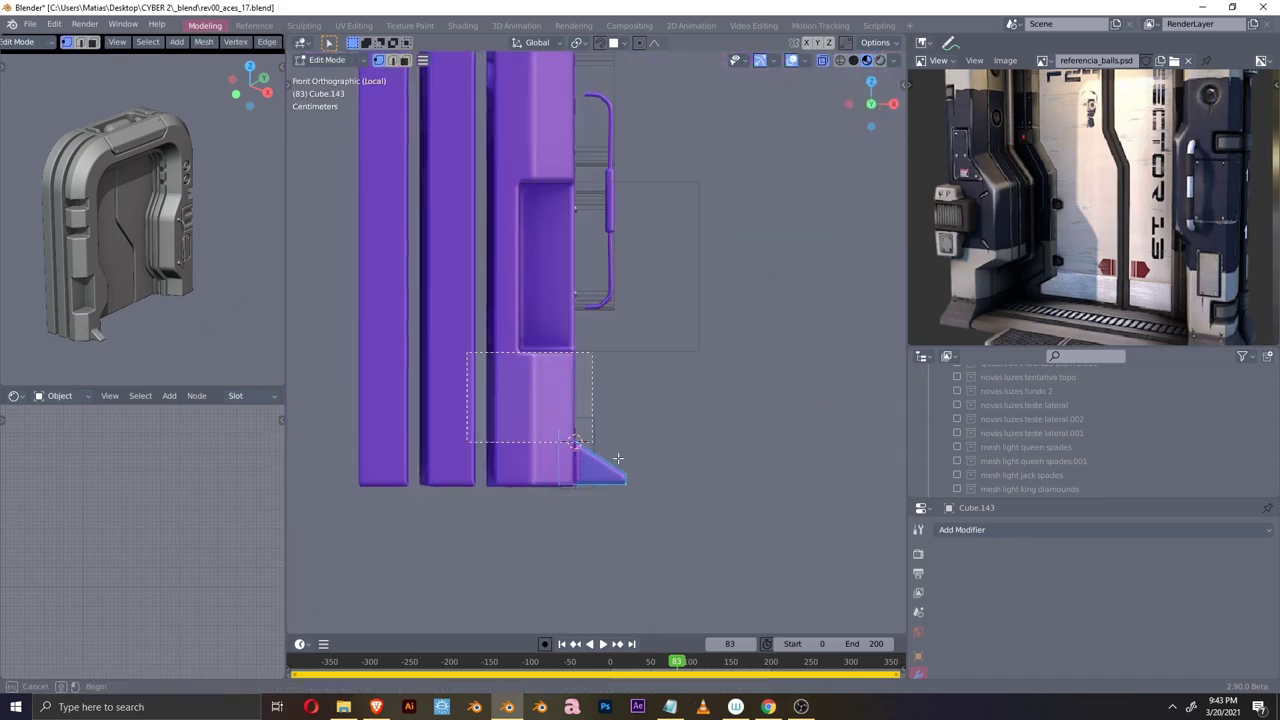
middle_drag(677, 366, 708, 374)
scroll(725, 393, down, 5)
- Mirror the foot block across the door
key(alt+x)
click(623, 290)
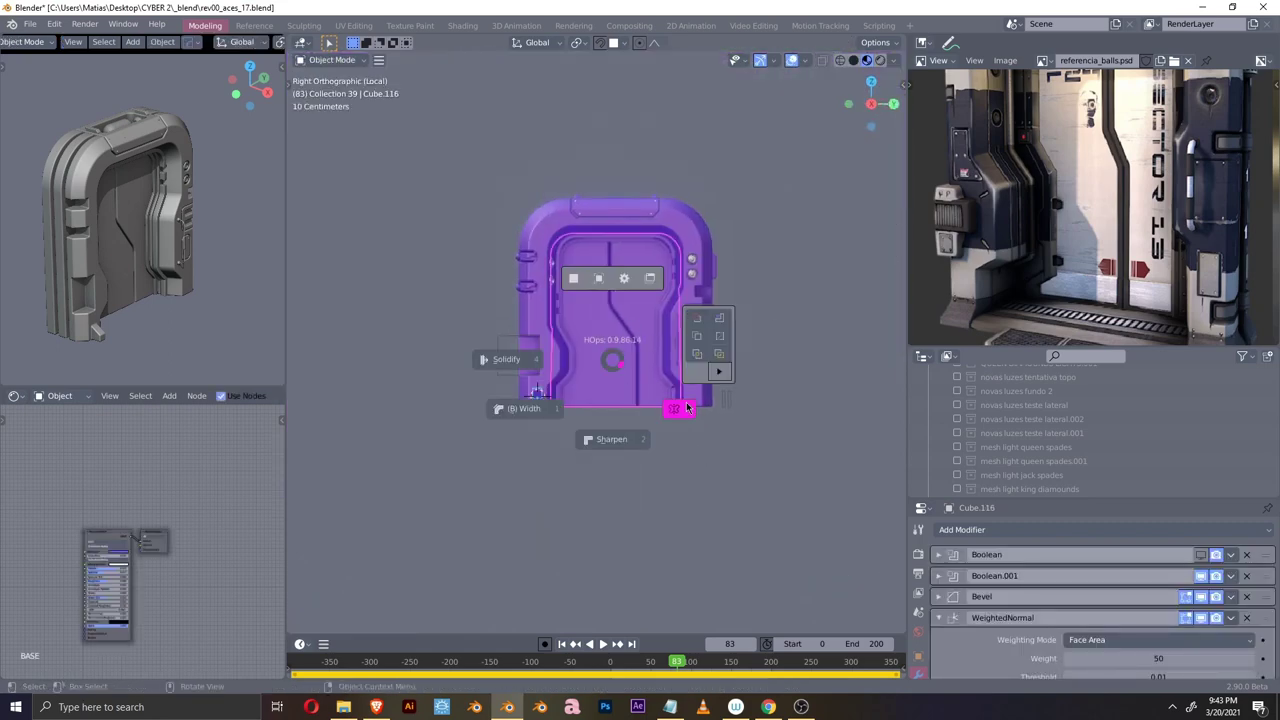
scroll(660, 442, up, 5)
click(681, 486)
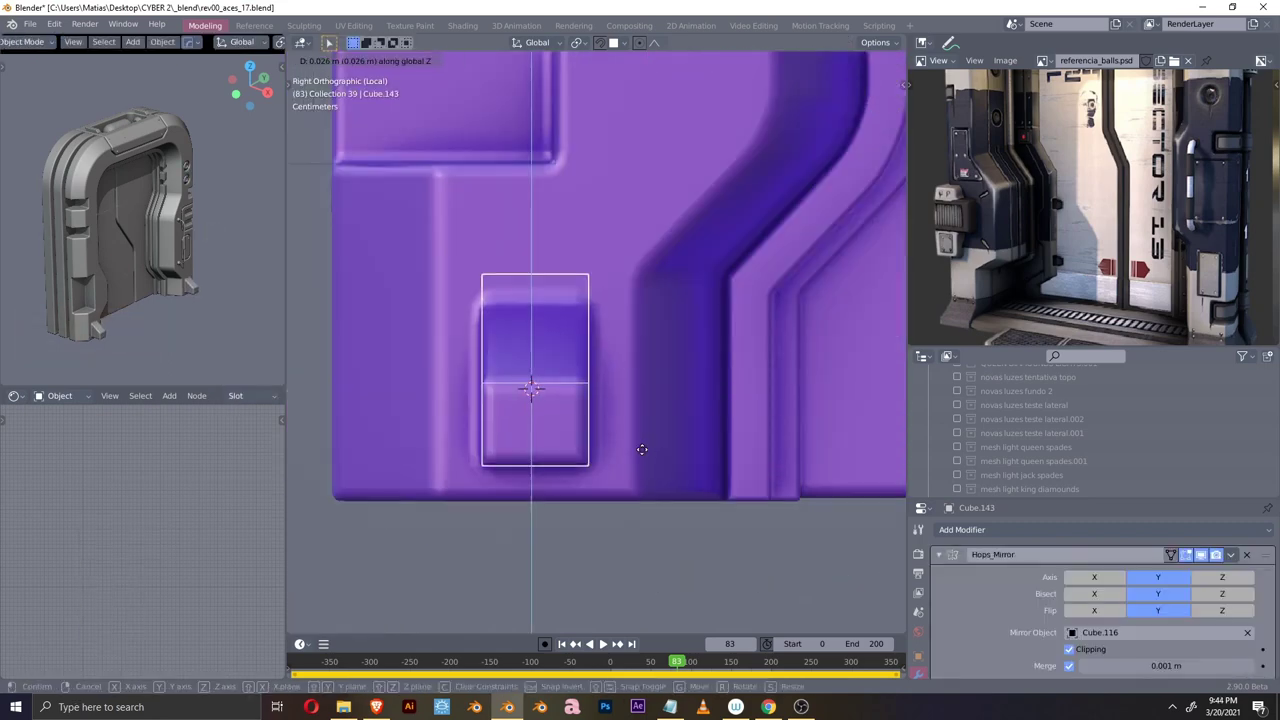
scroll(640, 443, down, 4)
middle_drag(763, 451, 690, 446)
key(Tab)
key(z)
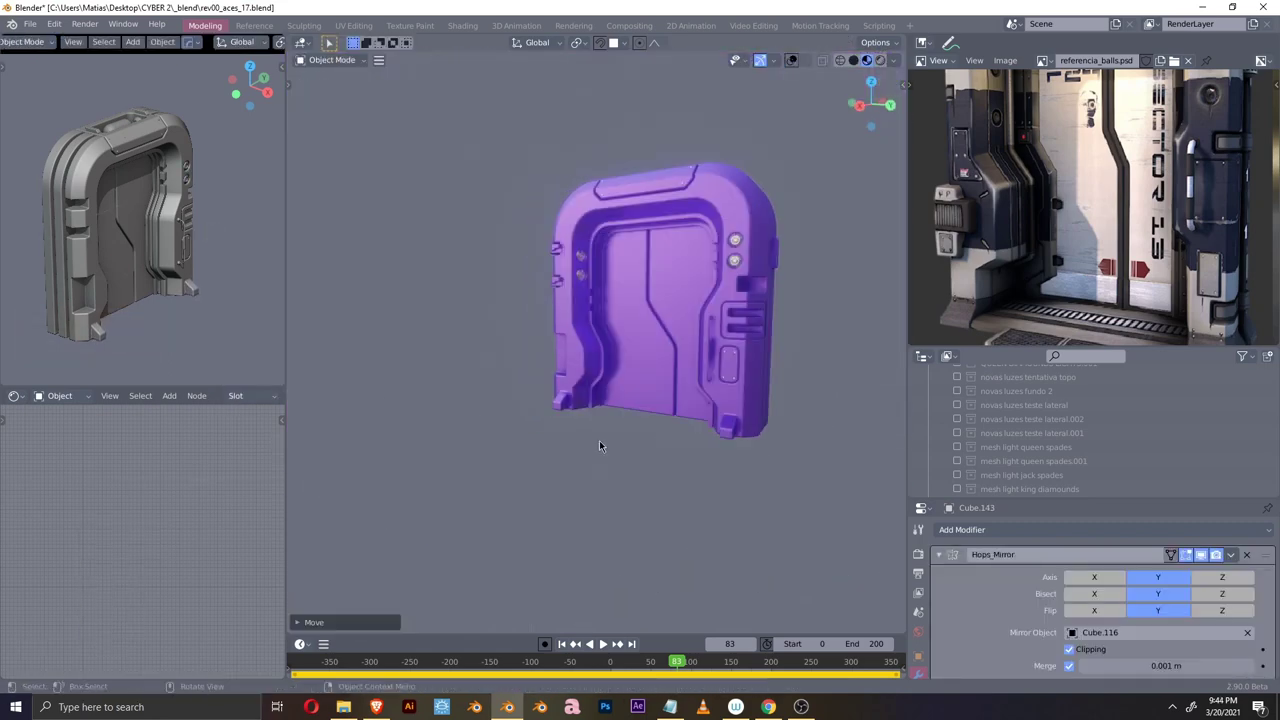
scroll(688, 436, down, 2)
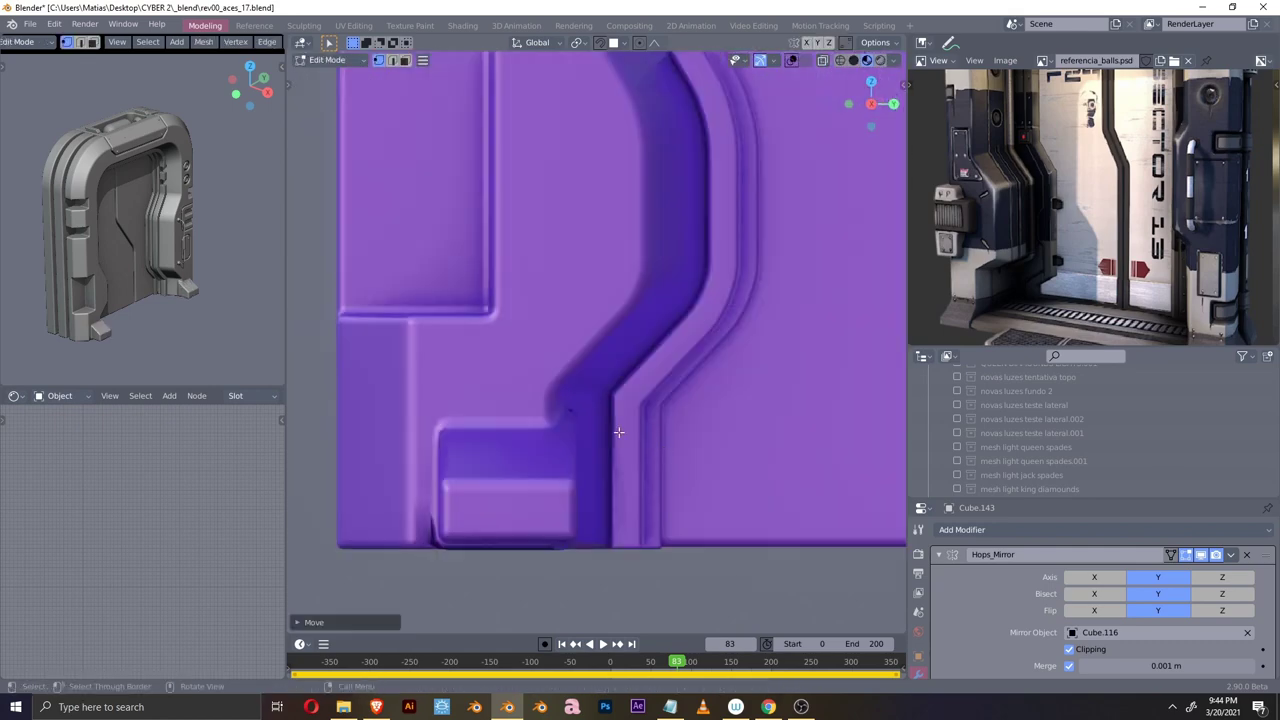
scroll(660, 445, down, 3)
scroll(645, 455, up, 4)
middle_drag(645, 455, 666, 430)
- Slide the selected block along the Y axis into place at the door foot
key(g)
key(y)
click(546, 491)
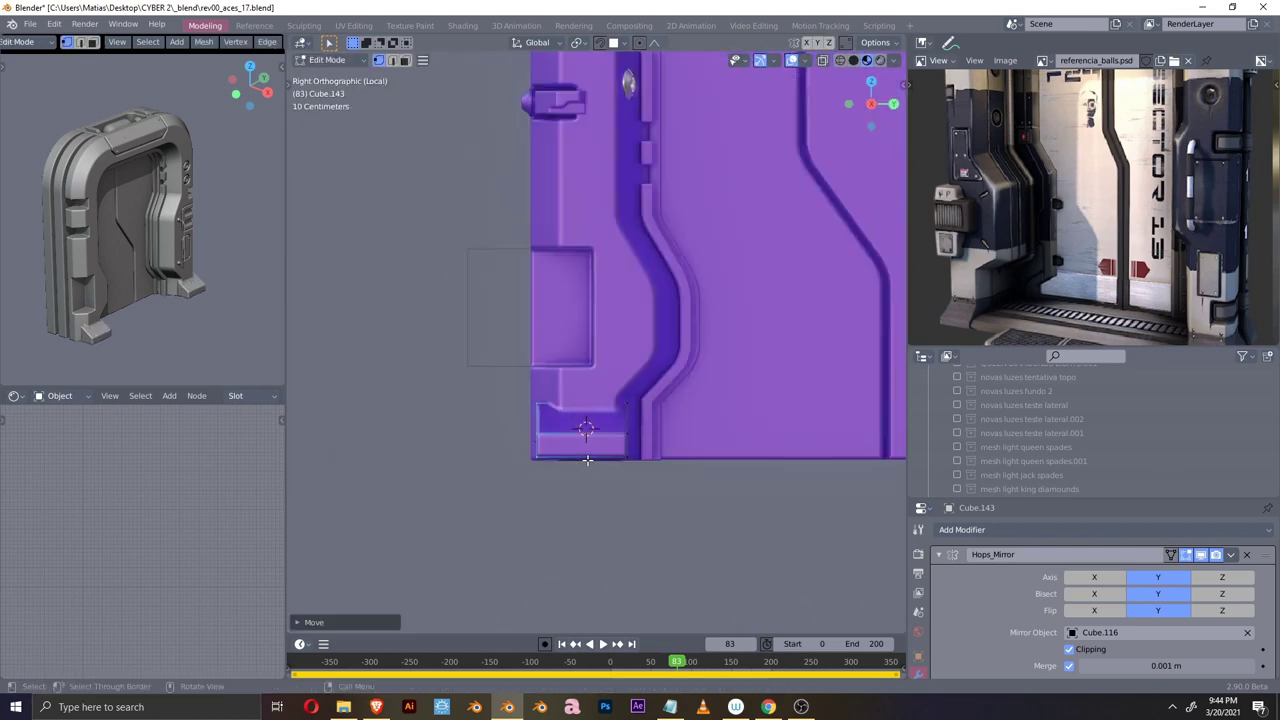
middle_drag(546, 491, 693, 393)
key(Tab)
mouse_move(711, 436)
middle_down()
mouse_move(671, 466)
mouse_move(766, 491)
middle_up()
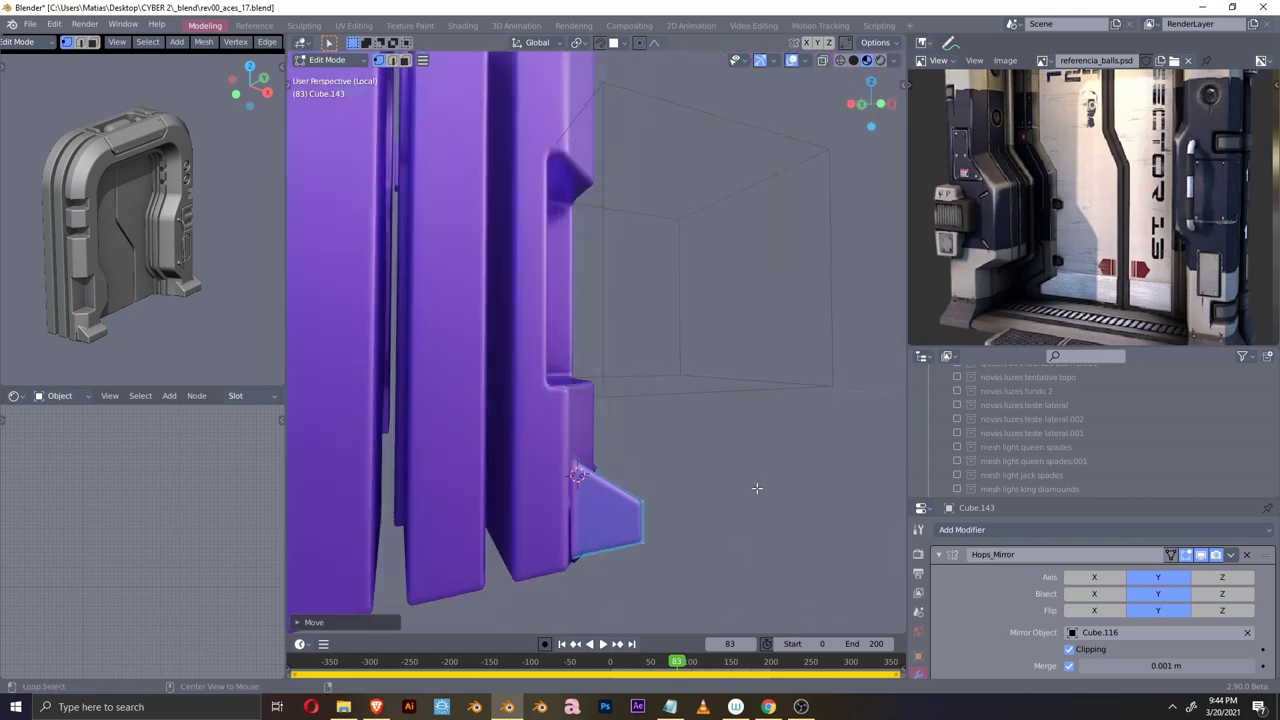
scroll(686, 417, up, 3)
scroll(598, 432, up, 3)
scroll(598, 432, down, 3)
middle_drag(598, 432, 640, 470)
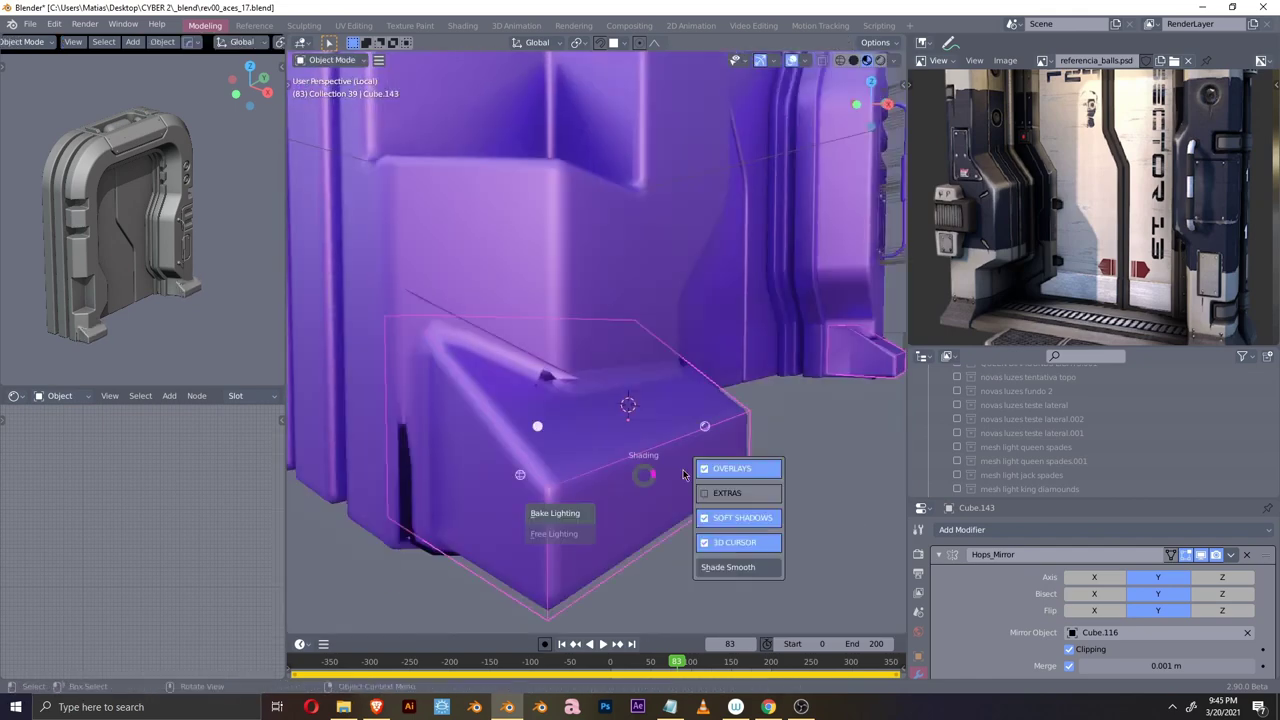
- From the side view, move the next part along Y and save the file
key(KP_3)
key(g)
key(y)
click(551, 529)
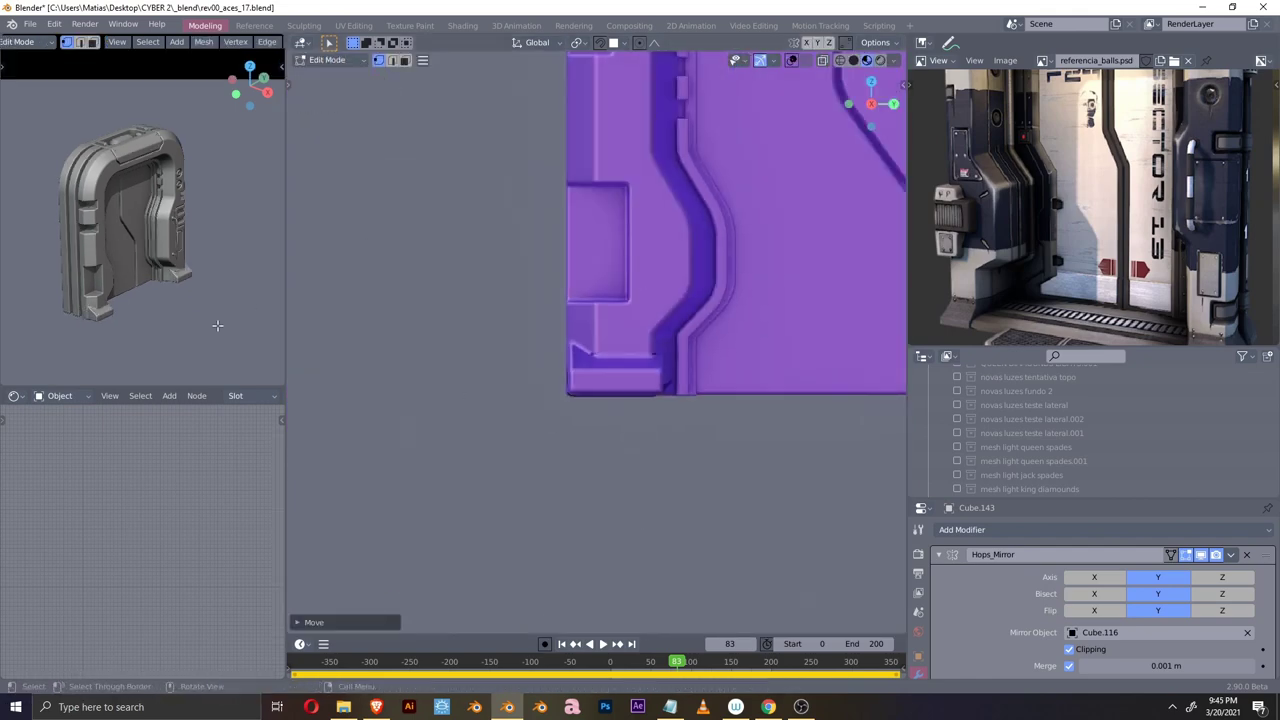
middle_drag(551, 529, 562, 400)
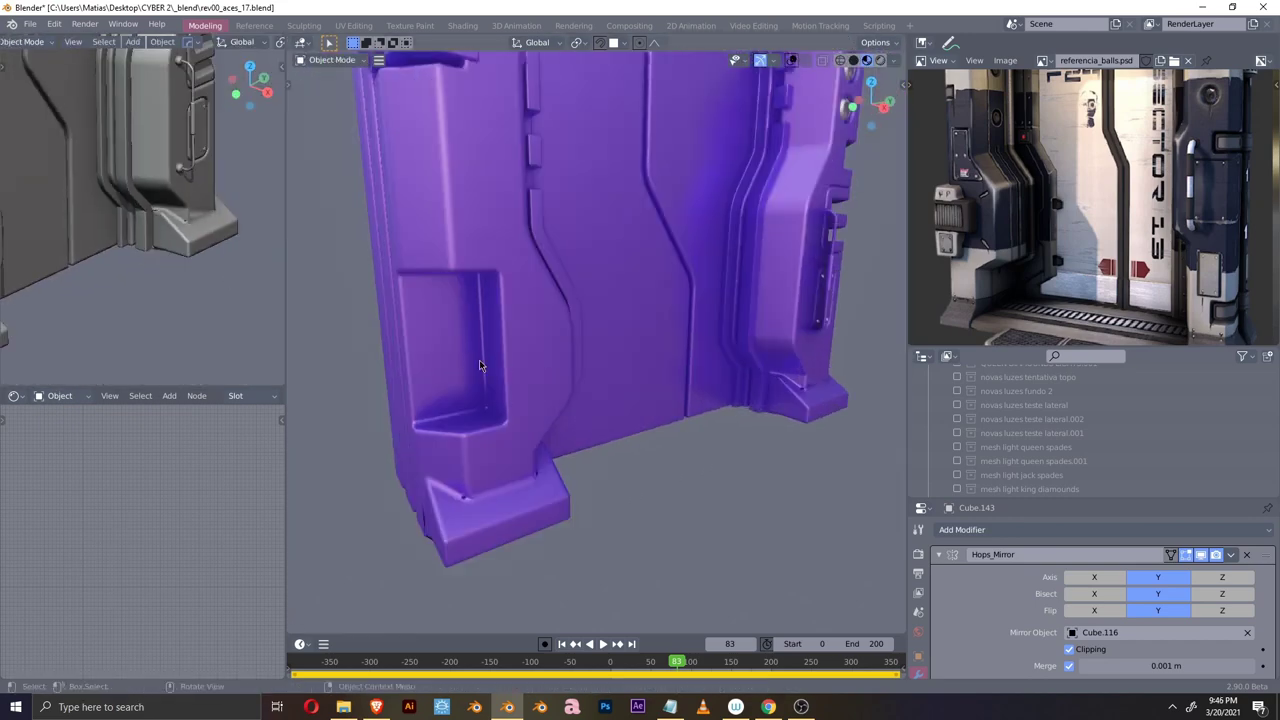
key(ctrl+s)
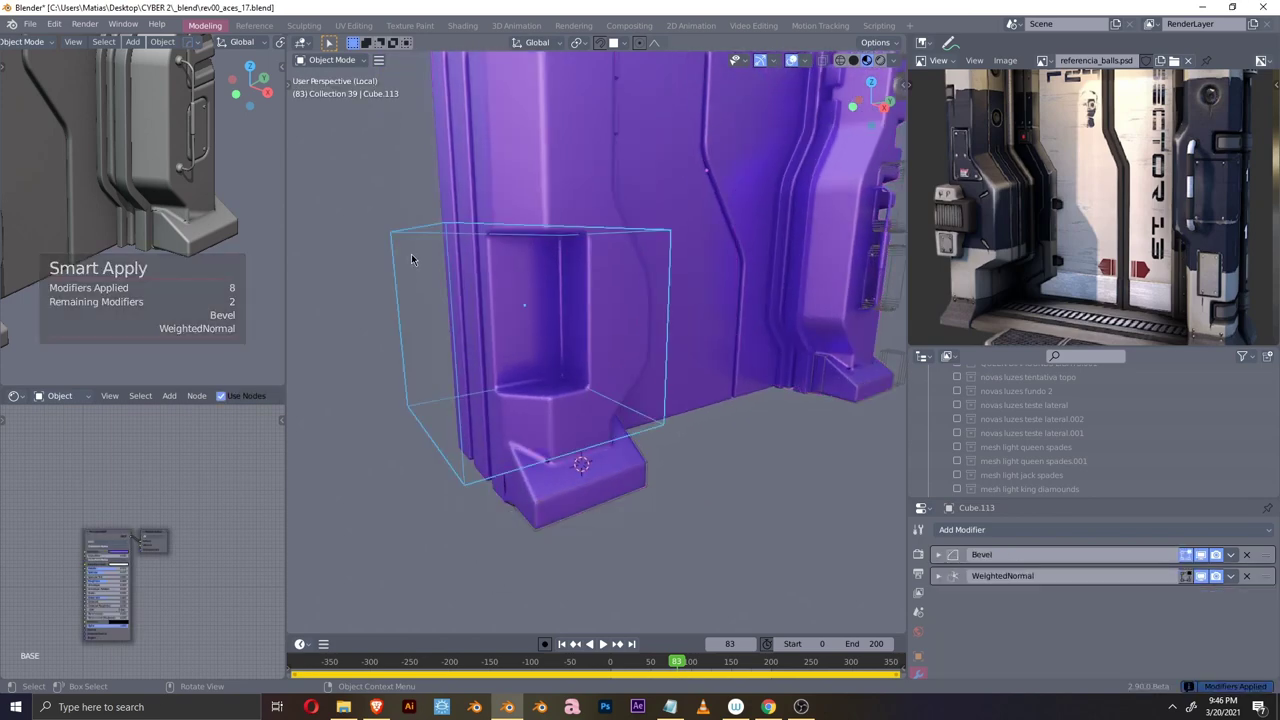
- Inspect the frame mesh around the door foot from several angles
key(Tab)
scroll(600, 281, up, 5)
shift+middle_drag(600, 281, 591, 383)
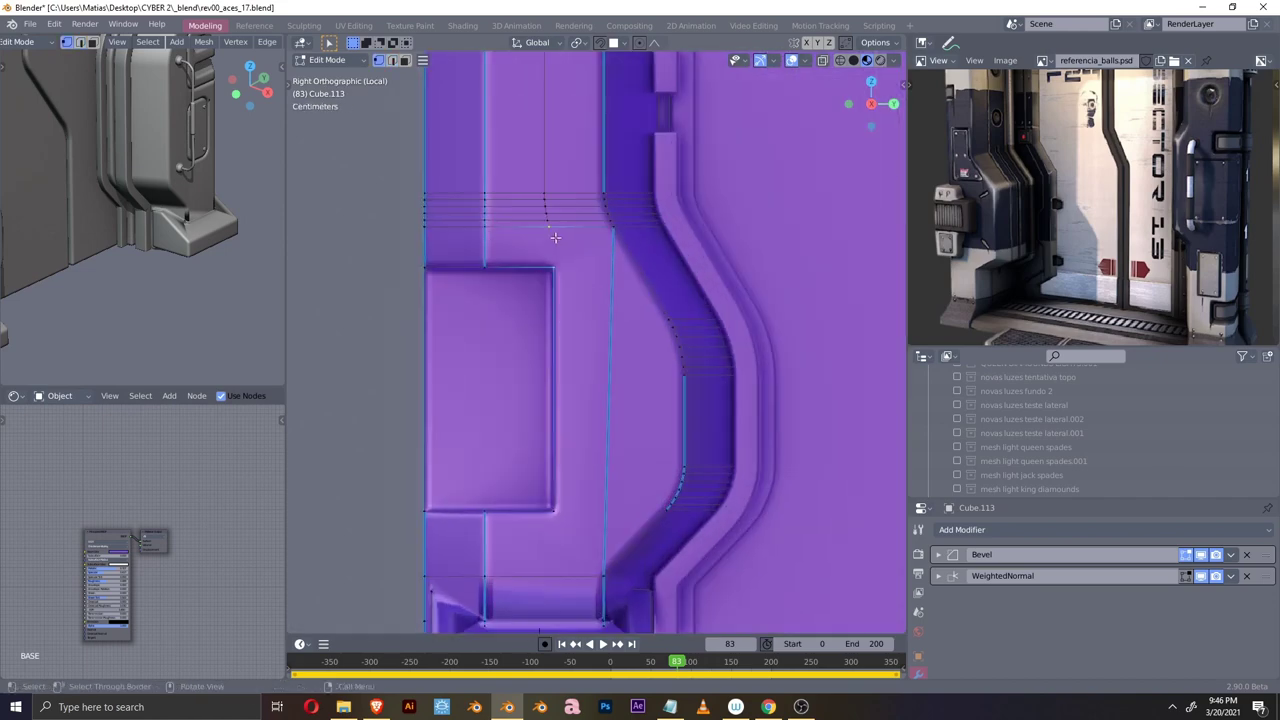
scroll(591, 383, down, 4)
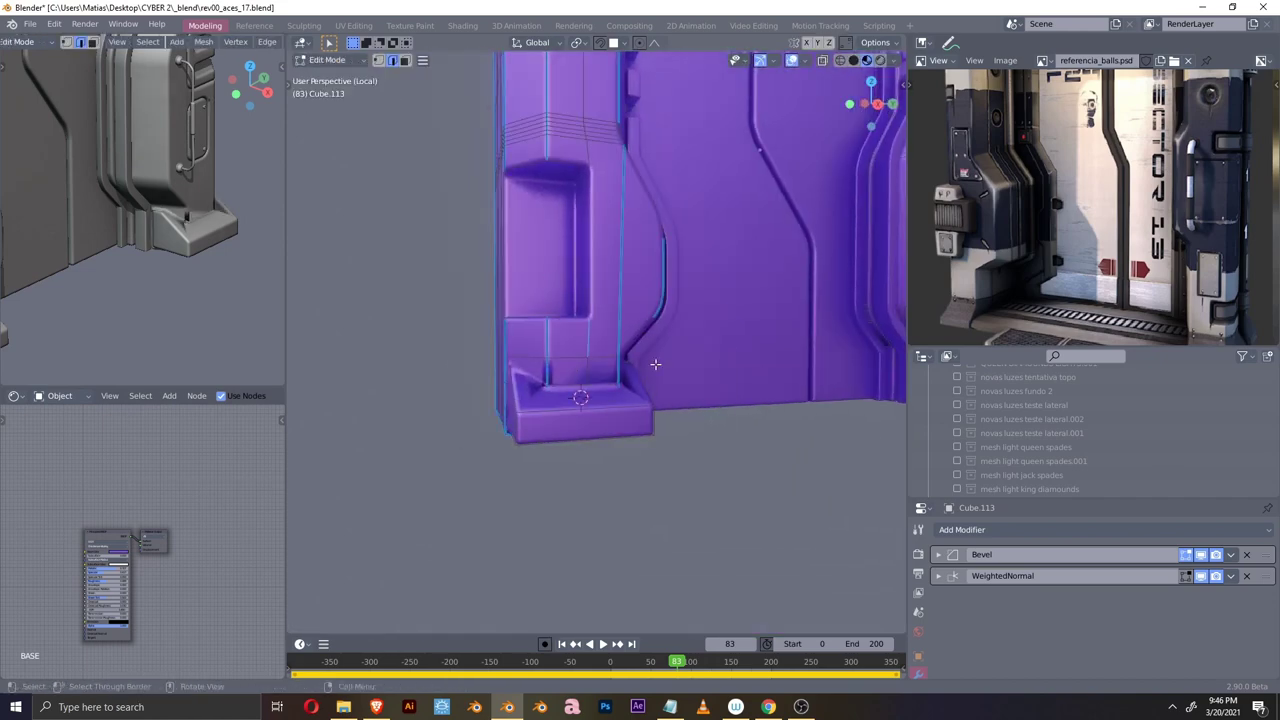
middle_drag(655, 364, 622, 440)
scroll(622, 440, down, 2)
scroll(668, 451, up, 3)
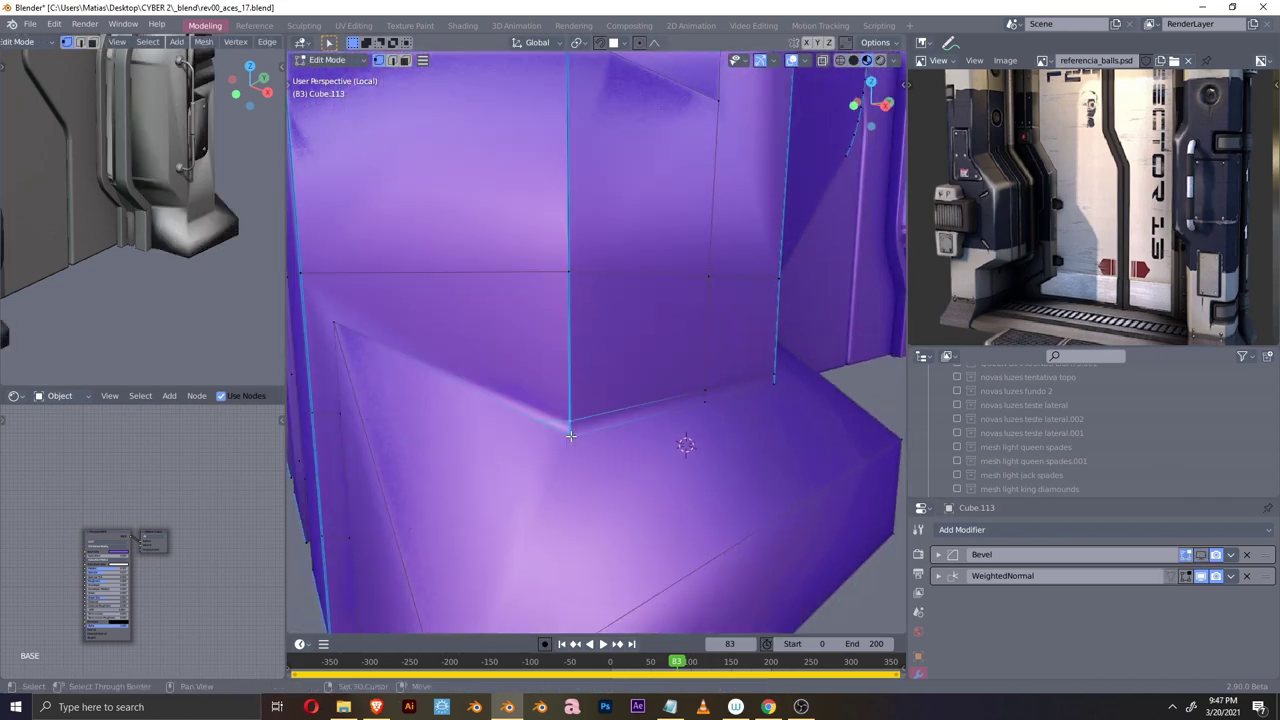
middle_drag(668, 451, 560, 400)
scroll(507, 356, down, 5)
scroll(642, 383, up, 3)
- Merge the frame's vertices by distance at the foot and show its Bevel in the viewport
key(Tab)
mouse_move(571, 434)
middle_down()
mouse_move(772, 270)
mouse_move(631, 289)
mouse_move(597, 403)
mouse_move(597, 283)
mouse_move(491, 394)
mouse_move(714, 366)
mouse_move(737, 380)
mouse_move(503, 434)
mouse_move(716, 391)
mouse_move(650, 420)
mouse_move(620, 380)
mouse_move(677, 457)
middle_up()
scroll(772, 270, up, 2)
key(m)
key(Tab)
click(1201, 555)
mouse_move(760, 480)
middle_down()
mouse_move(682, 462)
mouse_move(723, 337)
mouse_move(700, 380)
mouse_move(714, 400)
middle_up()
- Duplicate a face strip of the arched frame and give it HOps Solidify and a 3-segment Bevel
key(Tab)
key(shift+d)
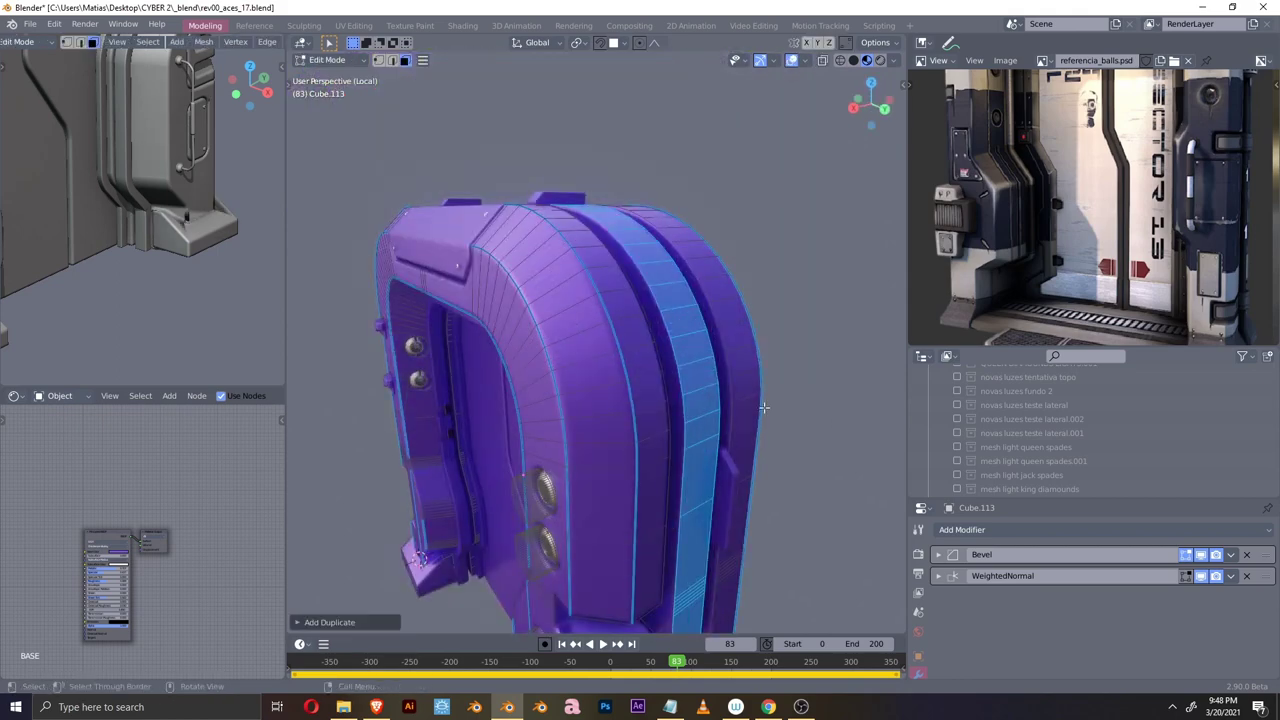
key(Tab)
middle_drag(755, 328, 739, 358)
key(q)
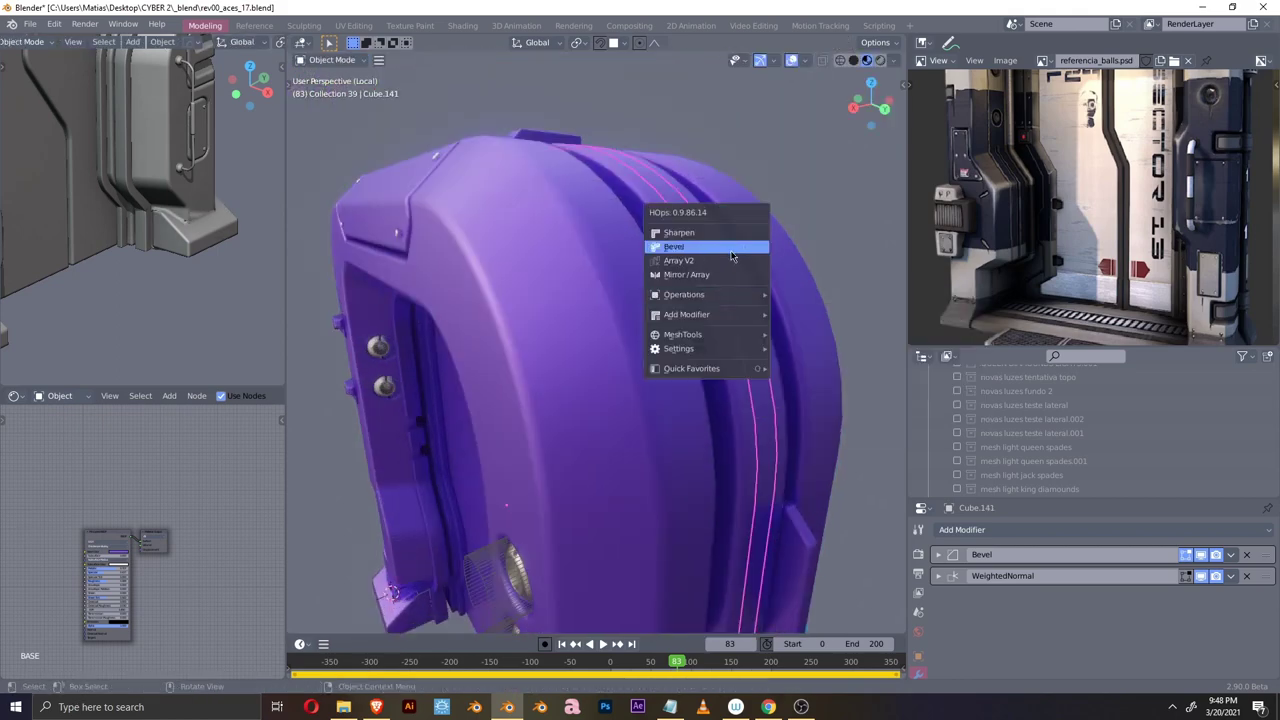
click(655, 289)
middle_drag(655, 289, 710, 335)
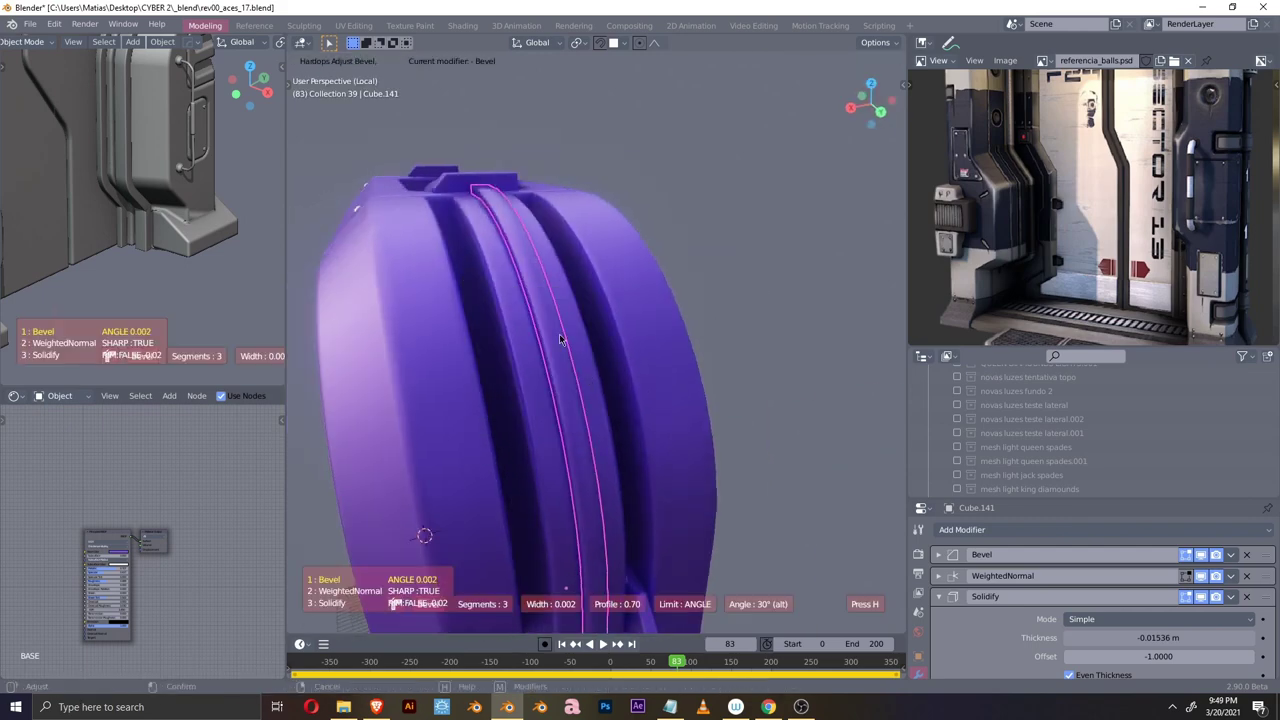
middle_drag(559, 333, 771, 363)
scroll(771, 363, down, 4)
key(q)
click(711, 405)
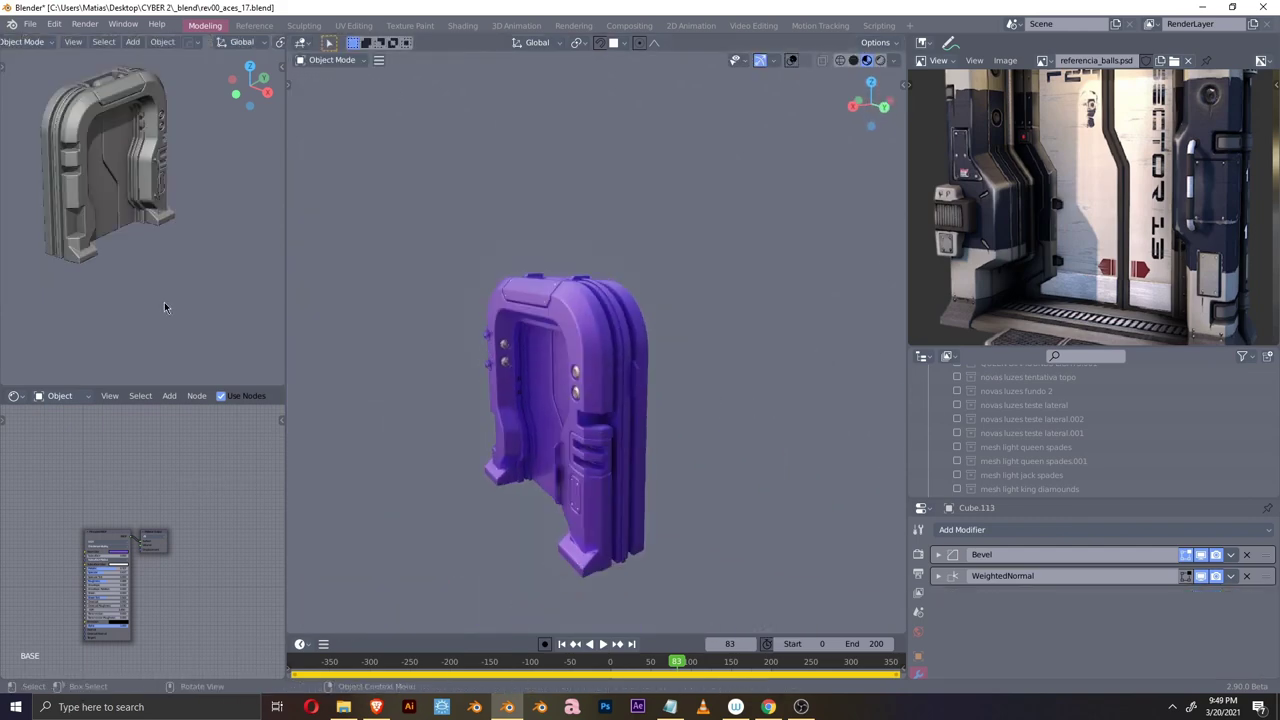
- Select the small block on the frame's side and view it in see-through mode from the side
click(629, 363)
key(KP_Decimal)
key(alt+z)
key(Tab)
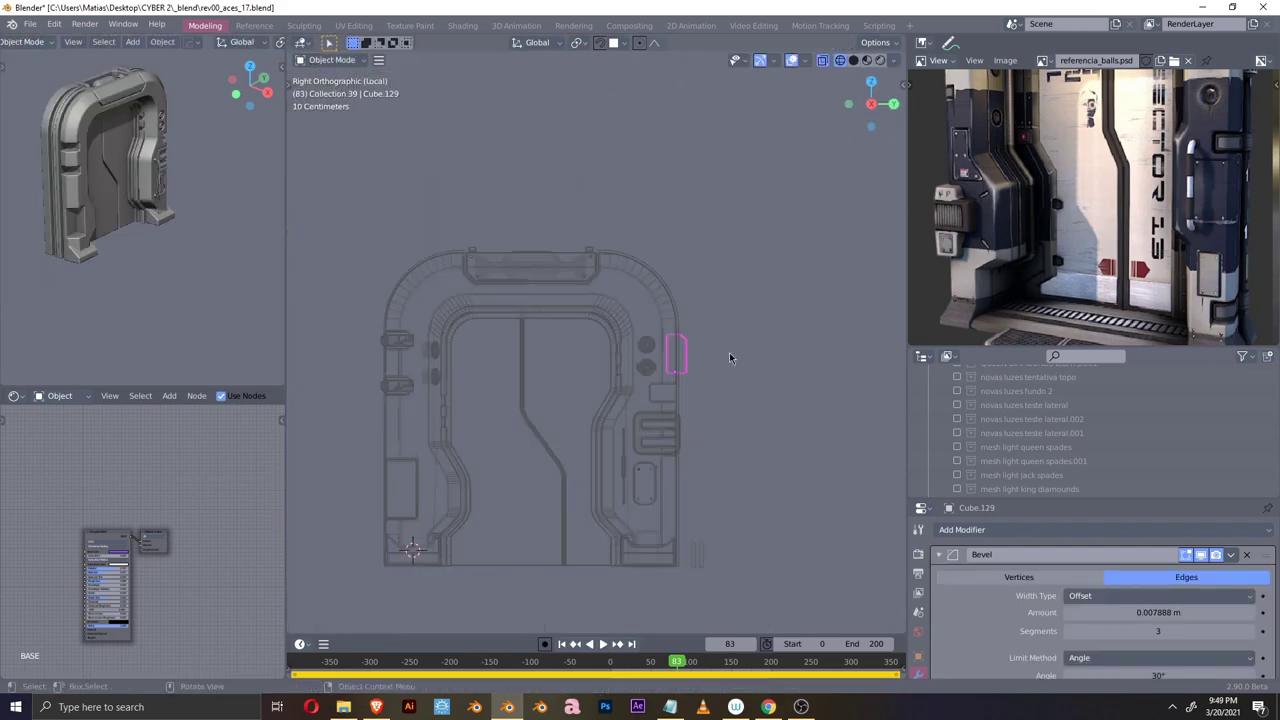
scroll(589, 380, up, 4)
middle_drag(589, 380, 515, 378)
middle_drag(513, 316, 649, 280)
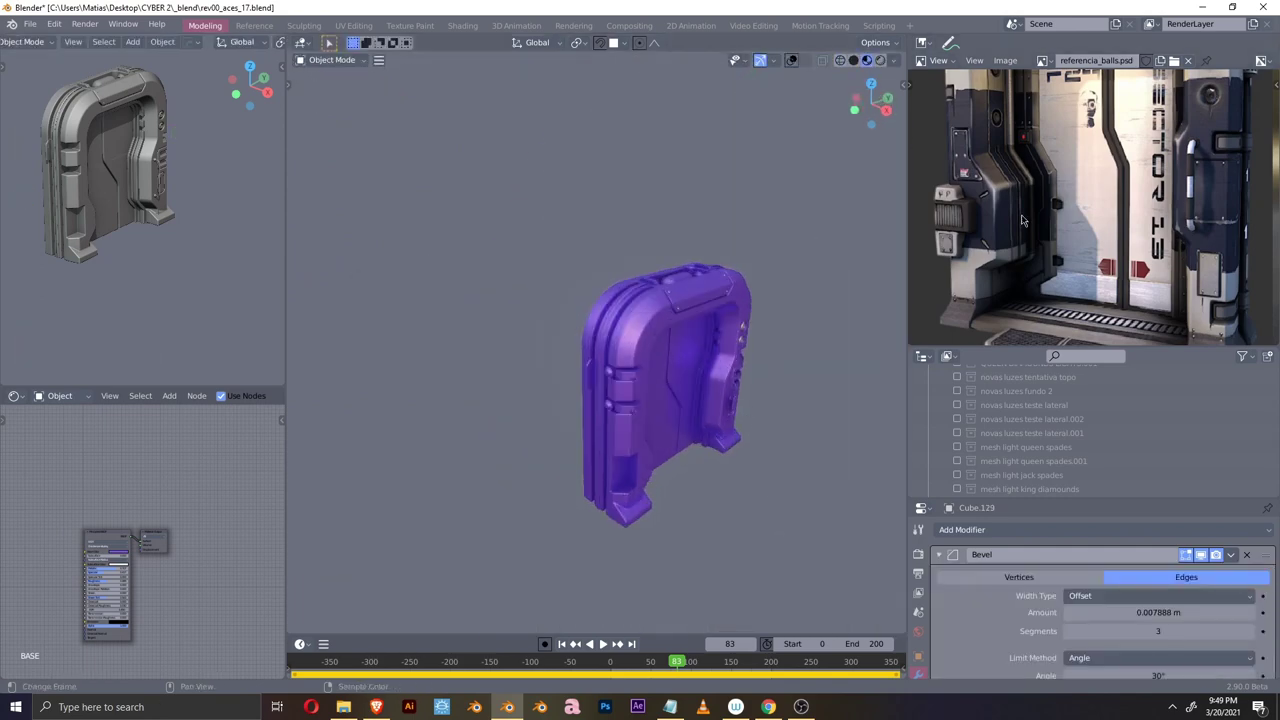
scroll(632, 293, up, 3)
- Add a cube, move it along Y to the frame top, and Boolean-subtract it from the frame
key(shift+a)
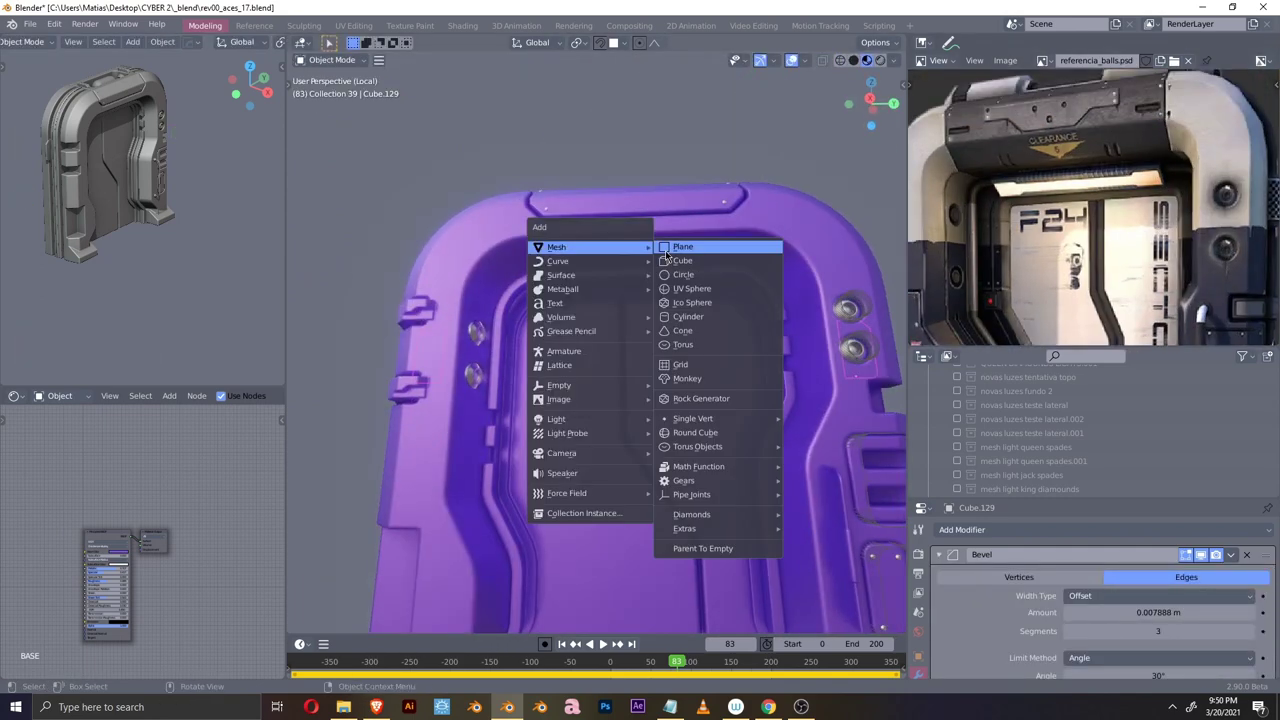
click(686, 269)
key(g)
key(y)
click(732, 277)
key(KP_1)
mouse_move(614, 300)
middle_down()
mouse_move(651, 354)
mouse_move(759, 329)
middle_up()
scroll(651, 354, up, 3)
key(q)
click(590, 306)
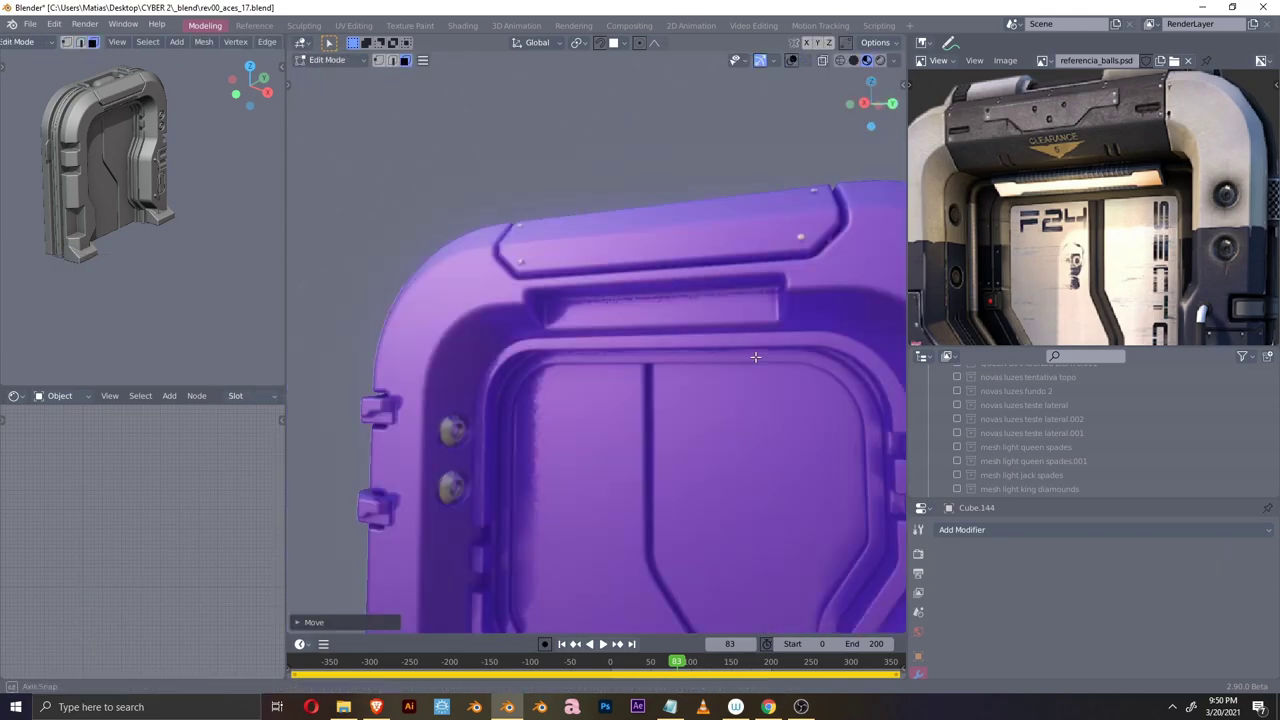
- Isolate the door in local view and enter Edit Mode on the part from the front
scroll(759, 329, down, 4)
key(KP_Divide)
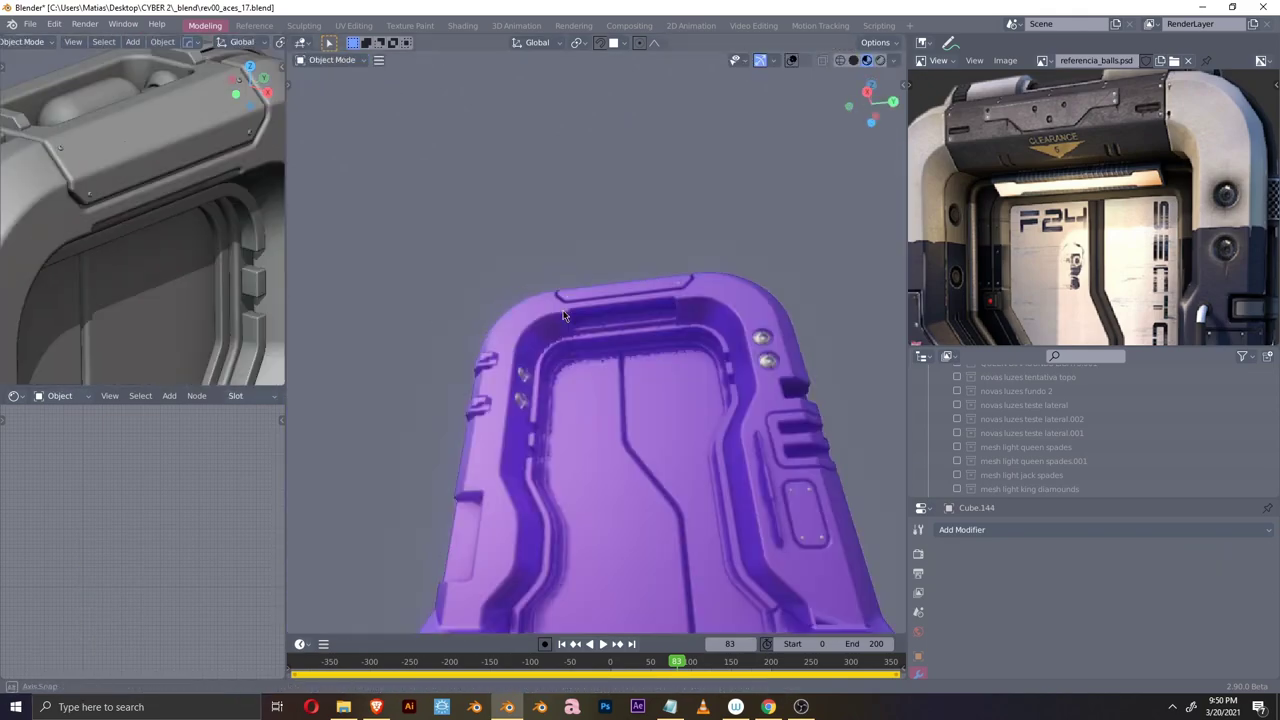
scroll(581, 355, up, 4)
scroll(600, 345, down, 4)
scroll(658, 334, up, 3)
key(Tab)
key(Tab)
scroll(640, 380, down, 3)
middle_drag(640, 380, 769, 389)
key(KP_1)
scroll(769, 389, down, 3)
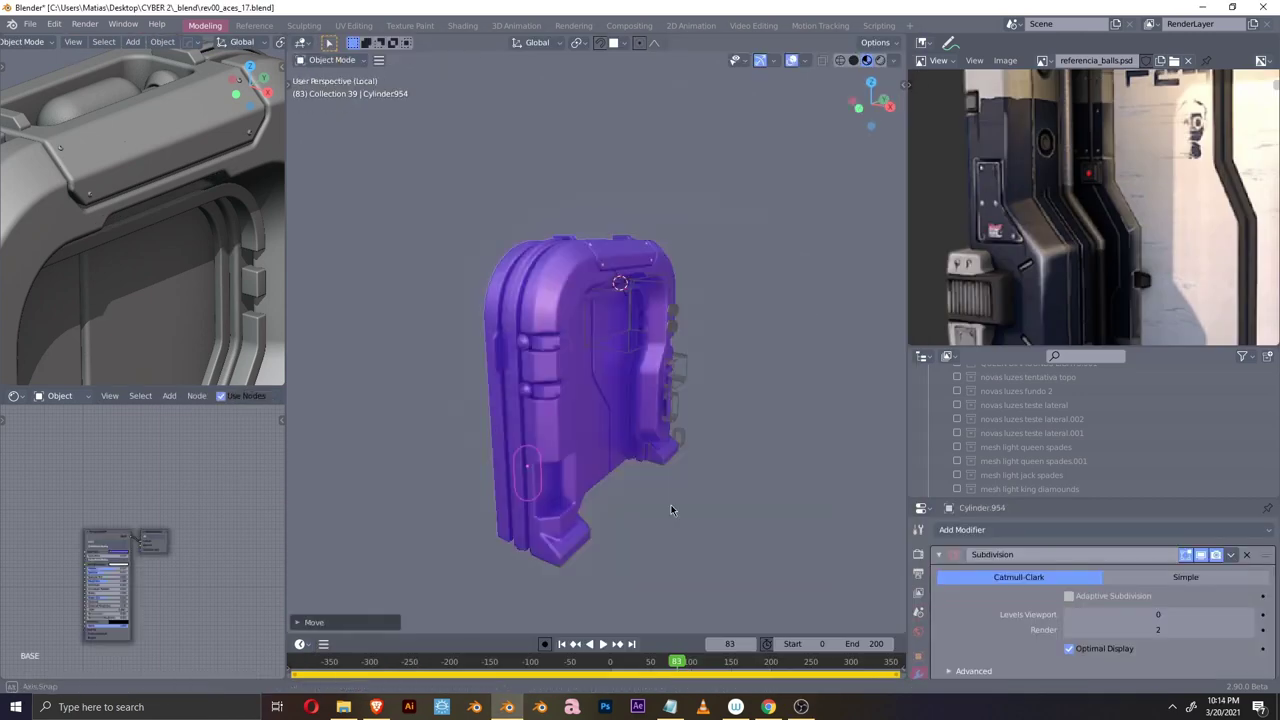
key(Tab)
scroll(671, 480, up, 4)
scroll(700, 450, down, 3)
scroll(670, 380, up, 4)
- Move the selected geometry vertically along Z and return to Object Mode
key(g)
key(z)
click(529, 465)
key(Tab)
scroll(640, 400, down, 4)
middle_drag(640, 400, 733, 424)
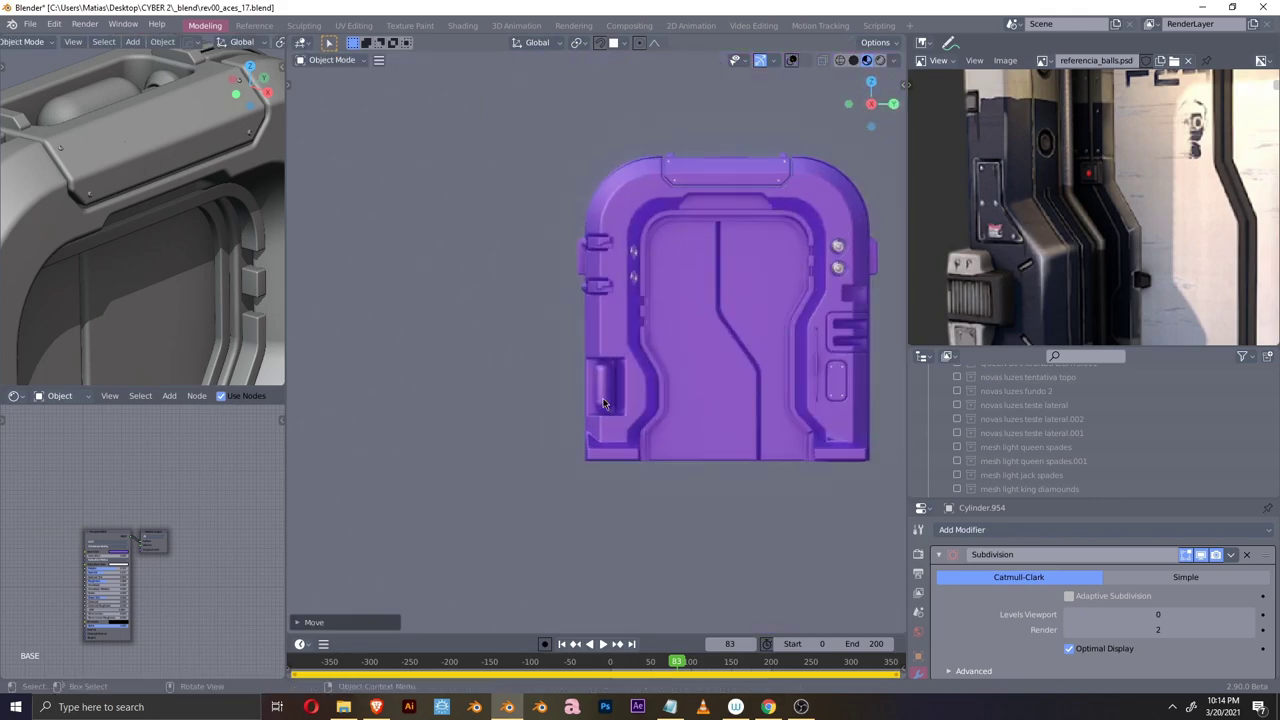
scroll(604, 403, up, 4)
- Reposition the thin bar in the lower recess vertically in Edit Mode
click(654, 357)
key(Tab)
key(g)
key(z)
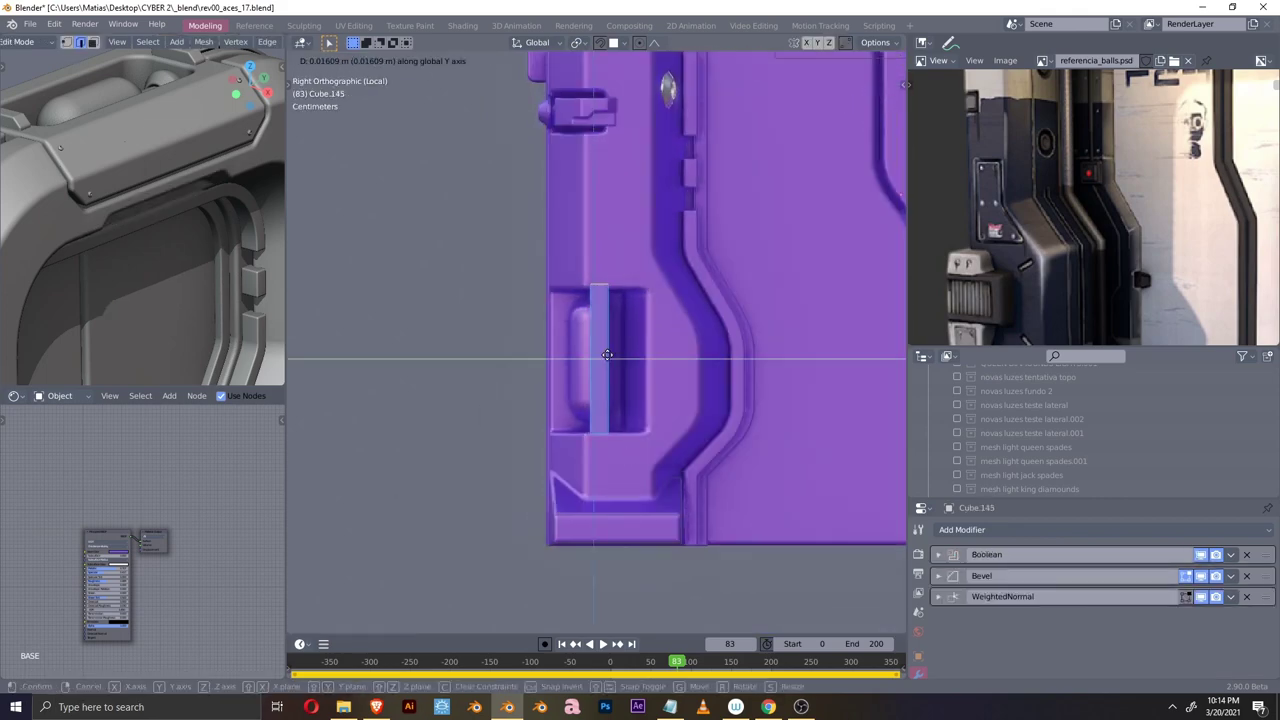
key(Tab)
scroll(623, 381, up, 4)
scroll(620, 386, down, 4)
scroll(681, 399, up, 5)
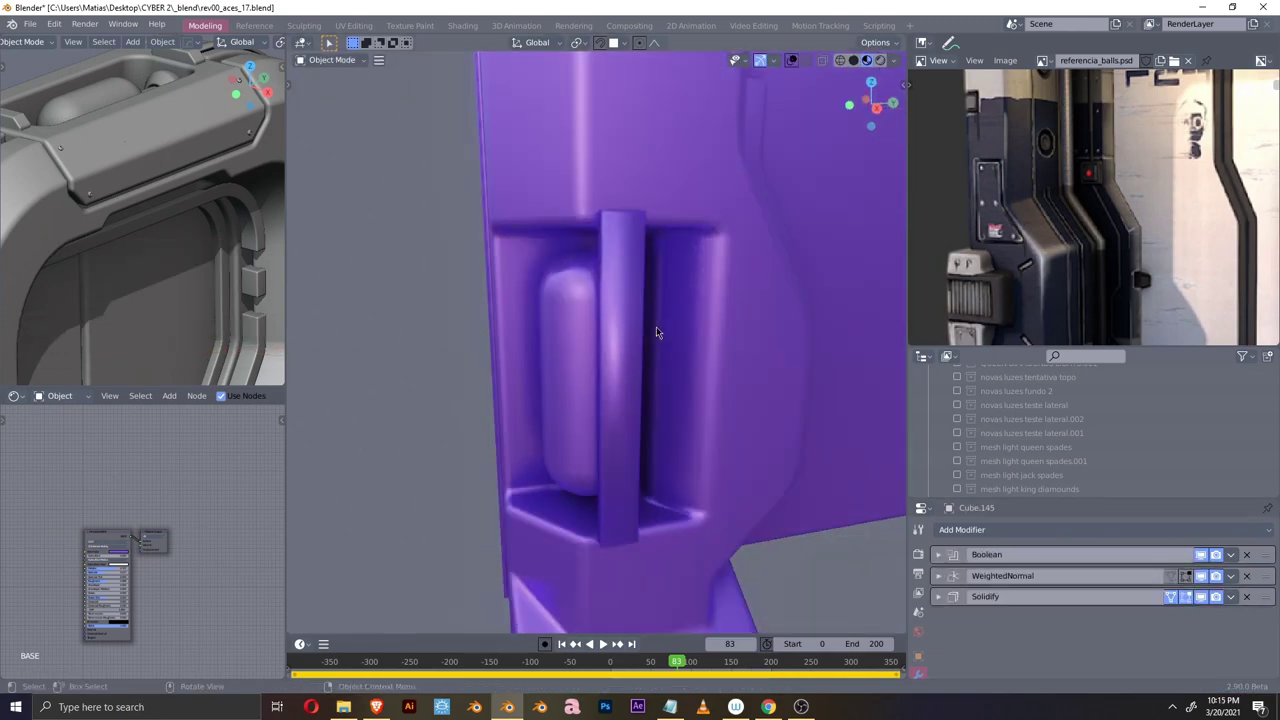
middle_drag(691, 327, 691, 340)
key(g)
click(691, 354)
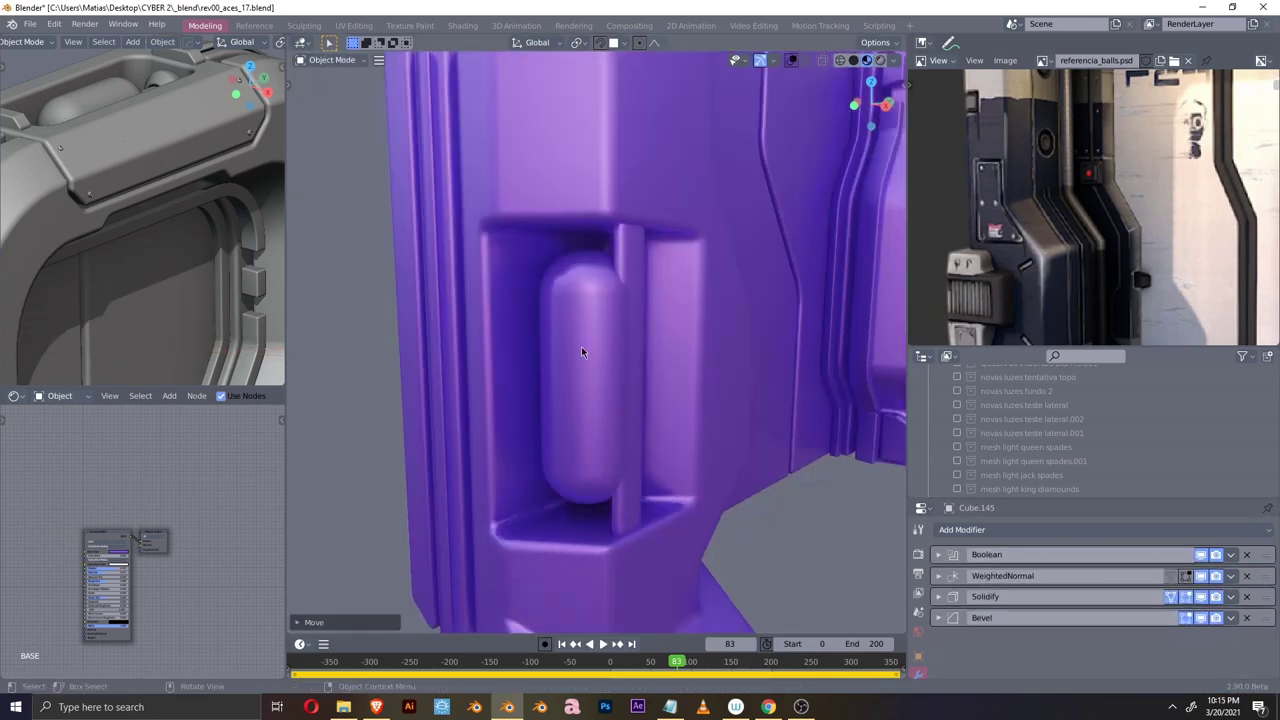
- Duplicate the handle bar and slide the copy along the Y axis
key(KP_1)
key(KP_3)
scroll(549, 365, up, 2)
key(shift+d)
key(y)
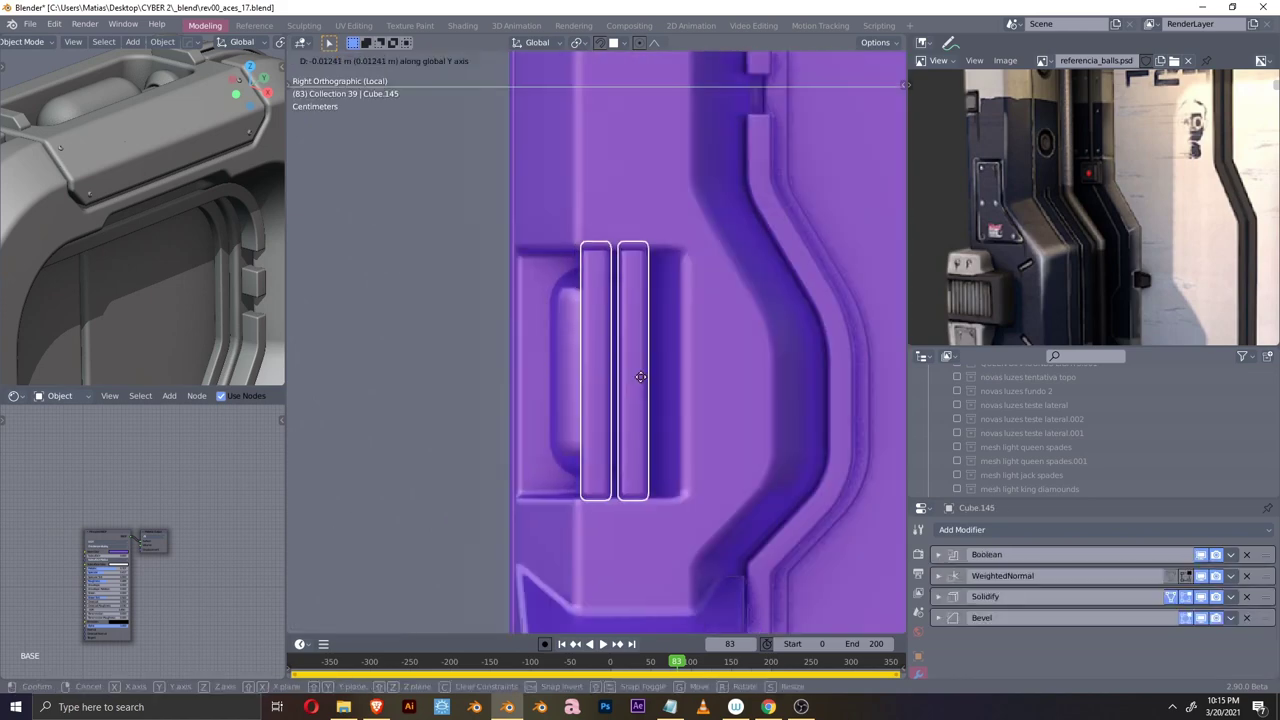
click(636, 365)
scroll(636, 365, down, 5)
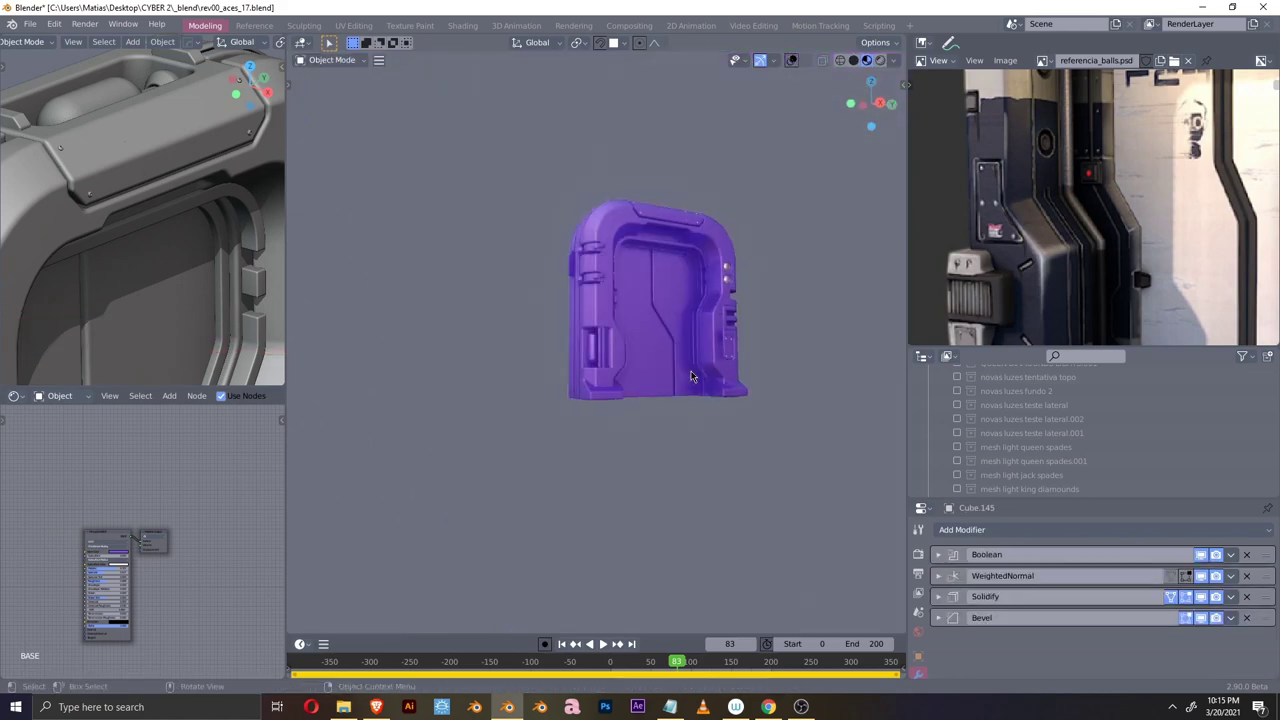
scroll(640, 350, up, 4)
middle_drag(640, 350, 700, 370)
scroll(738, 376, down, 5)
scroll(738, 376, up, 5)
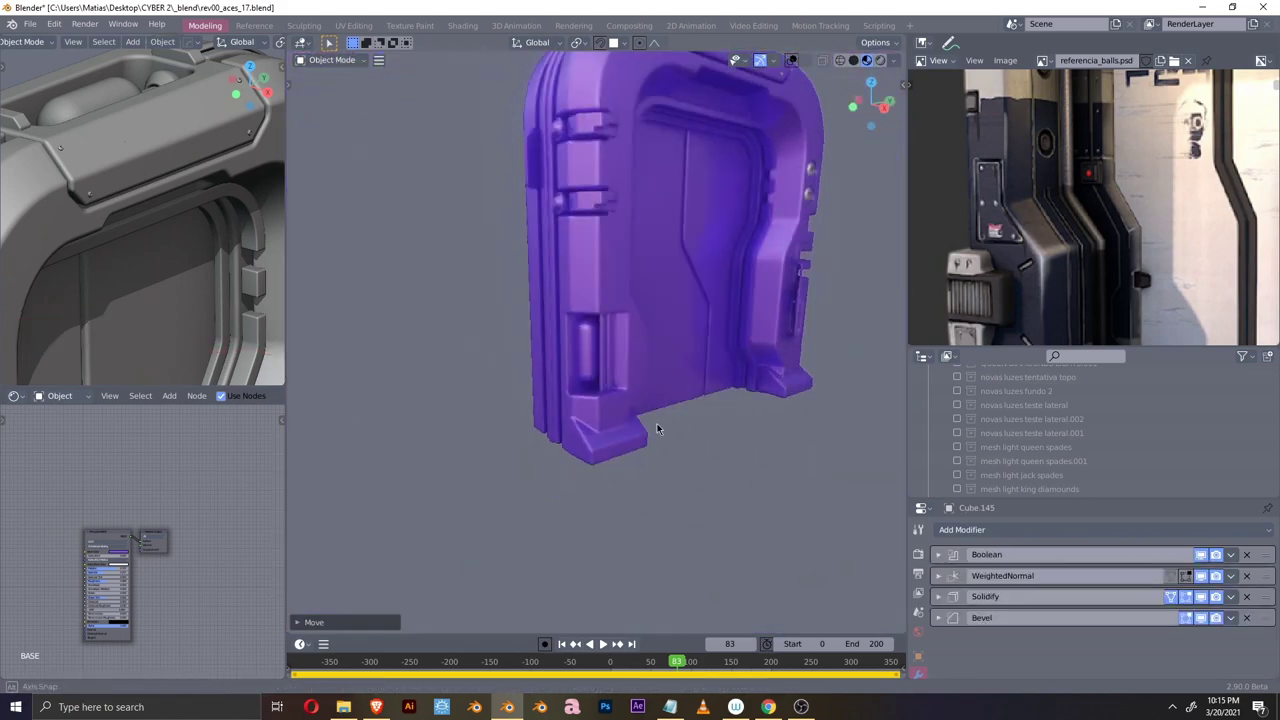
key(KP_1)
- Duplicate one of the small cylinder bolts
click(797, 365)
scroll(706, 346, up, 3)
key(shift+d)
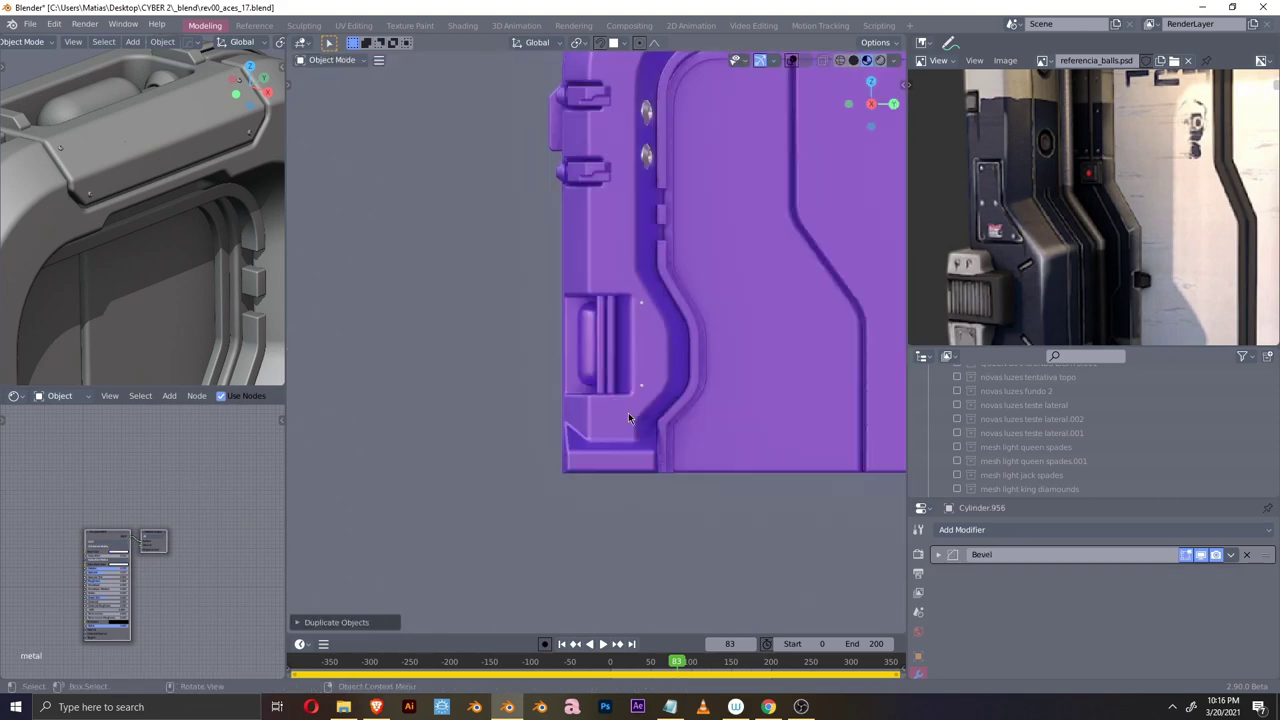
middle_drag(628, 417, 665, 365)
scroll(694, 423, down, 5)
scroll(627, 368, up, 5)
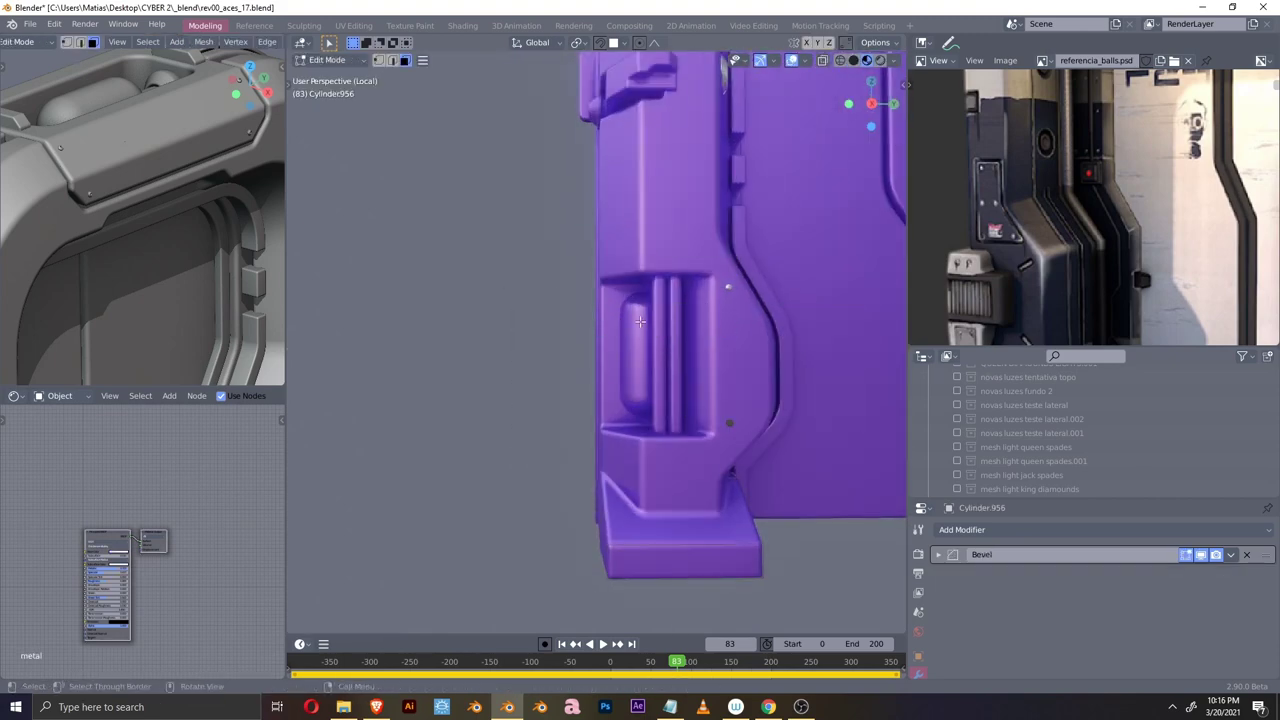
- Select the door frame and tilt the extracted strip's points from the right-side view
click(775, 350)
scroll(690, 393, down, 4)
scroll(660, 373, up, 5)
mouse_move(660, 373)
middle_down()
mouse_move(723, 293)
mouse_move(650, 310)
middle_up()
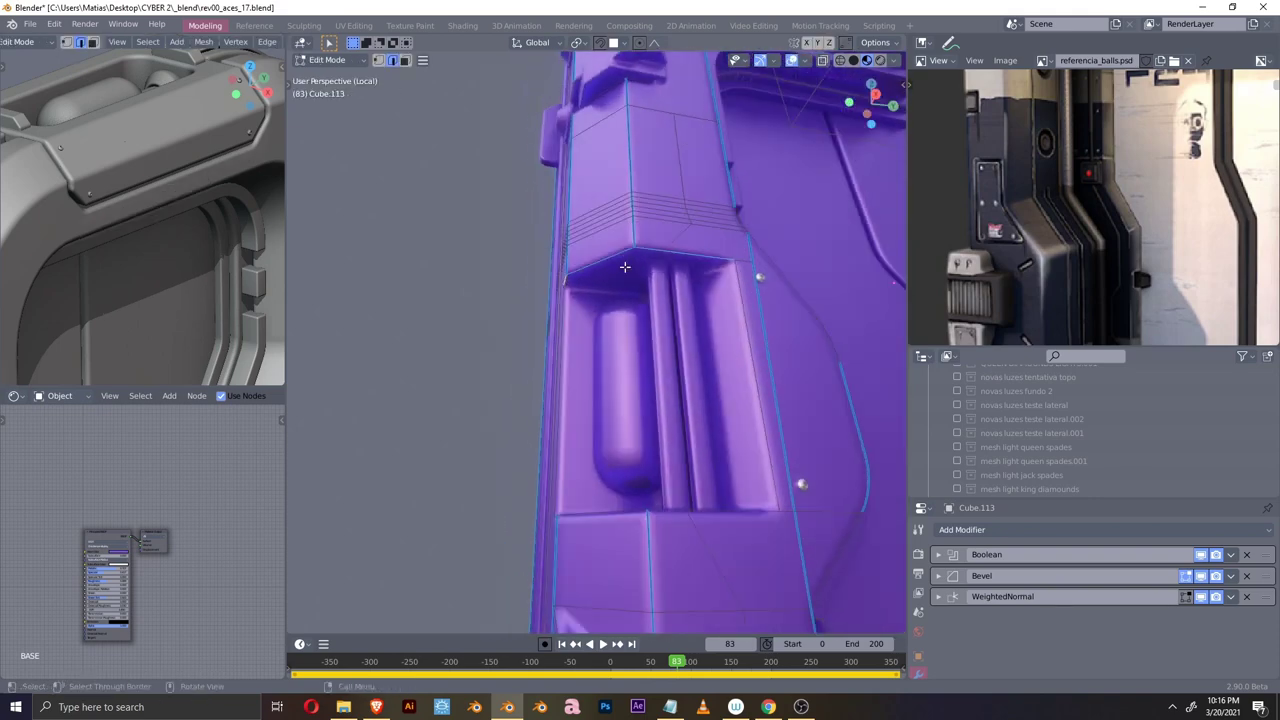
key(q)
key(Tab)
key(KP_3)
key(Tab)
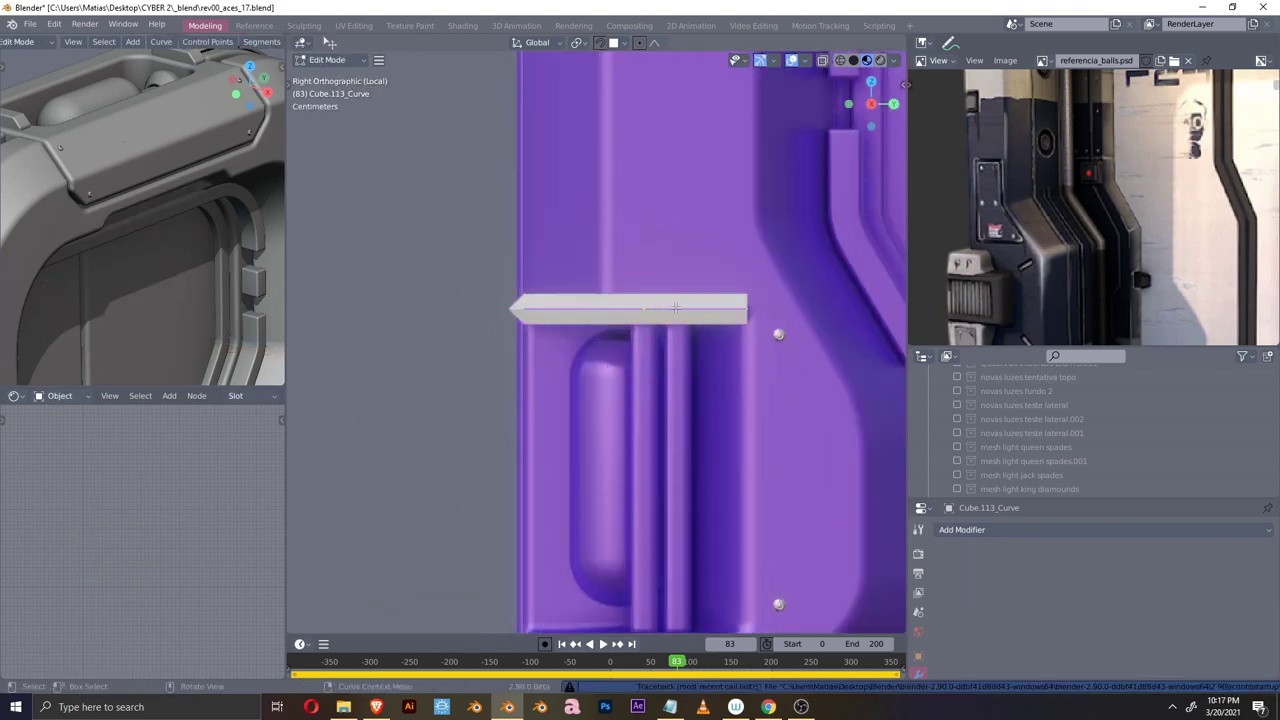
click(617, 303)
middle_drag(617, 303, 620, 395)
key(Tab)
- Link the door's purple material to the strip, convert it to a beveled mesh, and reposition it
key(q)
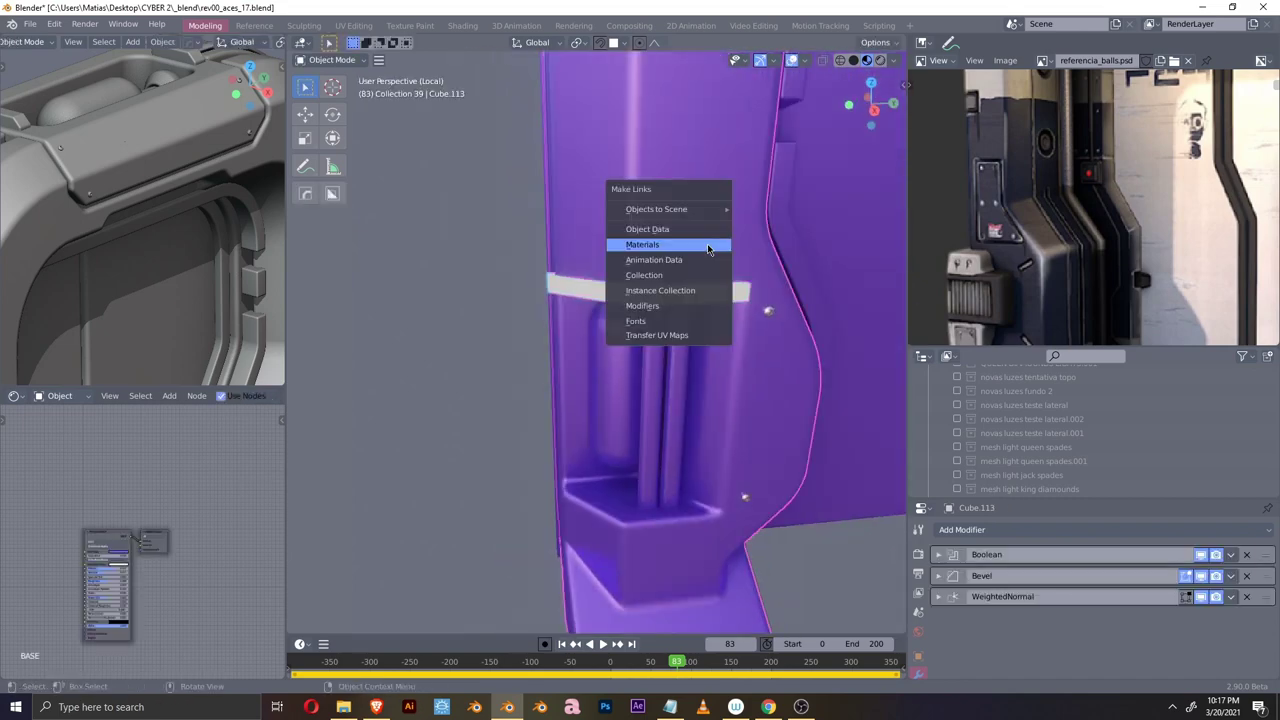
click(600, 383)
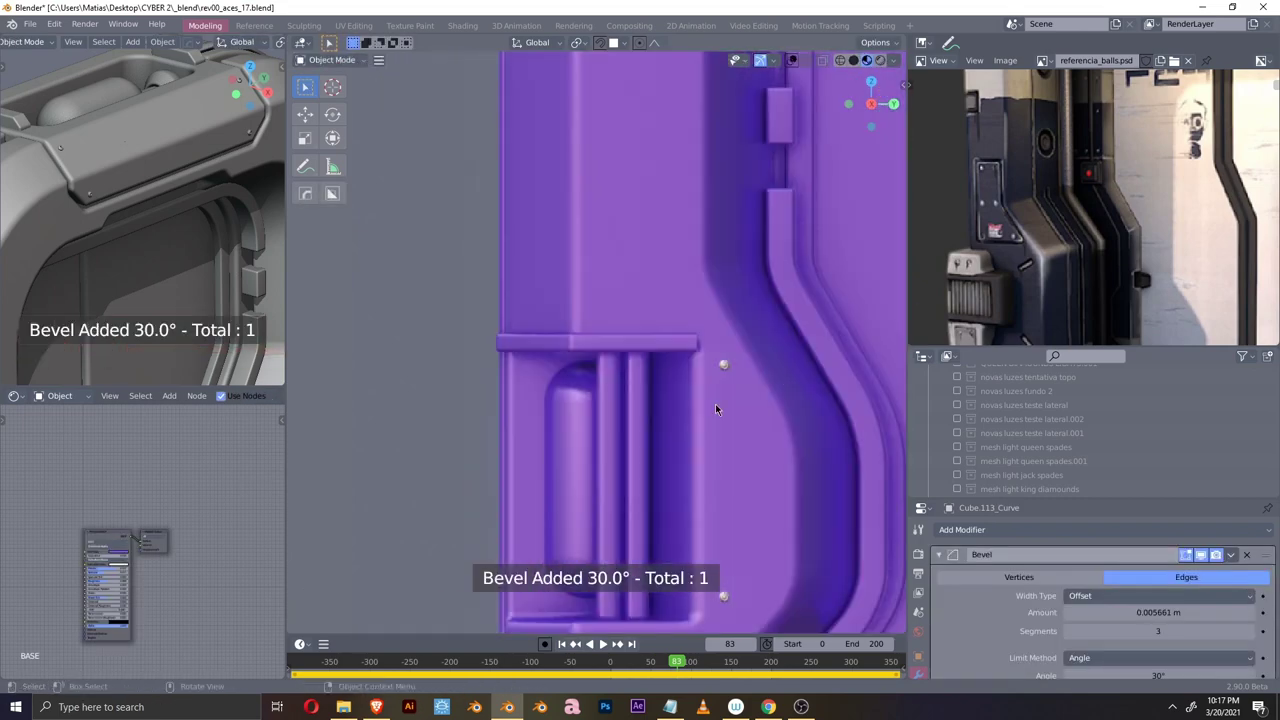
key(Tab)
key(KP_3)
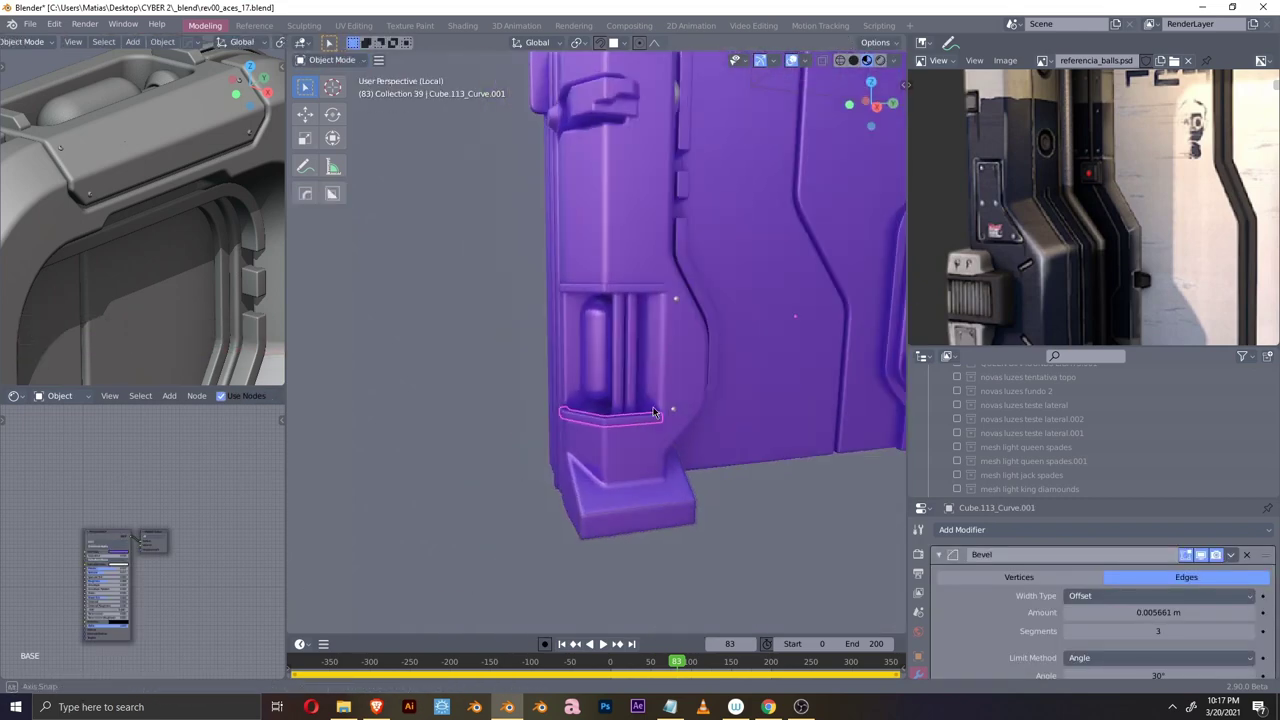
key(g)
key(y)
key(Escape)
key(Tab)
click(665, 437)
mouse_move(665, 437)
middle_down()
mouse_move(647, 459)
mouse_move(633, 437)
mouse_move(683, 425)
middle_up()
scroll(601, 432, up, 5)
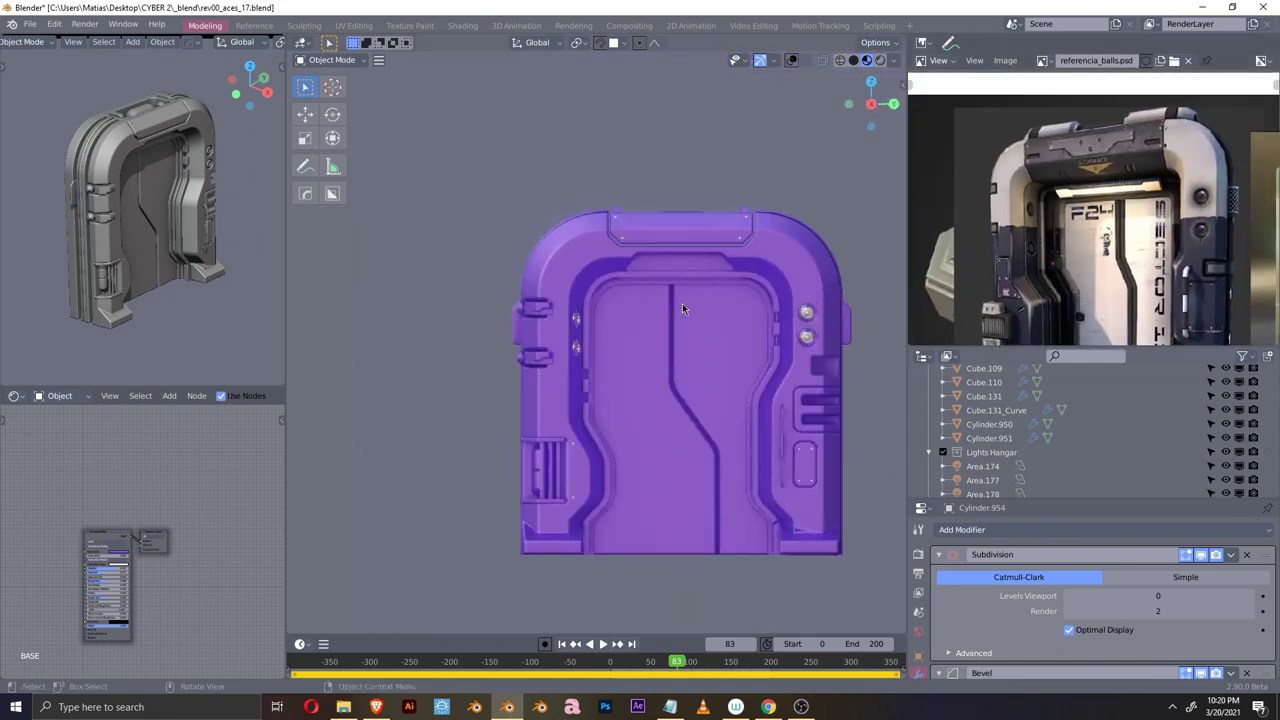
- Size a small square cutter on the door panel's front
scroll(682, 305, down, 5)
click(540, 432)
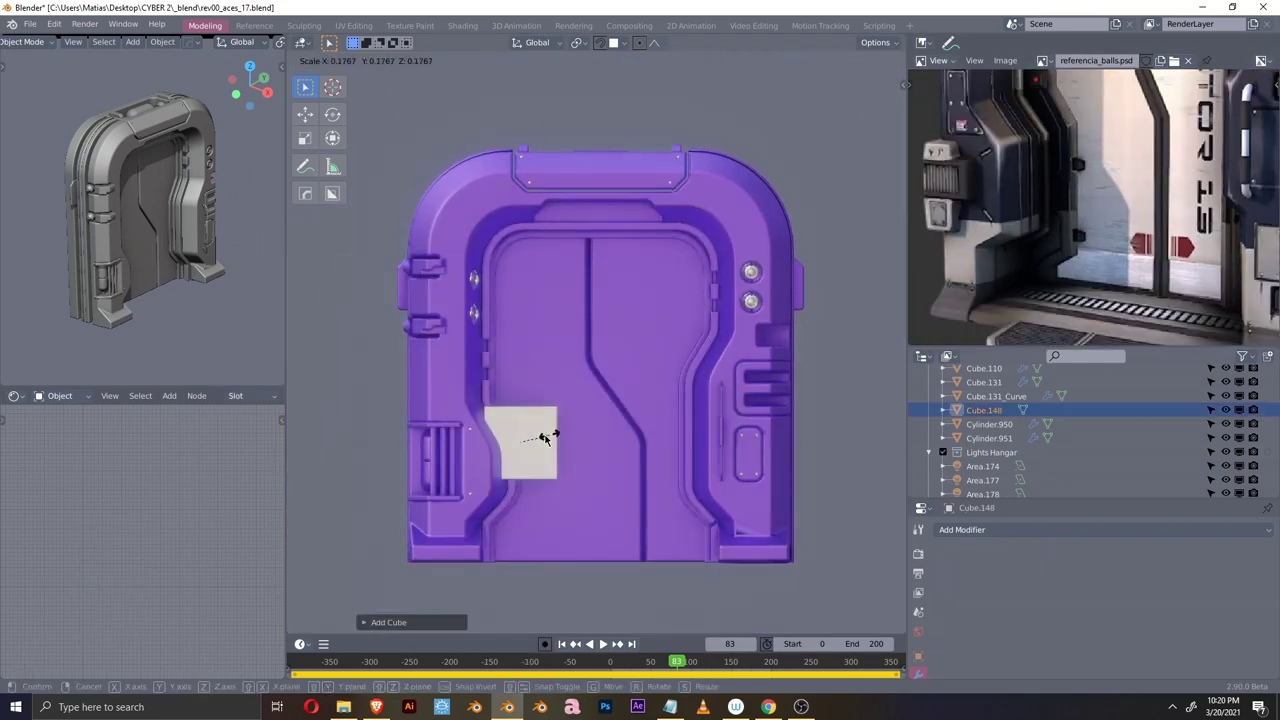
key(KP_Divide)
mouse_move(555, 440)
middle_down()
mouse_move(582, 443)
mouse_move(608, 408)
middle_up()
scroll(608, 408, up, 5)
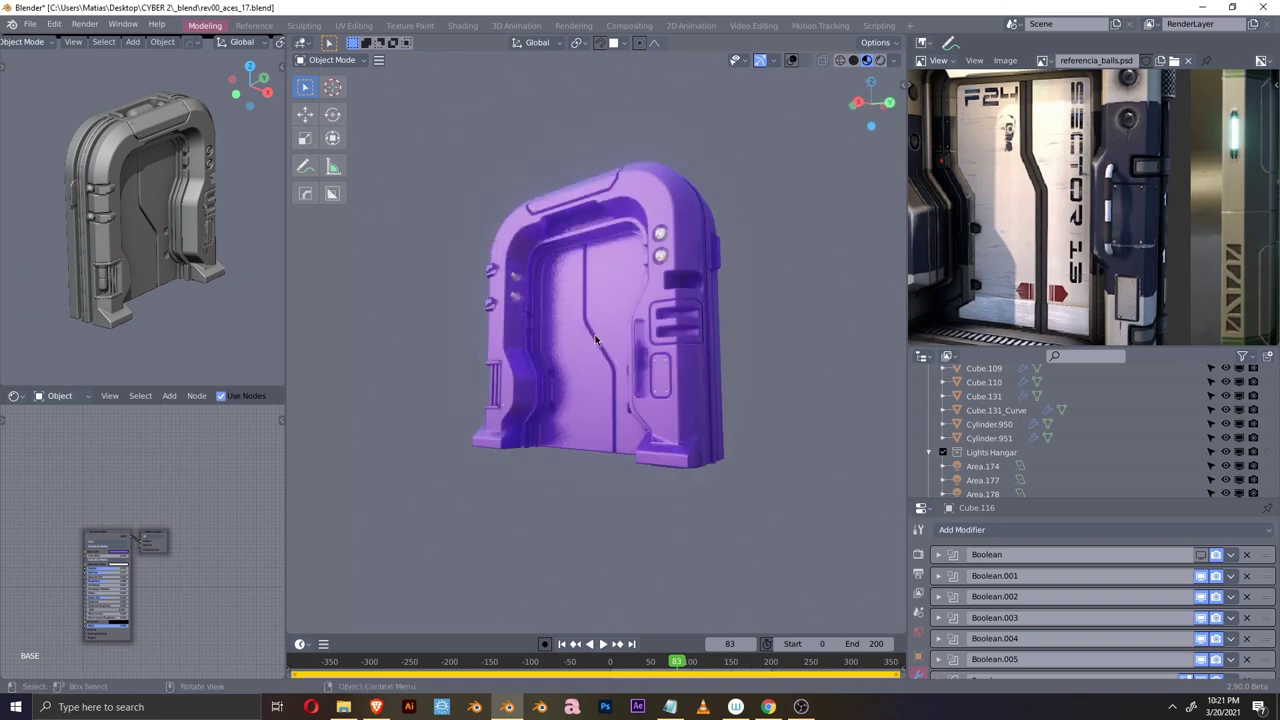
middle_drag(595, 340, 670, 352)
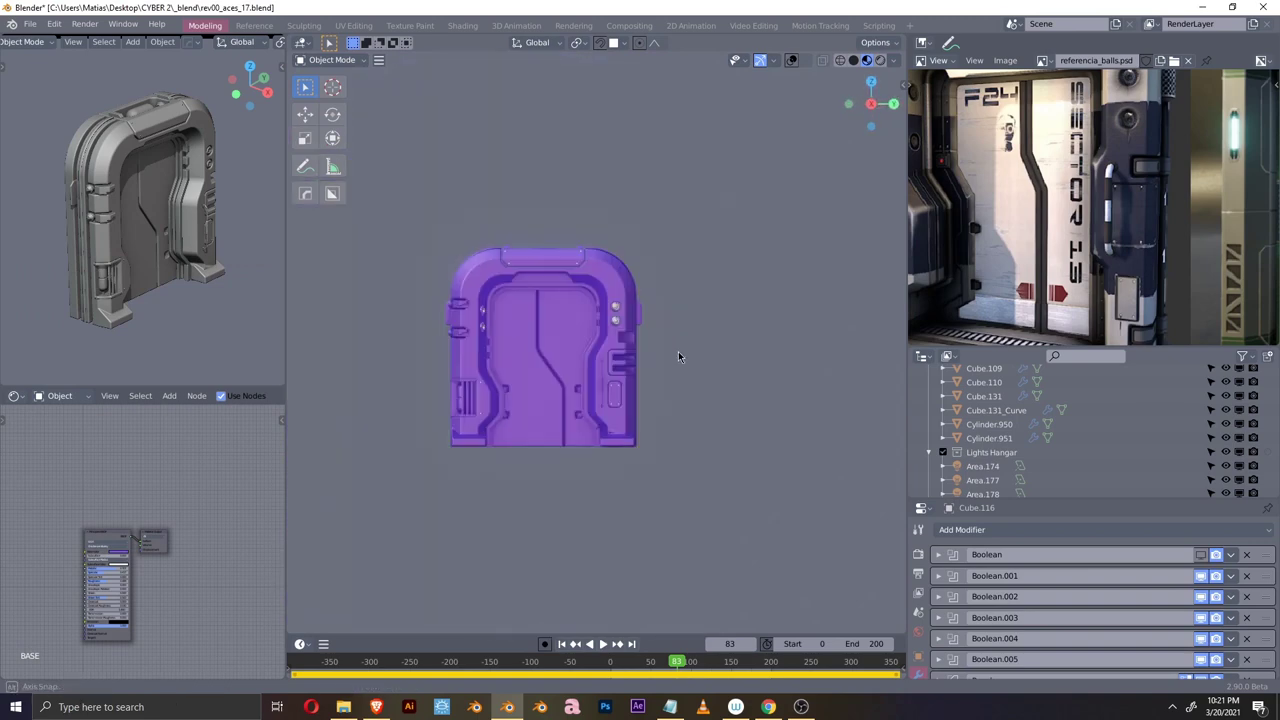
scroll(634, 271, up, 3)
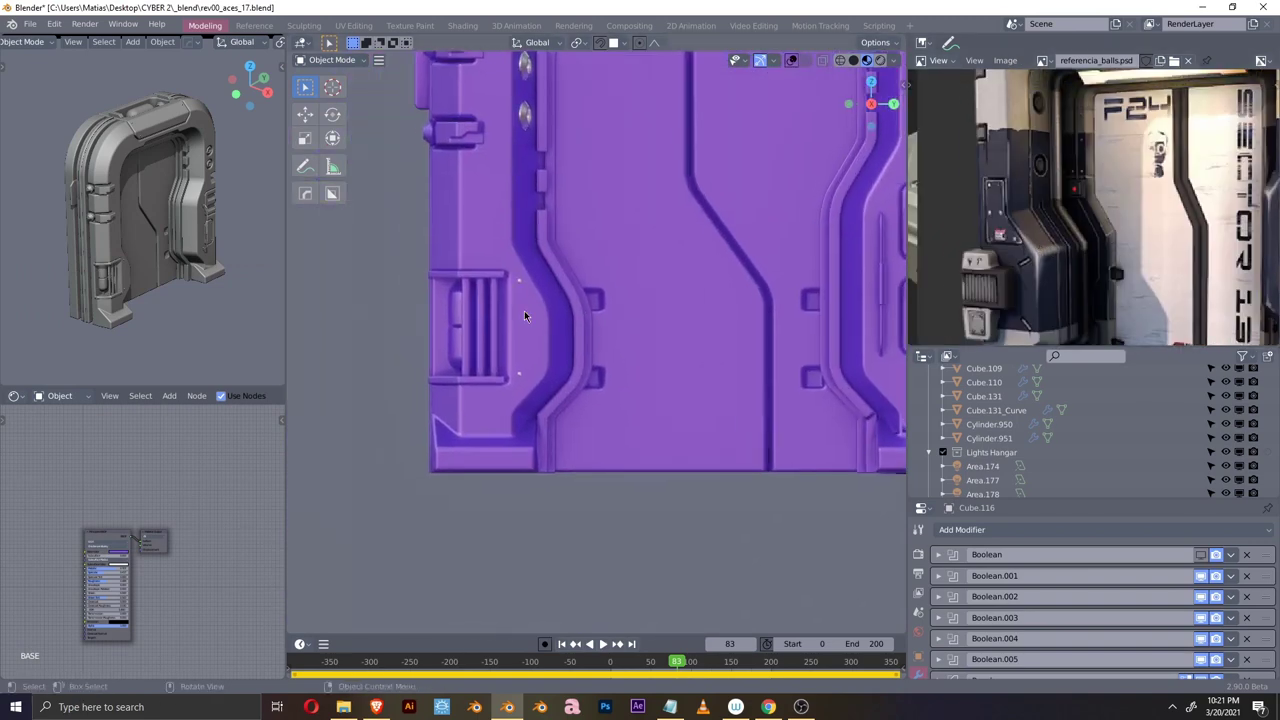
scroll(525, 267, up, 2)
scroll(525, 267, down, 3)
middle_drag(540, 320, 566, 380)
scroll(540, 397, up, 1)
- Turn the cutter selection into a solid plate and bevel it
key(z)
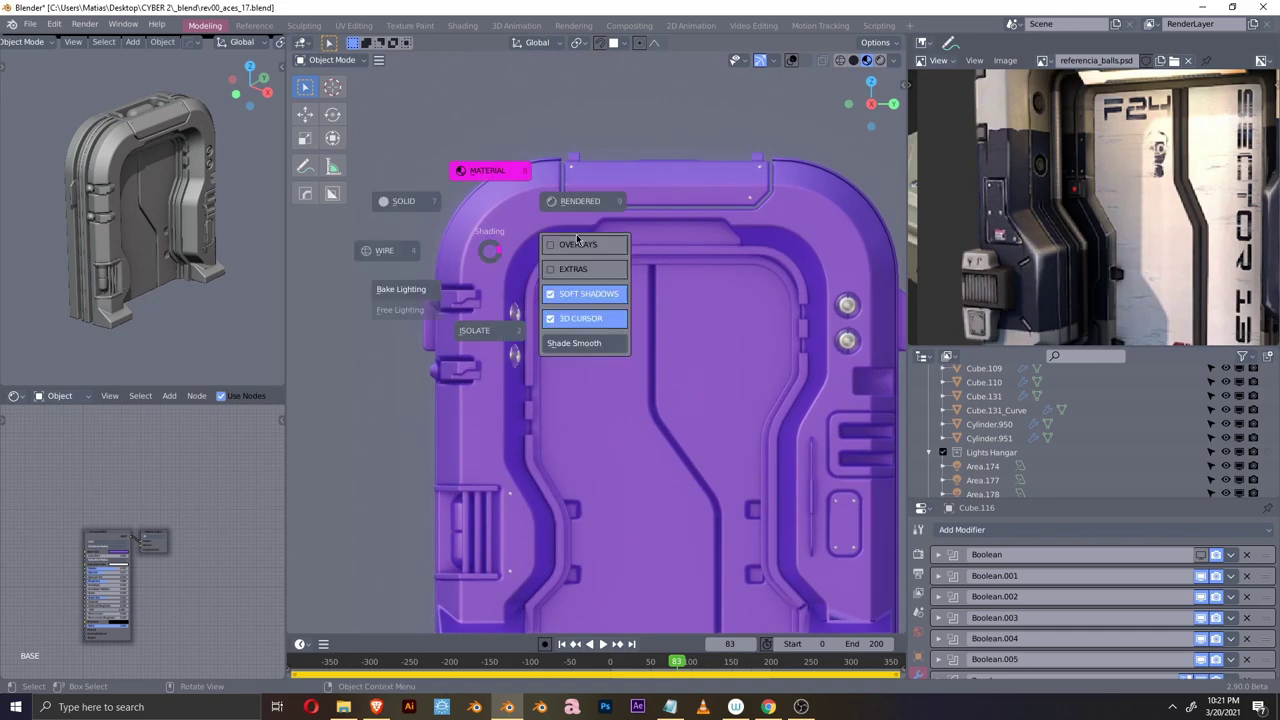
key(Tab)
middle_drag(489, 280, 600, 335)
right_click(600, 335)
click(655, 323)
mouse_move(631, 392)
middle_down()
mouse_move(570, 280)
mouse_move(626, 271)
middle_up()
right_click(570, 280)
click(570, 280)
scroll(539, 285, up, 2)
- Boolean-subtract the cutter from the frame corner, then move and rotate it into a diamond
key(ctrl+v)
key(q)
click(560, 310)
key(g)
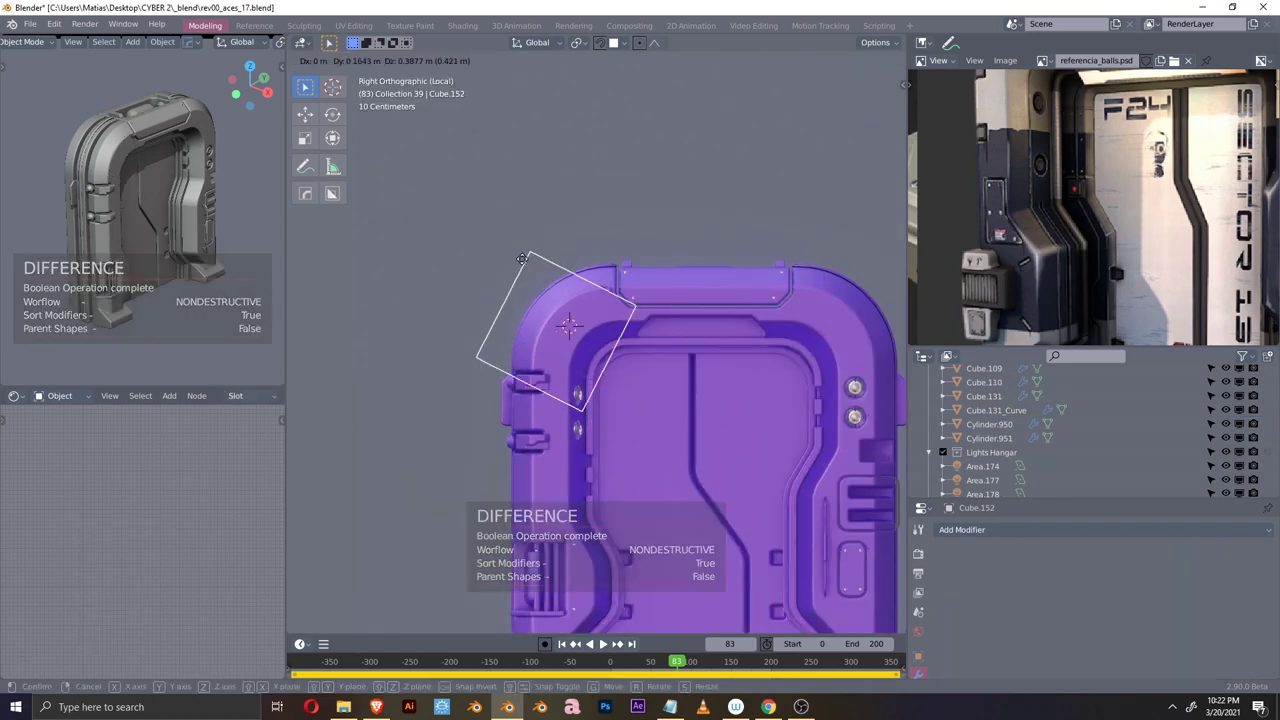
click(599, 322)
scroll(570, 324, up, 4)
key(r)
click(624, 344)
scroll(624, 344, down, 2)
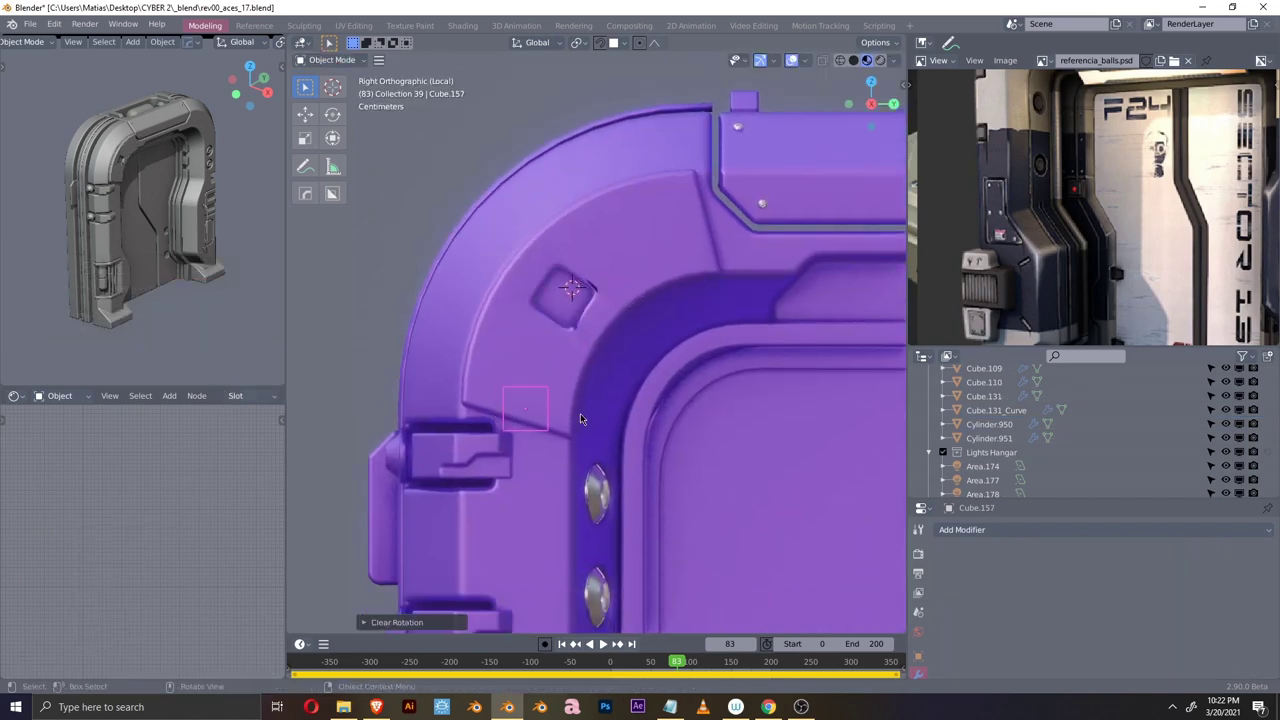
key(ctrl+minus)
scroll(613, 279, up, 2)
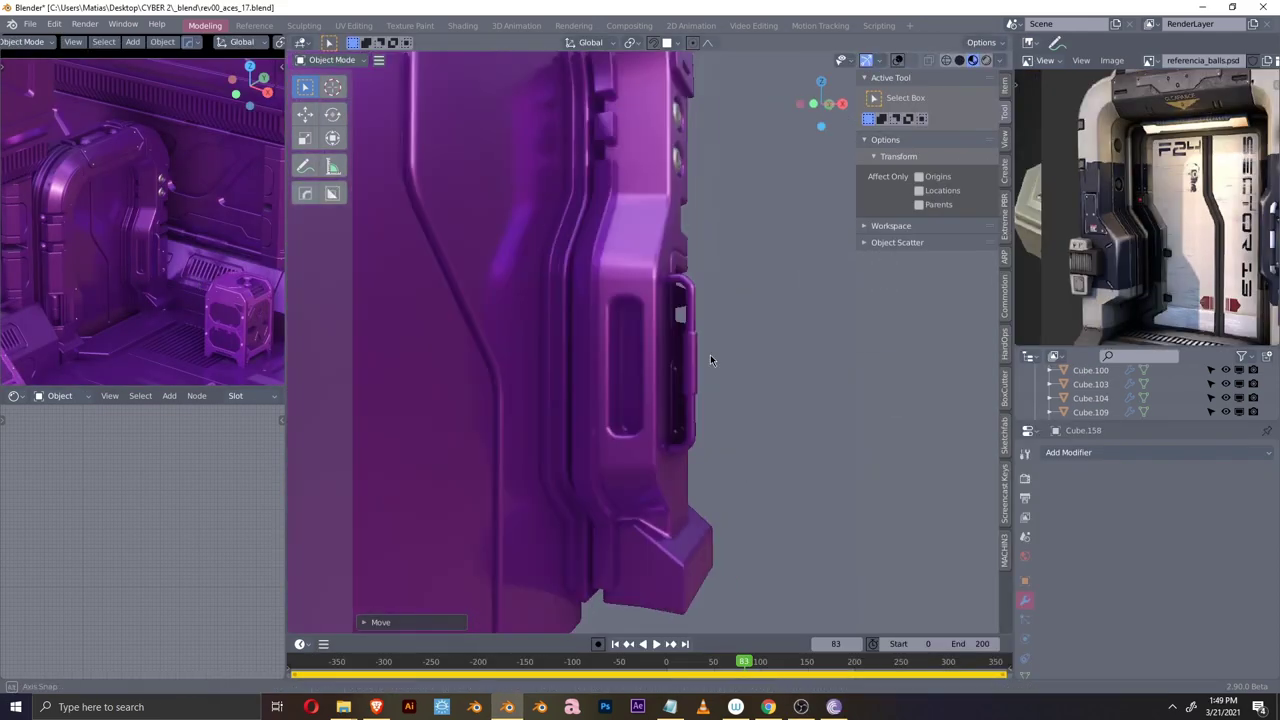
mouse_move(553, 307)
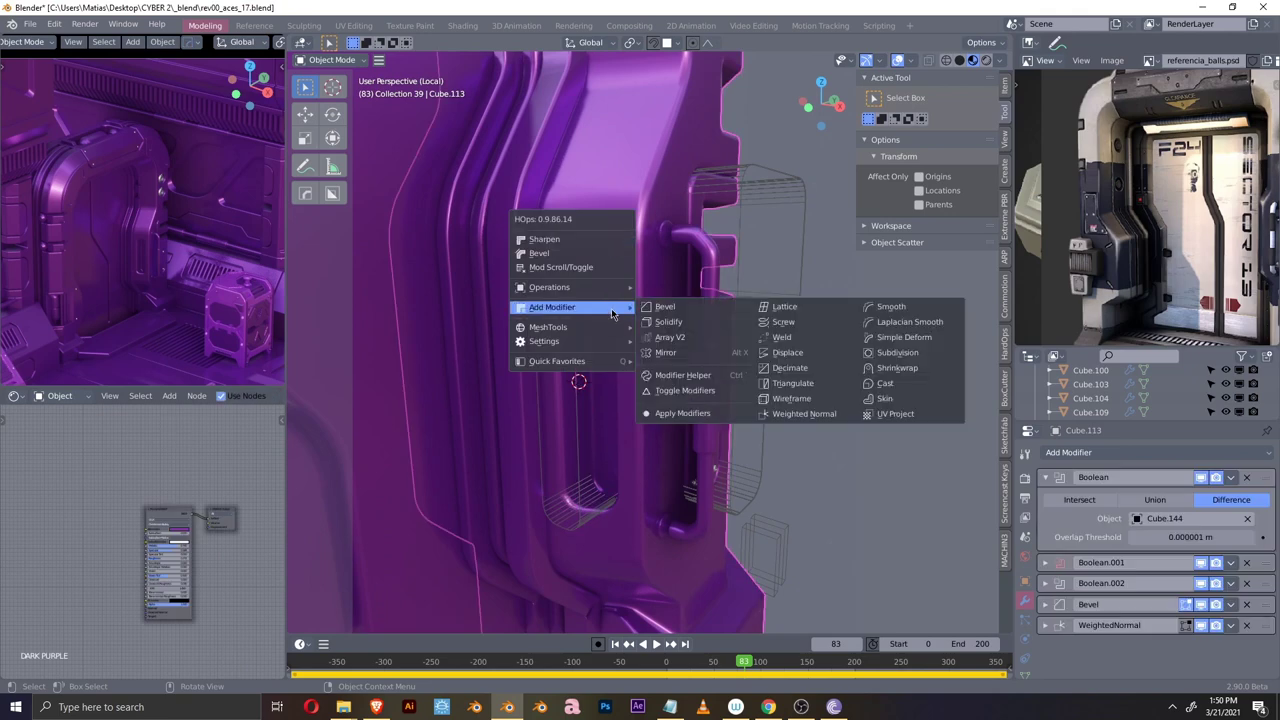
- Smart-apply the door panel's booleans and turn the slot face into a separate plate
click(680, 326)
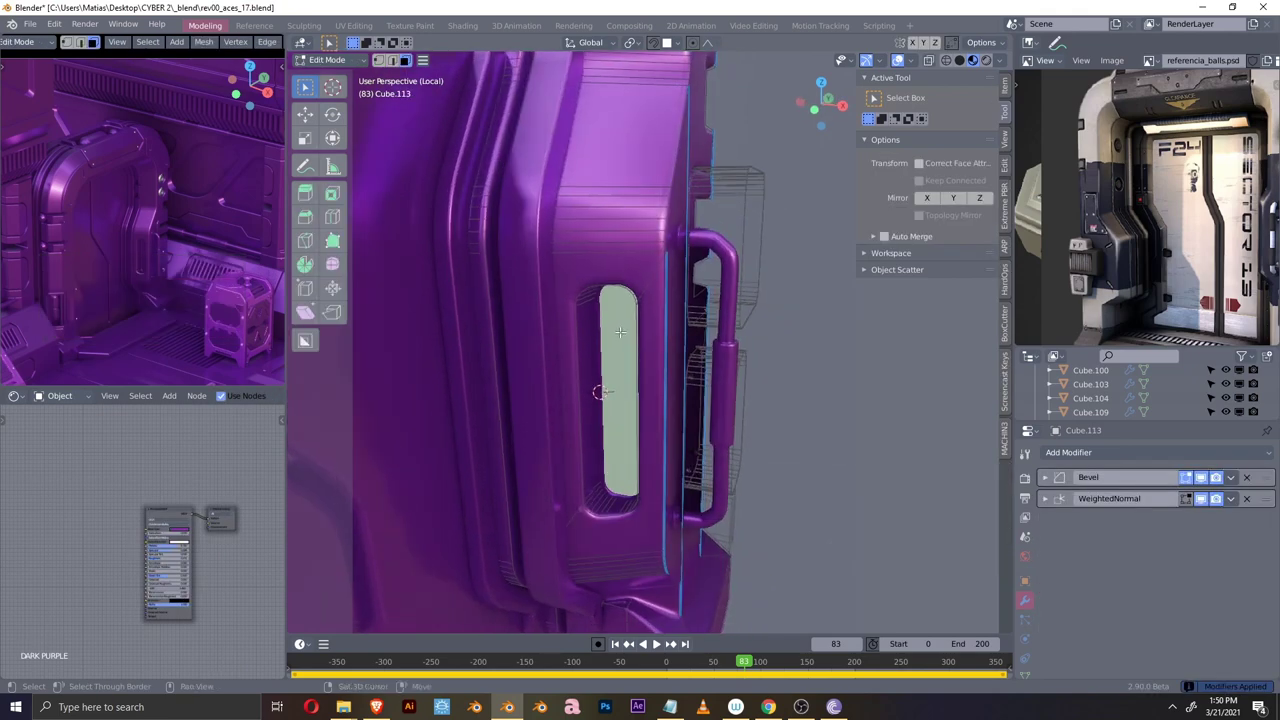
click(598, 237)
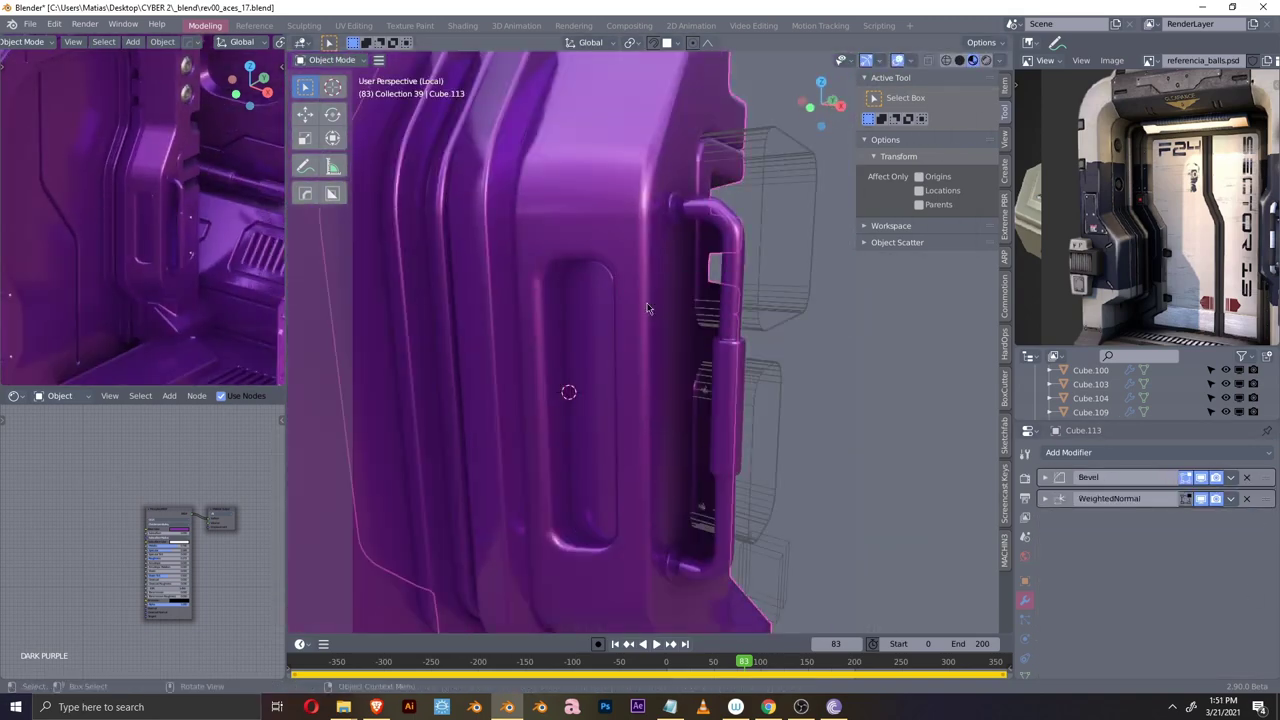
middle_drag(570, 318, 577, 338)
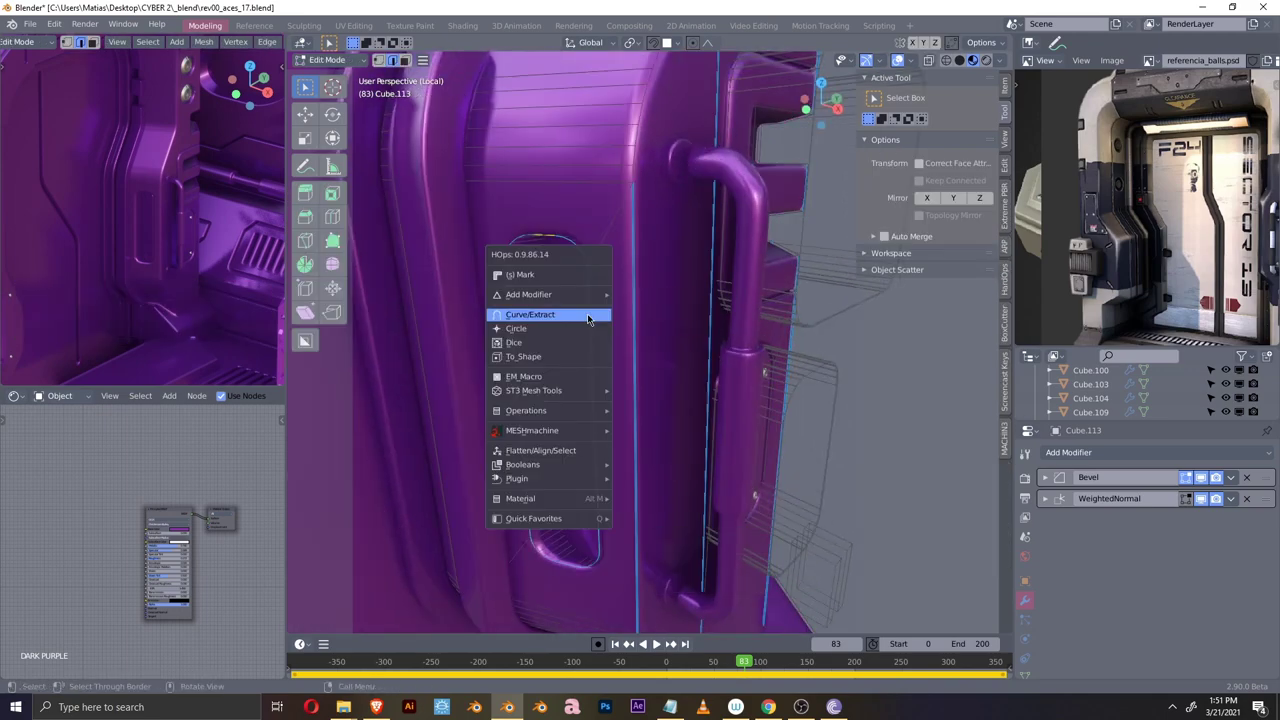
- Extract the slot's outline as a beveled curve and revisit the new plate
click(588, 316)
right_click(505, 250)
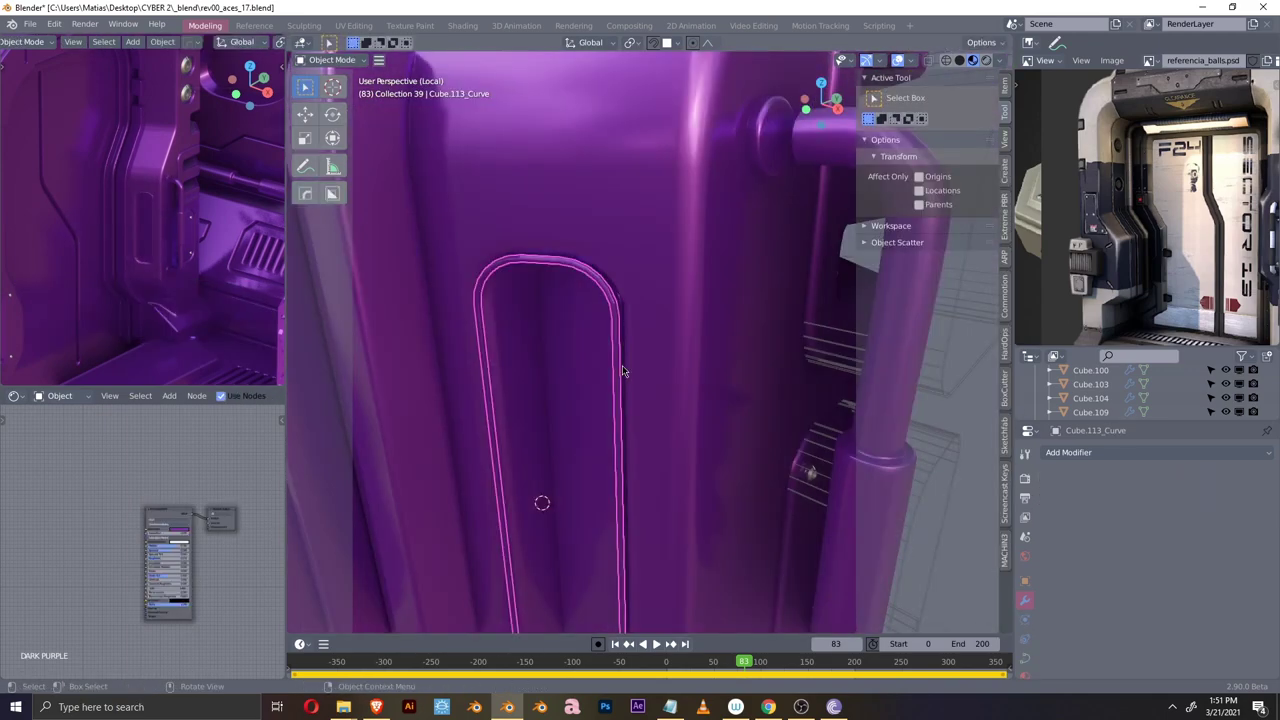
click(661, 405)
key(ctrl+z)
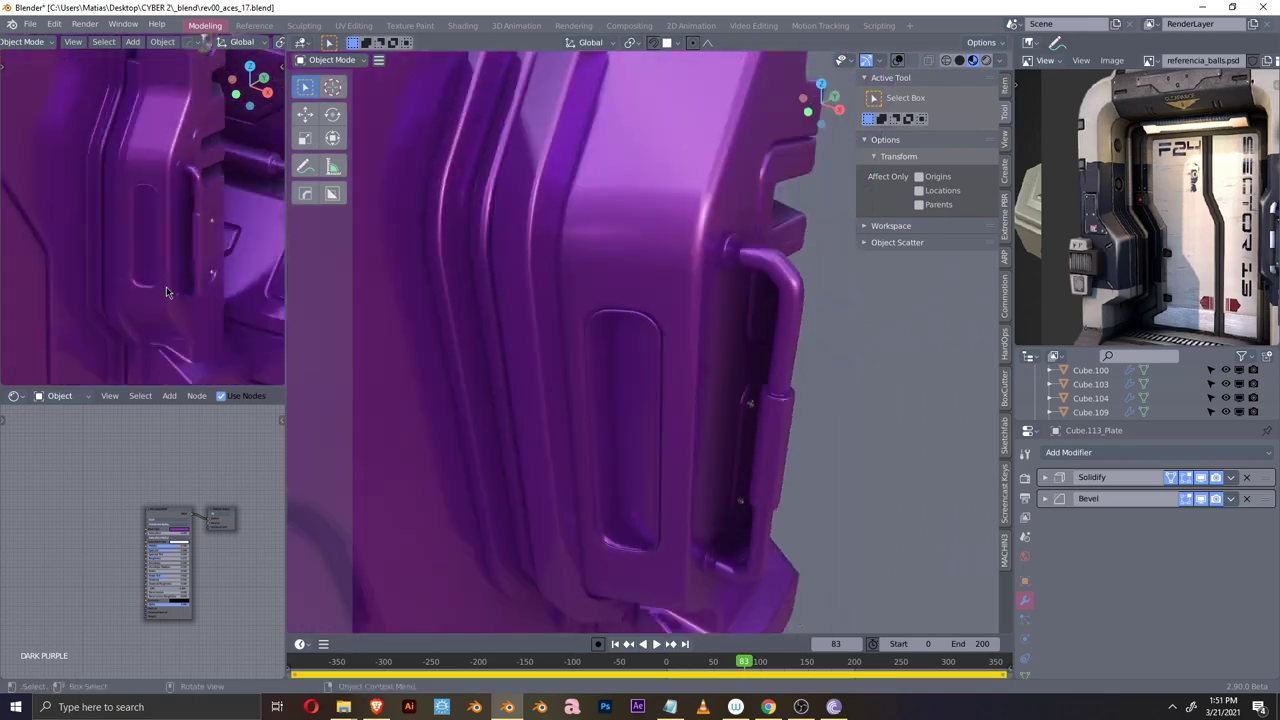
mouse_move(652, 353)
middle_down()
mouse_move(651, 319)
mouse_move(674, 358)
middle_up()
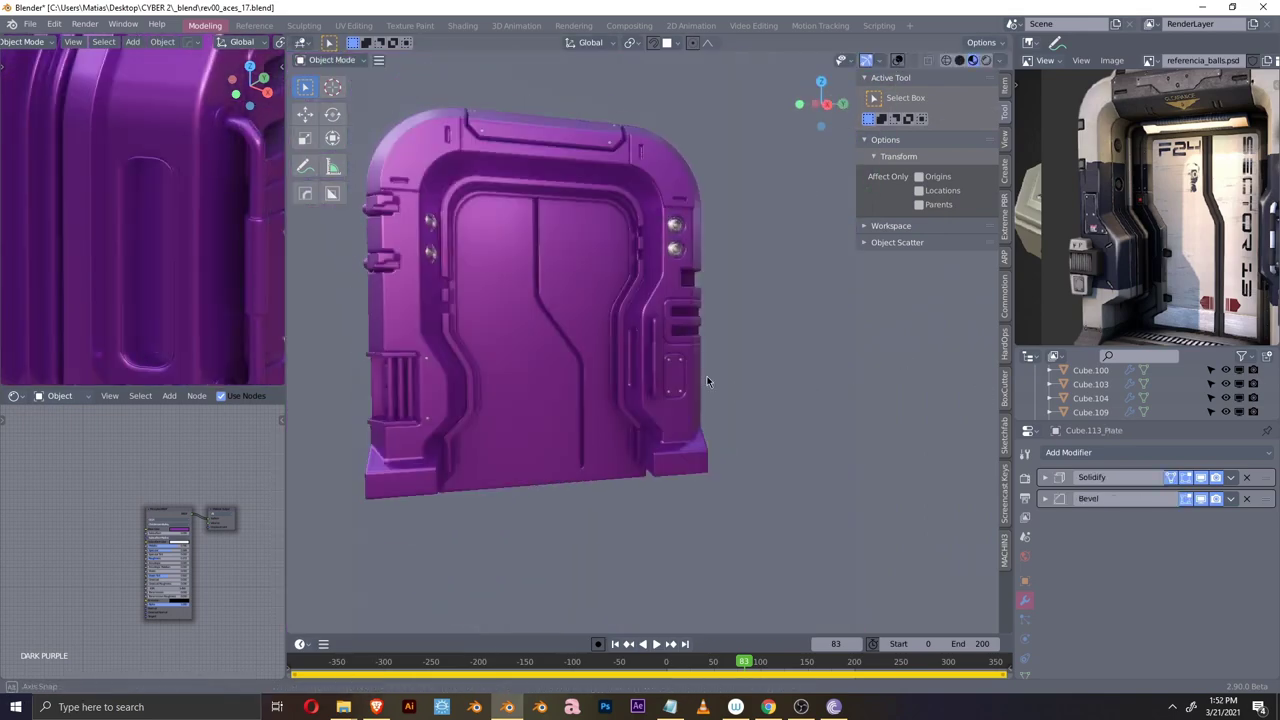
right_click(585, 272)
- Select the vent frame and enter Edit Mode, viewing it from the right side
scroll(579, 287, down, 5)
scroll(622, 414, up, 4)
middle_drag(622, 414, 487, 168)
click(487, 168)
key(Tab)
key(grave)
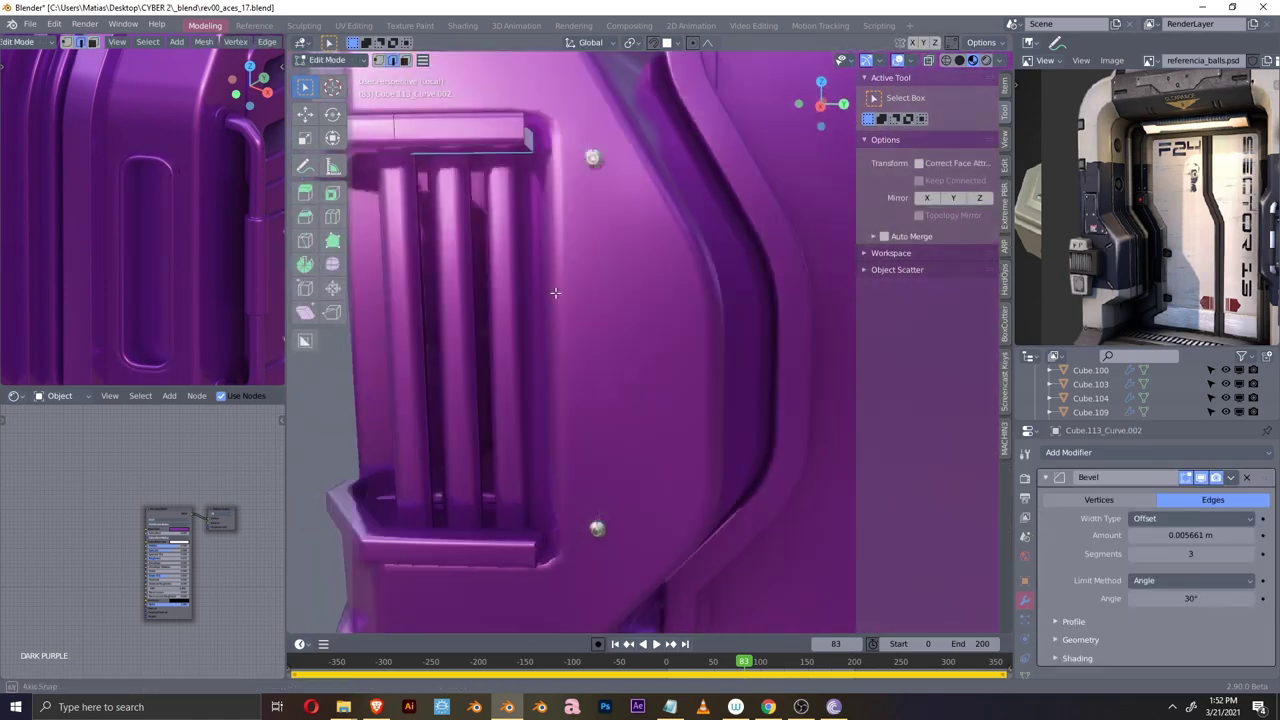
scroll(547, 278, down, 3)
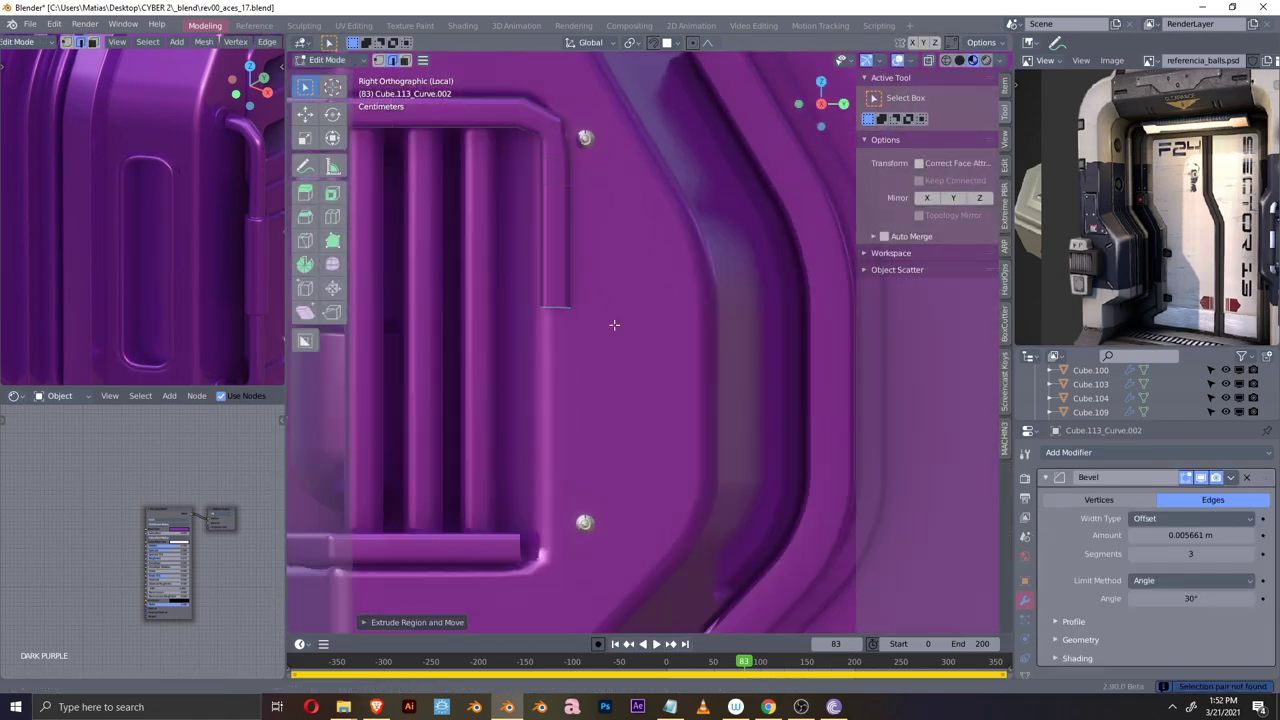
- Extrude the selected vent edges, then dissolve the extra edges
key(alt+x)
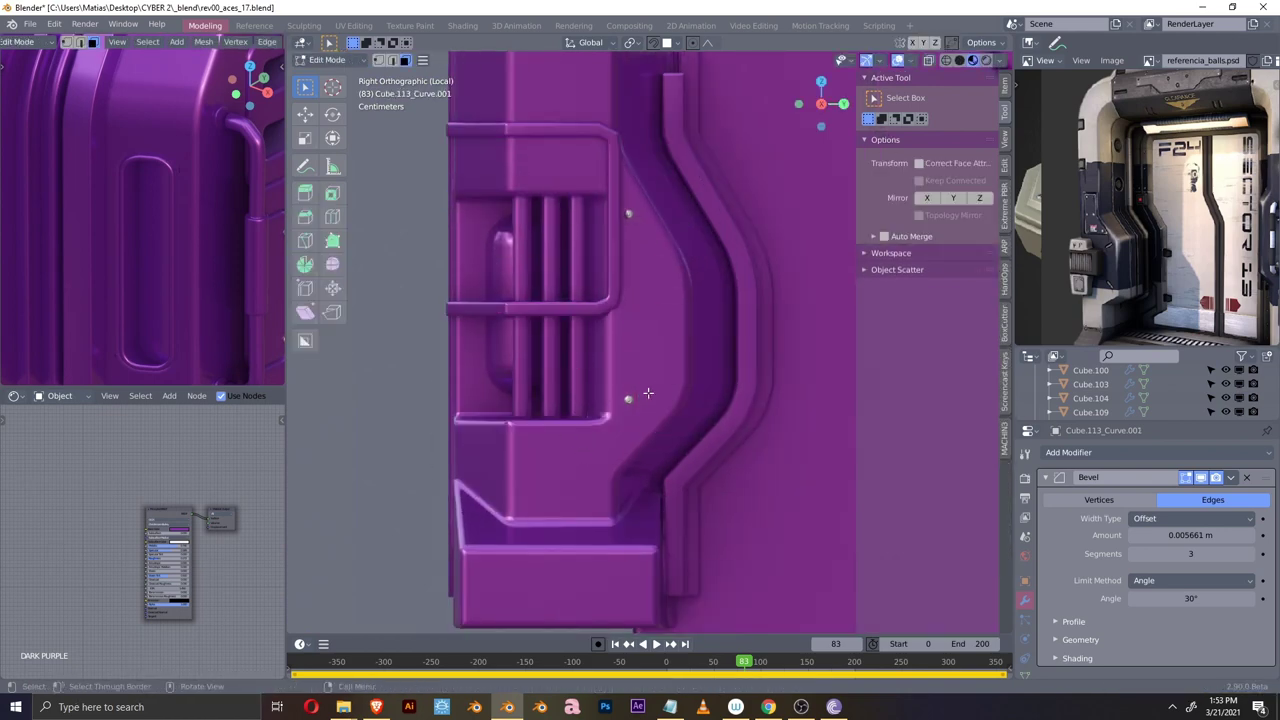
key(Tab)
key(g)
key(z)
key(Escape)
scroll(622, 338, up, 2)
key(ctrl+x)
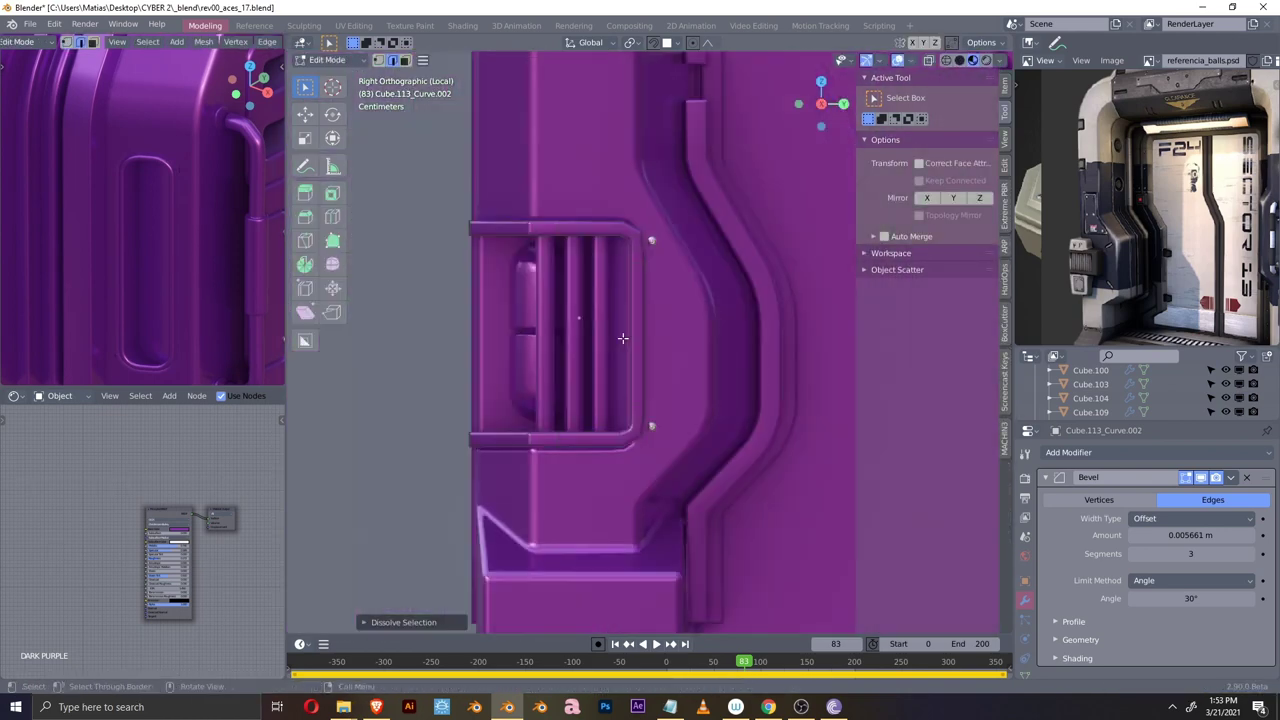
- Show the subdivision result in Edit Mode and move the vent's corner edge into place
key(Tab)
scroll(629, 315, up, 2)
scroll(717, 278, down, 1)
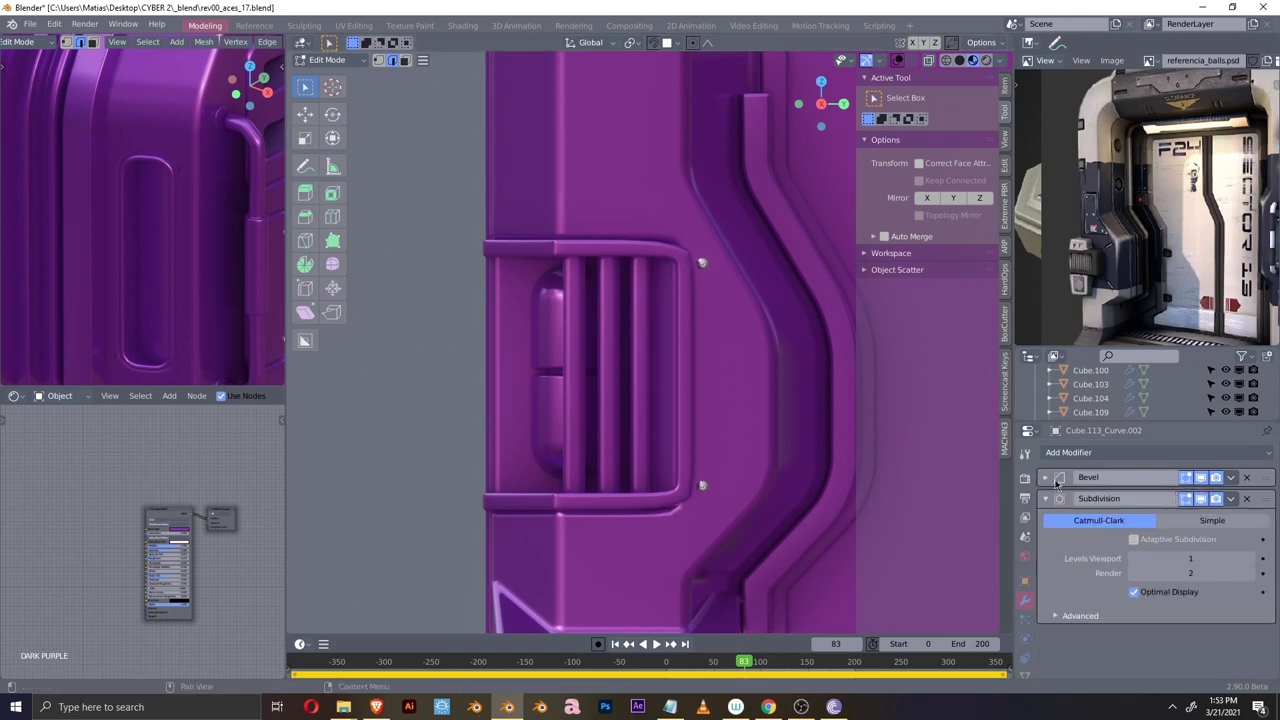
click(1201, 499)
scroll(680, 346, up, 5)
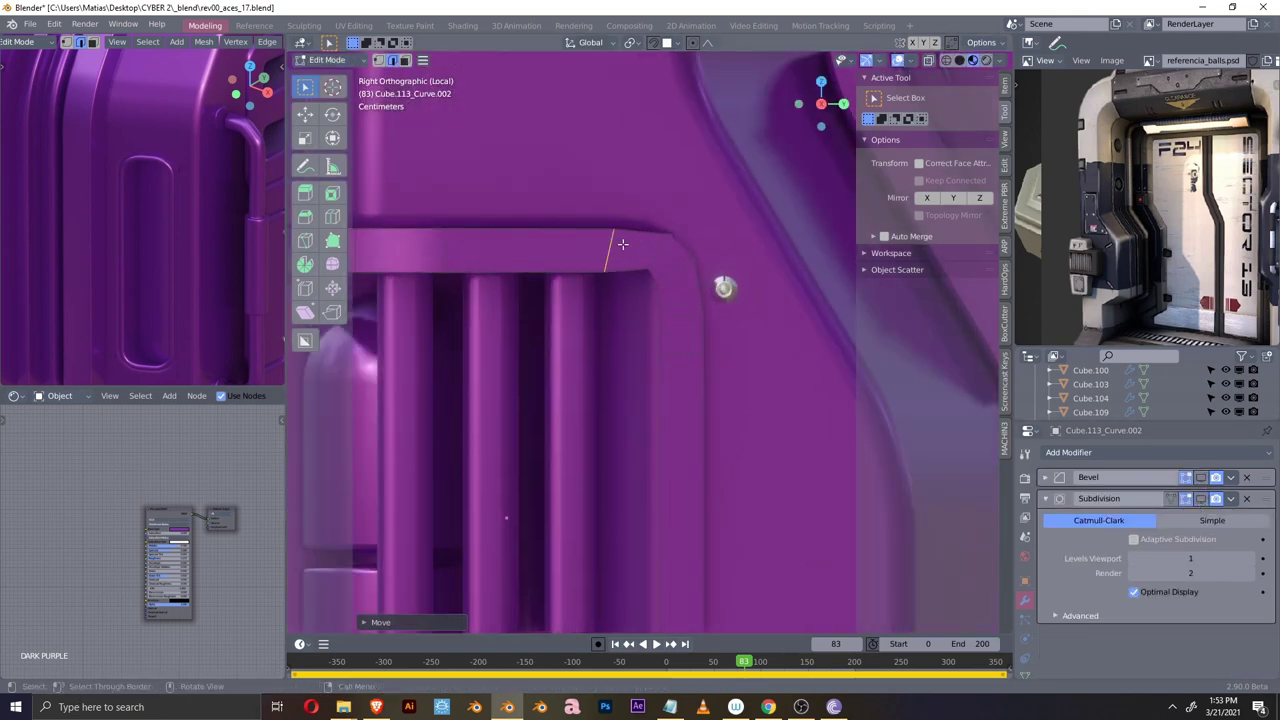
scroll(622, 244, down, 3)
scroll(648, 270, up, 3)
key(g)
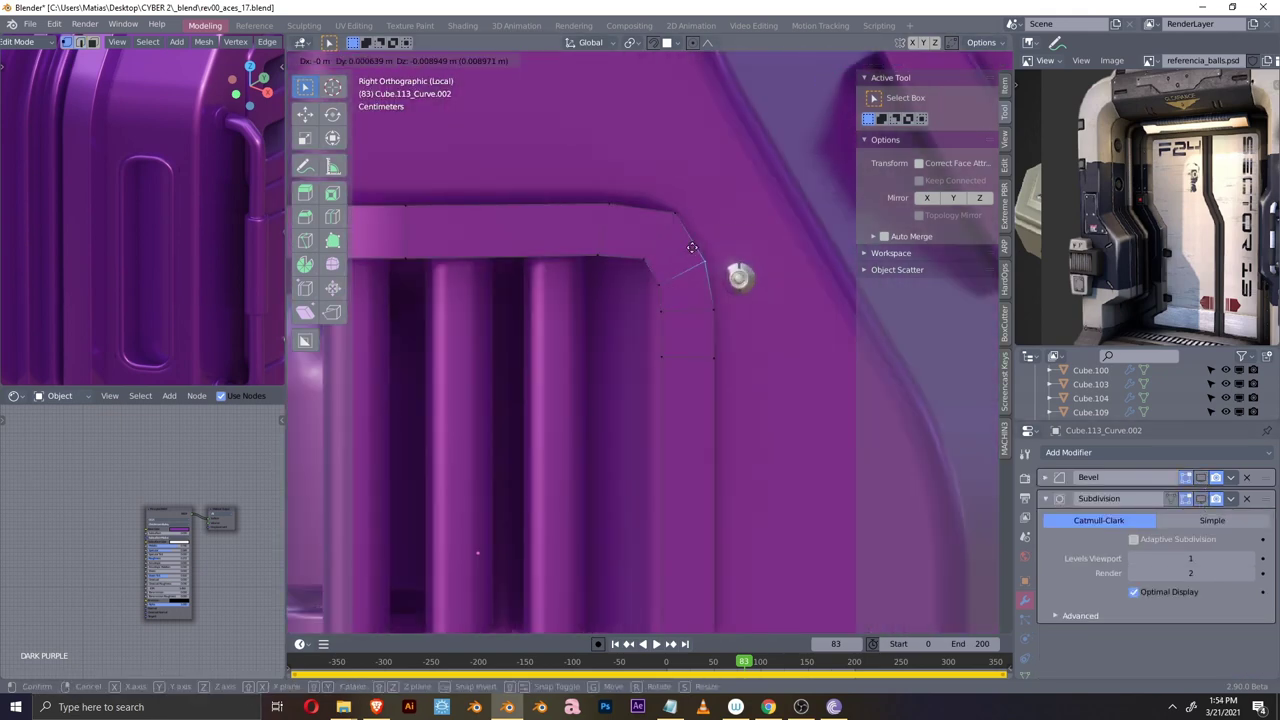
click(692, 248)
scroll(692, 248, down, 3)
- Add a level-3 Catmull-Clark Subsurf_Base to the vent frame and slide its corner edges
key(Tab)
click(662, 368)
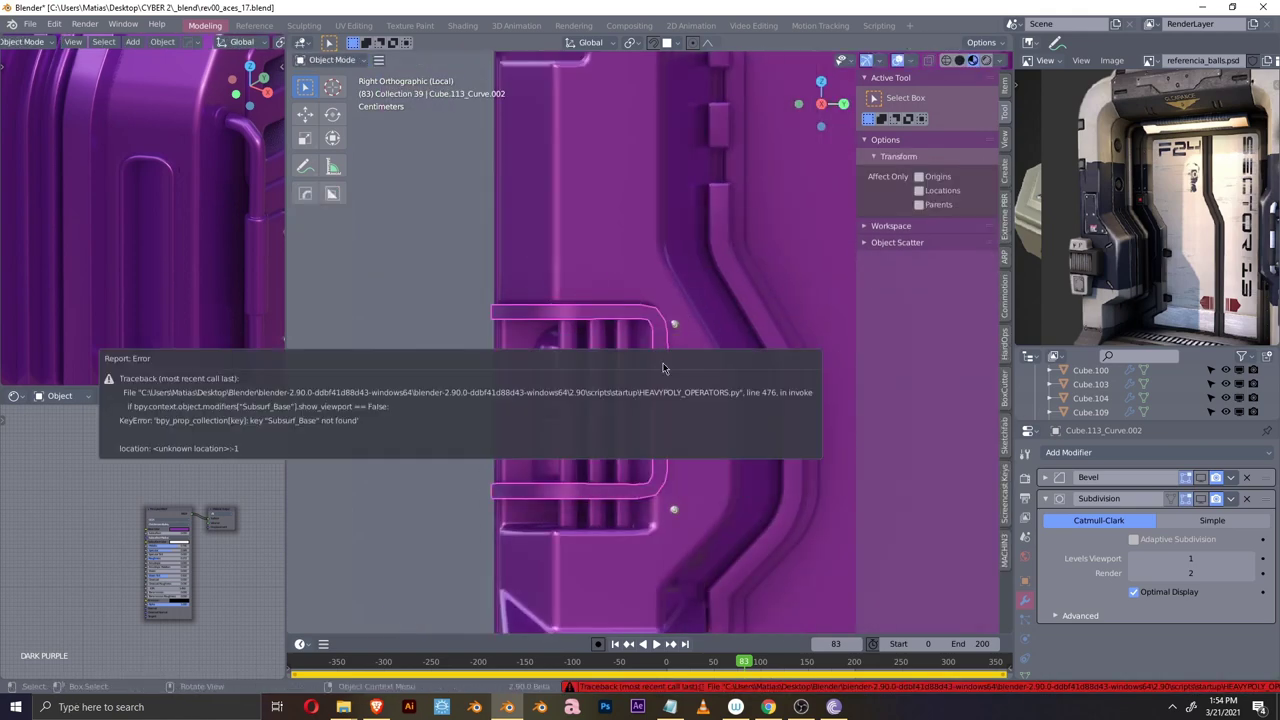
scroll(649, 334, up, 3)
key(Tab)
scroll(667, 336, down, 2)
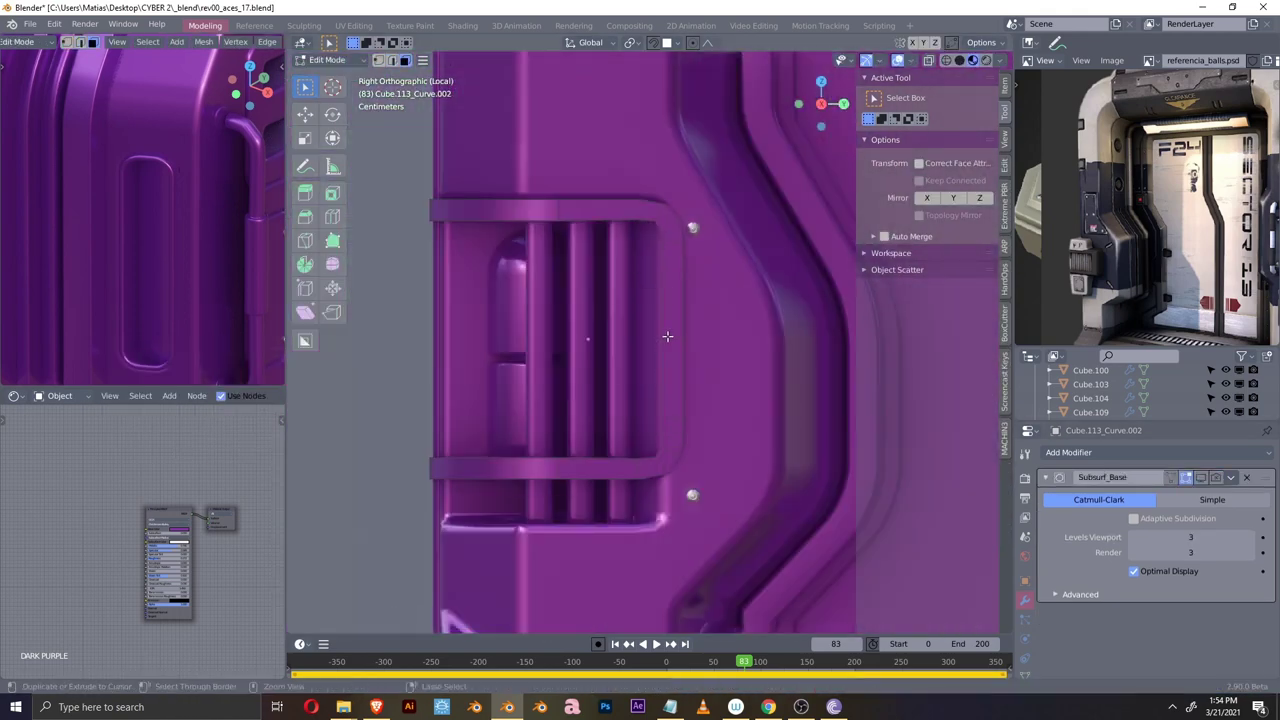
click(679, 263)
scroll(679, 263, down, 2)
- Add the small square Cube.158 on the door's side above the vent and isolate it
mouse_move(700, 330)
middle_down()
mouse_move(843, 372)
mouse_move(731, 366)
middle_up()
scroll(760, 360, up, 3)
scroll(740, 360, down, 3)
key(Tab)
key(Tab)
key(KP_Divide)
scroll(688, 345, down, 3)
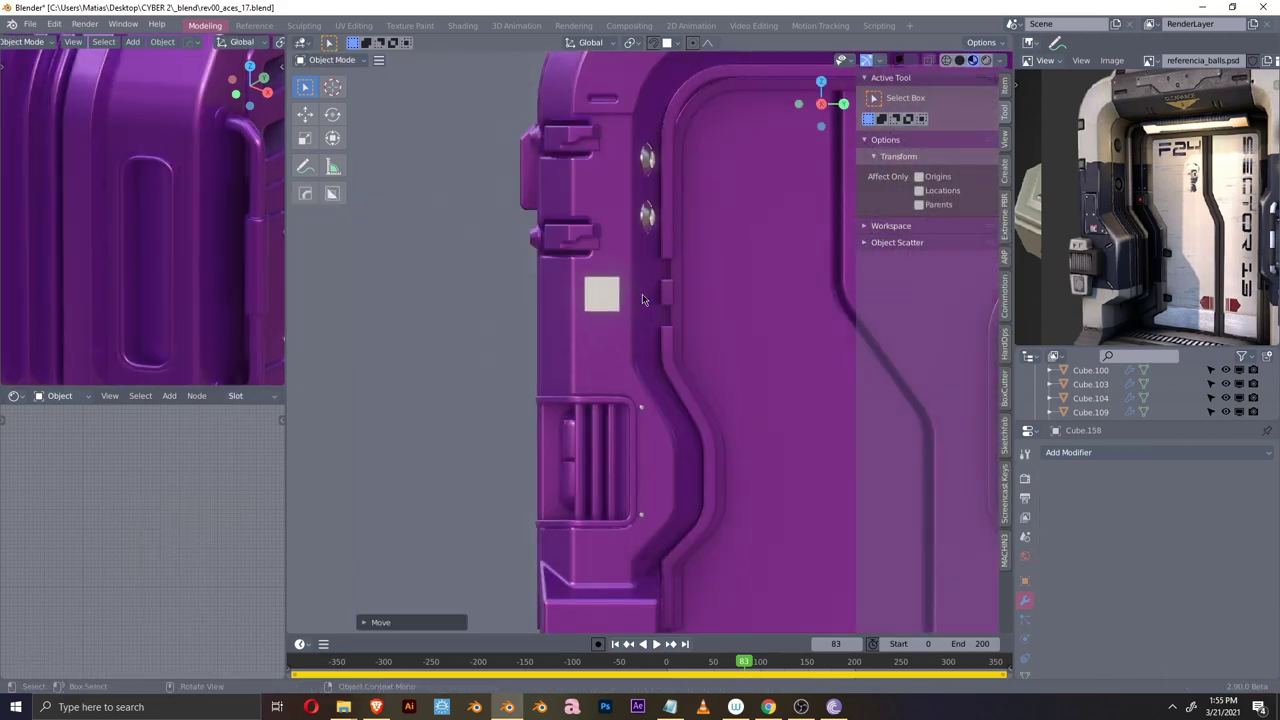
- Move the square's face along Y and boolean-cut the triangle shape out of the door
key(g)
key(y)
click(678, 366)
mouse_move(678, 366)
middle_down()
mouse_move(651, 377)
mouse_move(591, 363)
mouse_move(583, 417)
middle_up()
key(Tab)
key(q)
click(639, 332)
scroll(660, 350, up, 3)
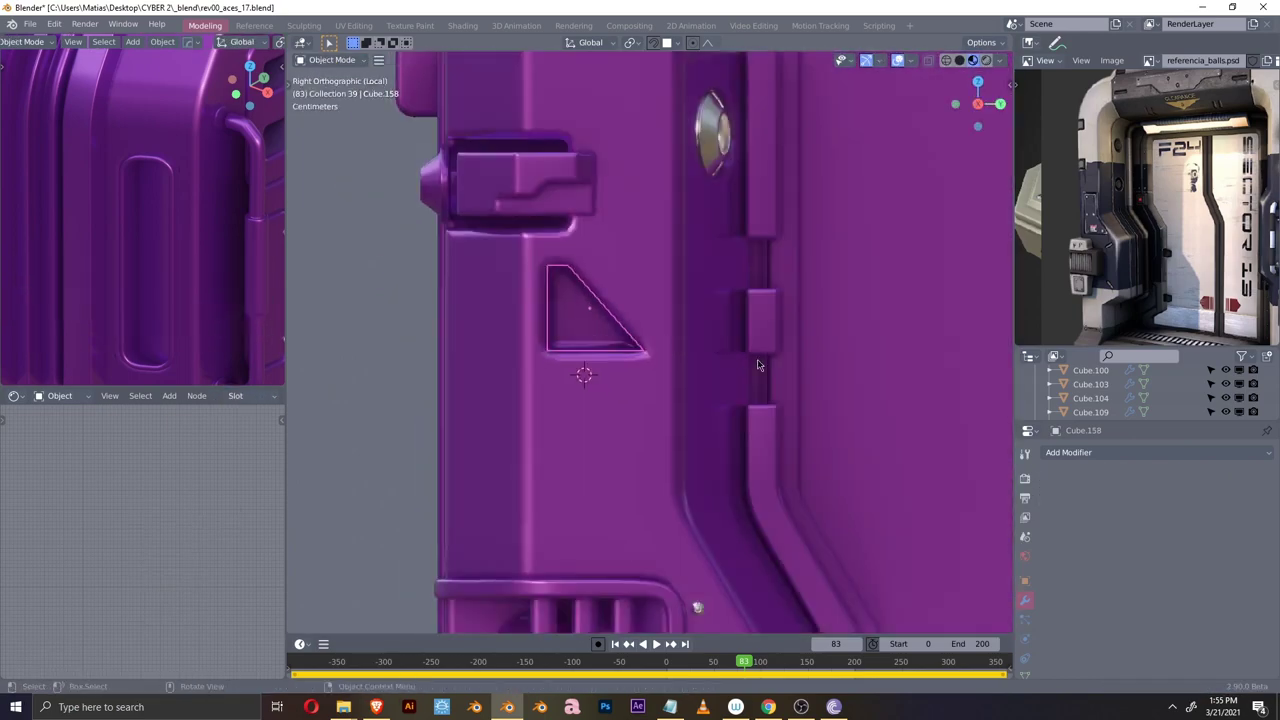
mouse_move(660, 350)
middle_down()
mouse_move(682, 360)
mouse_move(680, 420)
middle_up()
key(grave)
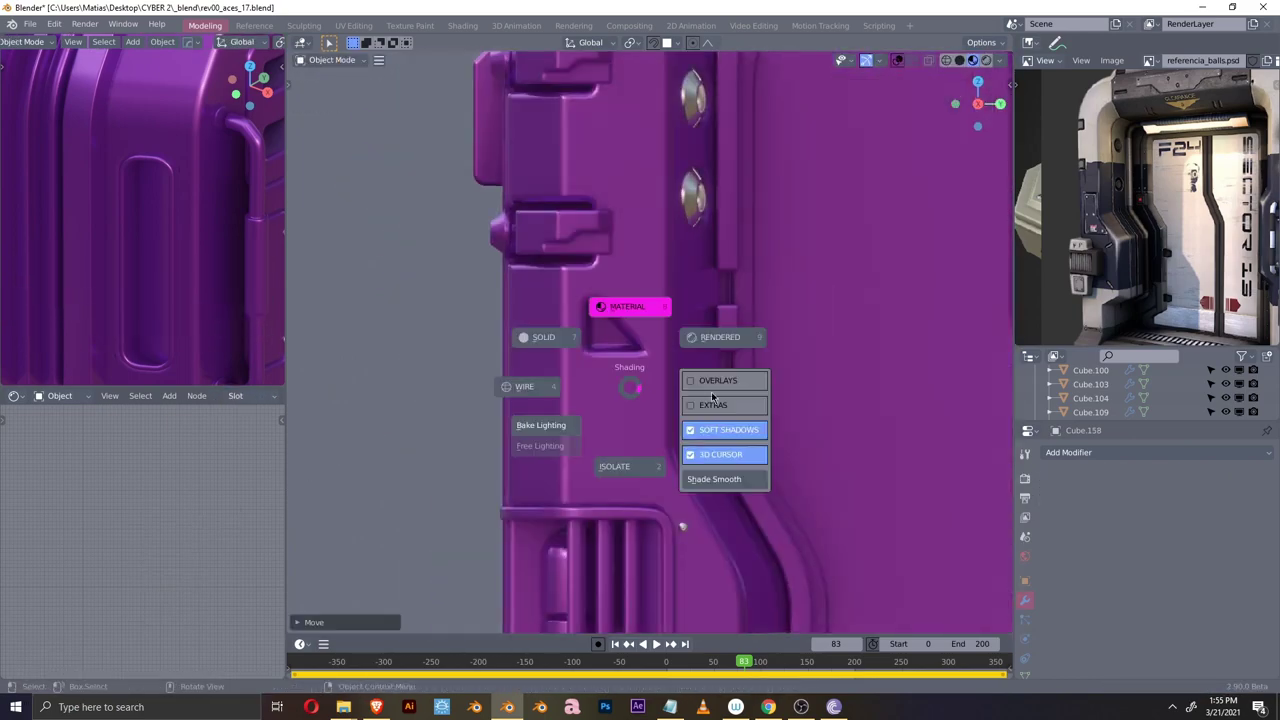
click(729, 449)
scroll(727, 320, up, 5)
- Duplicate the triangle cutter and cut a second triangle out of the door
key(shift+d)
scroll(650, 480, down, 2)
right_click(612, 564)
click(654, 348)
scroll(654, 348, down, 4)
scroll(629, 360, up, 4)
key(z)
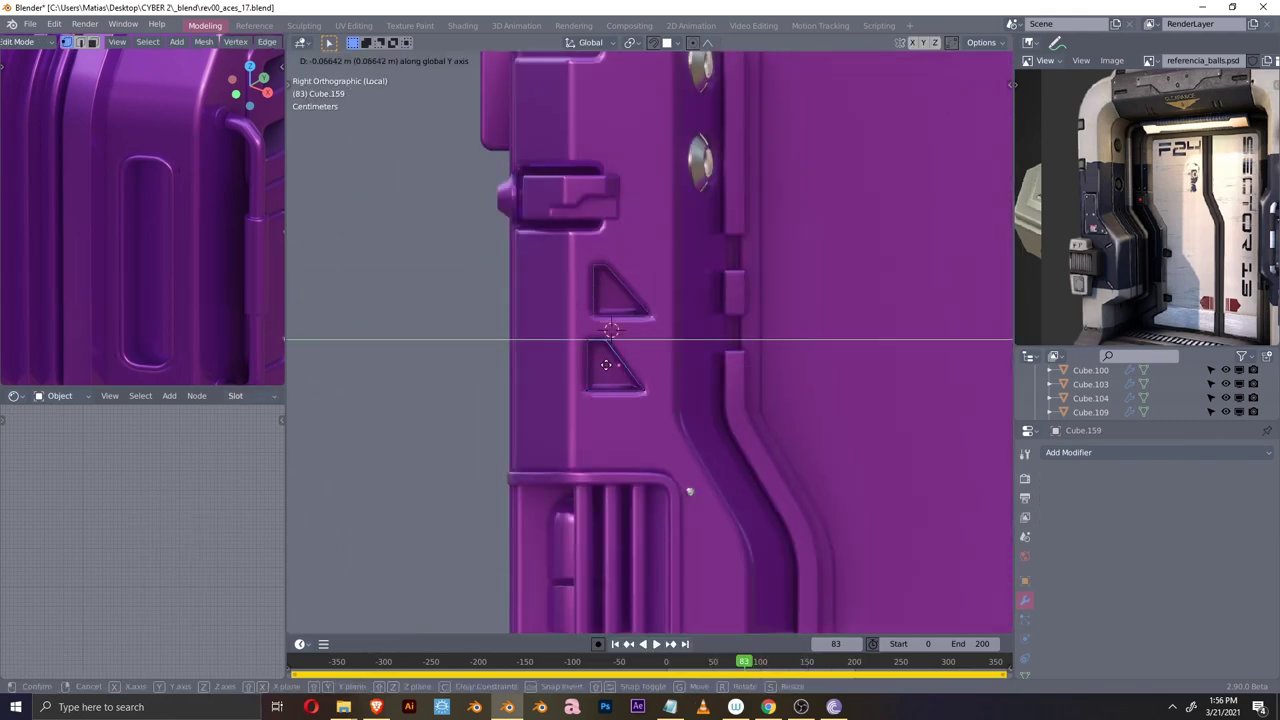
- Move the triangle piece vertically to its new height on the side panel
key(Tab)
scroll(700, 350, down, 2)
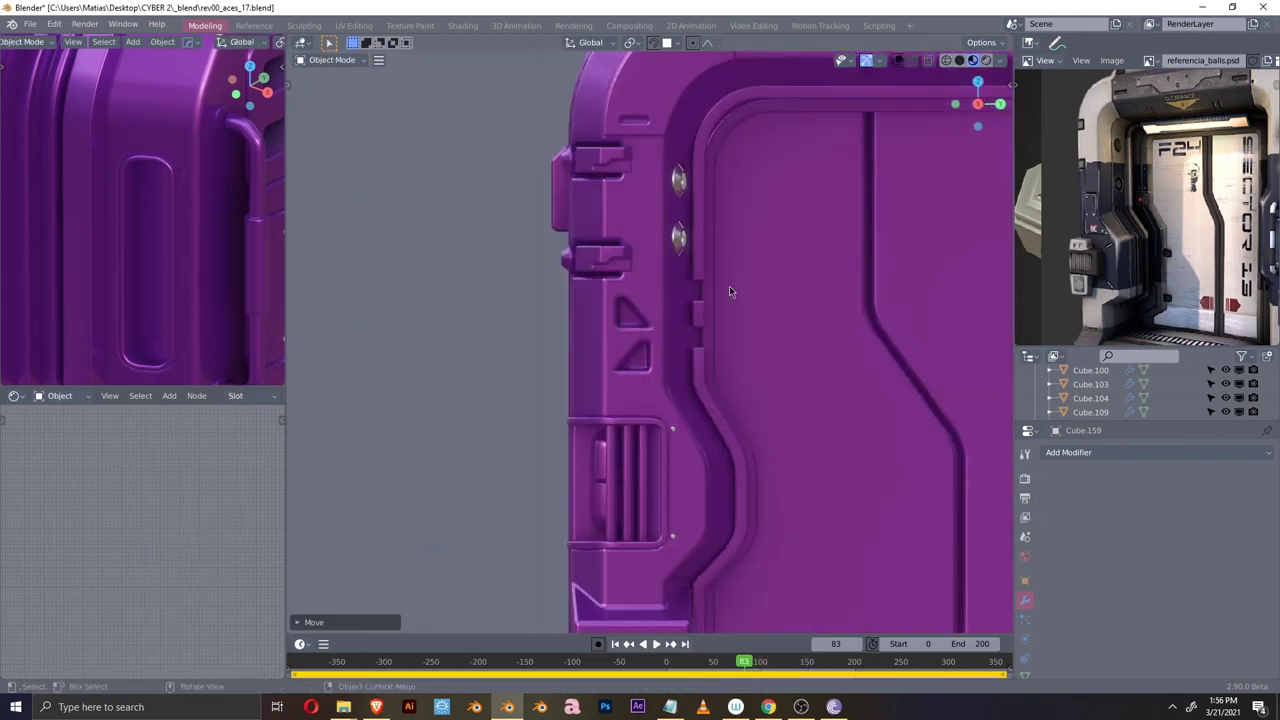
key(g)
key(z)
click(667, 403)
key(alt+Tab)
scroll(622, 370, up, 2)
key(z)
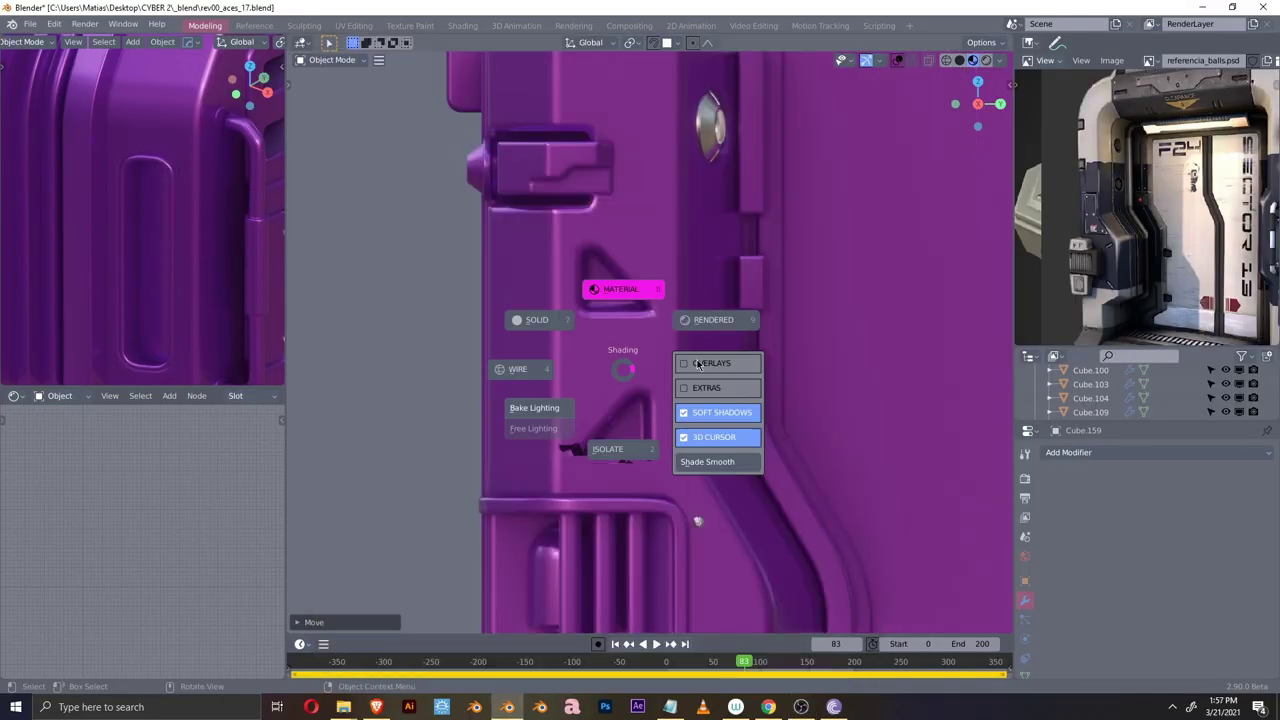
click(685, 493)
middle_drag(674, 402, 618, 335)
- Edge-slide the lower triangle cutter and flip its scale so it points the opposite way
click(605, 405)
middle_drag(605, 405, 644, 345)
key(Tab)
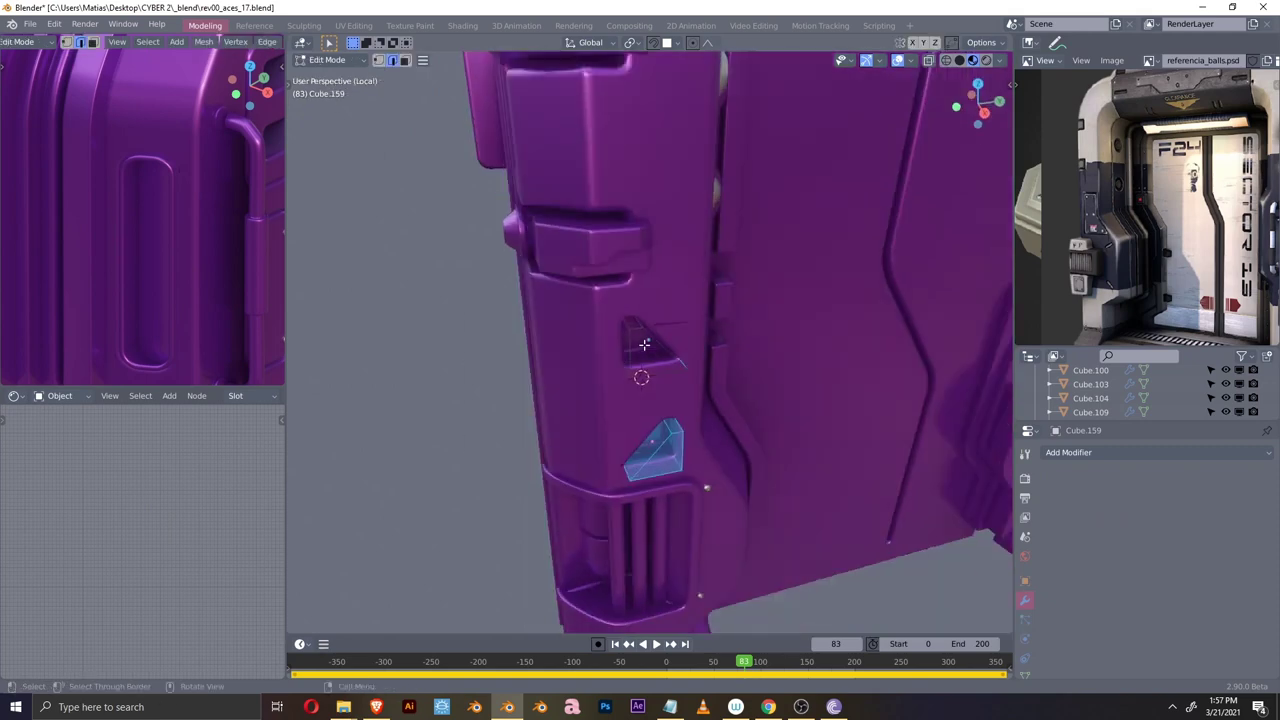
click(537, 357)
mouse_move(537, 357)
middle_down()
mouse_move(686, 491)
mouse_move(751, 480)
middle_up()
key(Tab)
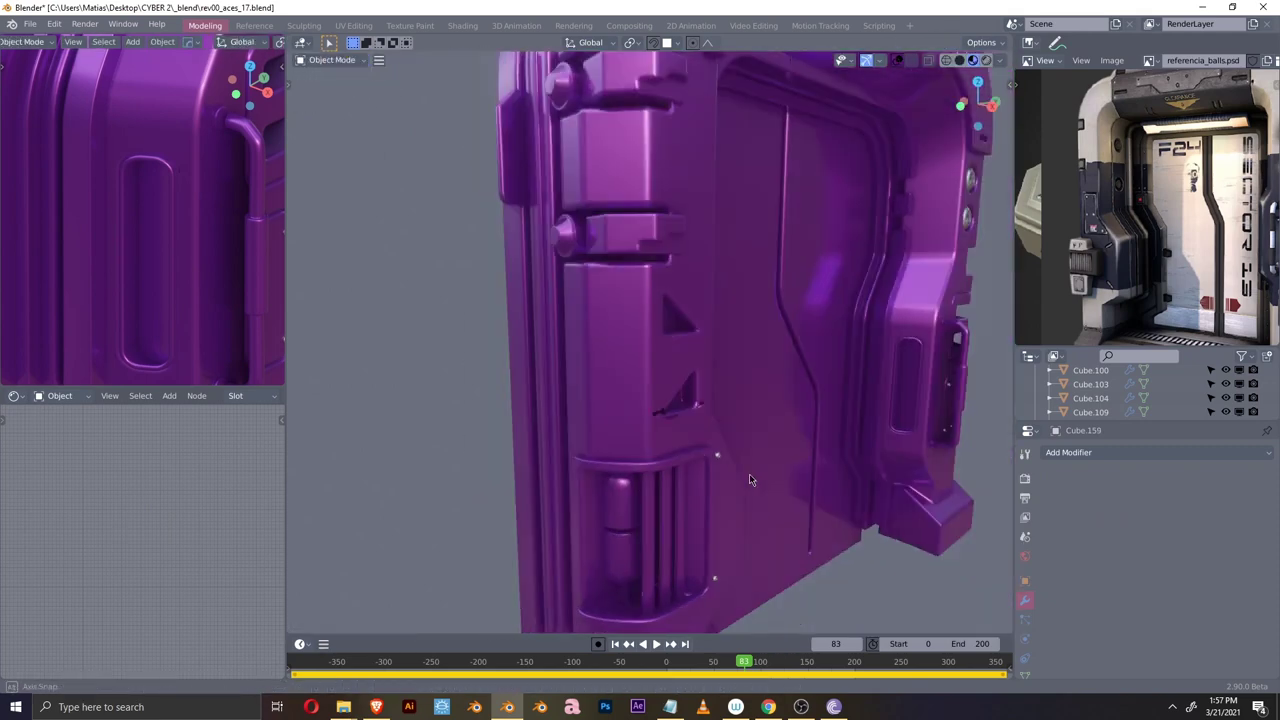
key(KP_3)
scroll(722, 375, up, 5)
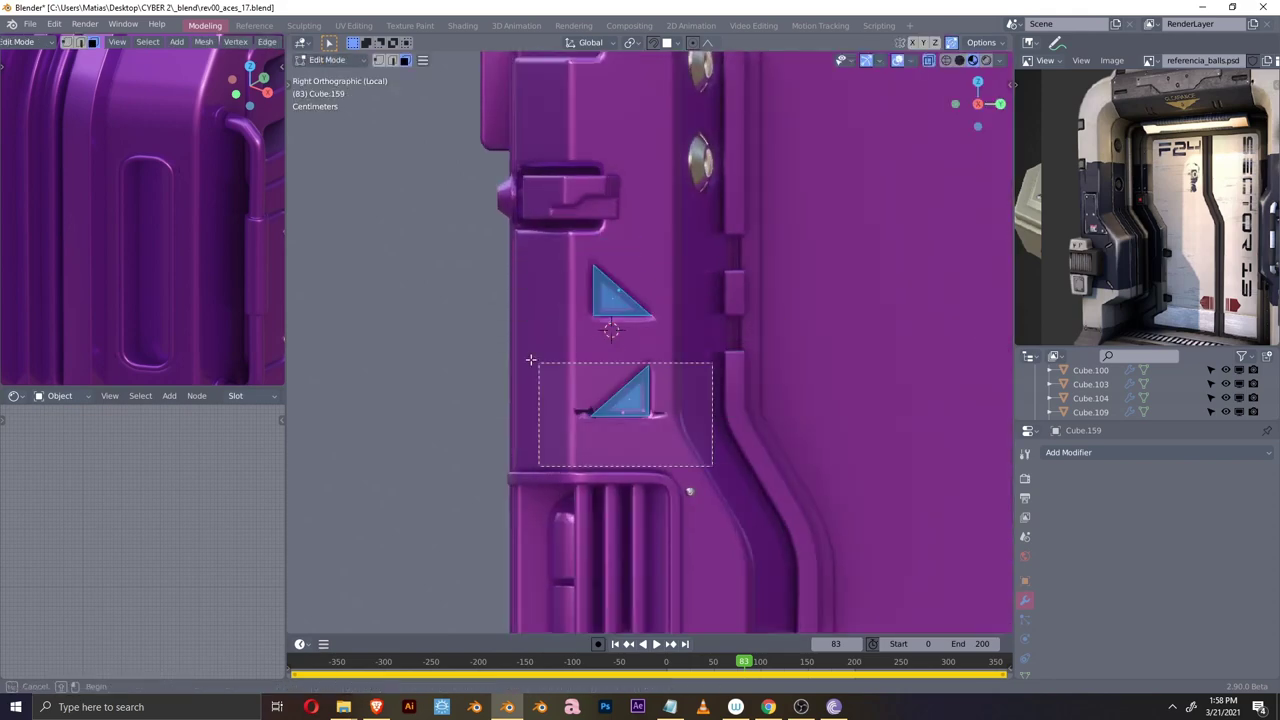
click(710, 310)
scroll(437, 199, up, 4)
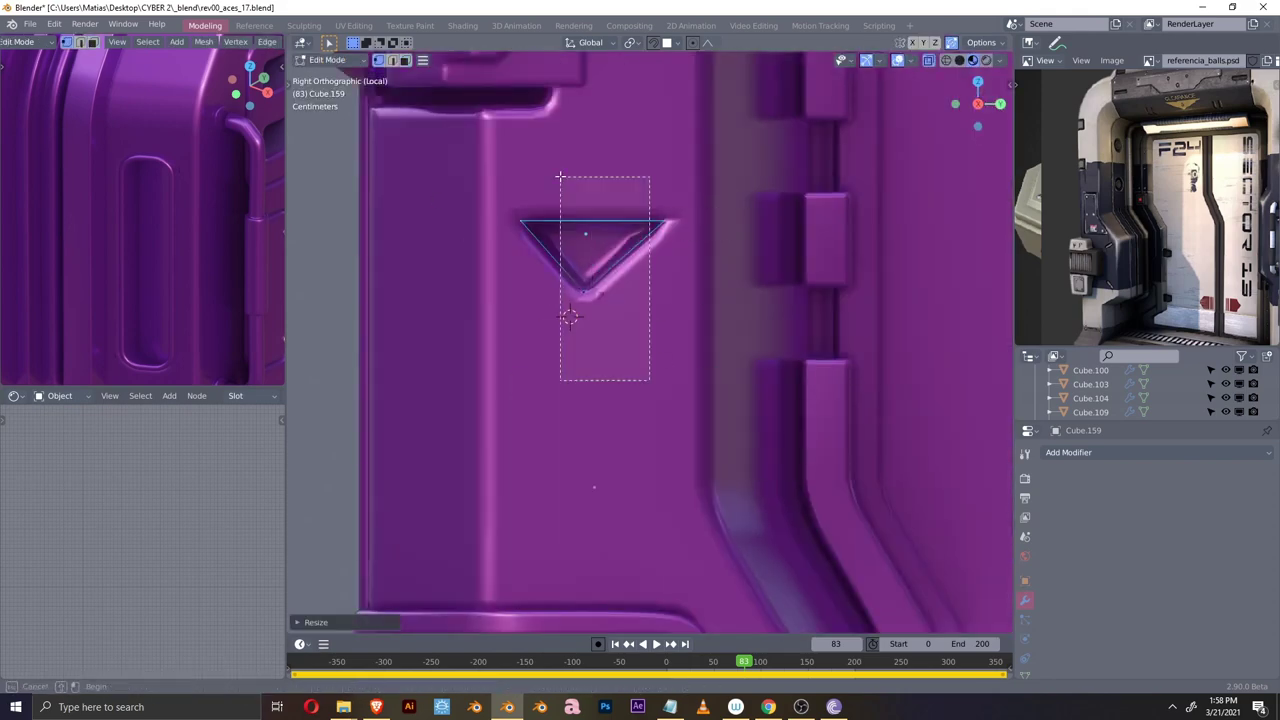
scroll(600, 304, down, 3)
- Place a copy of the triangle below the original and add the small block Cube.162
key(g)
key(z)
key(KP_3)
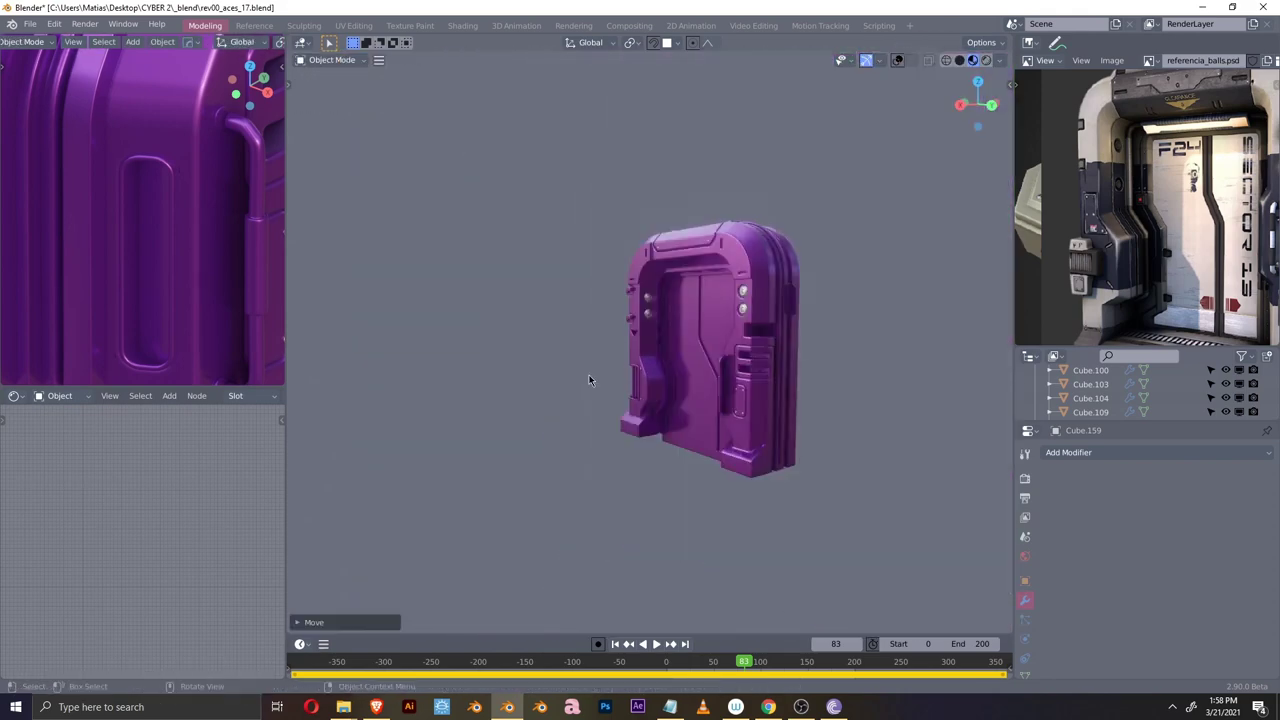
key(shift+d)
click(669, 345)
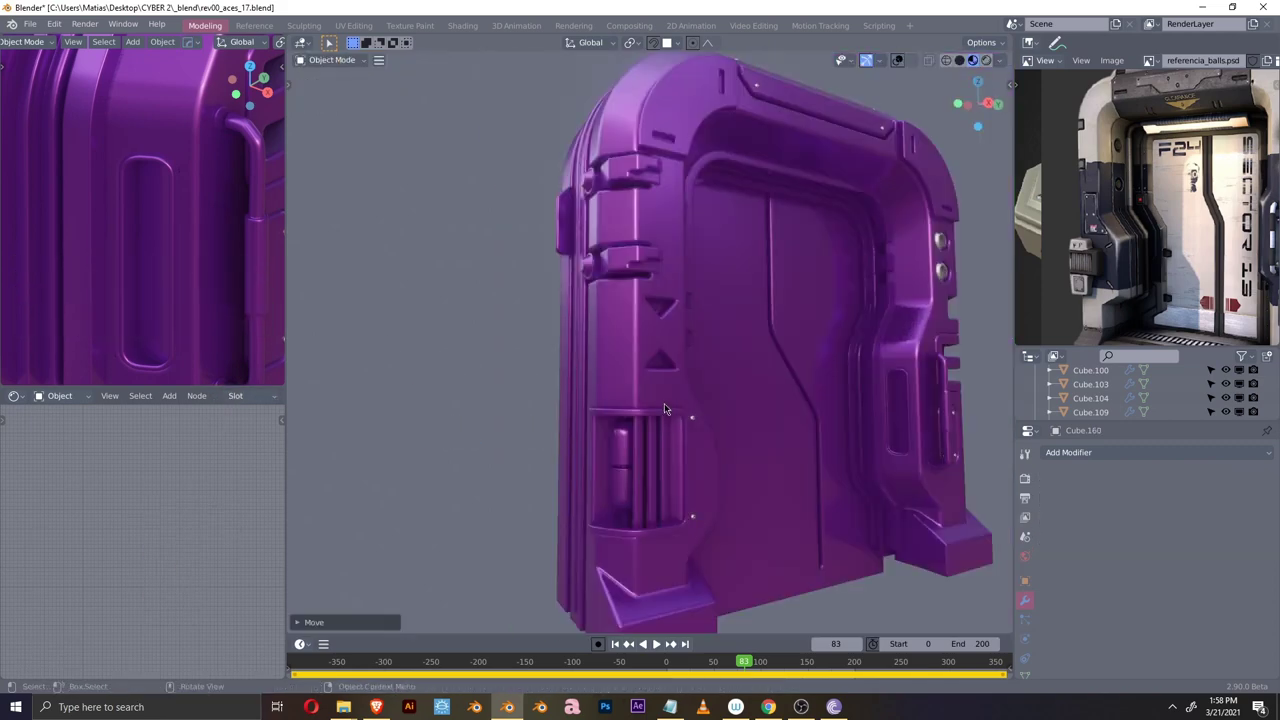
key(s)
click(615, 337)
- Round off the new cube's edges to shape it into a slot
key(Tab)
middle_drag(615, 337, 508, 372)
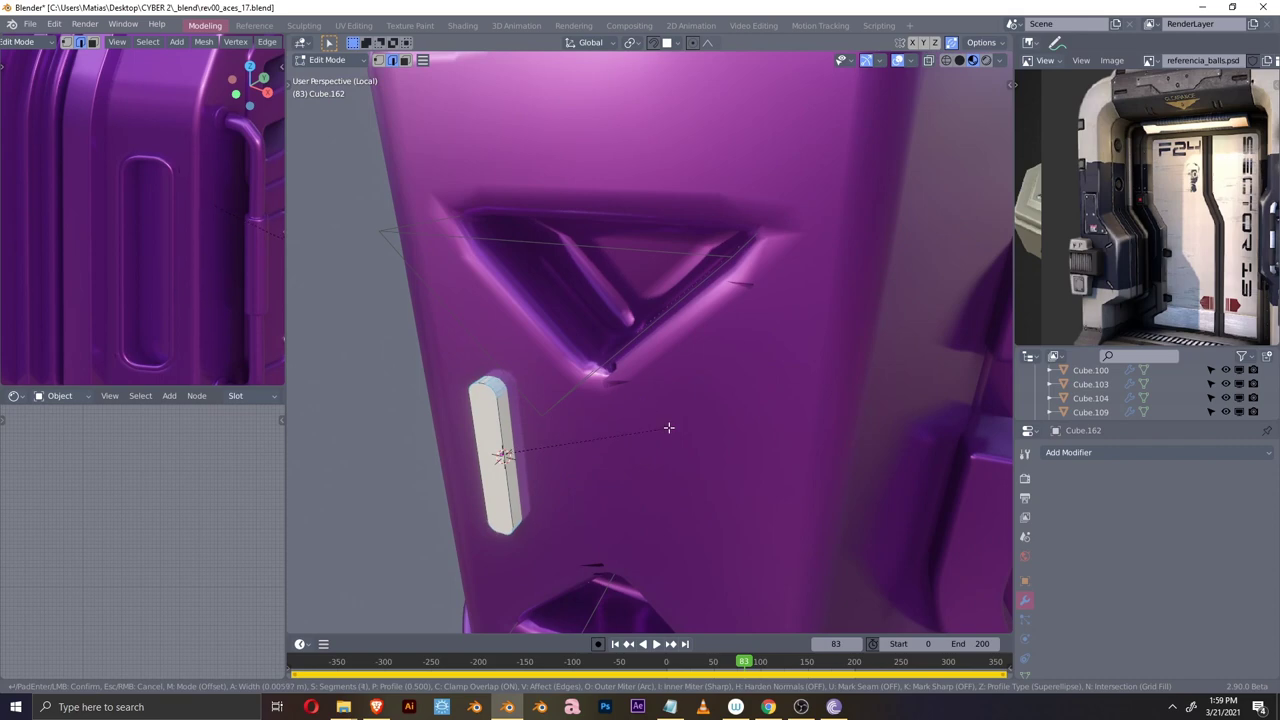
click(669, 427)
middle_drag(669, 427, 600, 394)
key(Tab)
- Link the door frame's material onto the slot with Ctrl+L and bevel it
shift+click(649, 363)
key(ctrl+l)
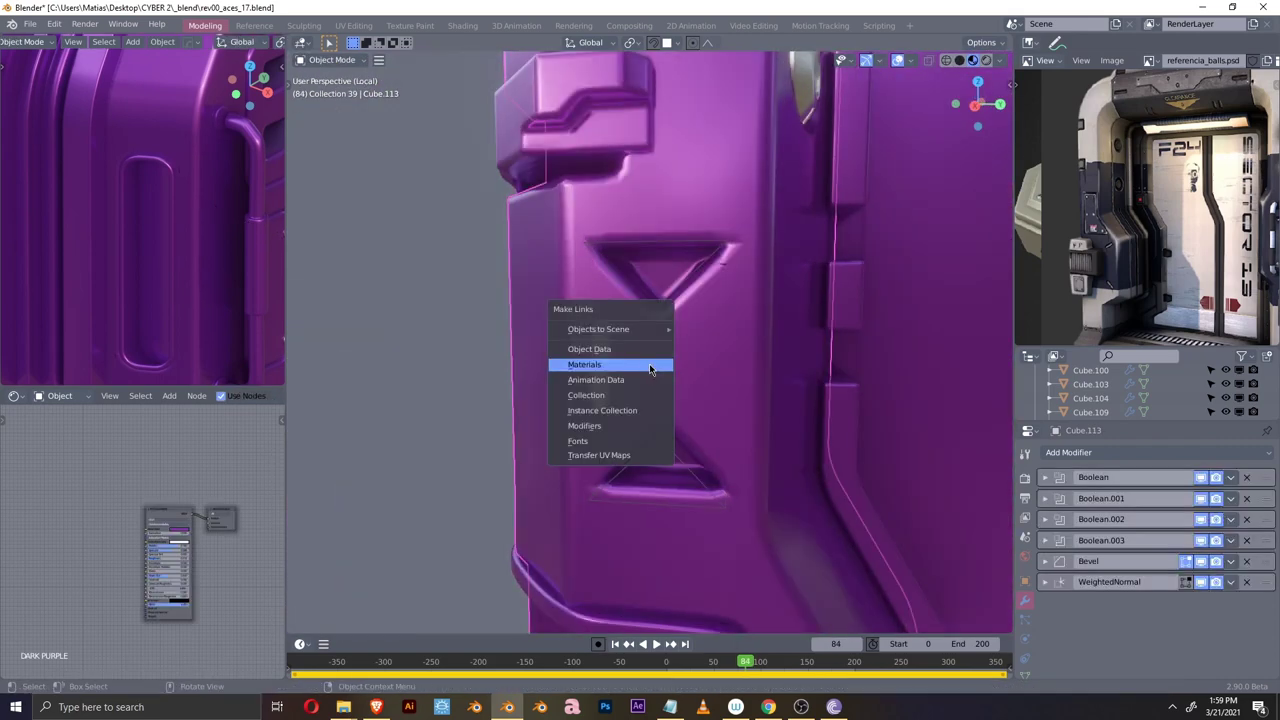
click(649, 363)
key(ctrl+b)
key(KP_3)
- Duplicate the slot along Y beside the first one and save the file
key(shift+d)
key(y)
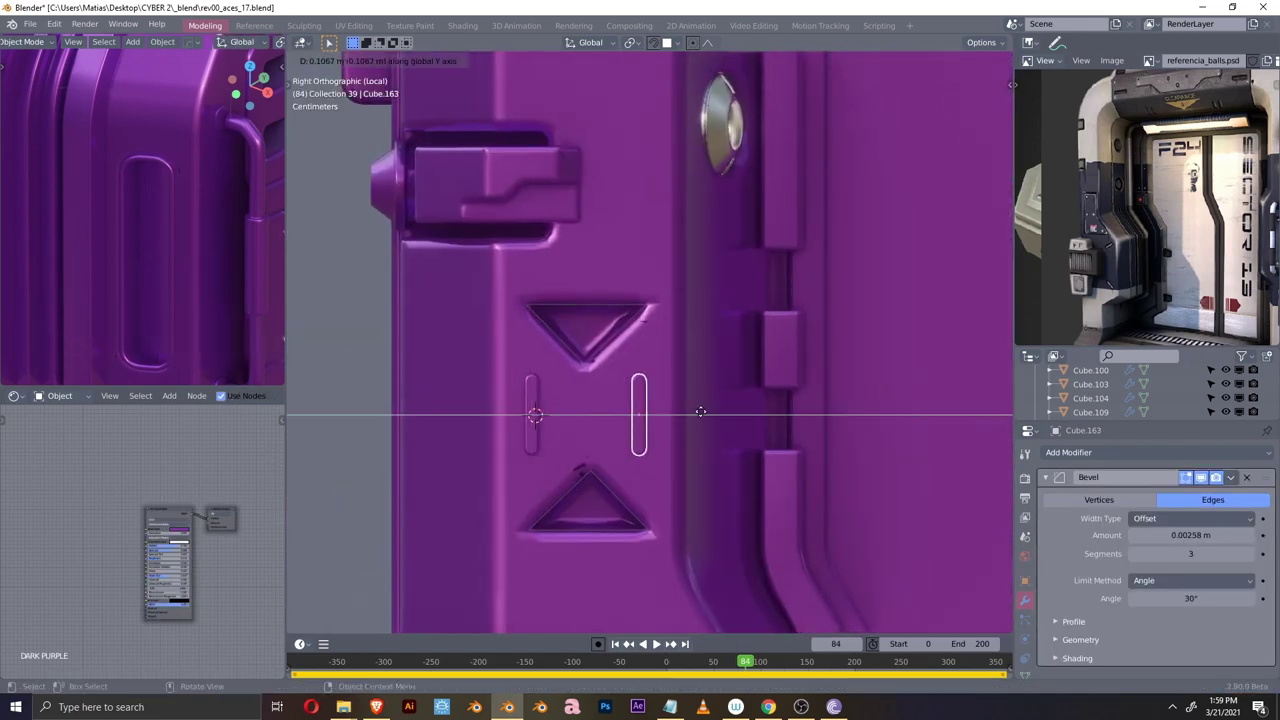
click(705, 410)
scroll(705, 410, down, 5)
mouse_move(705, 410)
middle_down()
mouse_move(669, 372)
mouse_move(637, 363)
middle_up()
scroll(669, 372, up, 6)
click(637, 363)
scroll(658, 453, down, 4)
scroll(658, 447, down, 3)
key(ctrl+s)
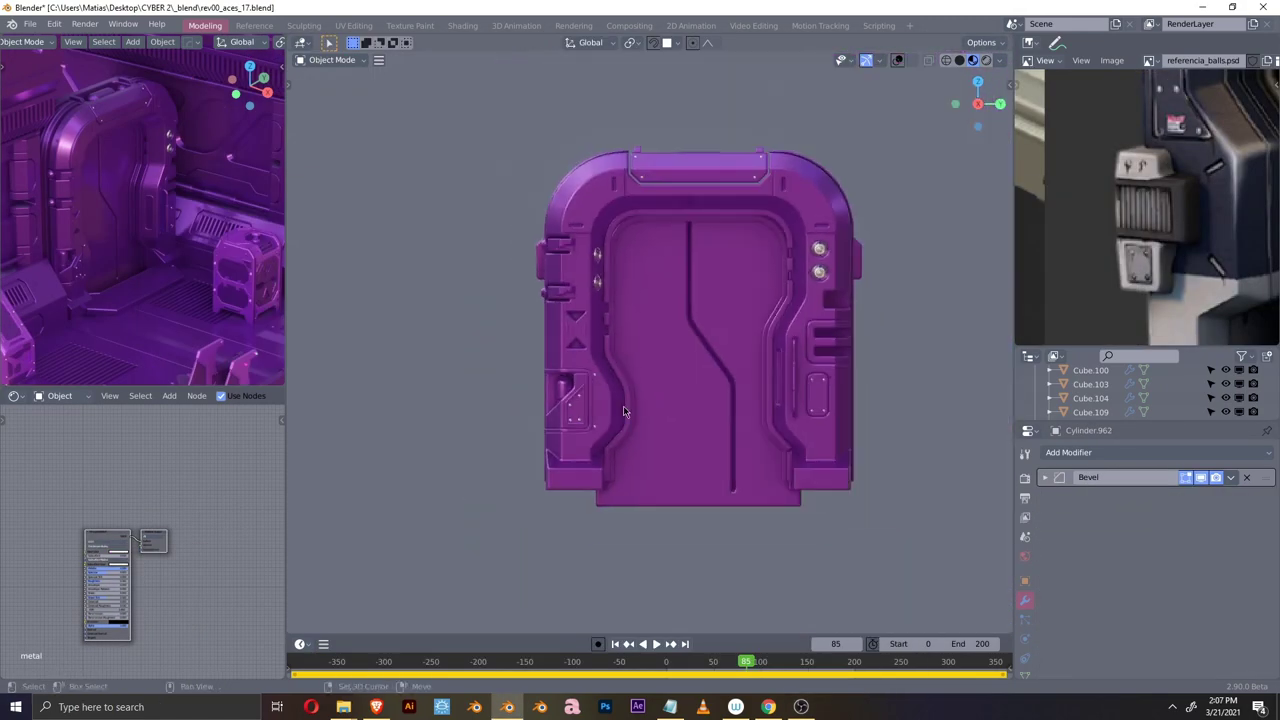
- Shift the door frame along X and add the small cutter Cube.165 near the arch's upper corner
mouse_move(585, 427)
middle_down()
mouse_move(715, 427)
mouse_move(800, 350)
middle_up()
click(715, 427)
key(g)
key(x)
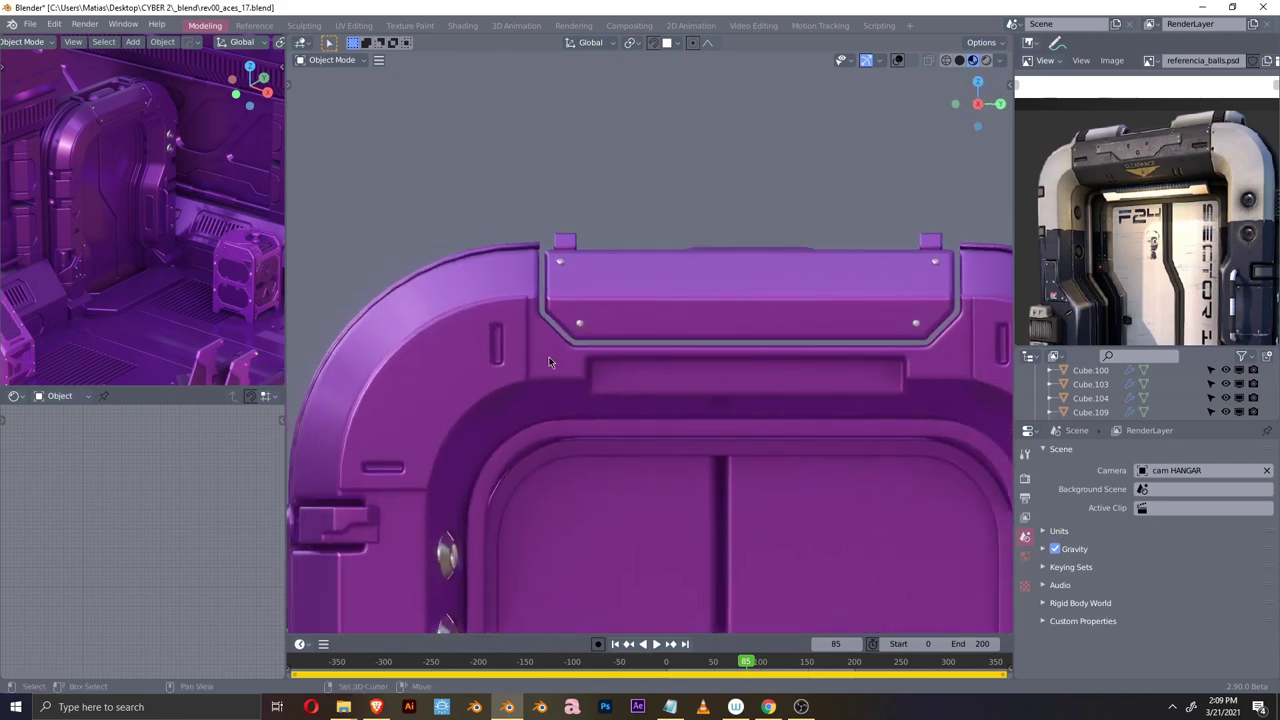
key(s)
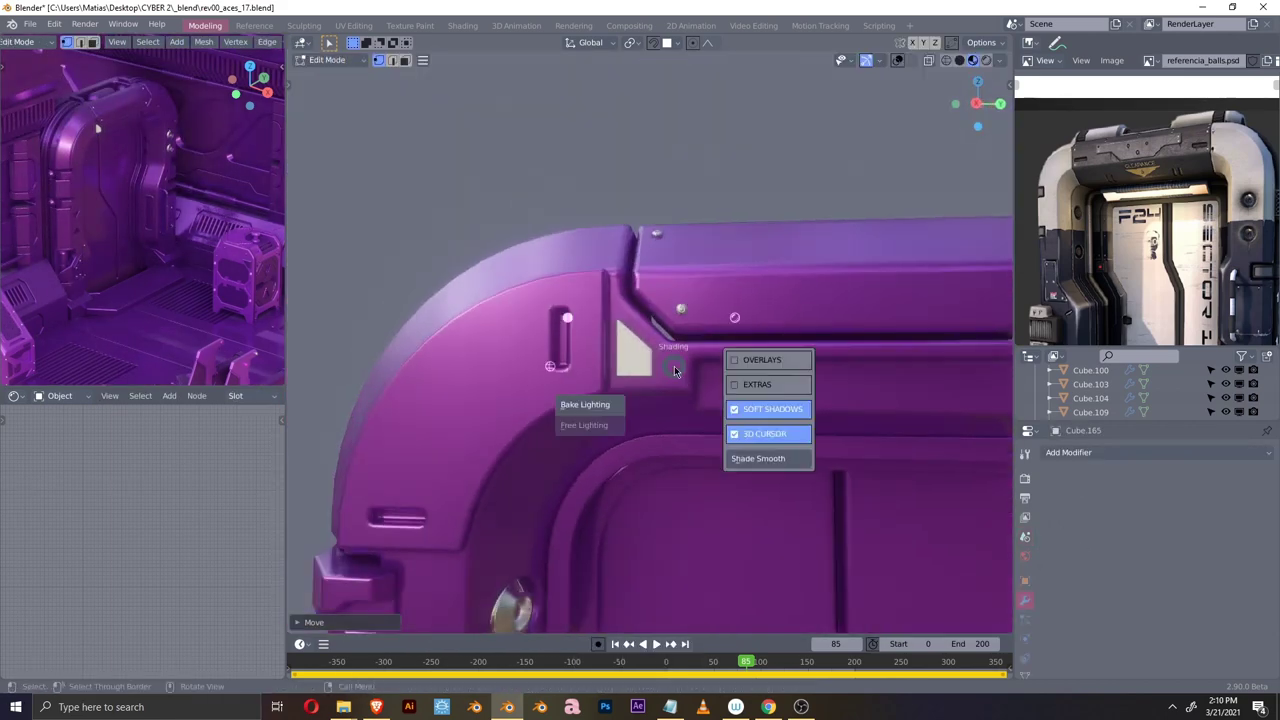
key(g)
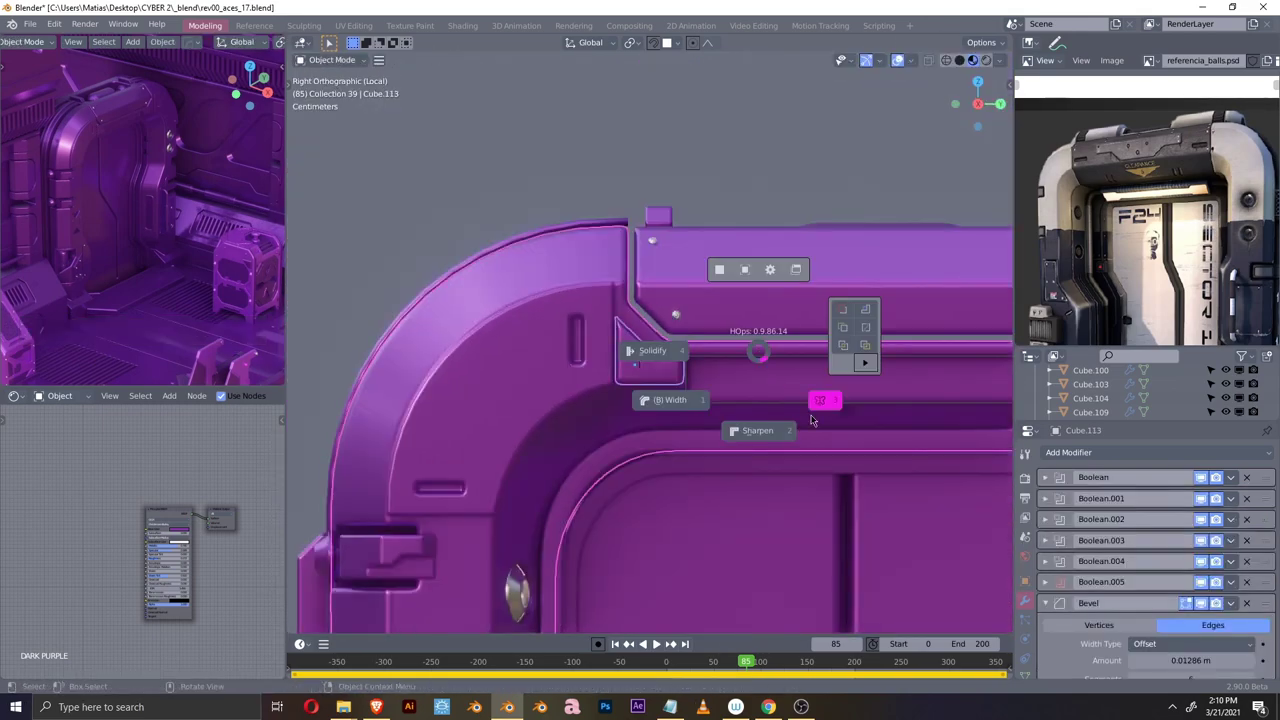
- Inspect the horizontal strip below the top plate in Edit Mode, then view the whole door
click(725, 370)
key(Tab)
scroll(725, 370, up, 4)
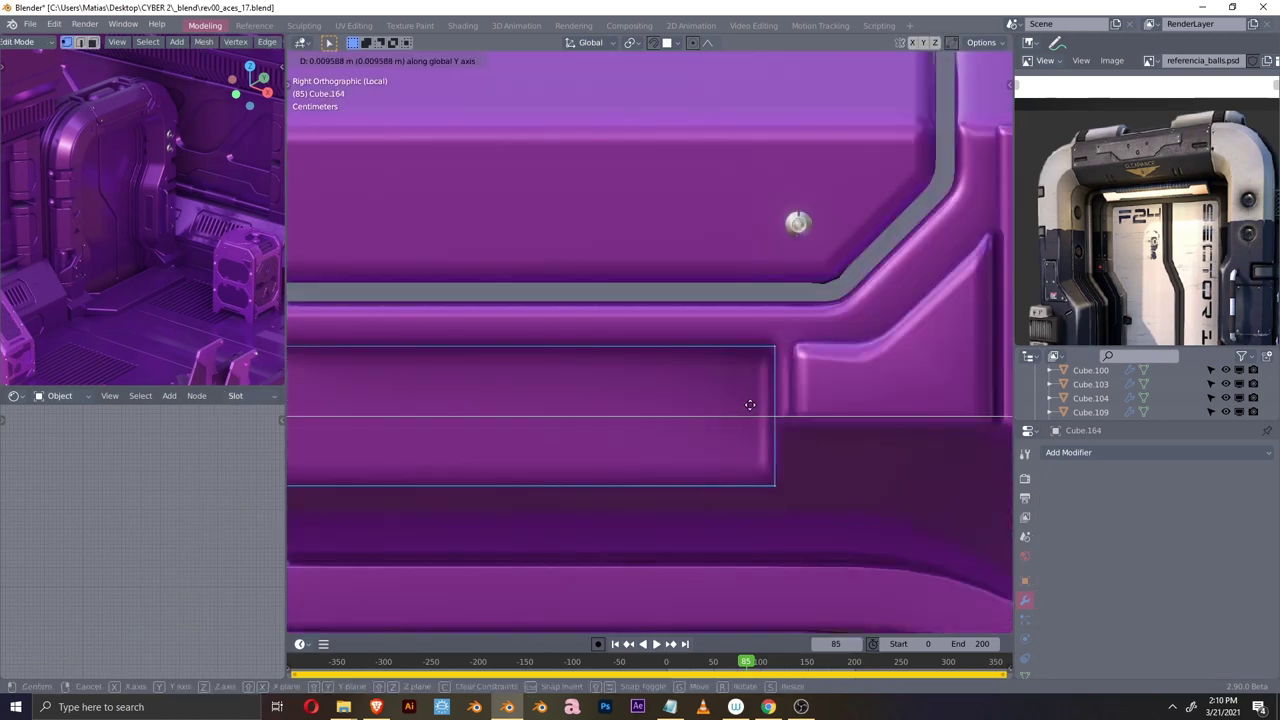
scroll(725, 370, up, 3)
key(Tab)
middle_drag(687, 318, 806, 311)
scroll(759, 376, down, 4)
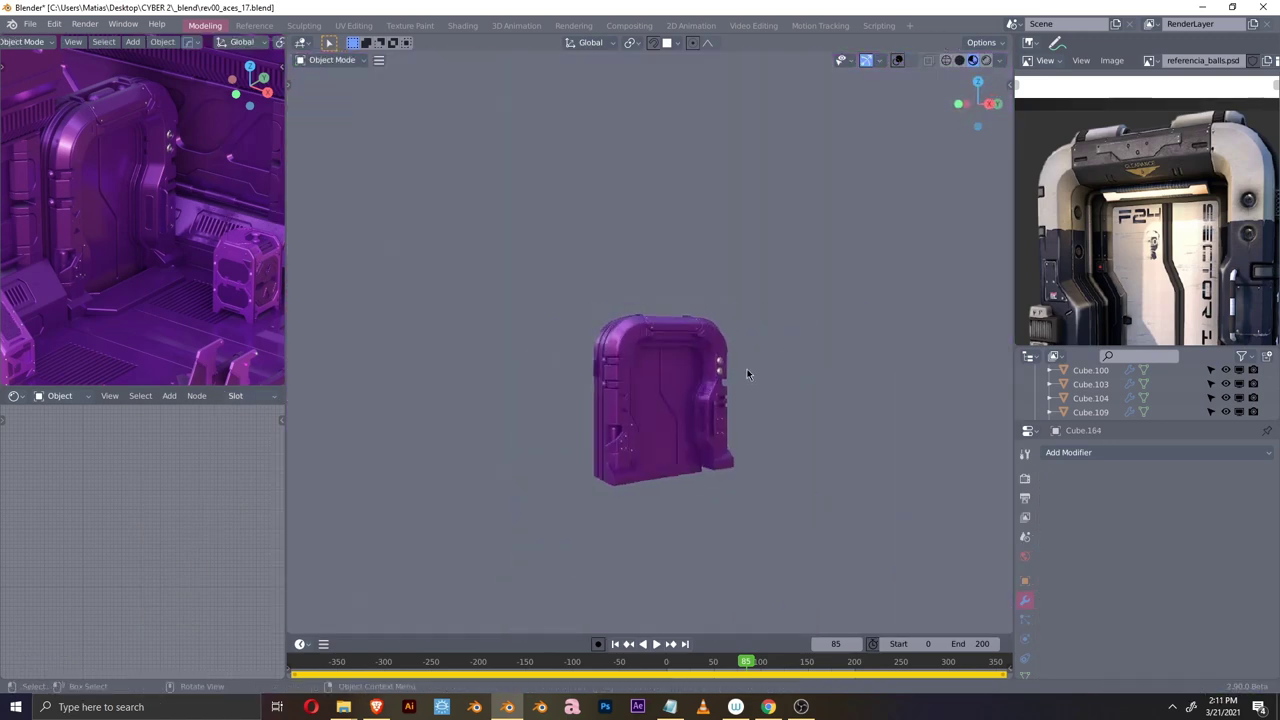
- Orbit and zoom around the door to inspect both sides, ending on a front view
scroll(673, 368, up, 3)
scroll(528, 300, up, 5)
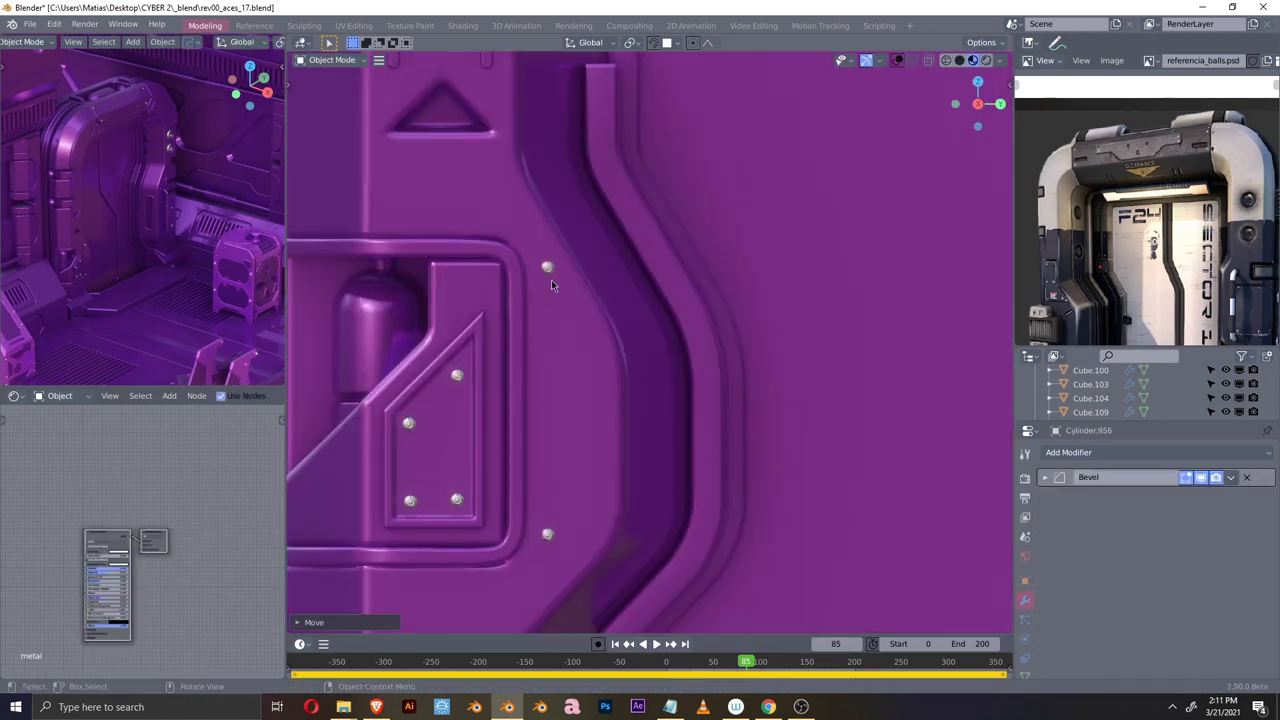
scroll(577, 370, down, 3)
scroll(693, 446, down, 5)
scroll(635, 389, up, 5)
scroll(731, 427, down, 4)
mouse_move(635, 389)
middle_down()
mouse_move(731, 427)
mouse_move(699, 420)
middle_up()
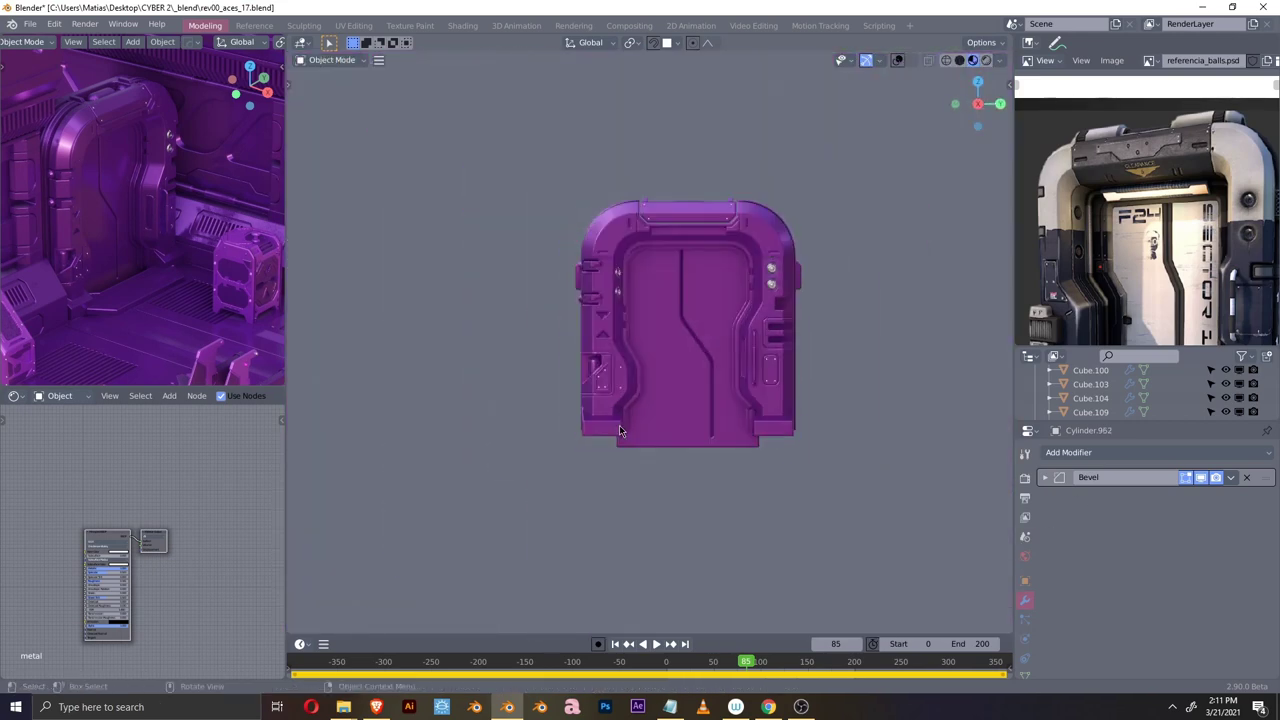
scroll(600, 440, down, 3)
mouse_move(591, 451)
middle_down()
mouse_move(680, 386)
mouse_move(753, 358)
middle_up()
scroll(670, 375, up, 4)
scroll(666, 365, up, 4)
scroll(658, 386, down, 4)
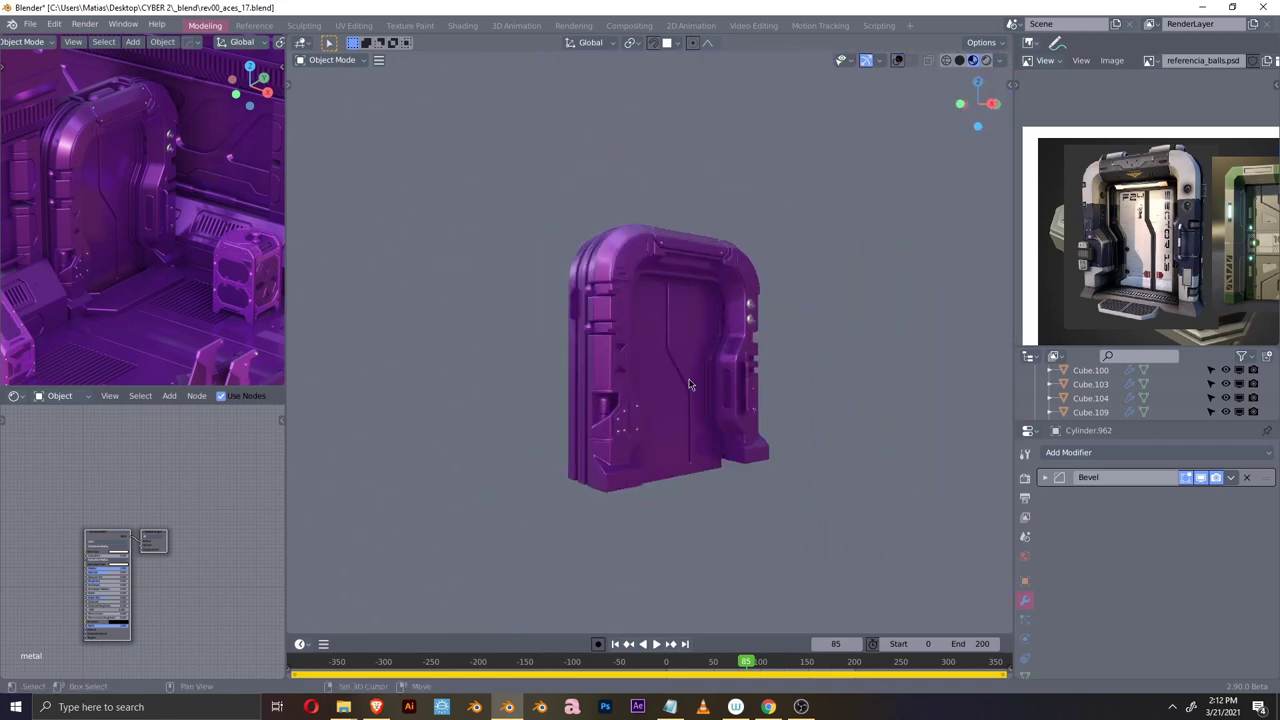
scroll(680, 395, up, 3)
scroll(654, 412, up, 2)
middle_drag(654, 412, 570, 440)
scroll(570, 440, down, 4)
scroll(589, 440, up, 4)
- Add a cube and scale it into a long thin bar along the door base to cut the groove
key(shift+a)
click(640, 425)
scroll(605, 472, down, 2)
key(s)
key(s)
key(x)
middle_drag(578, 474, 843, 524)
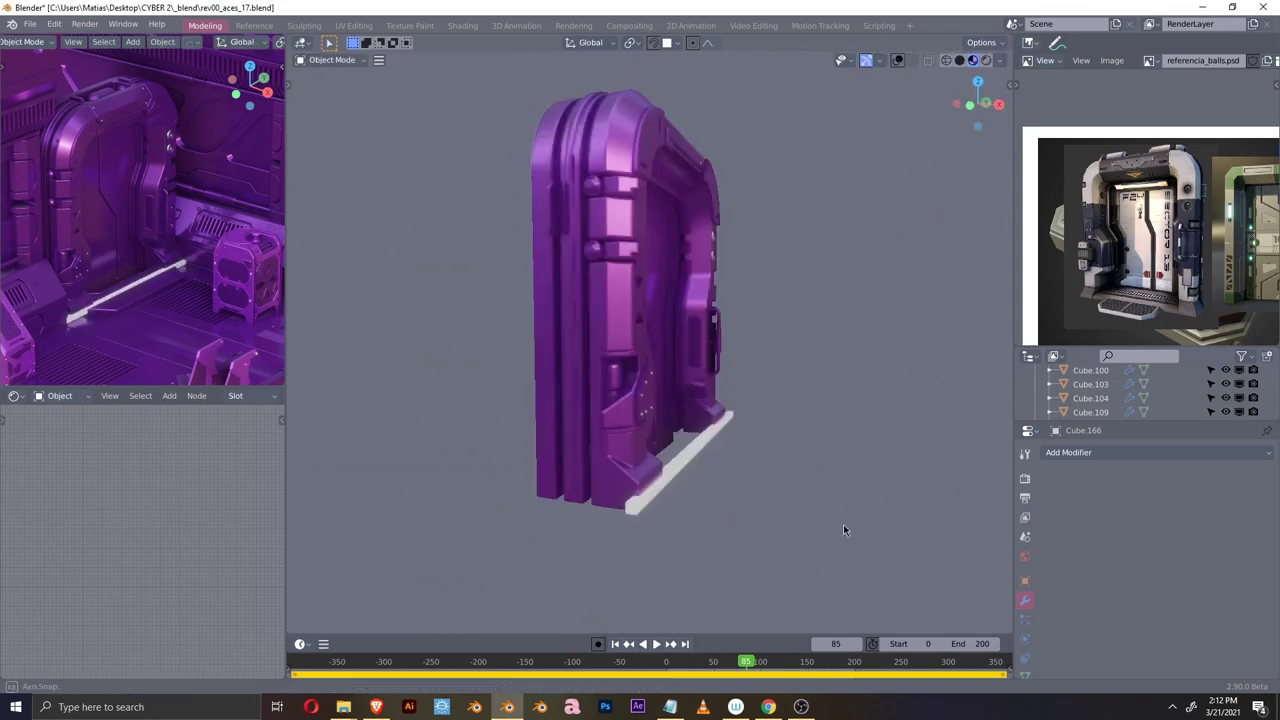
key(ctrl+minus)
mouse_move(644, 455)
middle_down()
mouse_move(695, 476)
mouse_move(787, 446)
middle_up()
key(s)
key(z)
click(704, 478)
scroll(750, 460, down, 5)
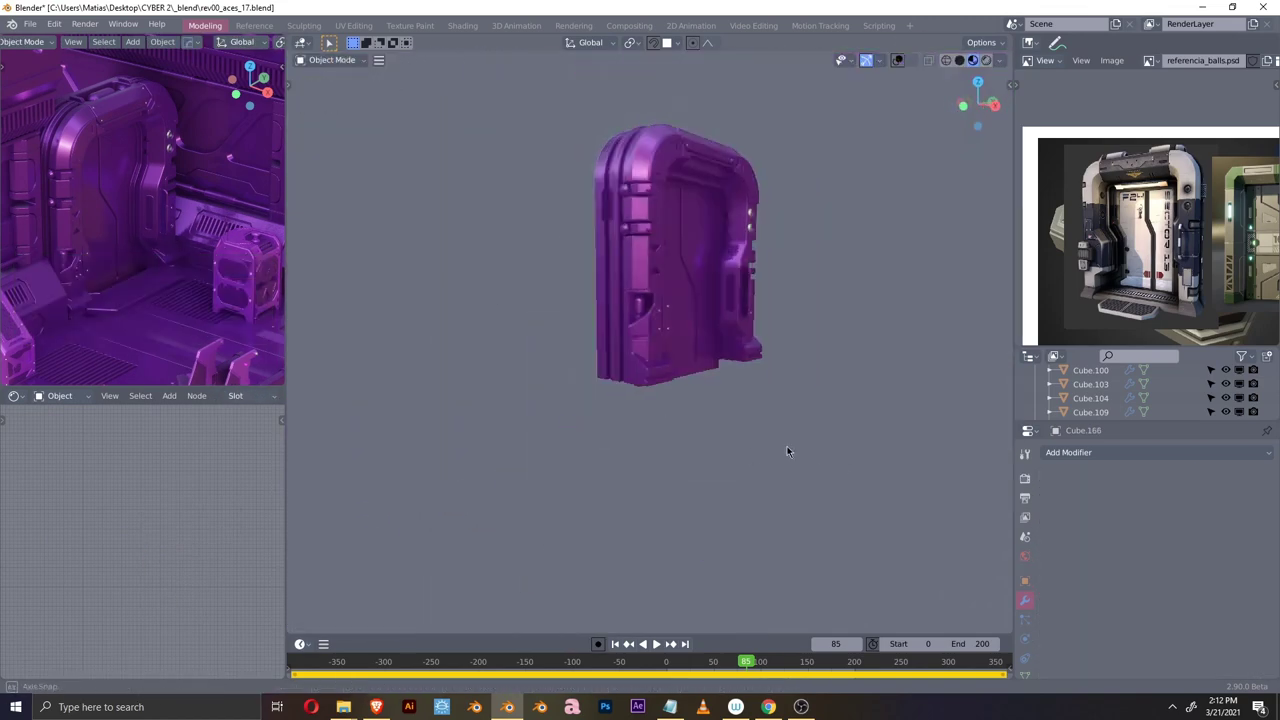
scroll(697, 410, up, 3)
mouse_move(697, 410)
alt+middle_down()
mouse_move(546, 403)
mouse_move(646, 431)
mouse_move(716, 409)
alt+middle_up()
scroll(618, 428, up, 1)
scroll(646, 431, up, 4)
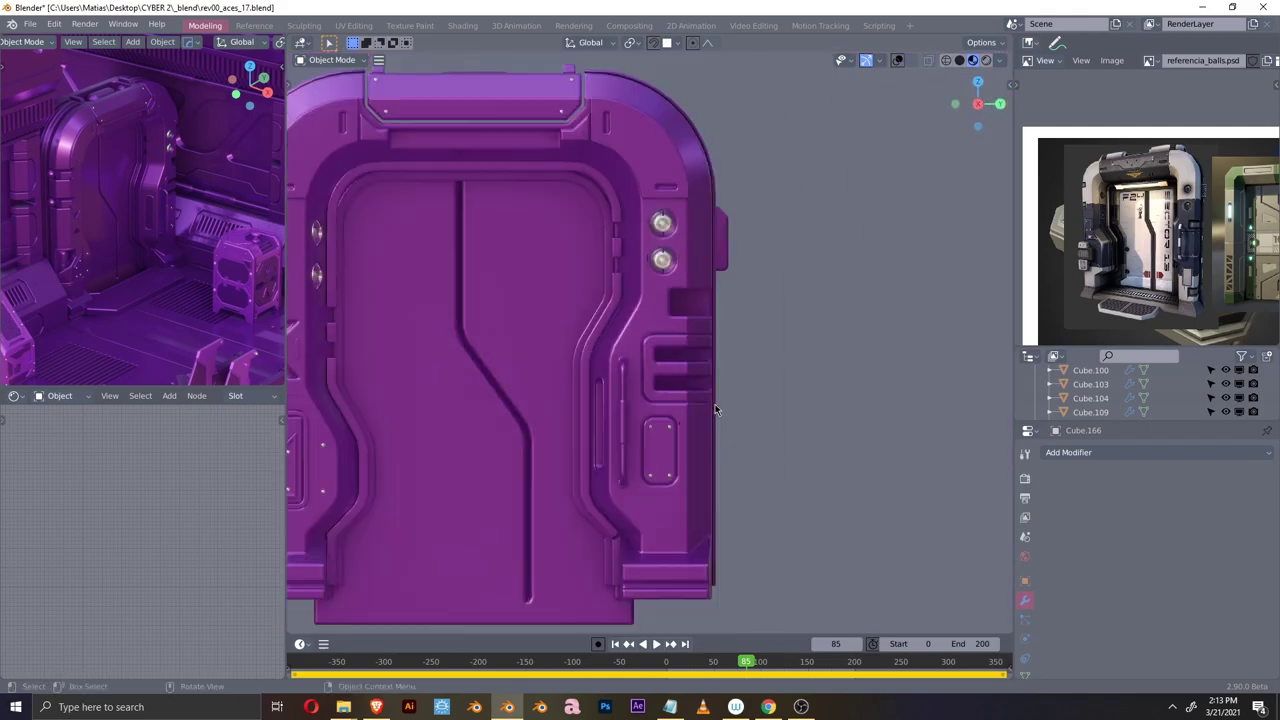
- Duplicate a small cube into the right-side recess below the bolts and adjust its geometry
scroll(716, 409, down, 4)
key(shift+d)
scroll(871, 346, up, 5)
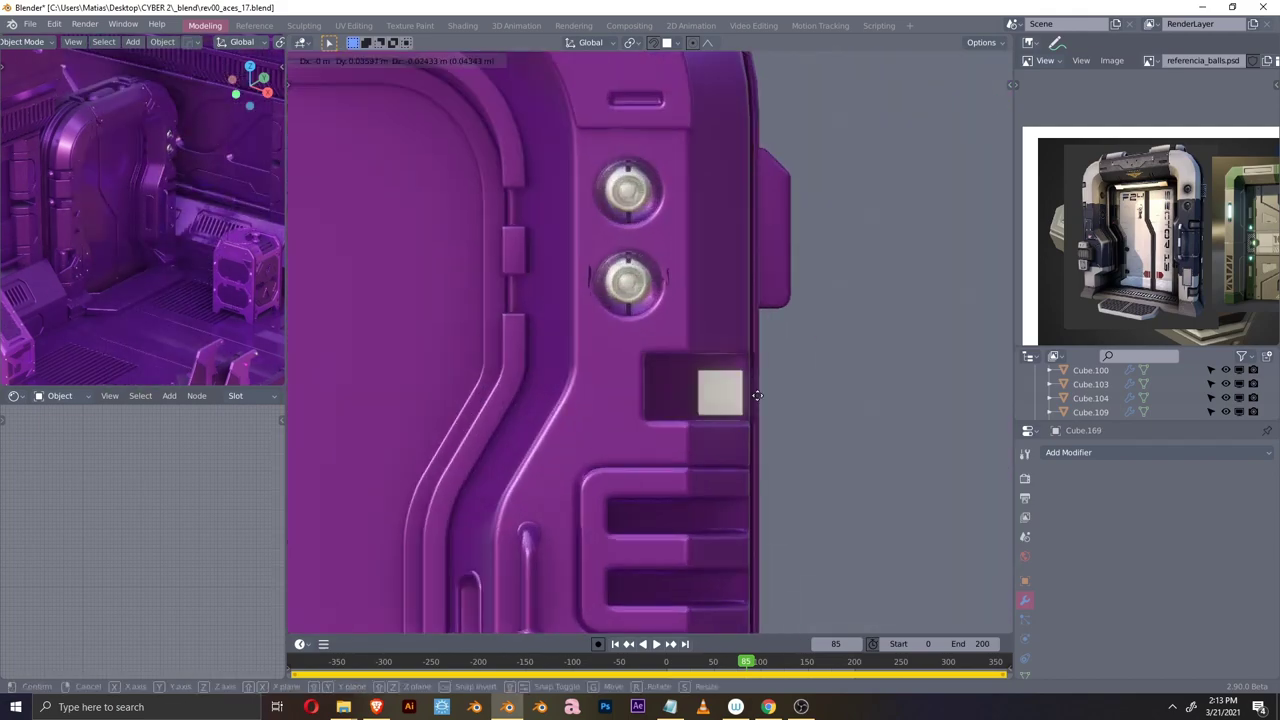
click(743, 385)
scroll(743, 407, down, 2)
key(Tab)
middle_drag(743, 407, 653, 412)
scroll(694, 419, up, 1)
key(g)
key(Escape)
scroll(806, 459, down, 2)
mouse_move(757, 463)
middle_down()
mouse_move(818, 430)
mouse_move(751, 434)
middle_up()
key(Tab)
scroll(703, 443, down, 3)
scroll(703, 443, up, 4)
scroll(787, 448, down, 2)
- Bevel the block's edges: 0.01192 m, 3 segments, limited to 30°
key(Tab)
key(ctrl+b)
mouse_move(677, 478)
middle_down()
mouse_move(728, 489)
mouse_move(607, 487)
mouse_move(678, 483)
middle_up()
scroll(728, 489, up, 4)
scroll(871, 540, down, 4)
scroll(705, 495, down, 4)
scroll(619, 501, up, 2)
scroll(619, 501, up, 2)
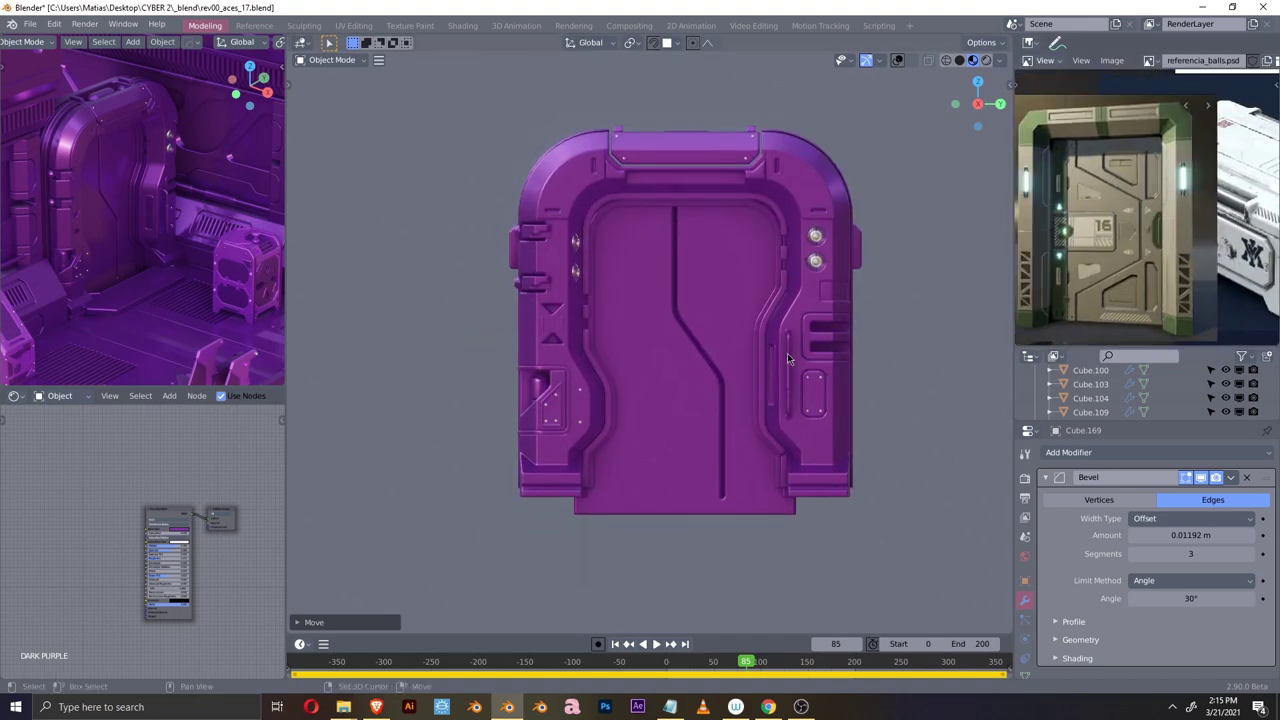
scroll(787, 358, down, 1)
- Orbit around the door to check the beveled block, then save the file
alt+middle_drag(787, 358, 469, 371)
scroll(709, 349, up, 2)
mouse_move(726, 375)
middle_down()
mouse_move(666, 409)
mouse_move(685, 364)
mouse_move(630, 376)
middle_up()
scroll(685, 364, up, 2)
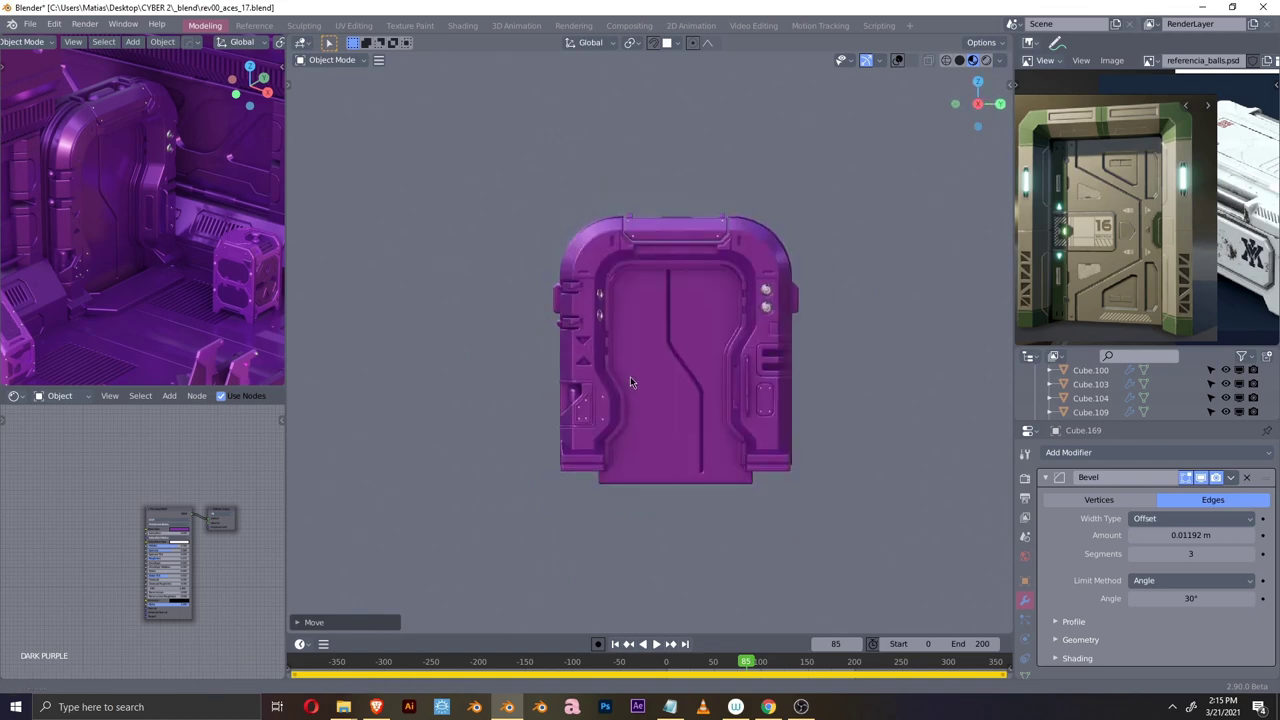
key(ctrl+s)
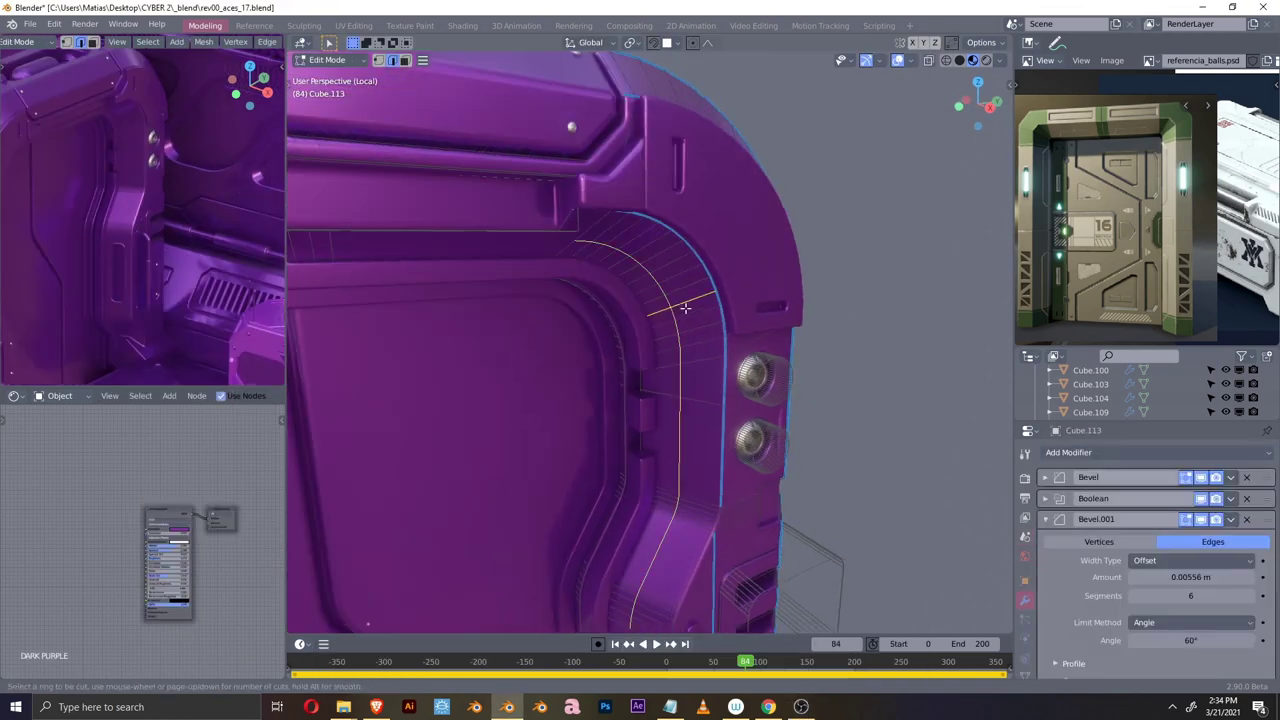
- Duplicate the curved cutter, give it a Skin modifier, and reset its scale
scroll(689, 306, up, 2)
key(shift+d)
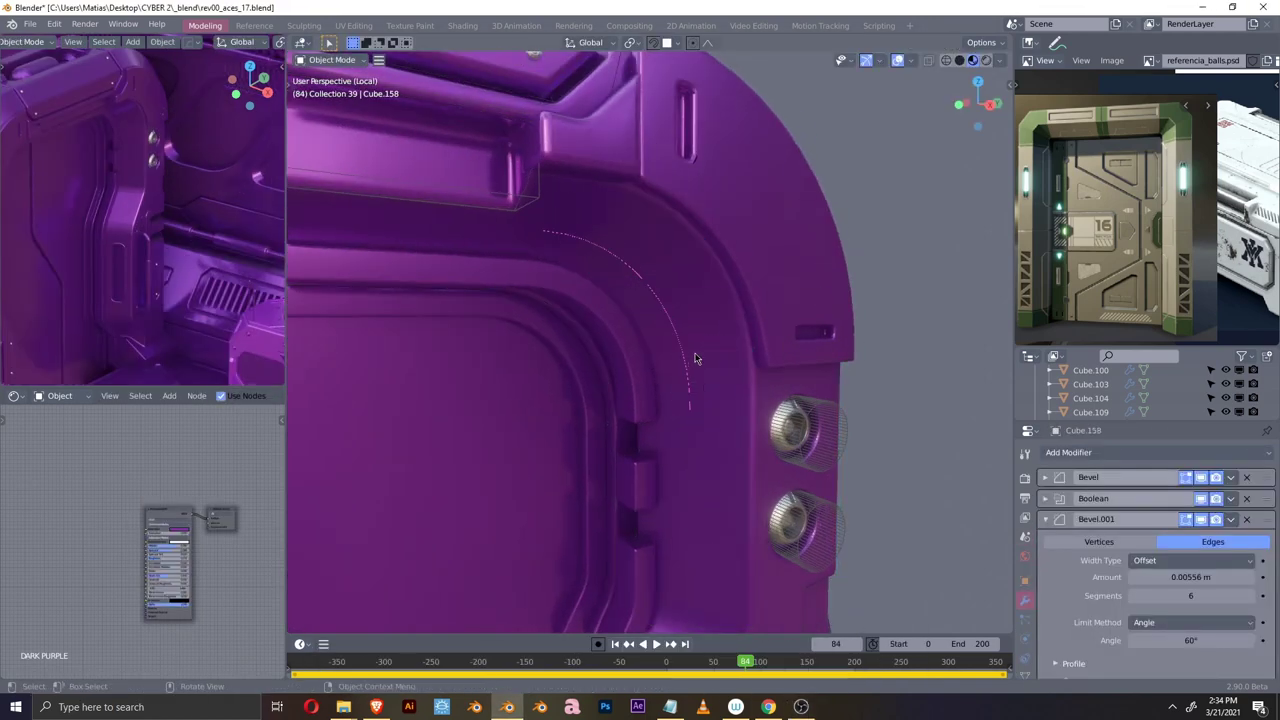
click(697, 358)
key(ctrl+a)
click(1068, 452)
click(985, 322)
key(ctrl+a)
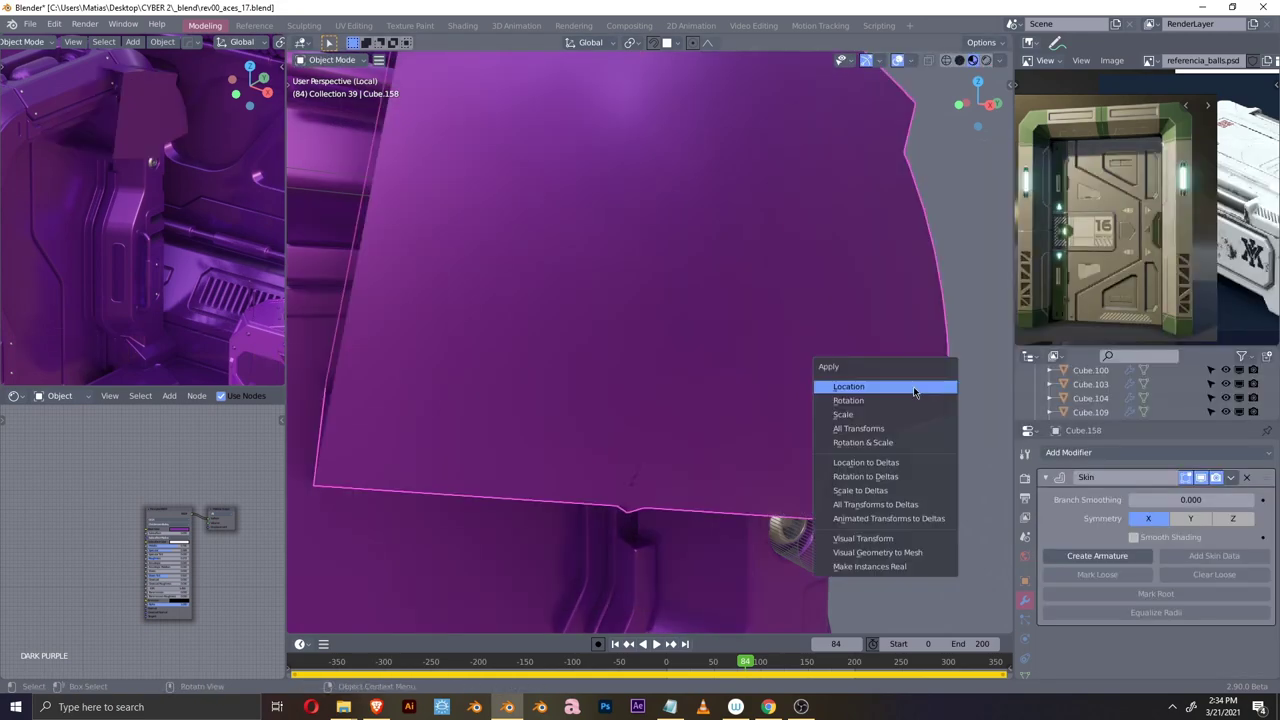
key(alt+s)
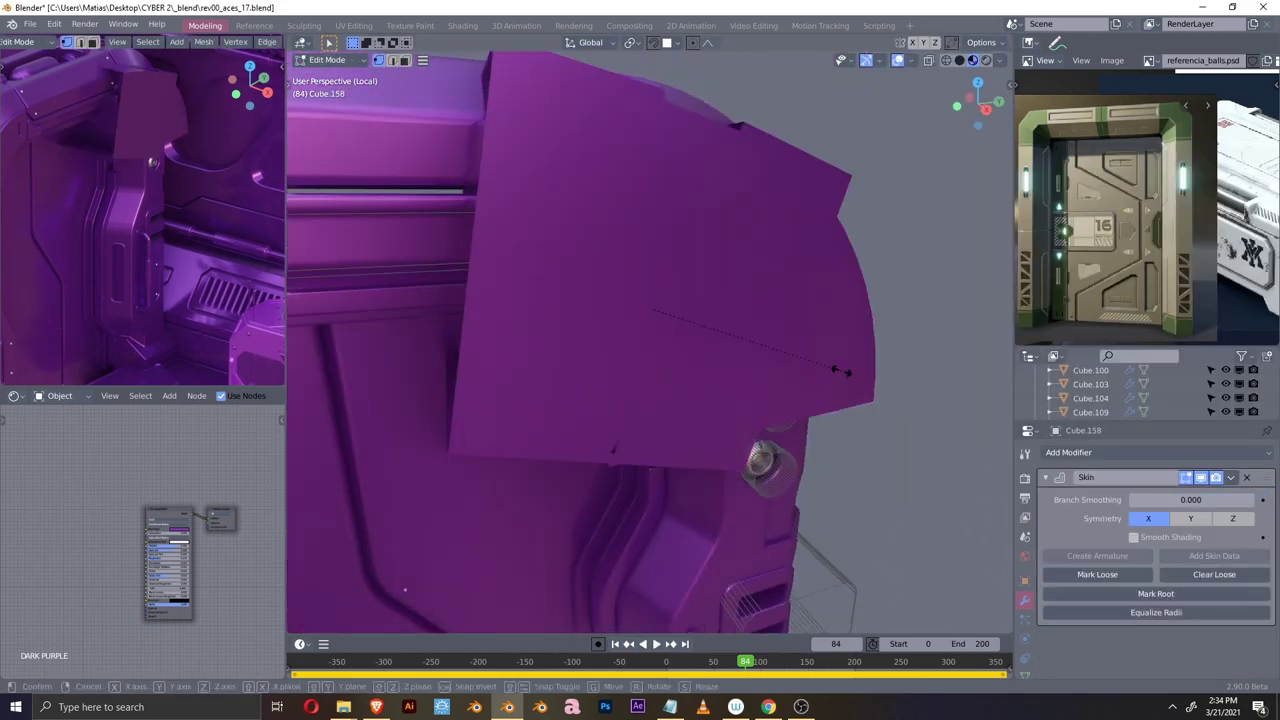
middle_drag(879, 375, 727, 366)
- Apply the Skin modifier and cut the cutter out of Cube.113 with a HardOps Difference
key(ctrl+a)
key(q)
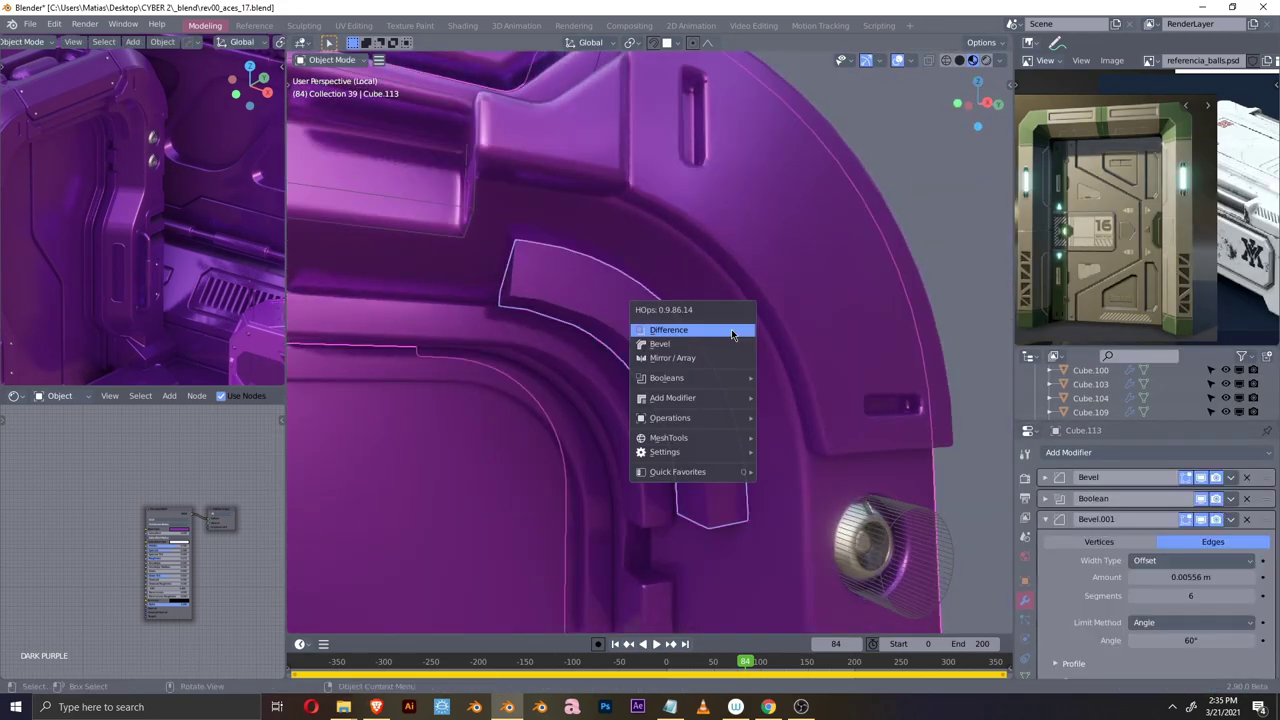
click(686, 331)
mouse_move(686, 331)
middle_down()
mouse_move(699, 398)
mouse_move(646, 249)
middle_up()
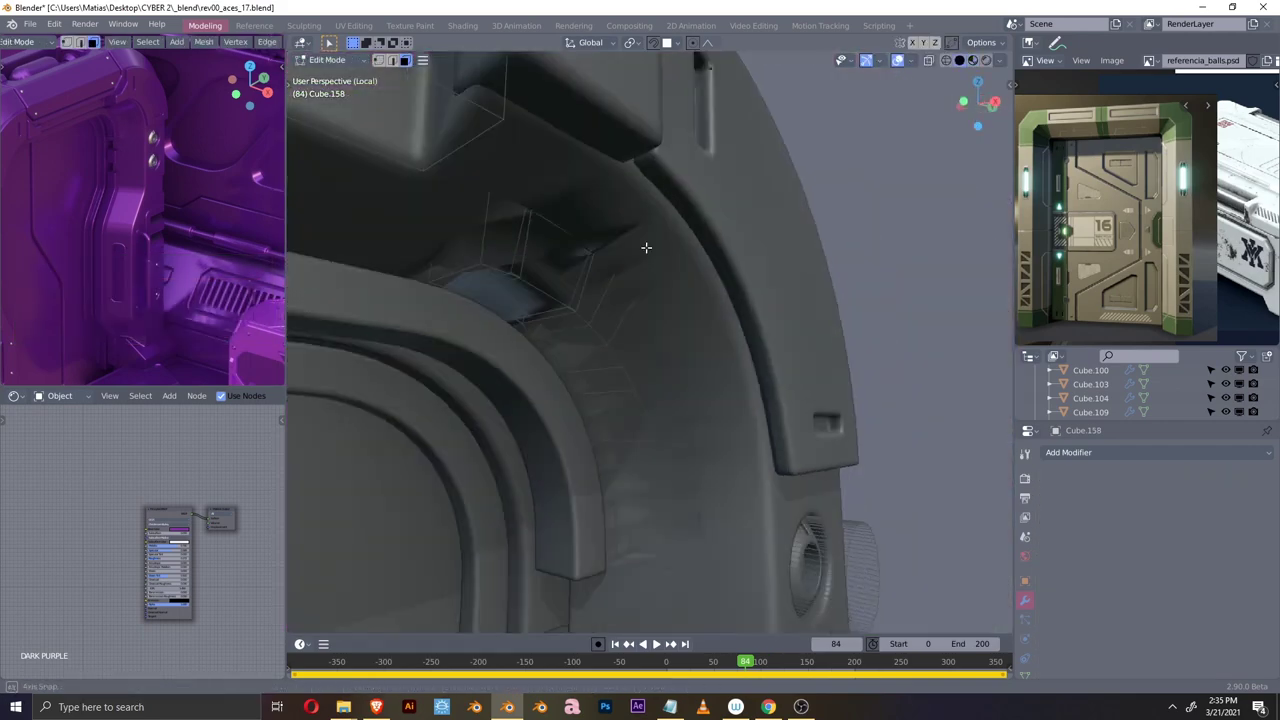
- Dissolve the cutter's selected edges and return to Object Mode
key(Tab)
key(ctrl+x)
key(ctrl+Tab)
click(664, 432)
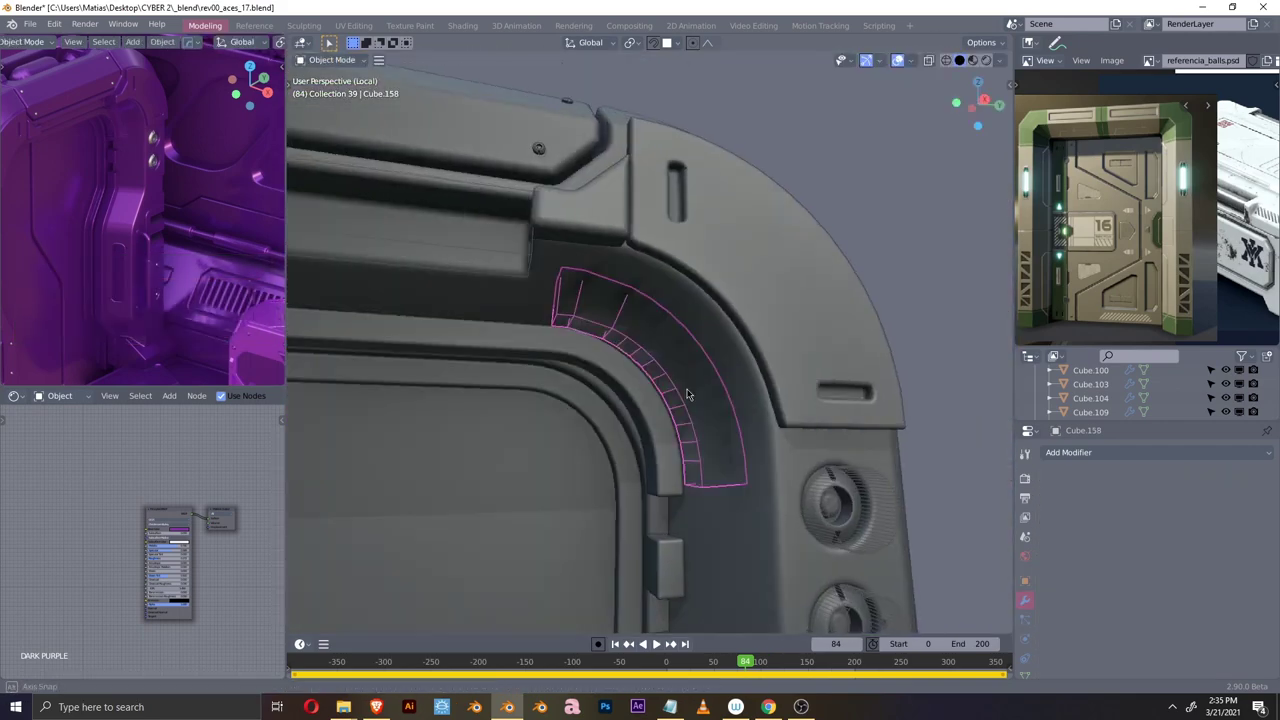
mouse_move(686, 397)
middle_down()
mouse_move(751, 400)
mouse_move(680, 371)
middle_up()
click(801, 706)
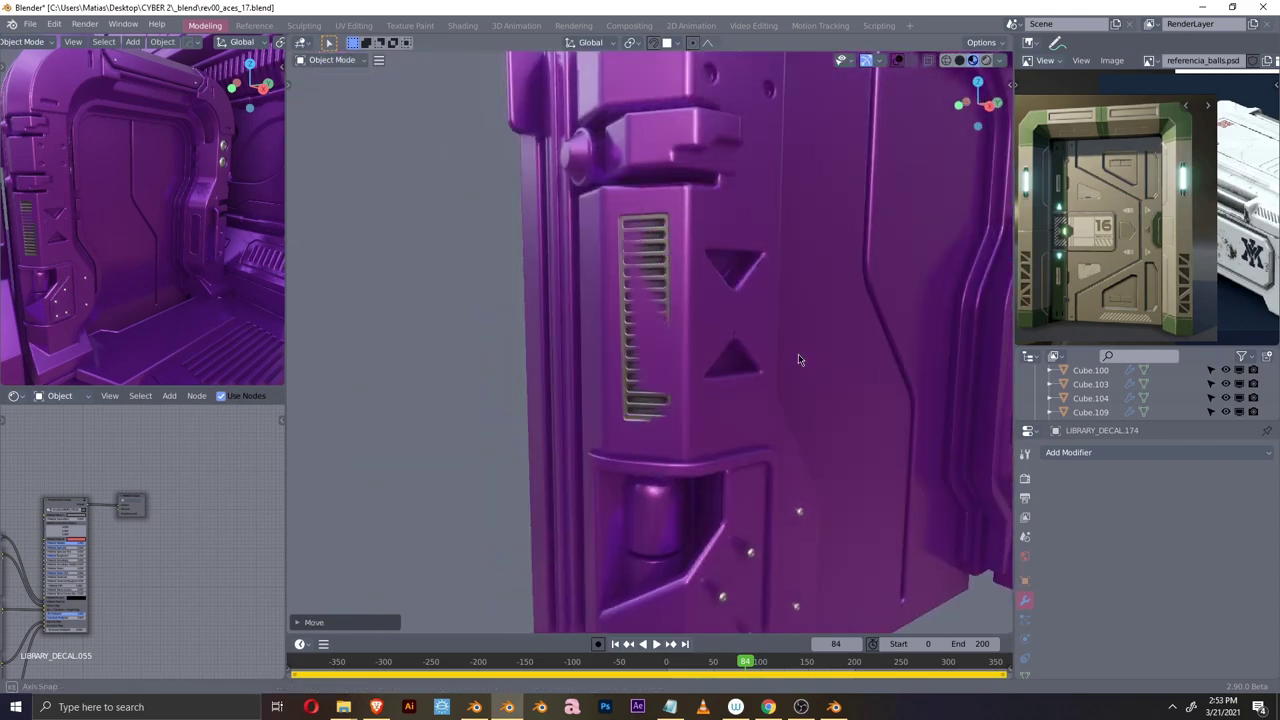
- Shrinkwrap the vent decal onto Cube.113 with a 0.0011 m offset
scroll(798, 354, up, 3)
key(g)
click(1068, 452)
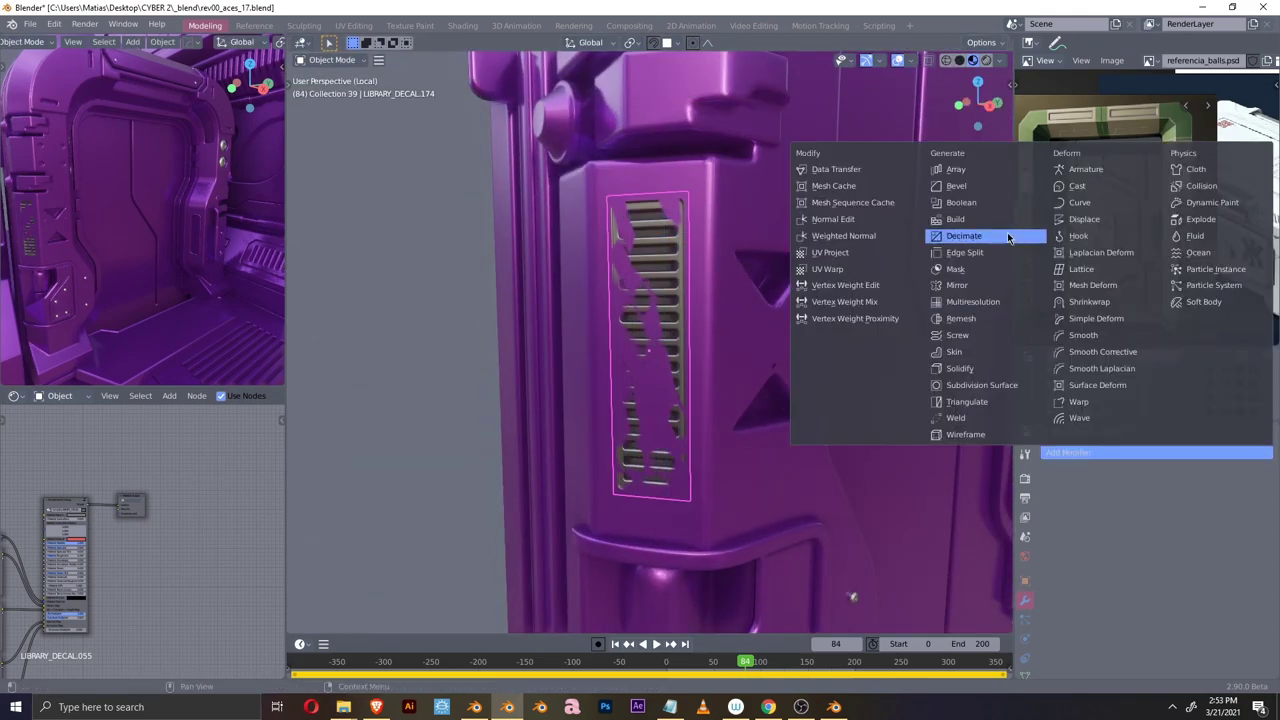
click(1008, 235)
click(1247, 537)
click(850, 410)
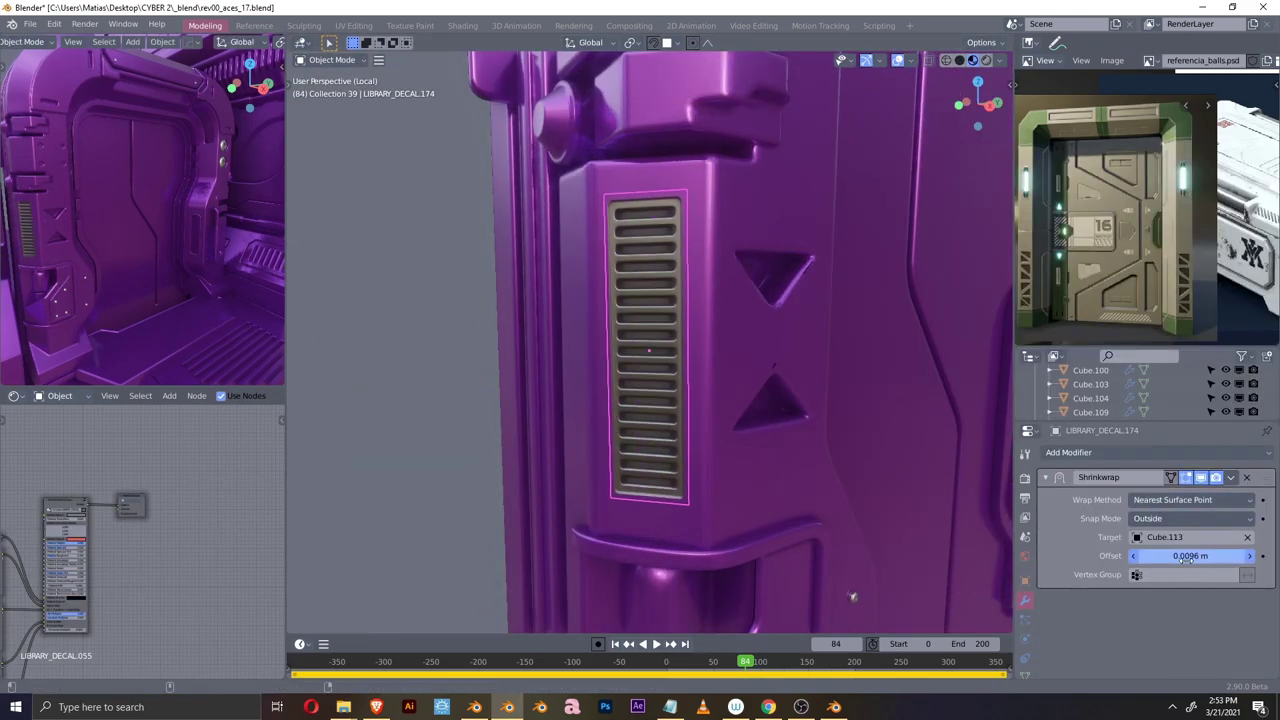
middle_drag(853, 597, 700, 400)
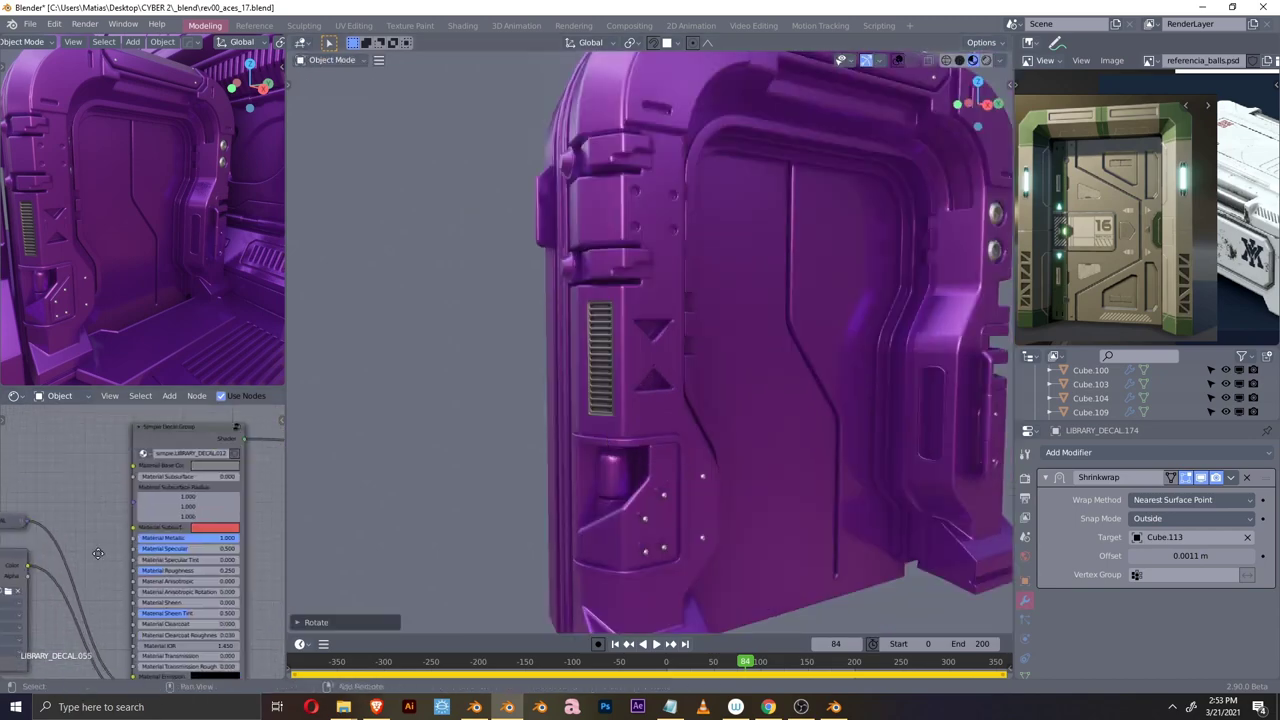
scroll(650, 350, down, 3)
middle_drag(650, 350, 620, 330)
- Select the door frame, then the vent decal, dismissing the Add and collection menus
click(640, 300)
scroll(500, 300, up, 4)
key(shift+a)
key(Escape)
scroll(602, 343, down, 3)
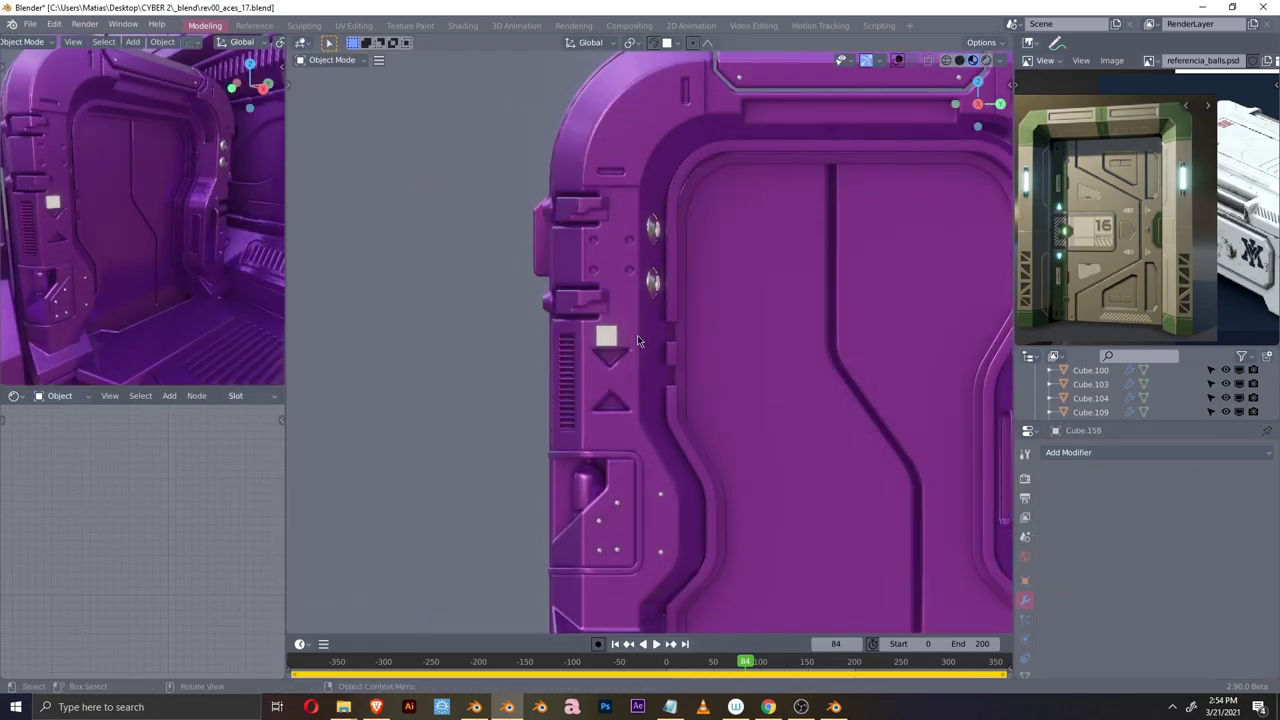
click(560, 420)
scroll(560, 420, up, 3)
key(m)
key(Escape)
scroll(712, 340, down, 3)
- Select the bevelled panel piece, isolate the door, and adjust the bevel
middle_drag(712, 340, 743, 432)
click(740, 420)
scroll(740, 420, up, 3)
key(alt+h)
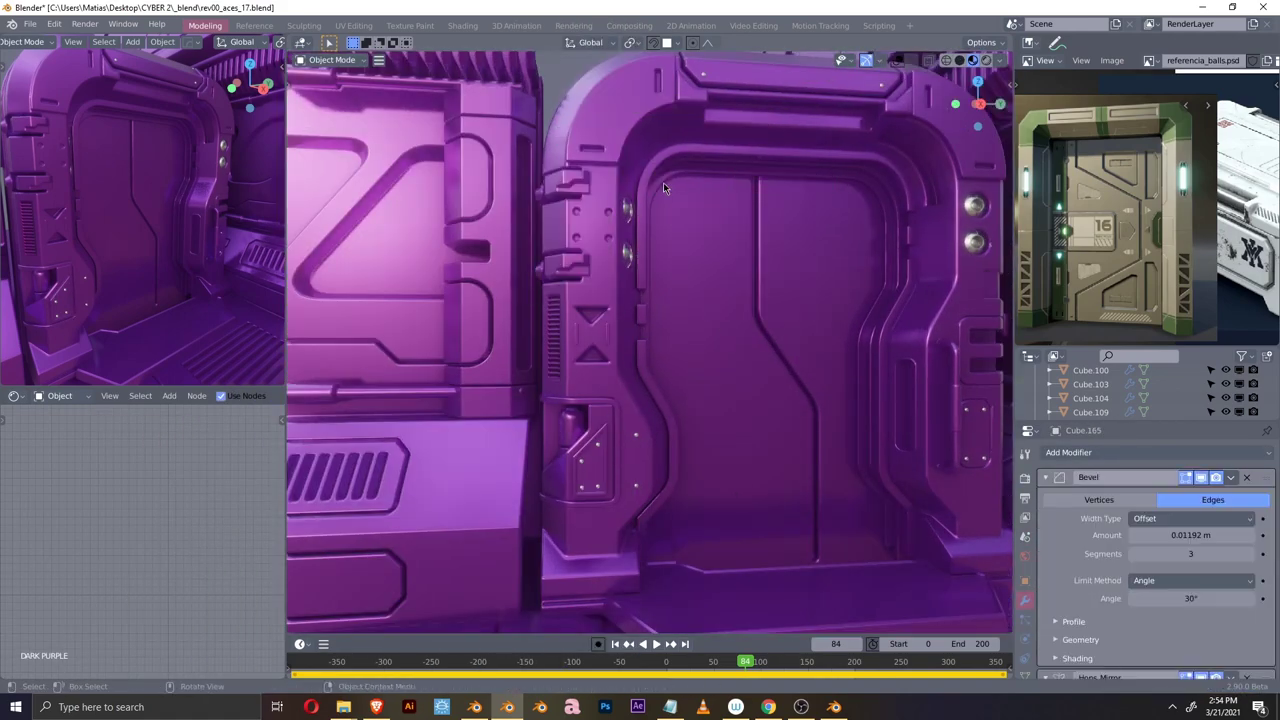
key(shift+h)
mouse_move(664, 188)
middle_down()
mouse_move(669, 363)
mouse_move(508, 354)
middle_up()
scroll(508, 354, up, 3)
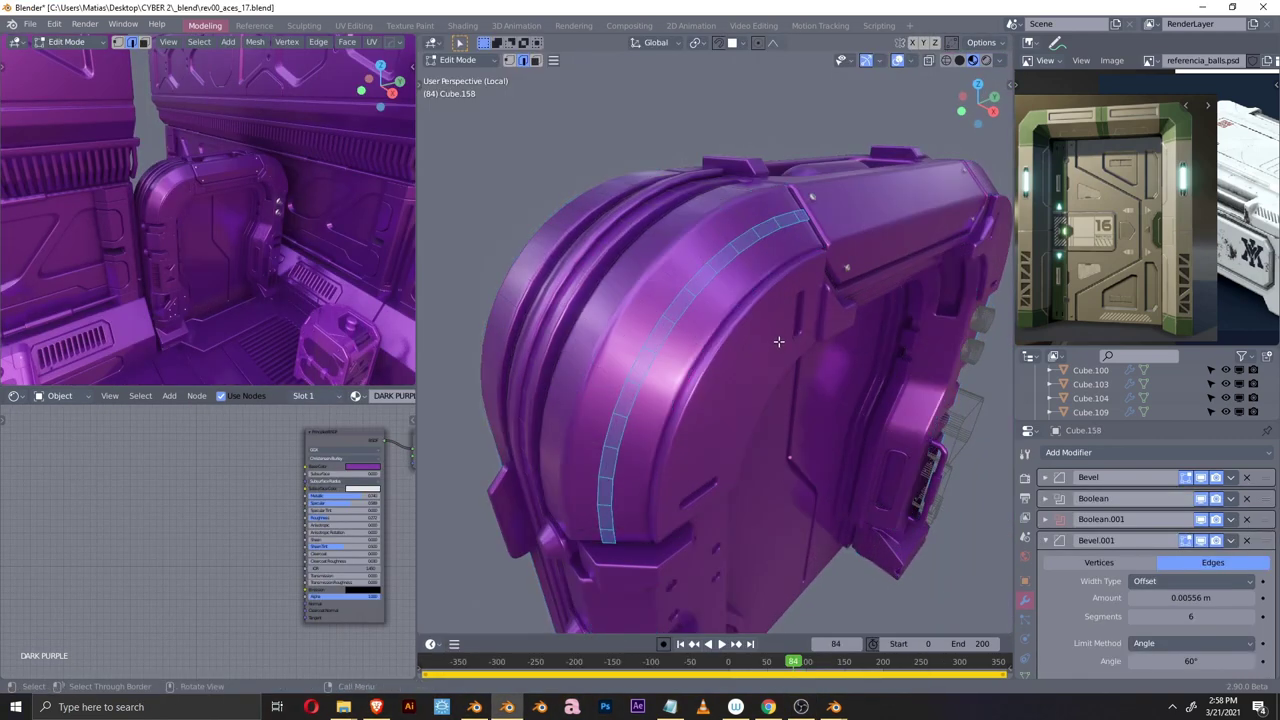
key(Tab)
middle_drag(778, 341, 640, 340)
key(ctrl+b)
scroll(700, 350, down, 3)
- Mirror Cube.158 on Y about Cube.113 with HardOps, using clipping and 0.001 m merge
click(623, 345)
key(q)
key(Escape)
mouse_move(682, 383)
middle_down()
mouse_move(902, 356)
mouse_move(700, 380)
middle_up()
scroll(838, 350, up, 5)
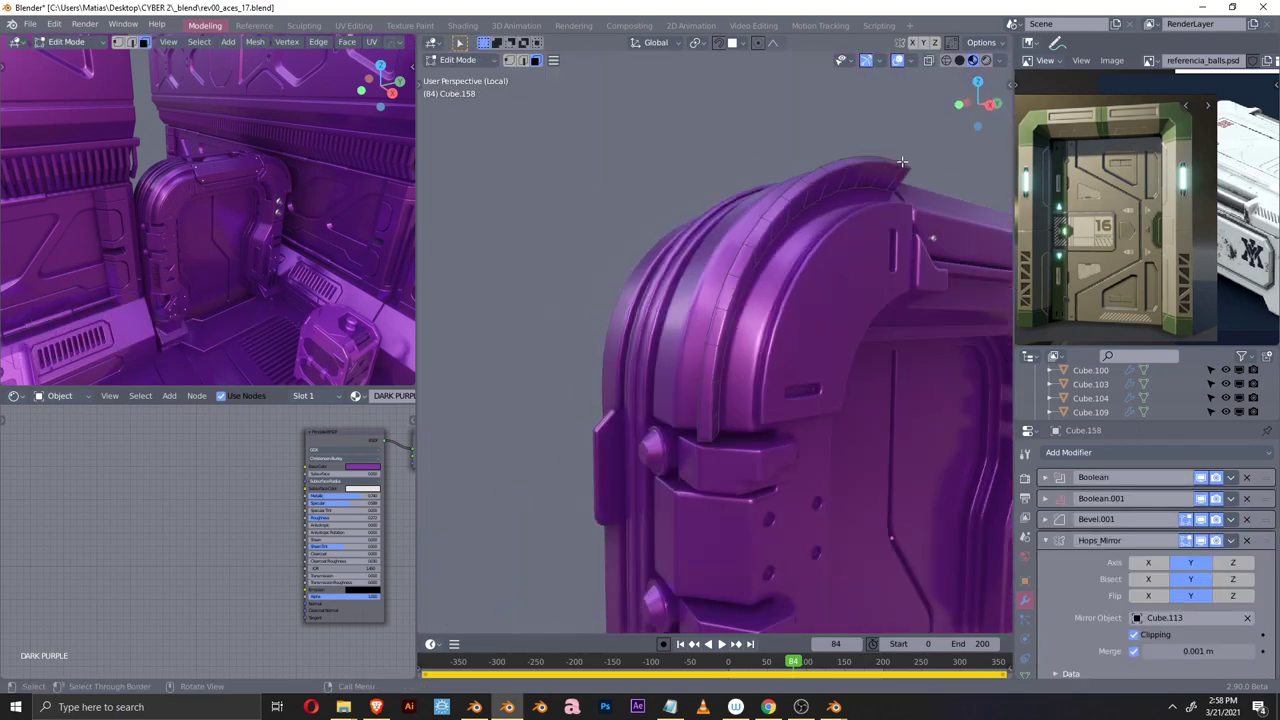
- Grid Fill the arch trim strip on the door
key(Tab)
key(ctrl+Tab)
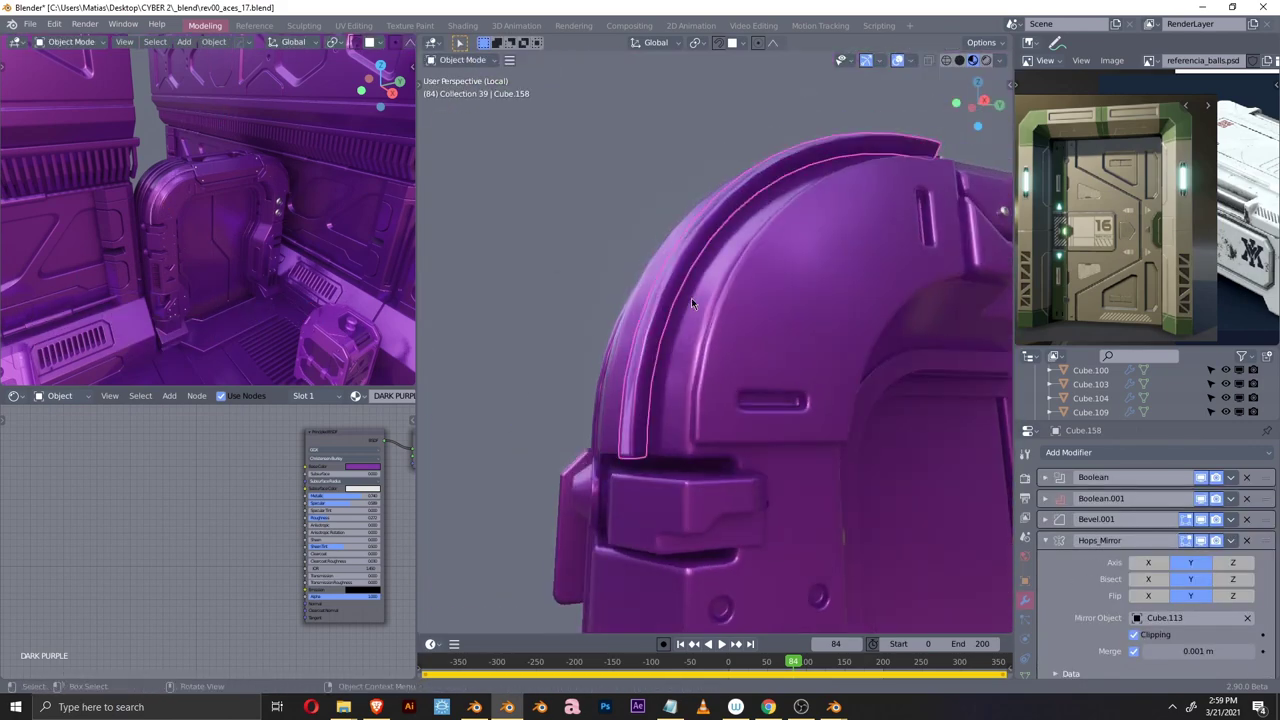
key(shift+alt+z)
middle_drag(691, 303, 755, 383)
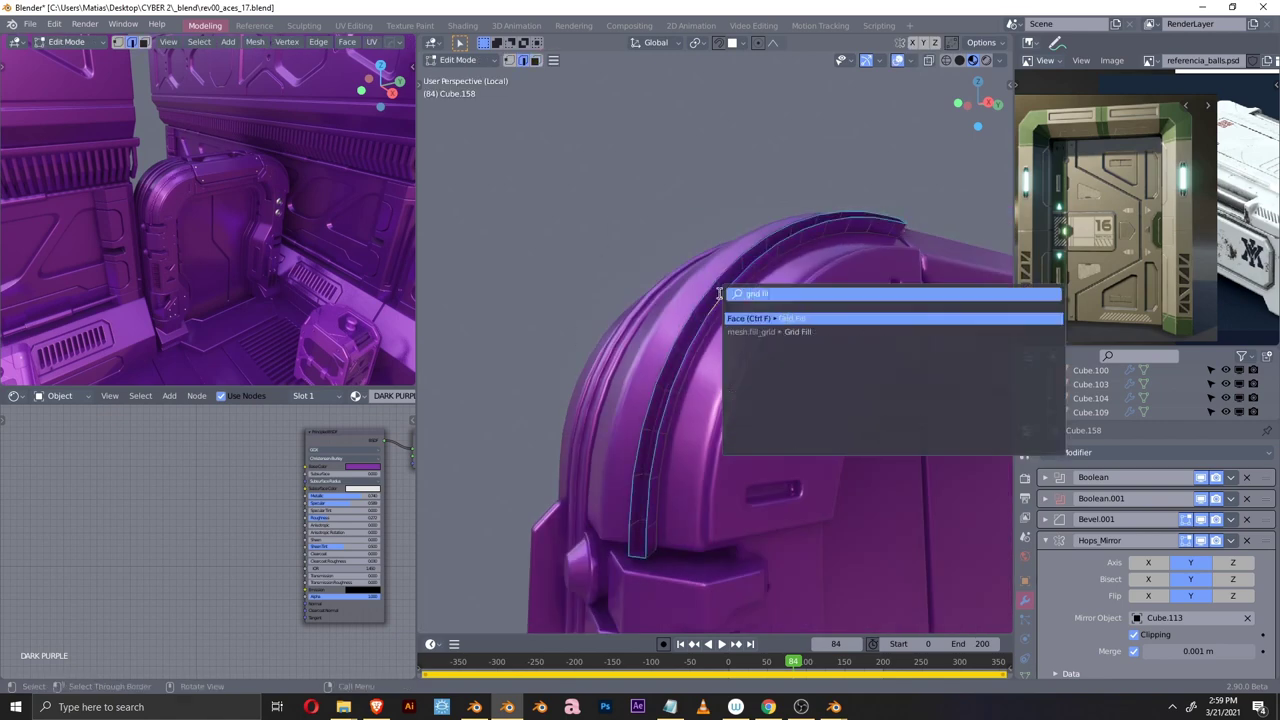
key(Escape)
key(Tab)
- Add a loop cut around the capsule pipe on top of the door
scroll(718, 293, down, 5)
middle_drag(718, 293, 500, 306)
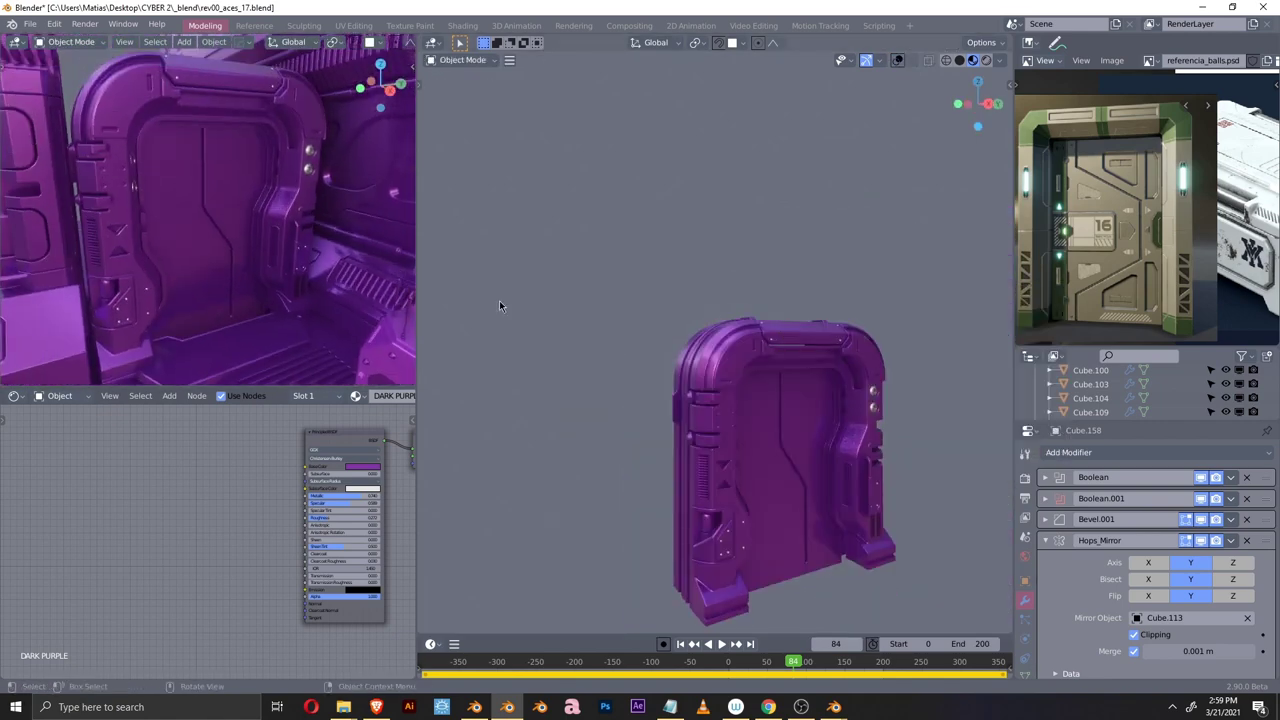
scroll(617, 355, up, 5)
scroll(682, 316, down, 4)
middle_drag(682, 316, 762, 487)
scroll(762, 487, up, 5)
key(shift+alt+z)
click(697, 438)
key(Tab)
scroll(690, 450, up, 2)
key(ctrl+r)
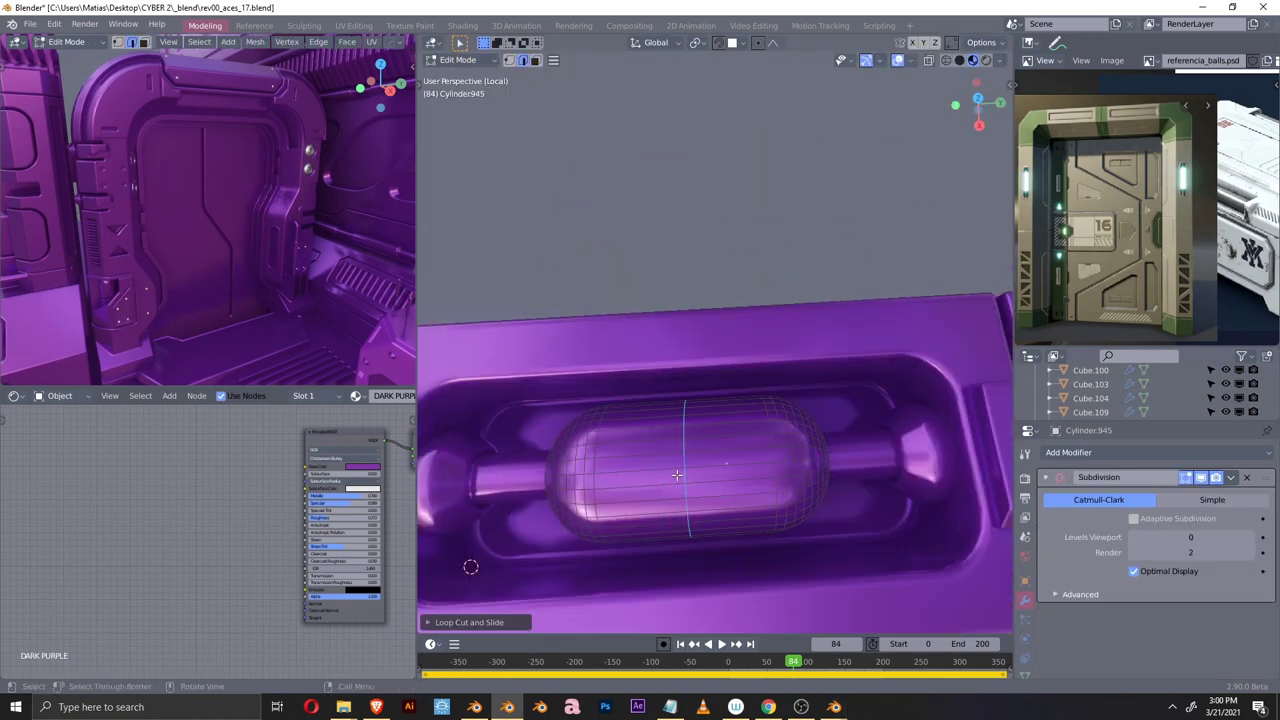
- Bevel capsule Cylinder.945 edges at 0.003786 m with 3 segments
key(Tab)
key(ctrl+b)
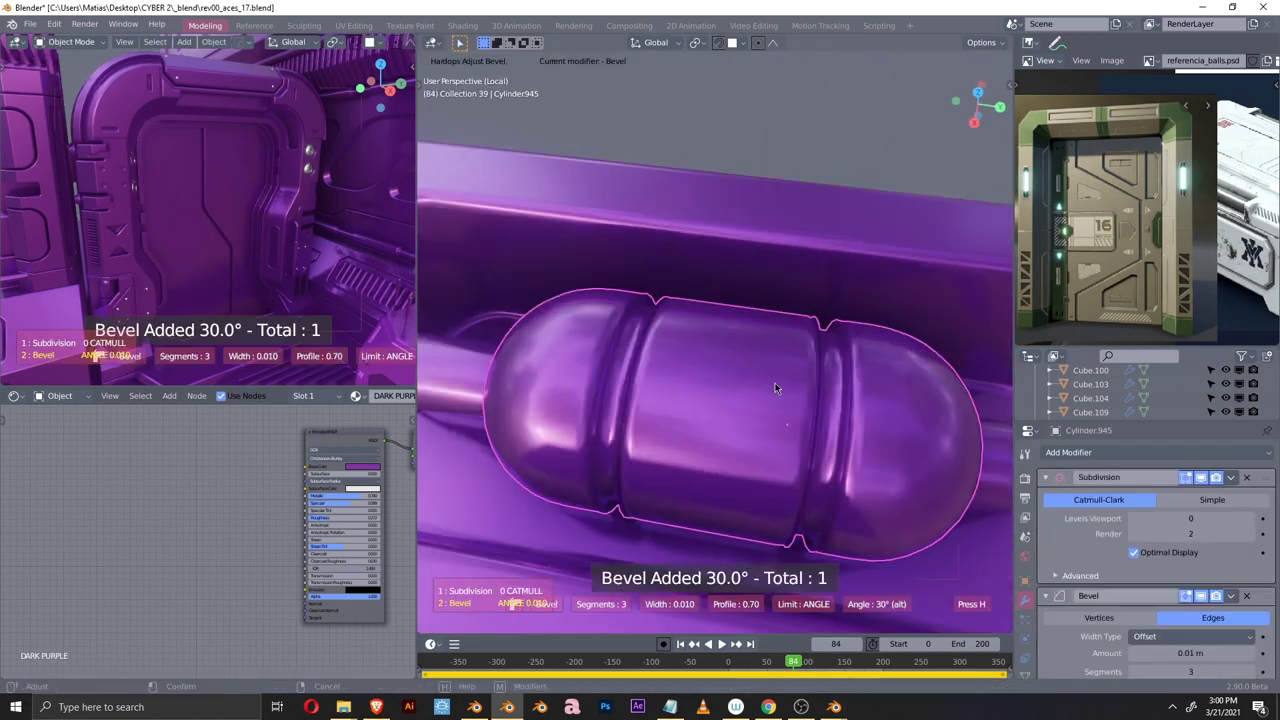
scroll(838, 400, down, 4)
middle_drag(838, 400, 672, 310)
- Isolate the arched door plate and extrude and scale its edge
click(672, 310)
key(KP_Divide)
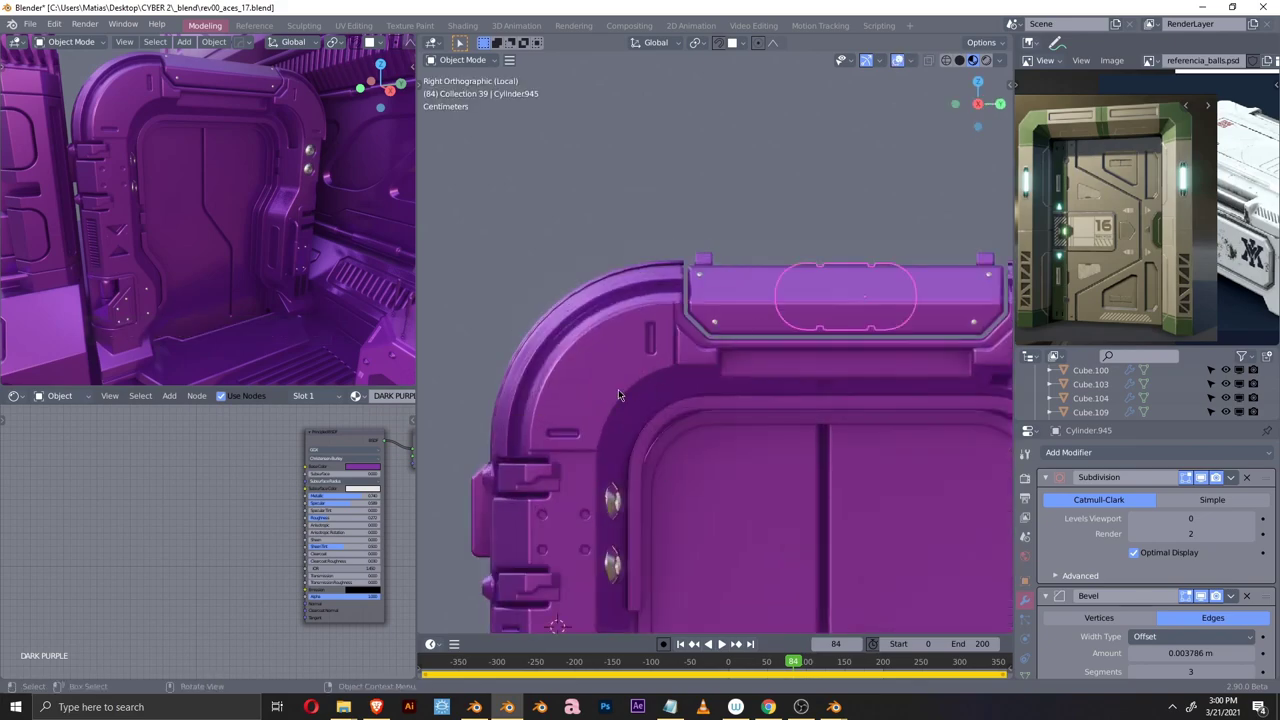
key(Tab)
scroll(728, 423, up, 3)
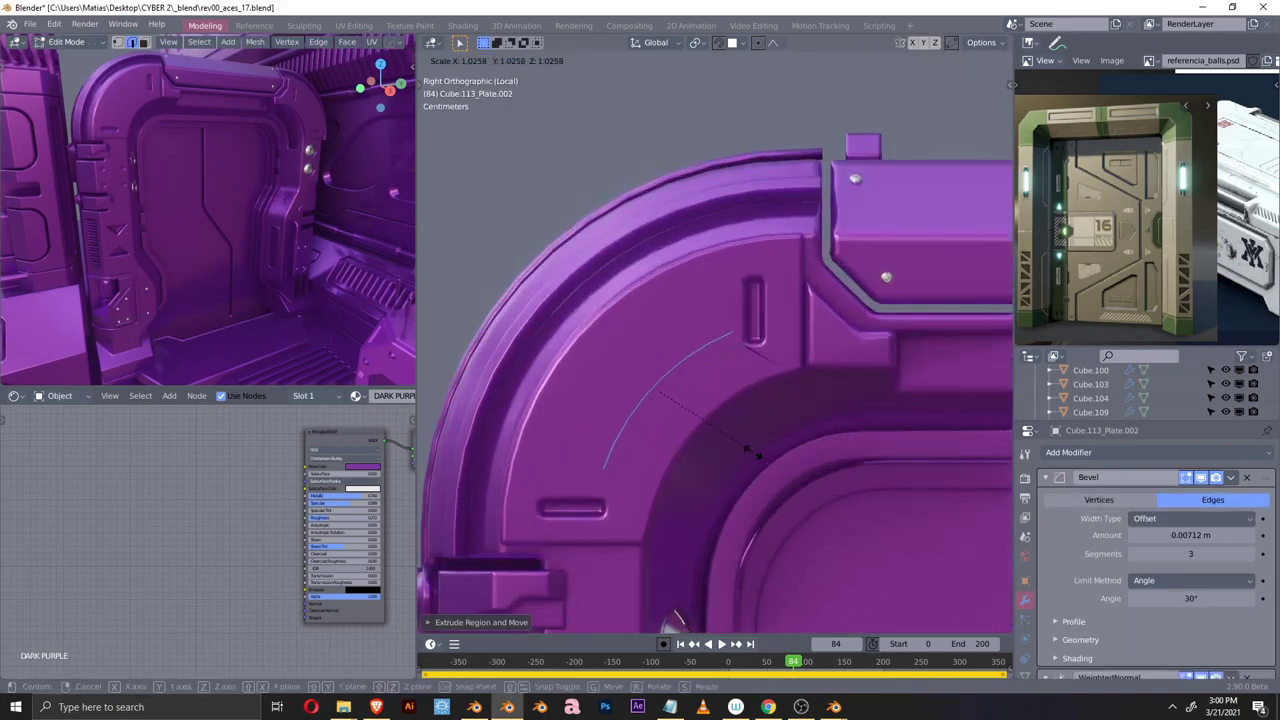
click(748, 452)
middle_drag(748, 452, 830, 380)
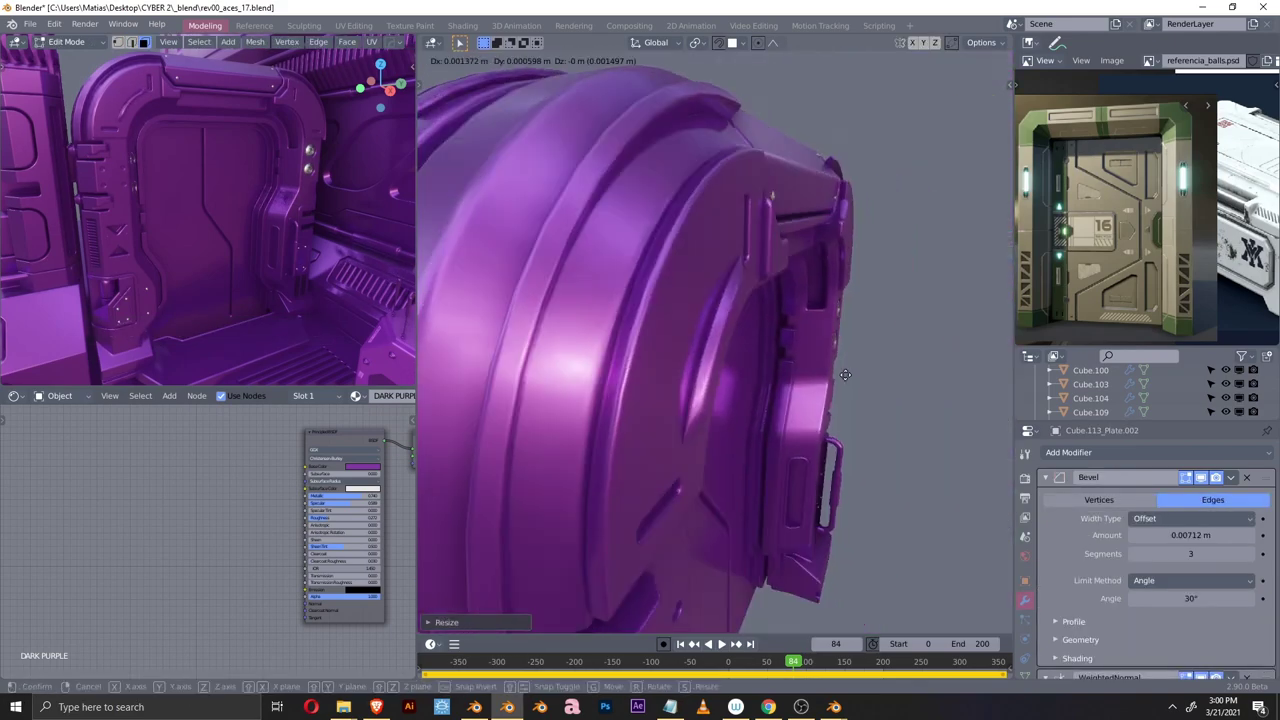
- Move the selected plate vertices in front view
key(KP_1)
key(1)
middle_drag(773, 407, 865, 318)
key(Tab)
key(KP_3)
- Isolate door frame Cube.113 and reposition its boolean cutter cylinders on the side panel
click(826, 388)
key(KP_Divide)
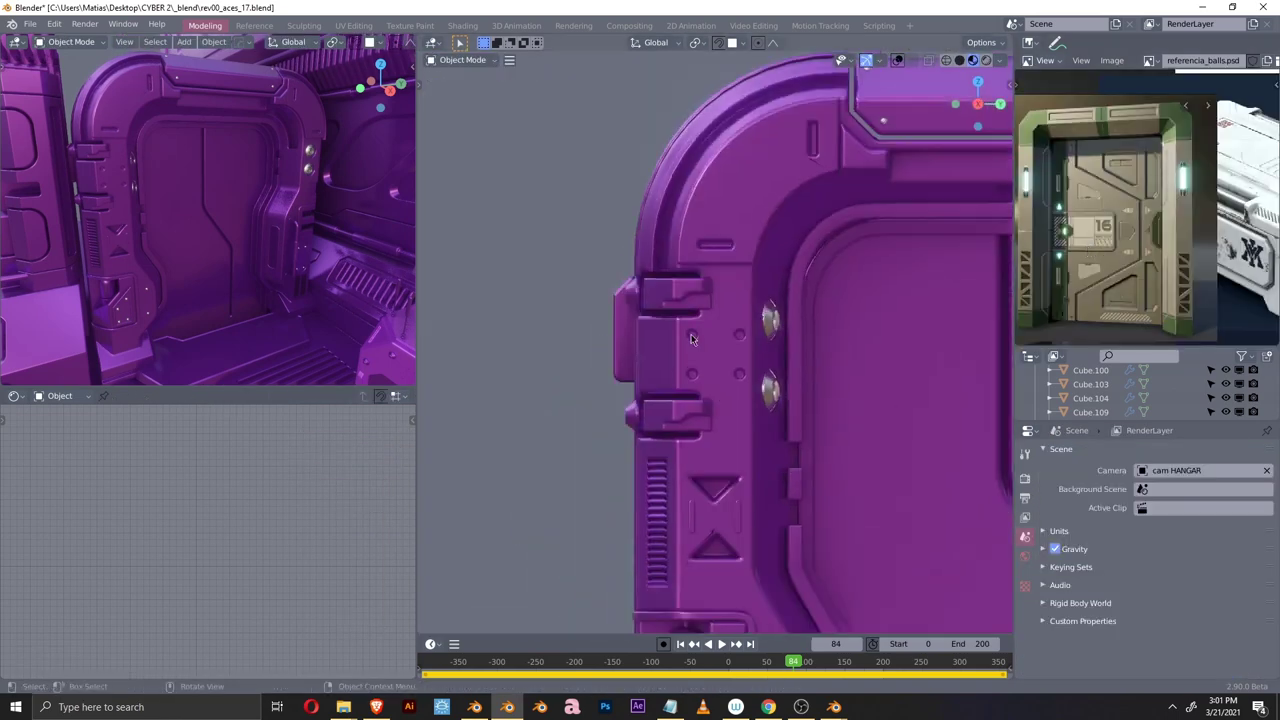
click(717, 358)
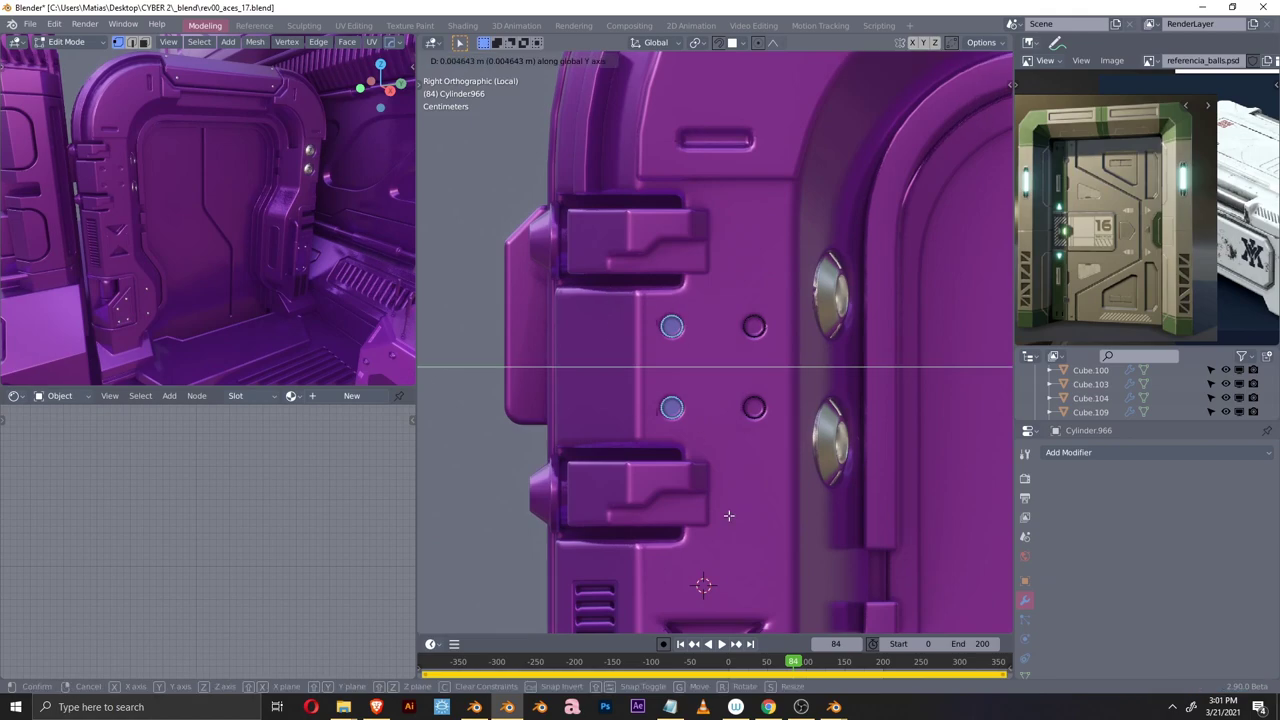
scroll(735, 497, down, 5)
middle_drag(825, 469, 806, 416)
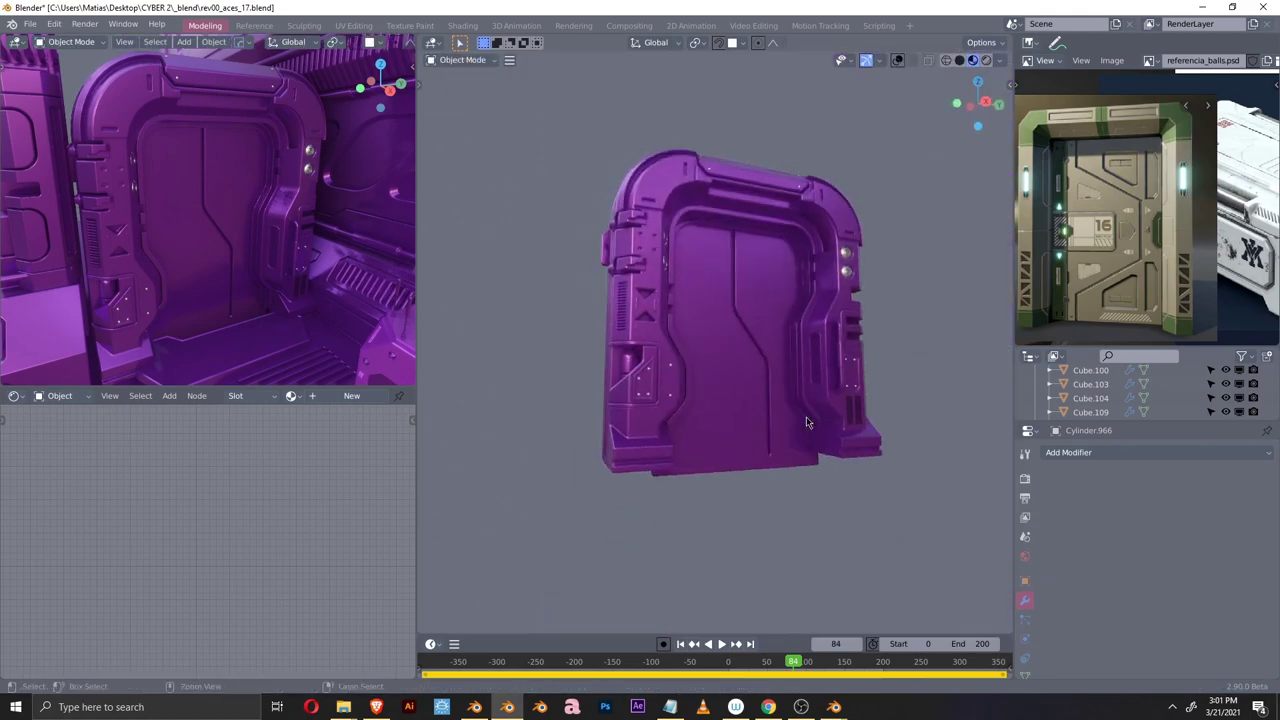
click(801, 707)
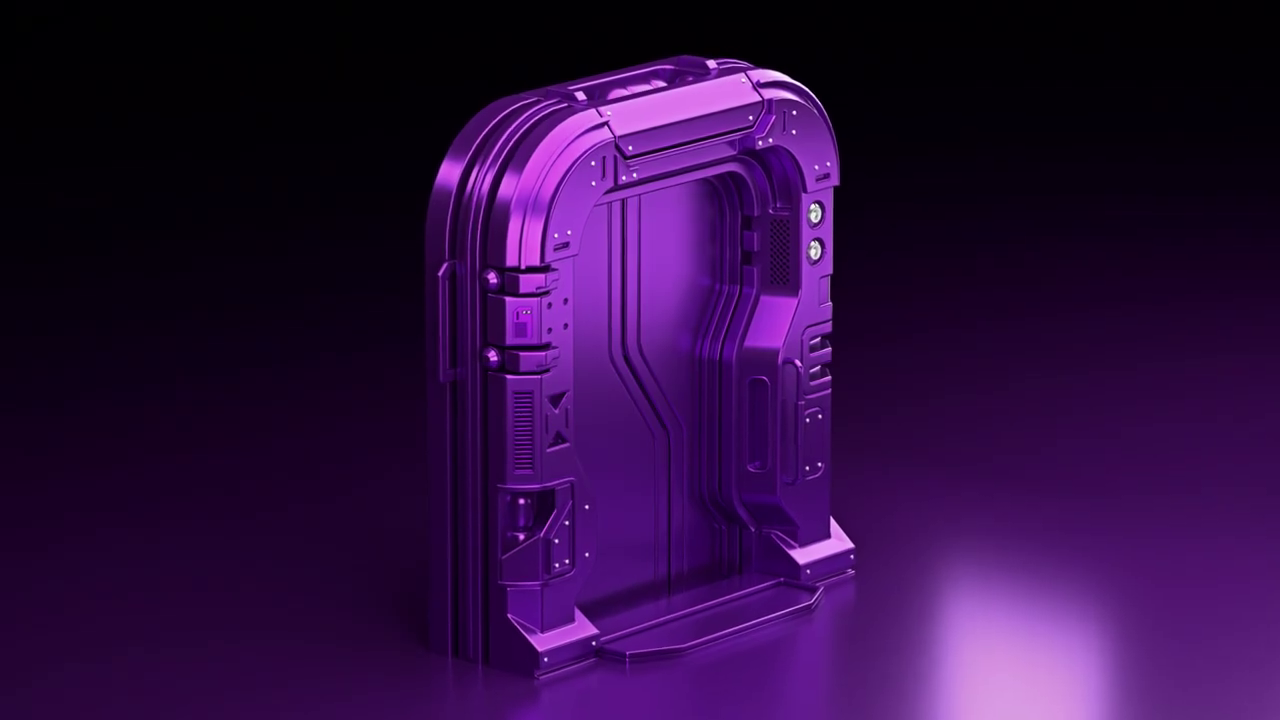